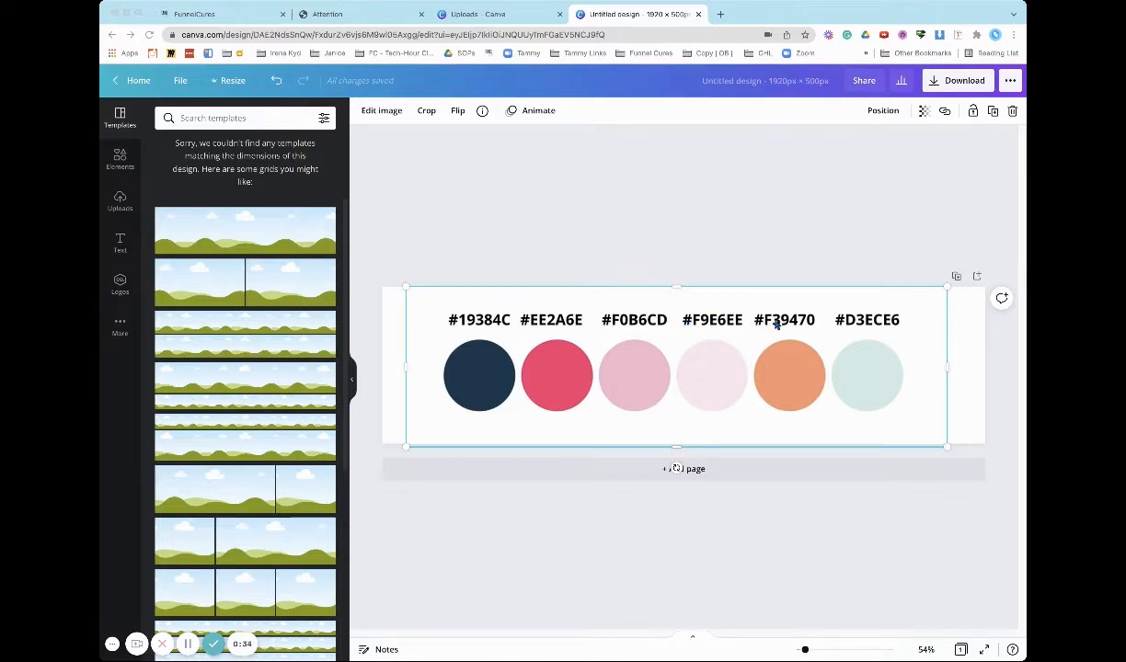
{"action": "left_click", "coordinate": [188, 646]}
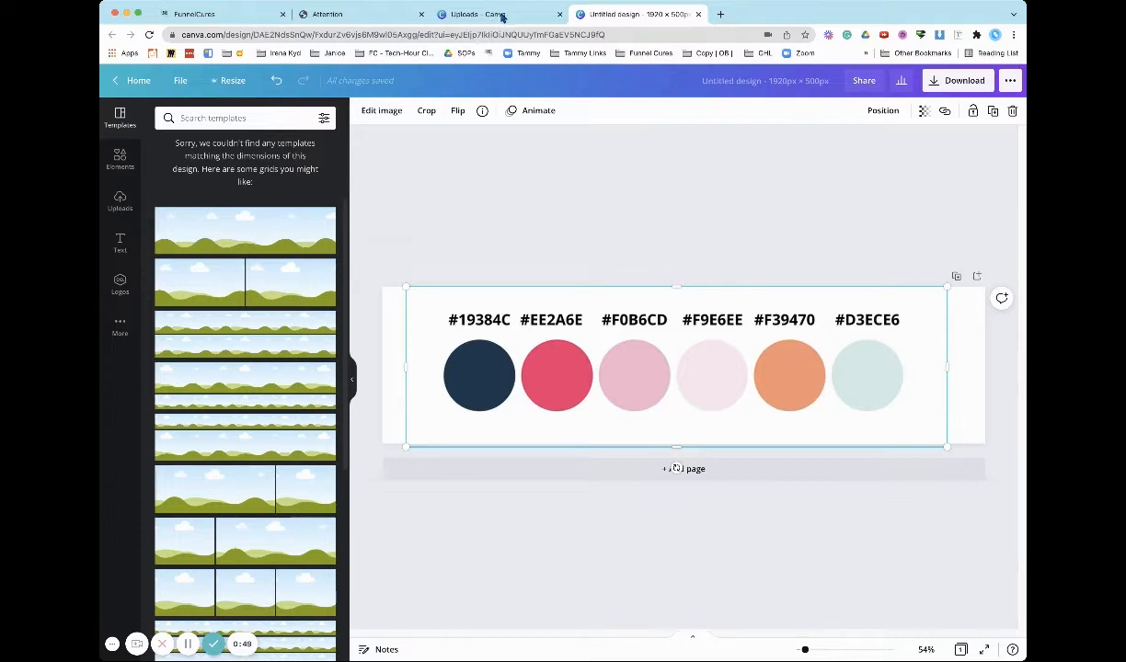
In the Attention page builder, update the custom color behind the "This is your scroll" headline to #EE2A6E.
{"action": "left_click", "coordinate": [389, 15]}
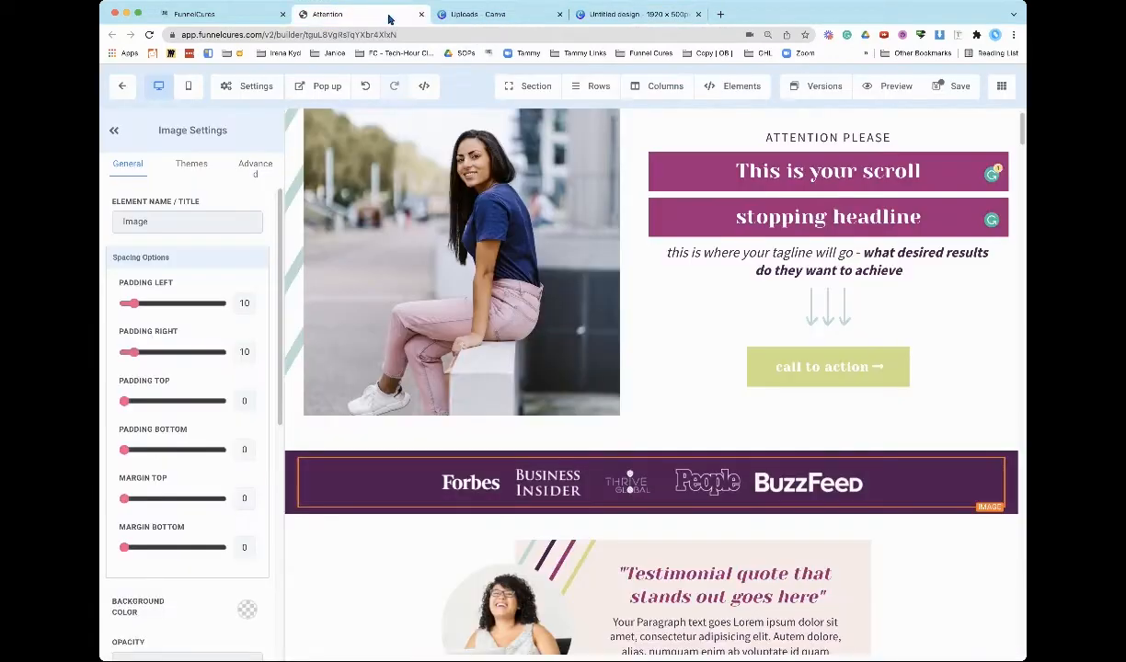
{"action": "left_click", "coordinate": [686, 171]}
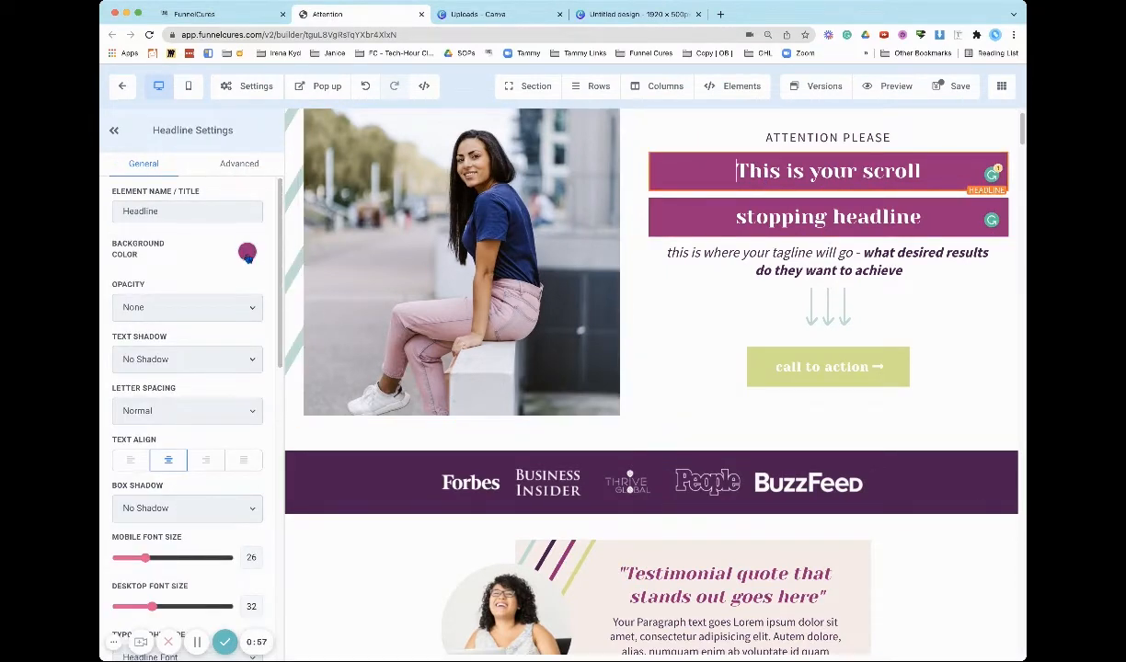
{"action": "scroll", "coordinate": [699, 156], "scroll_direction": "up", "scroll_amount": 1}
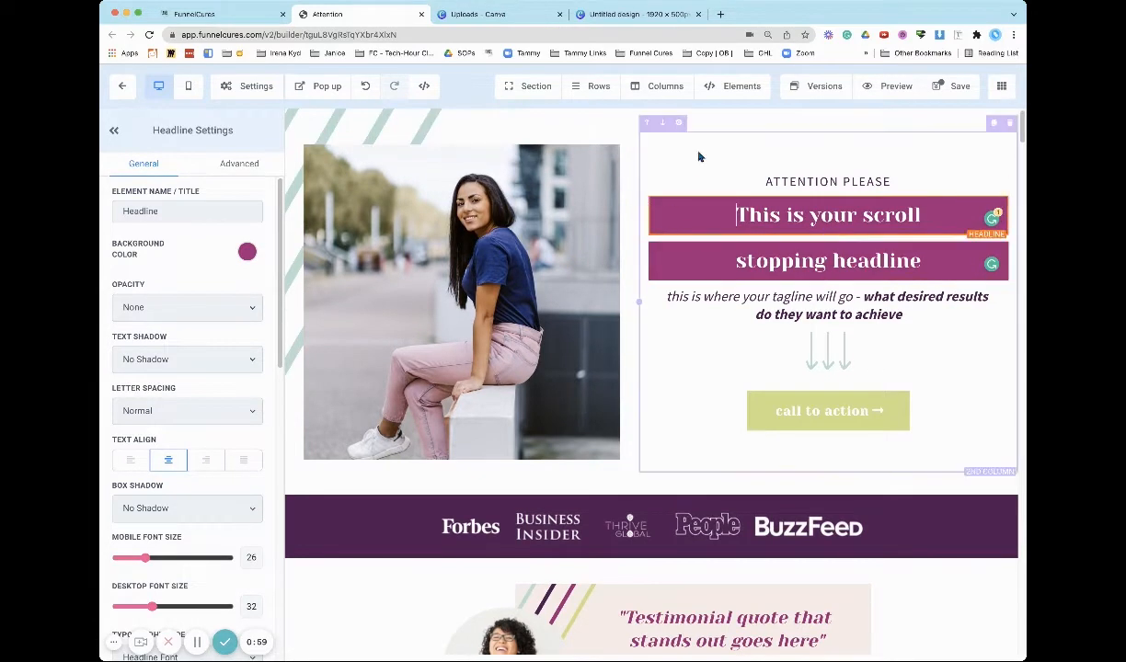
{"action": "left_click", "coordinate": [702, 215]}
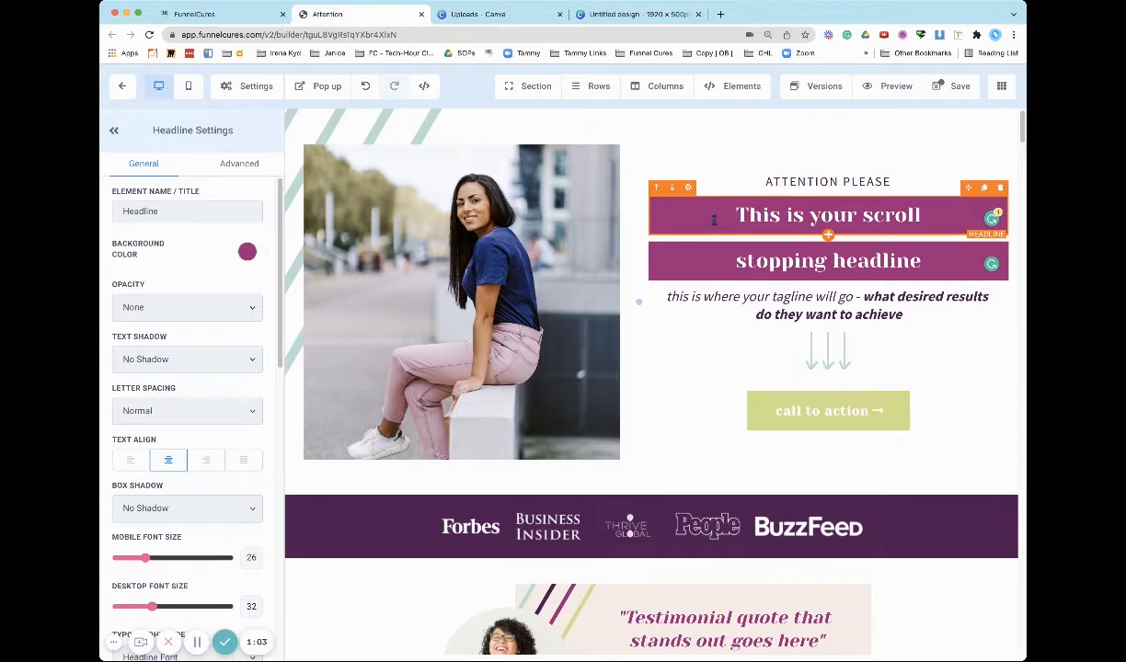
{"action": "left_click", "coordinate": [245, 250]}
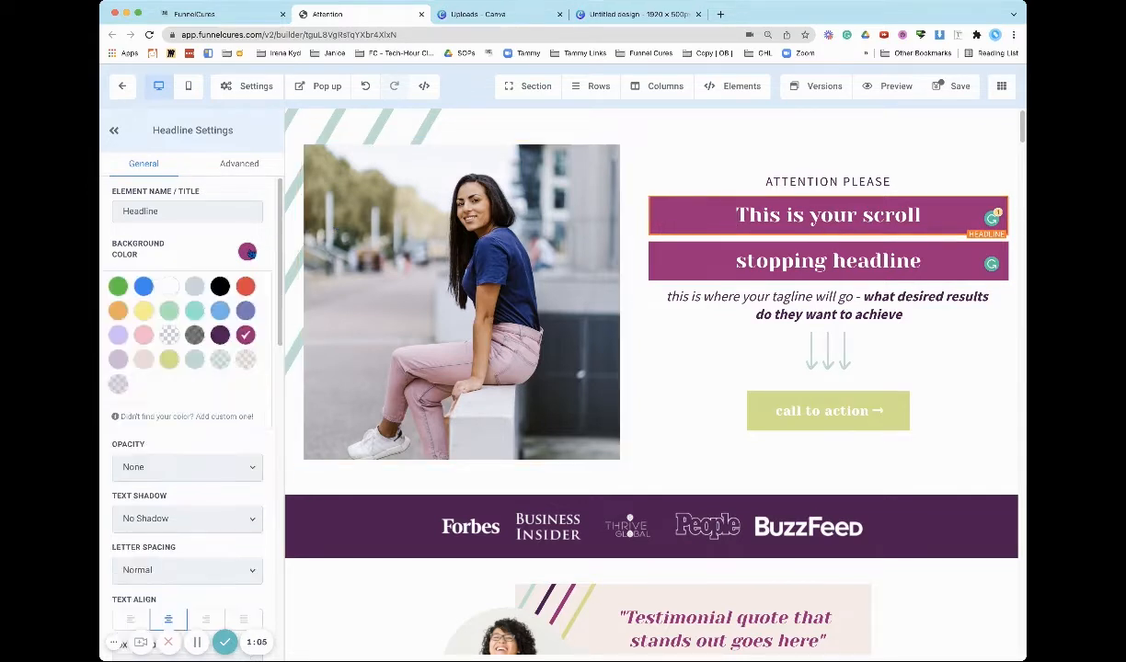
{"action": "left_click", "coordinate": [246, 336]}
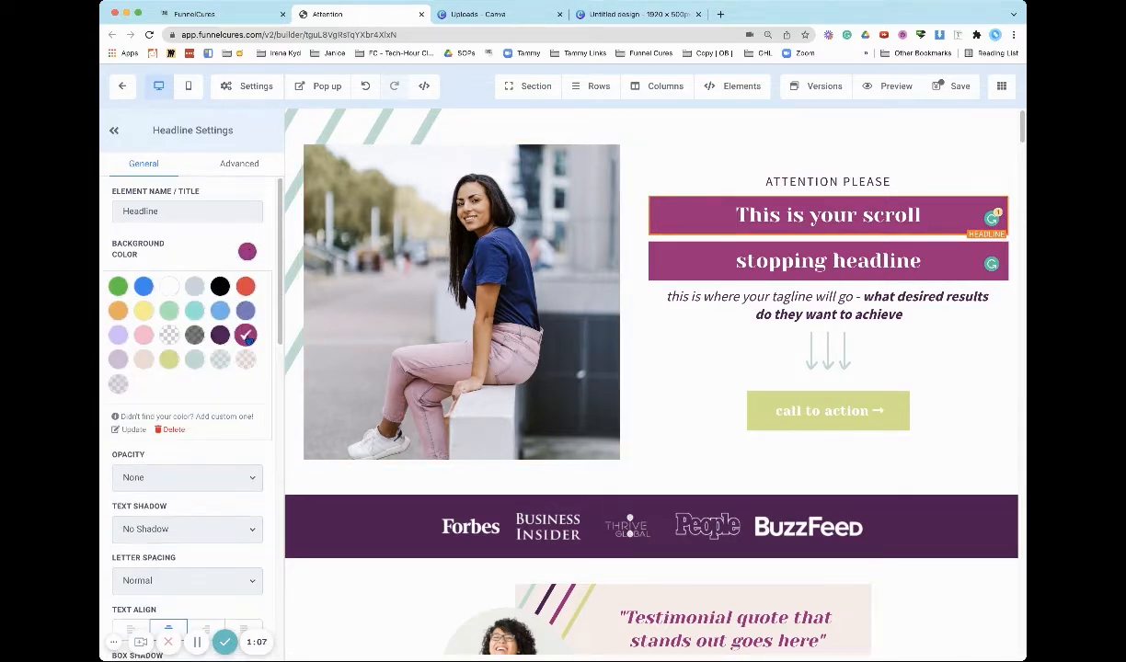
{"action": "left_click", "coordinate": [129, 430]}
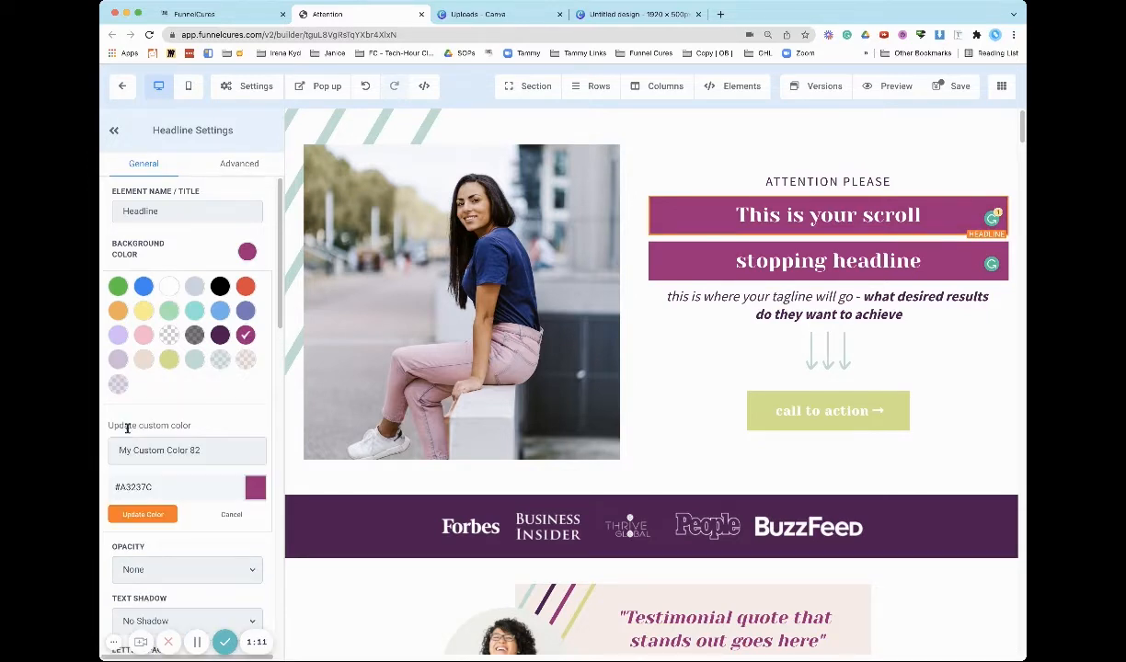
{"action": "triple_click", "coordinate": [159, 489]}
{"action": "type", "text": "#EE2A6E"}
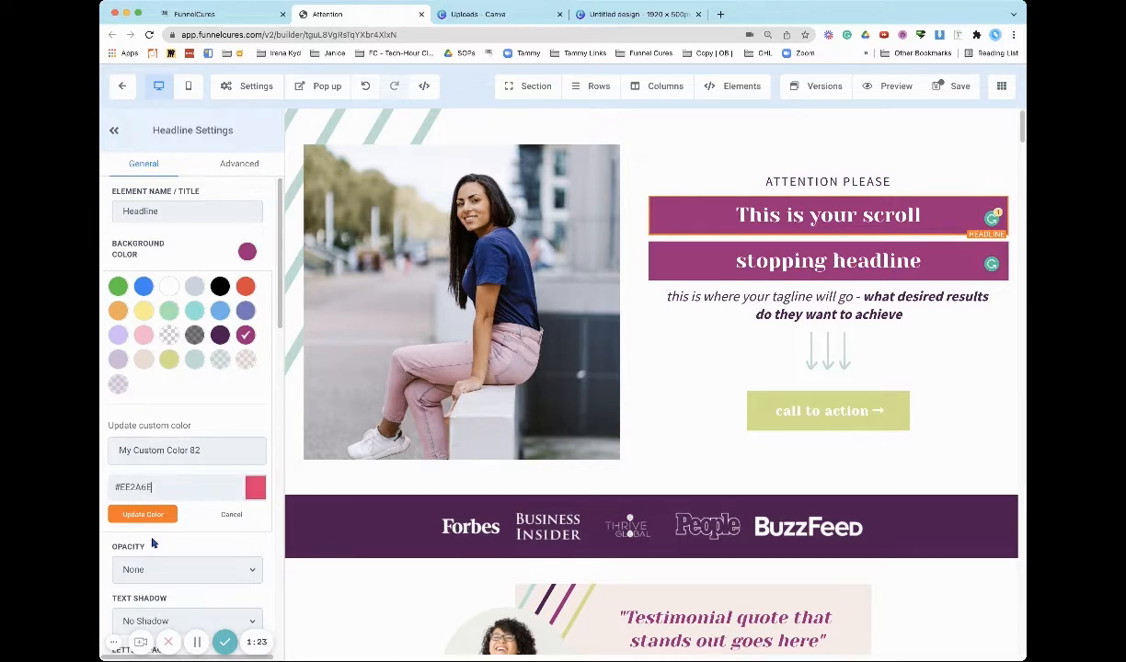
{"action": "left_click", "coordinate": [139, 515]}
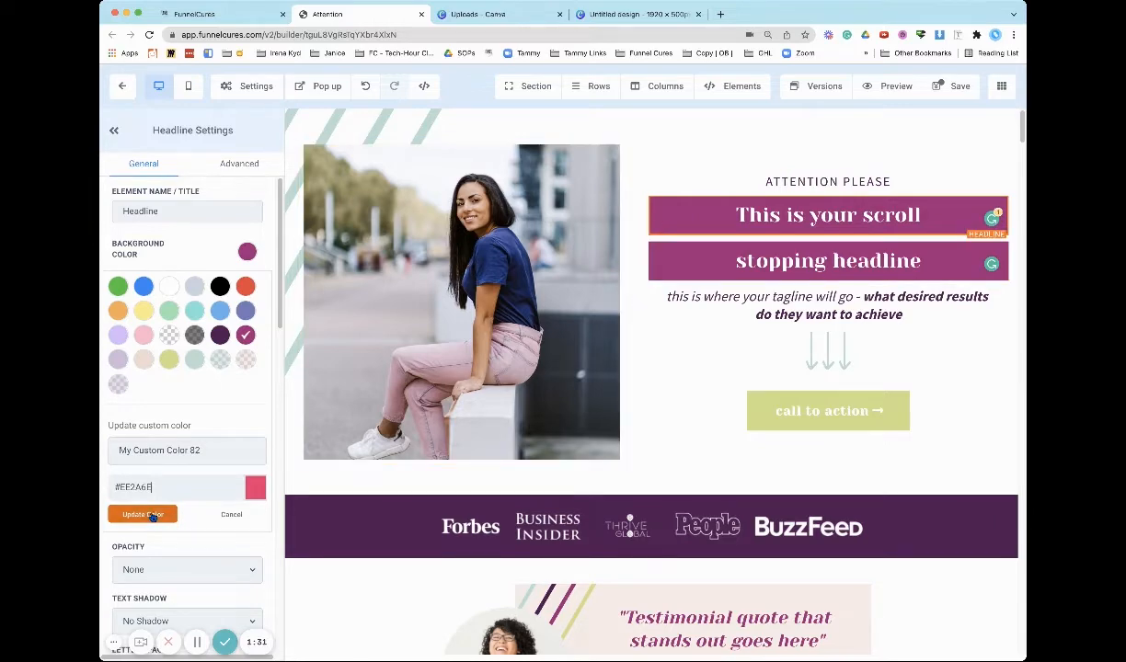
{"action": "left_click", "coordinate": [143, 514]}
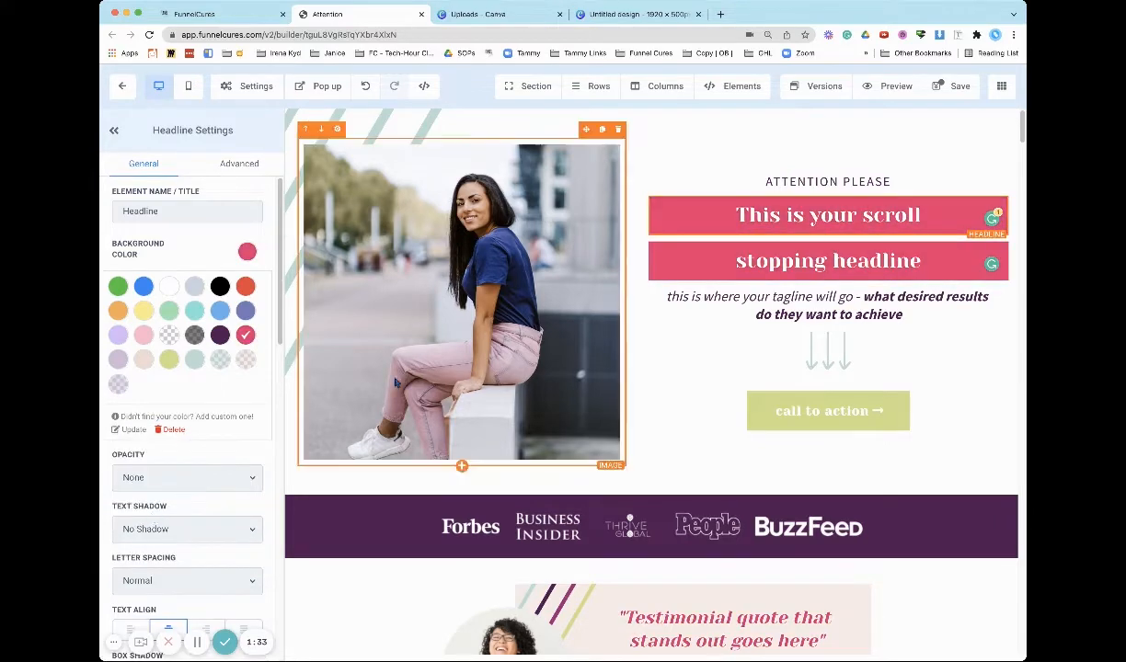
Review the page sections from the hero down to the module cards to check where the updated headline color is applied.
{"action": "scroll", "coordinate": [788, 317], "scroll_direction": "down", "scroll_amount": 3}
{"action": "scroll", "coordinate": [787, 317], "scroll_direction": "down", "scroll_amount": 1}
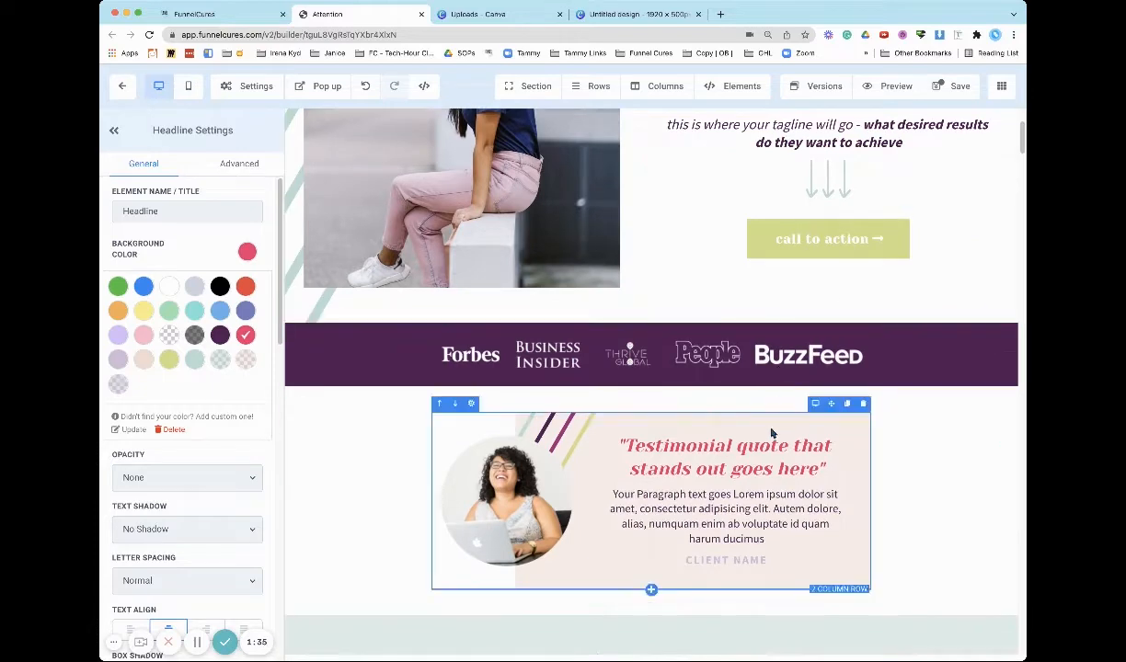
{"action": "scroll", "coordinate": [708, 456], "scroll_direction": "down", "scroll_amount": 7}
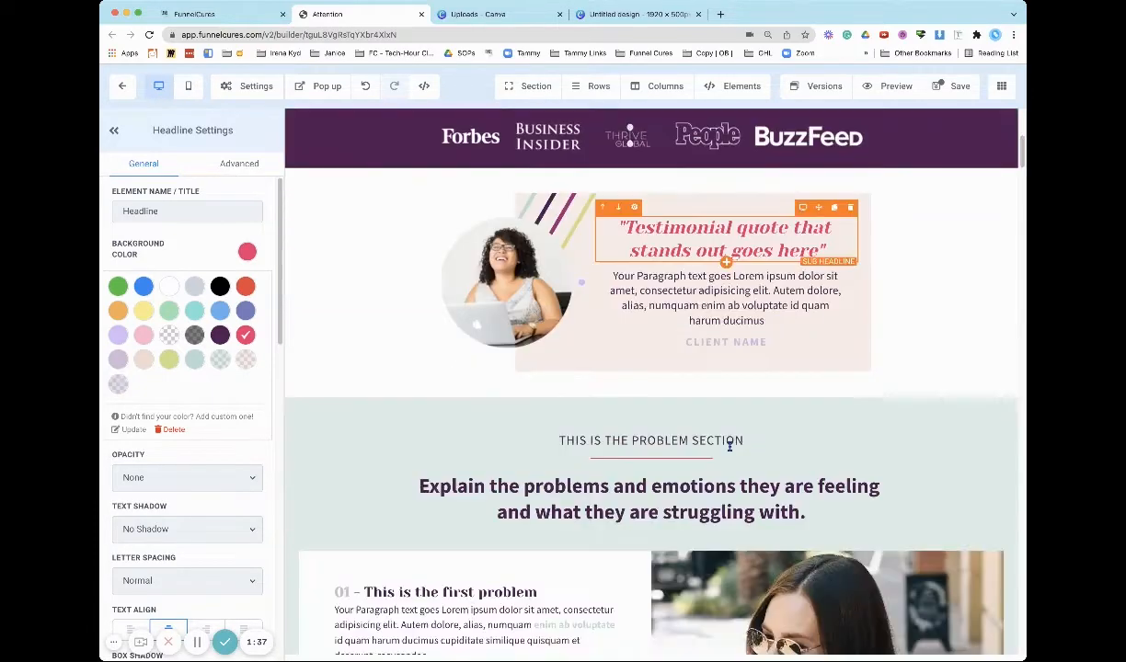
{"action": "scroll", "coordinate": [730, 450], "scroll_direction": "down", "scroll_amount": 20}
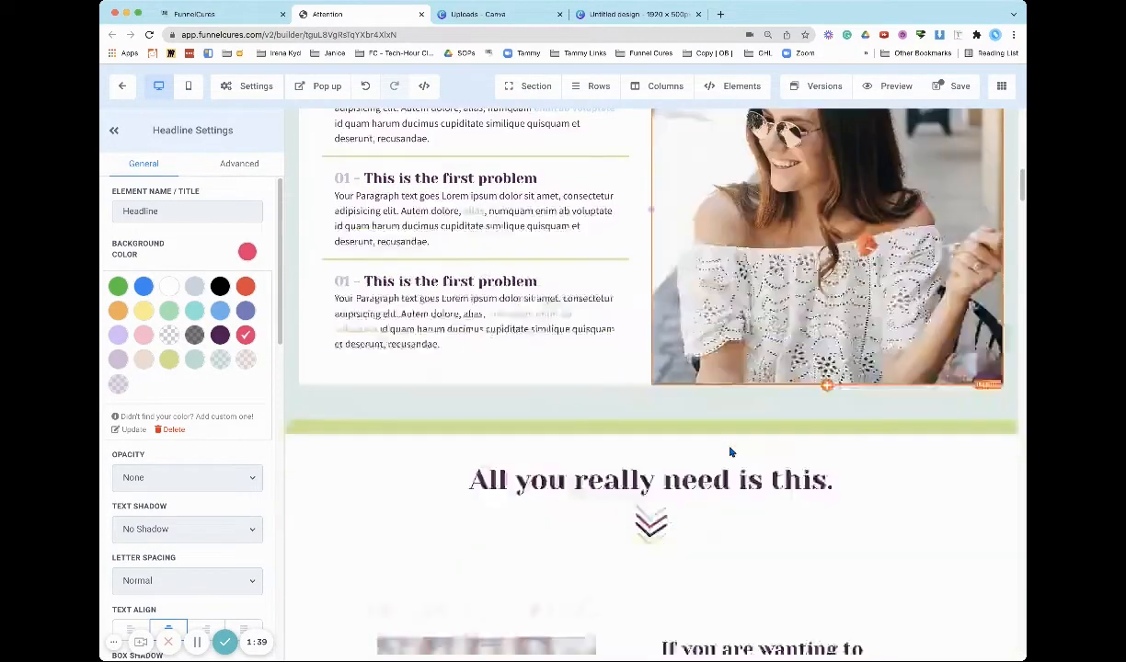
{"action": "scroll", "coordinate": [731, 449], "scroll_direction": "down", "scroll_amount": 3}
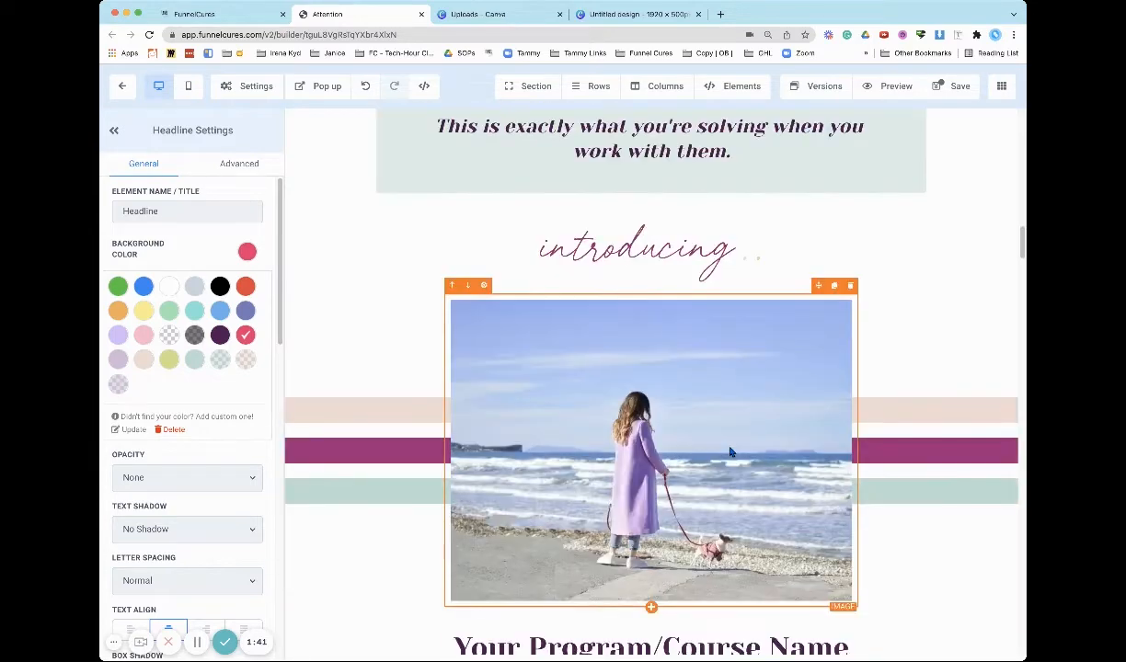
{"action": "scroll", "coordinate": [730, 452], "scroll_direction": "down", "scroll_amount": 11}
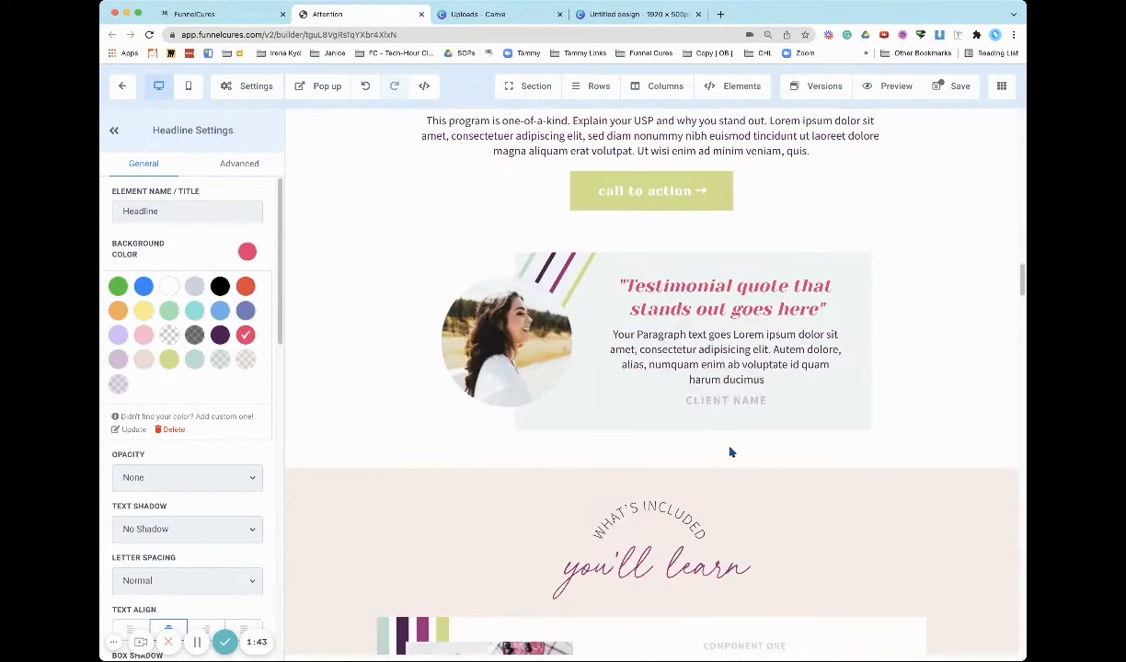
{"action": "scroll", "coordinate": [730, 451], "scroll_direction": "down", "scroll_amount": 5}
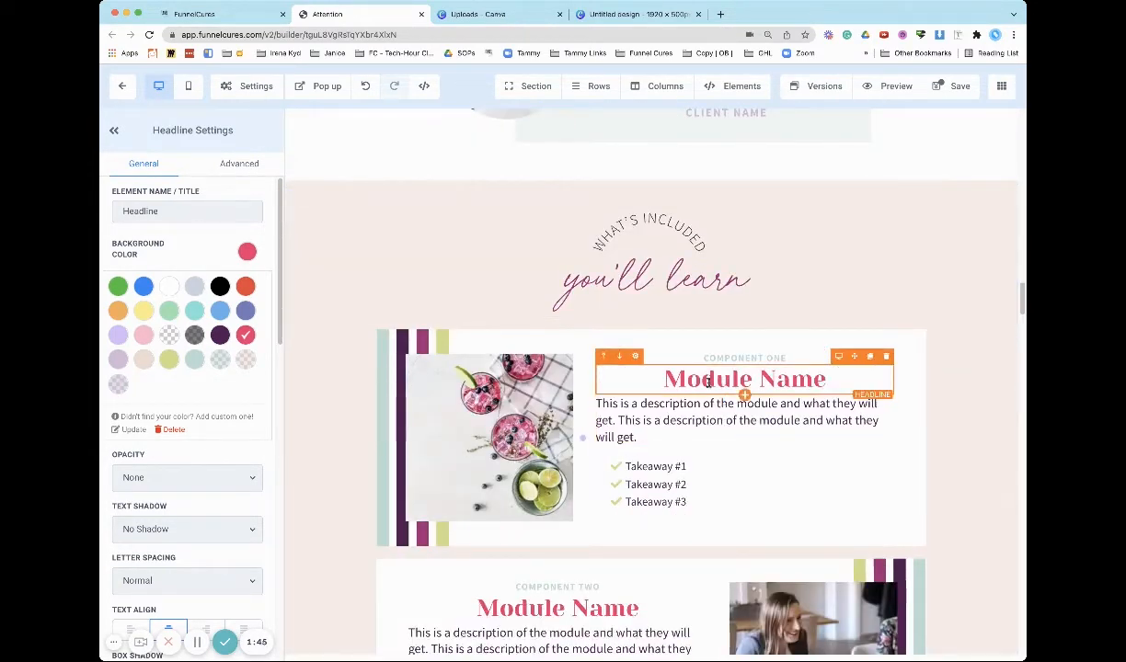
{"action": "scroll", "coordinate": [669, 441], "scroll_direction": "up", "scroll_amount": 15}
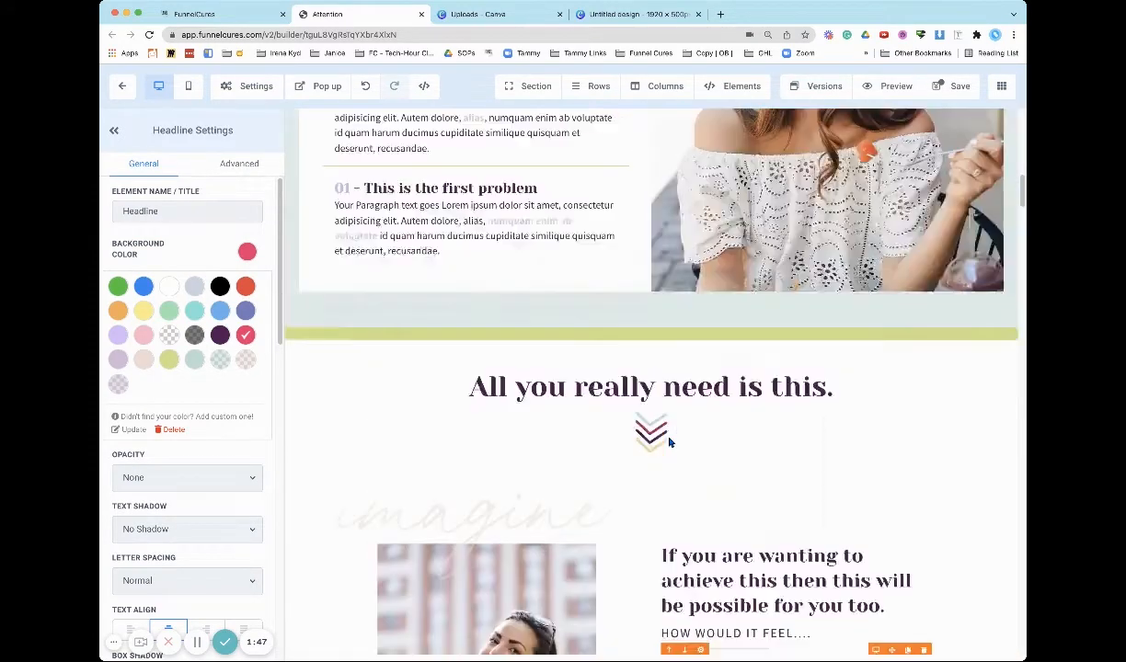
{"action": "scroll", "coordinate": [668, 442], "scroll_direction": "up", "scroll_amount": 15}
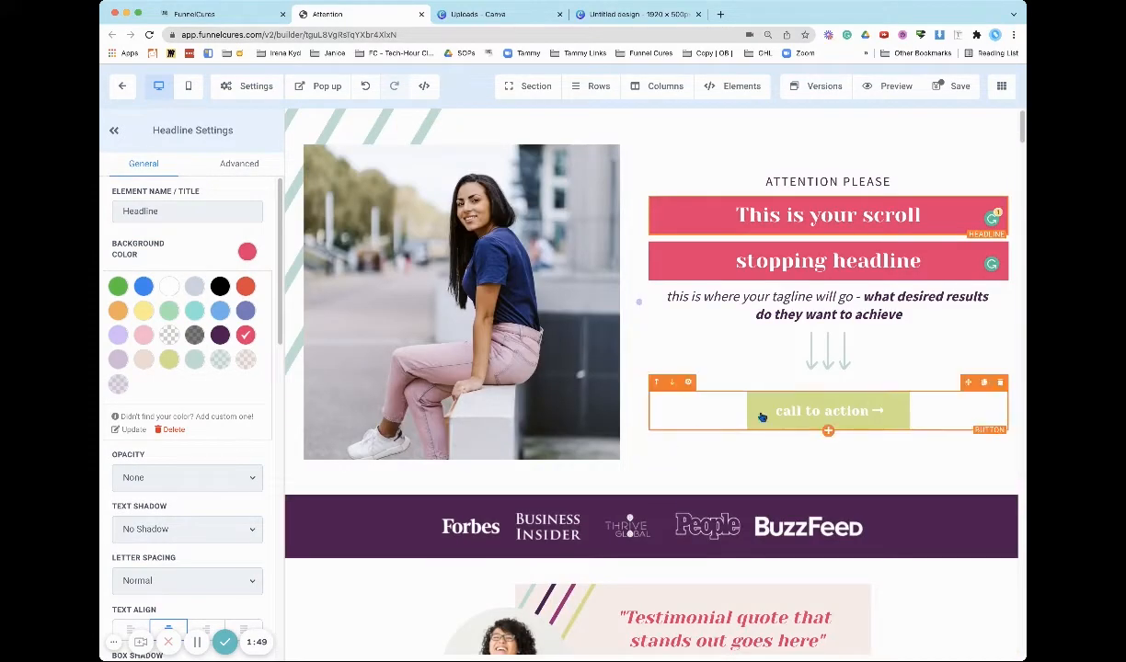
{"action": "scroll", "coordinate": [762, 416], "scroll_direction": "down", "scroll_amount": 10}
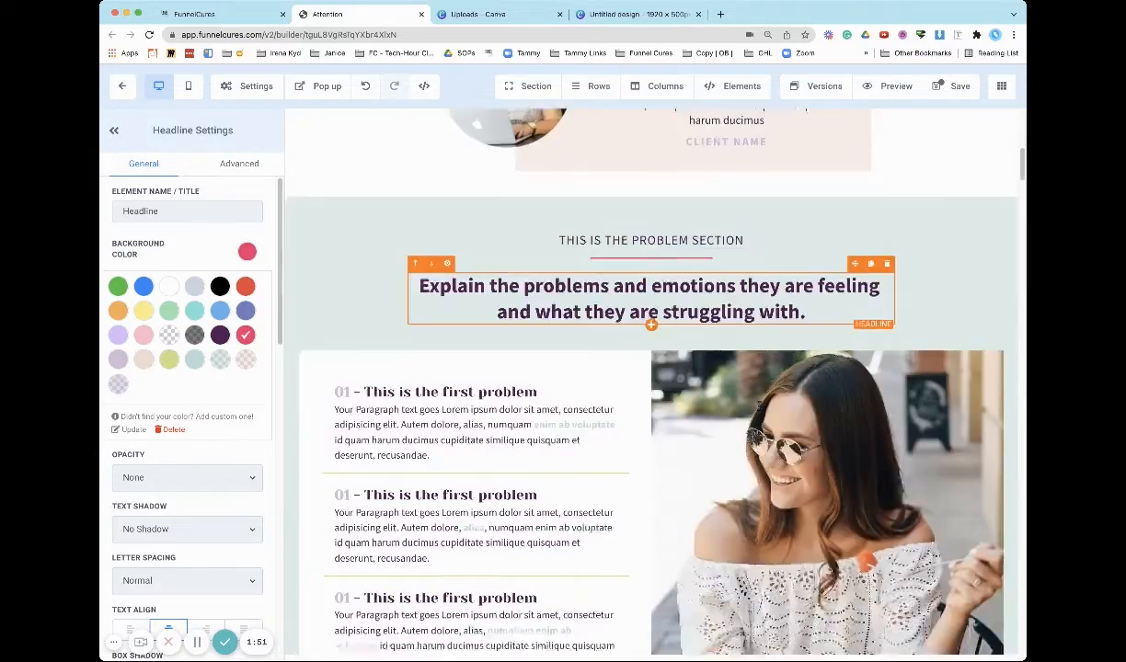
{"action": "scroll", "coordinate": [713, 427], "scroll_direction": "down", "scroll_amount": 4}
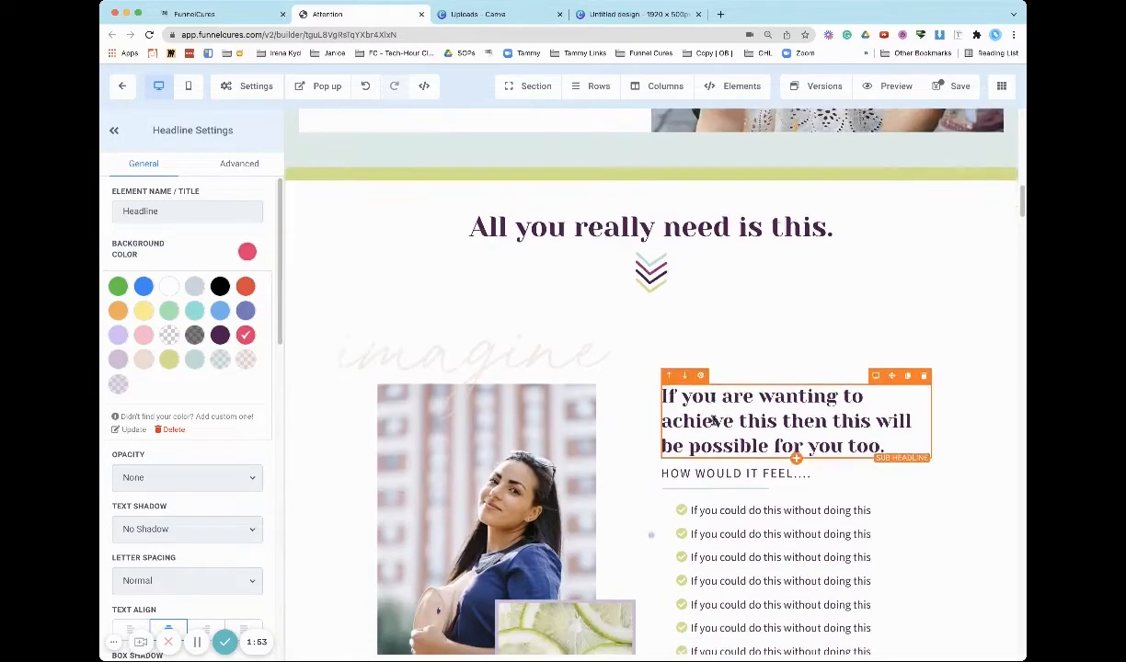
{"action": "scroll", "coordinate": [726, 473], "scroll_direction": "down", "scroll_amount": 4}
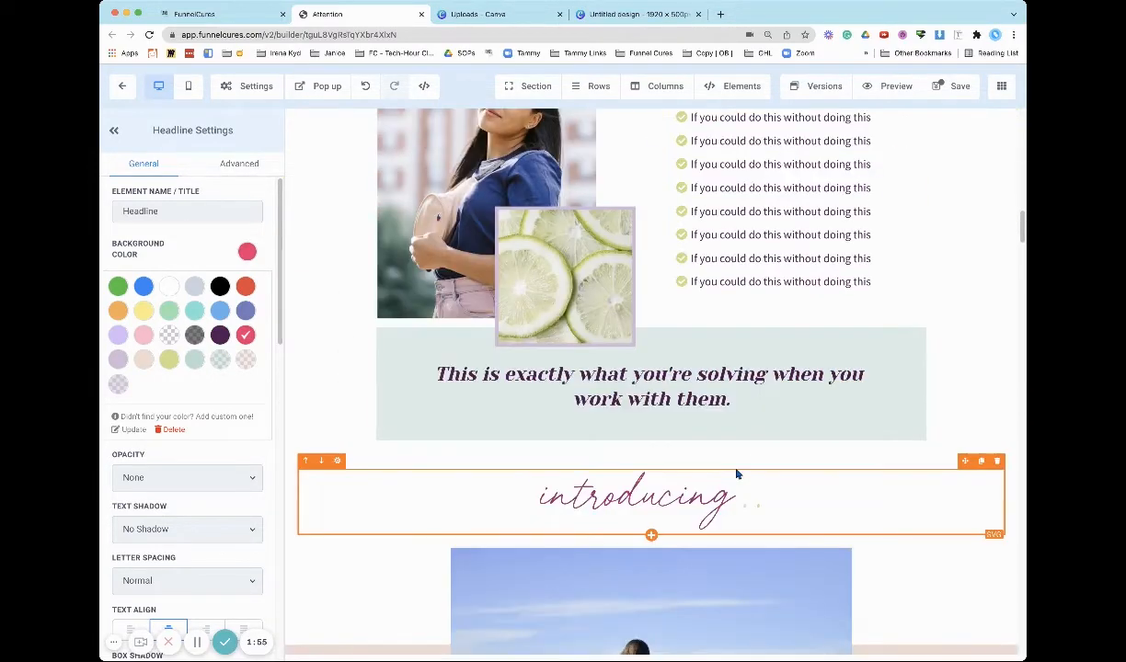
{"action": "scroll", "coordinate": [736, 472], "scroll_direction": "up", "scroll_amount": 15}
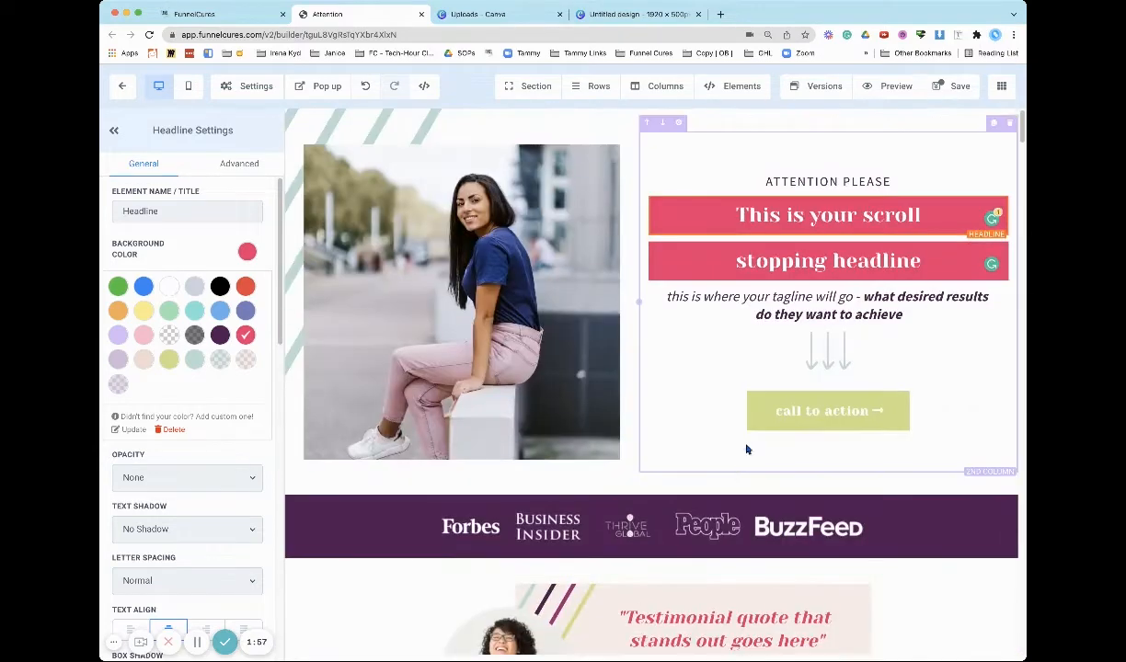
Update the custom background color of the hero's "call to action" button to #F39470.
{"action": "left_click", "coordinate": [769, 414]}
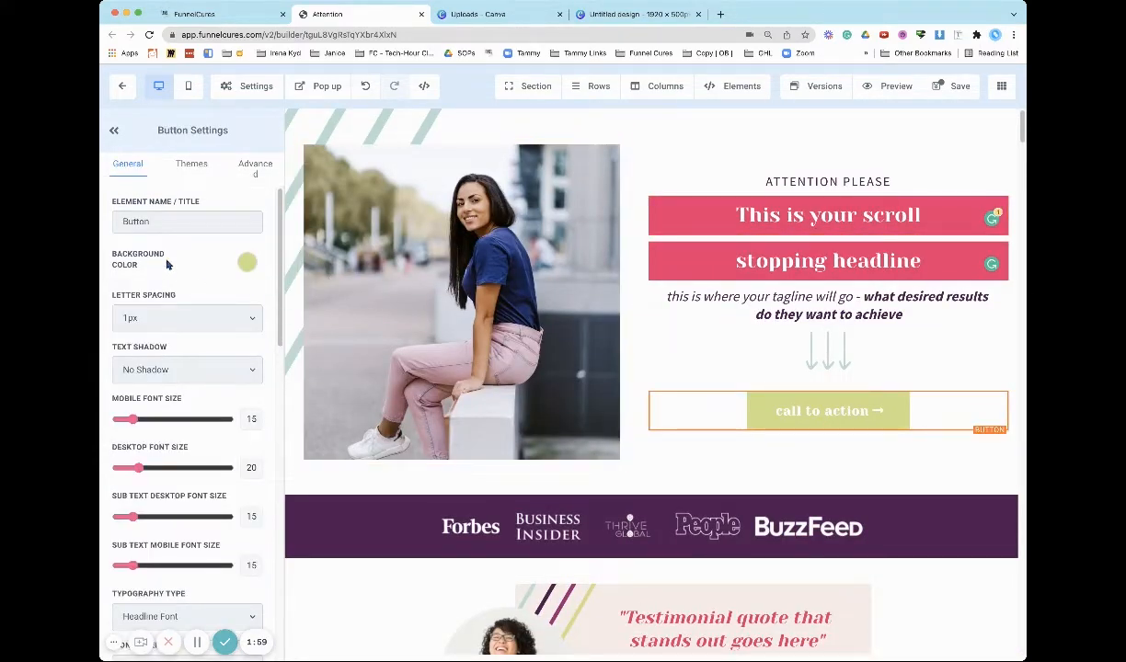
{"action": "left_click", "coordinate": [248, 262]}
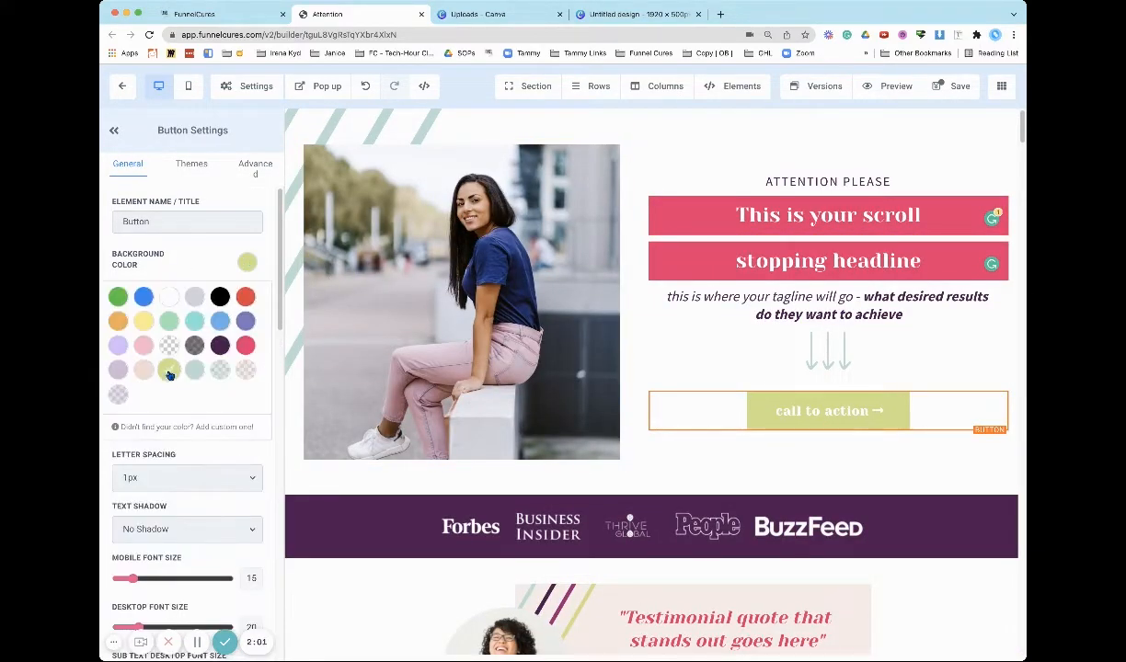
{"action": "left_click", "coordinate": [128, 440]}
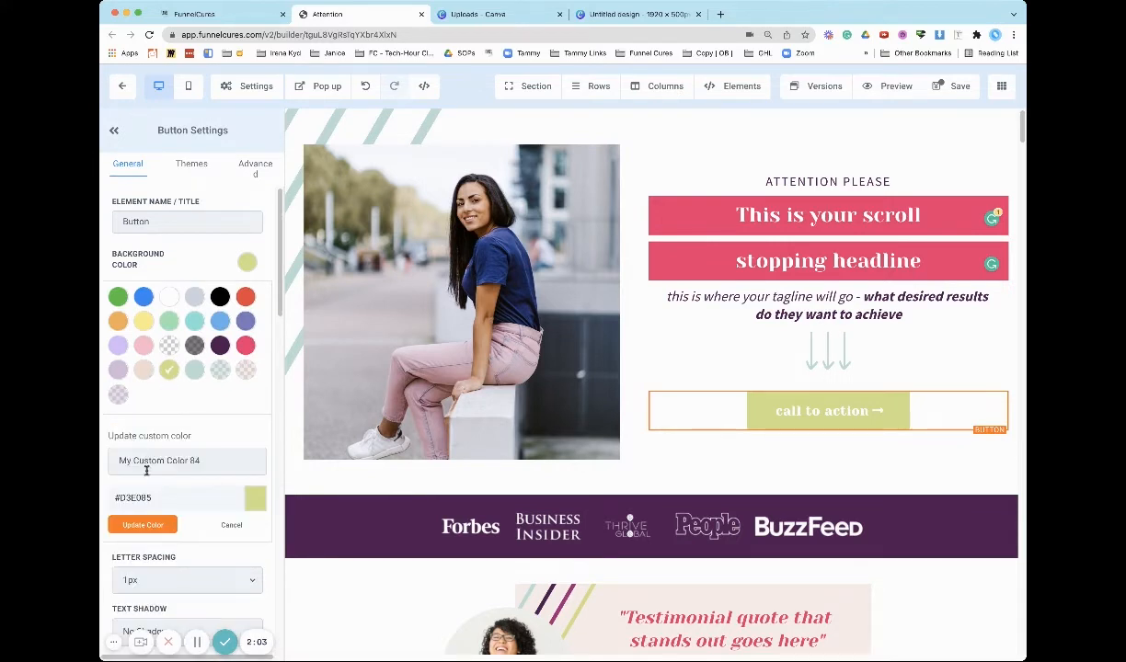
{"action": "triple_click", "coordinate": [172, 497]}
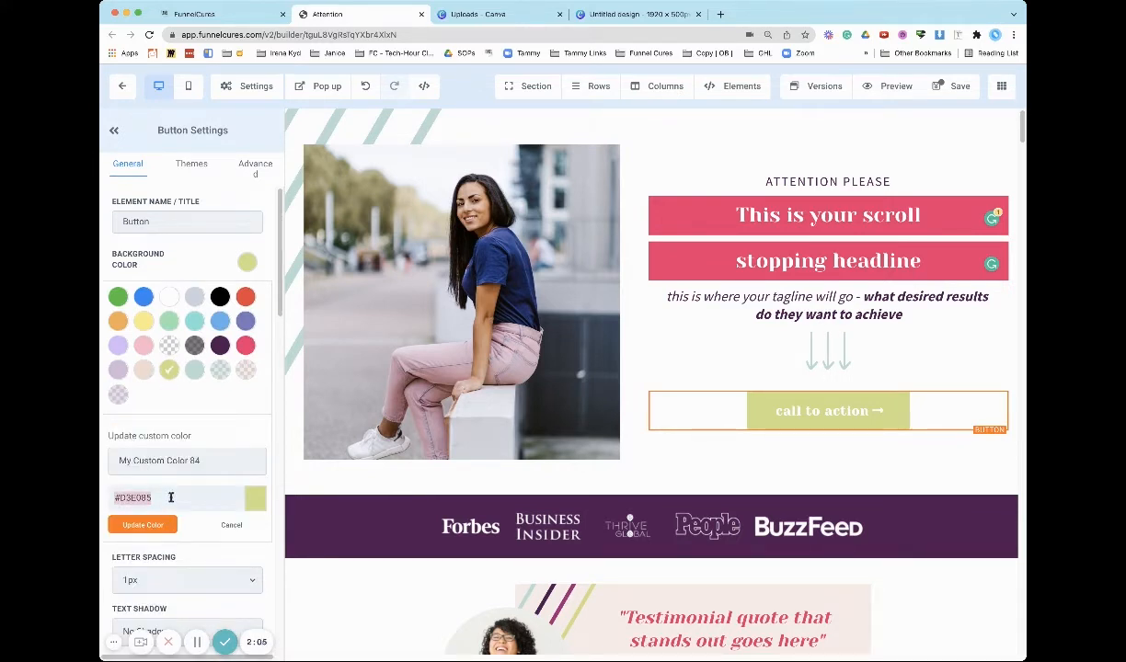
{"action": "type", "text": "#F394"}
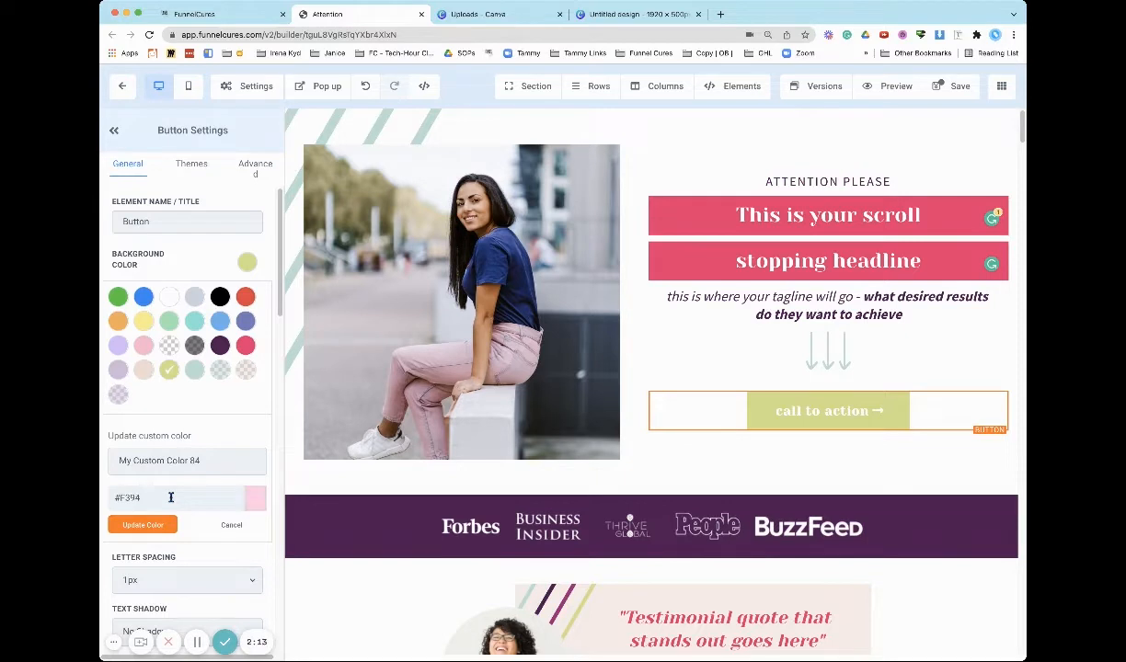
{"action": "type", "text": "70"}
{"action": "left_click", "coordinate": [143, 524]}
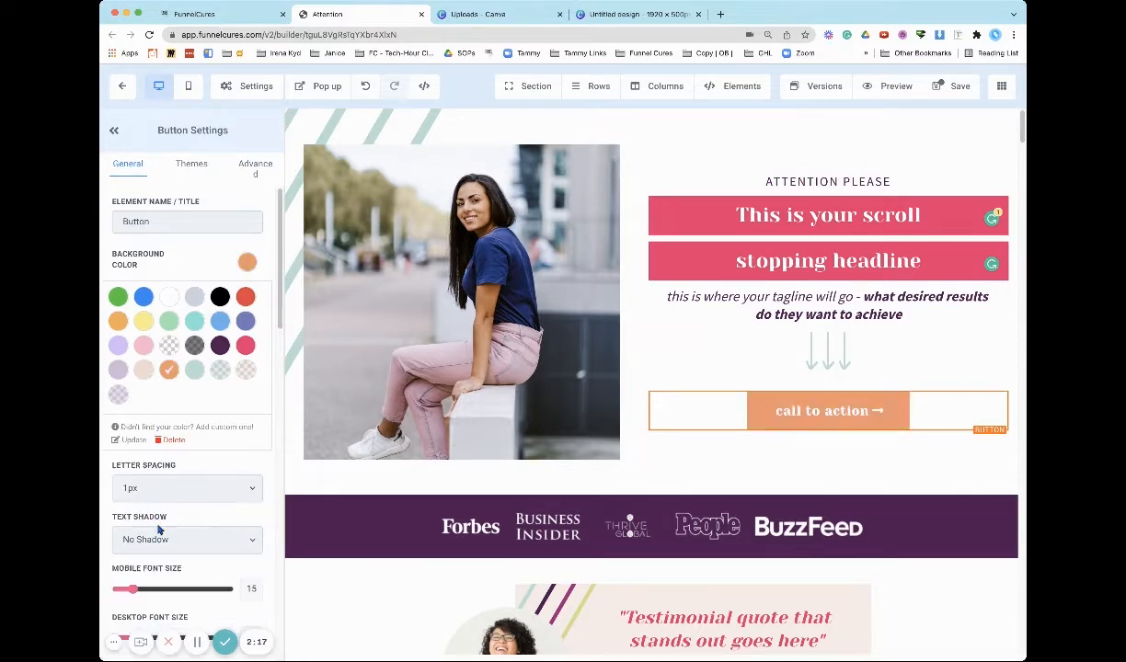
Check the dividers, list check marks and other call-to-action buttons down the page for the updated button color.
{"action": "scroll", "coordinate": [864, 421], "scroll_direction": "down", "scroll_amount": 6}
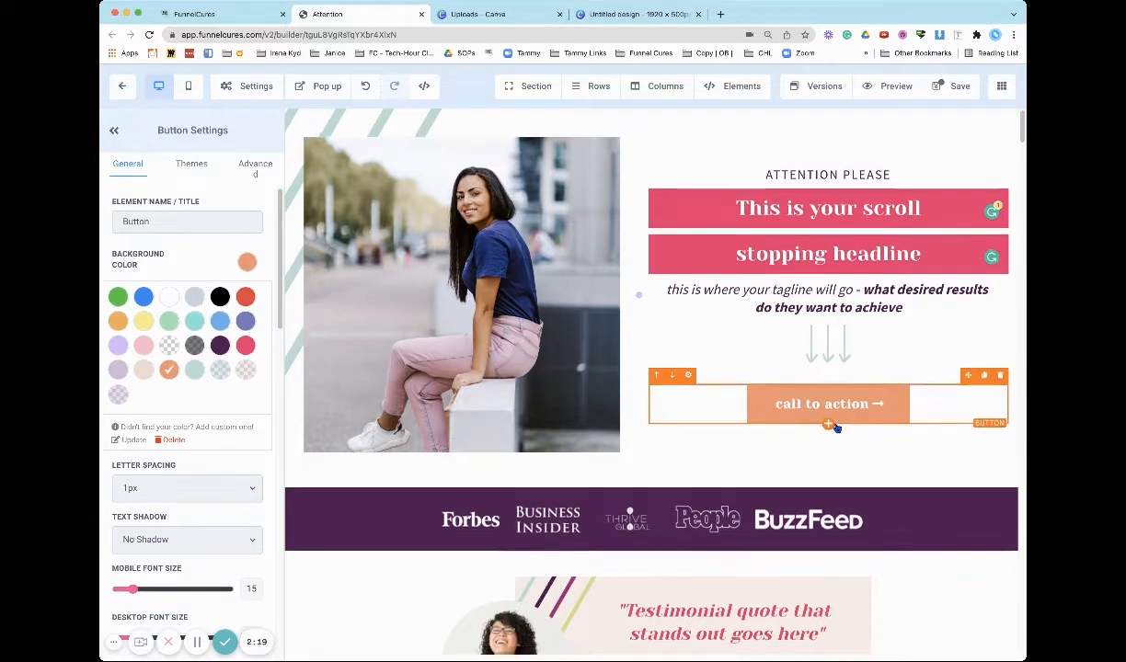
{"action": "scroll", "coordinate": [836, 430], "scroll_direction": "down", "scroll_amount": 5}
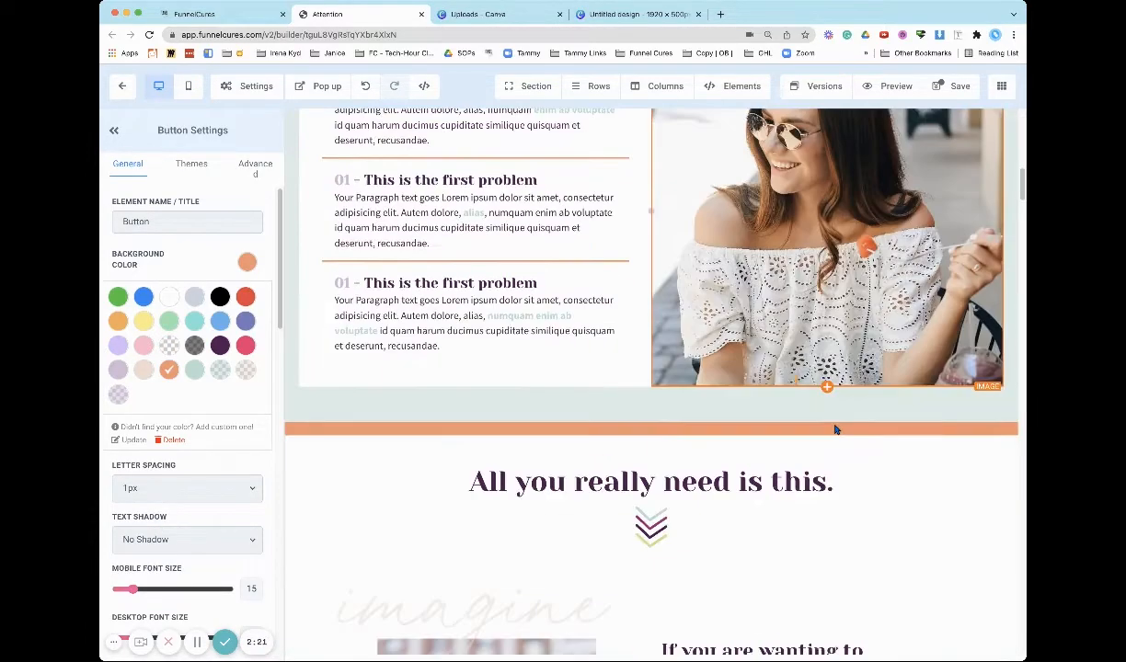
{"action": "left_click", "coordinate": [782, 289]}
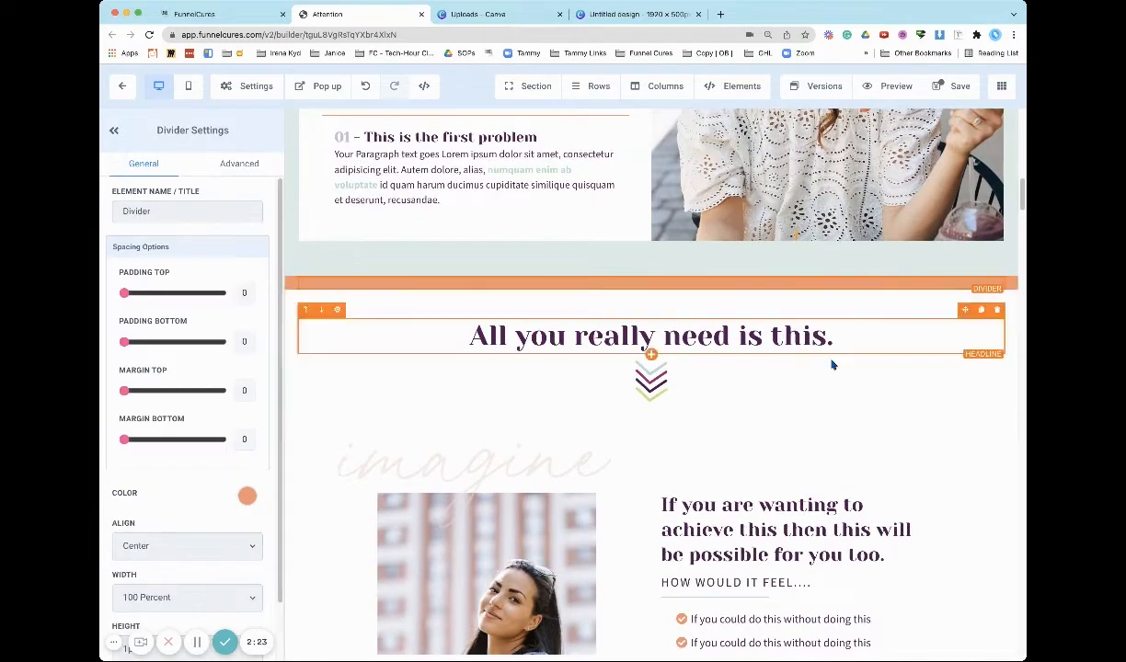
{"action": "scroll", "coordinate": [830, 386], "scroll_direction": "down", "scroll_amount": 8}
{"action": "scroll", "coordinate": [830, 423], "scroll_direction": "down", "scroll_amount": 6}
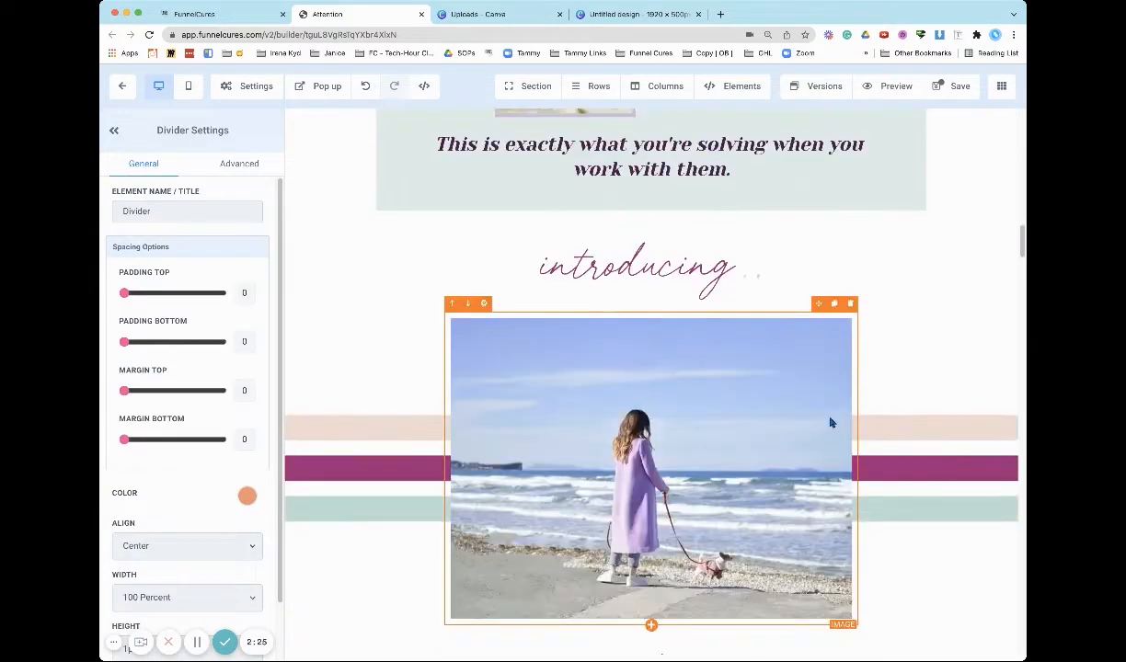
{"action": "scroll", "coordinate": [705, 496], "scroll_direction": "down", "scroll_amount": 7}
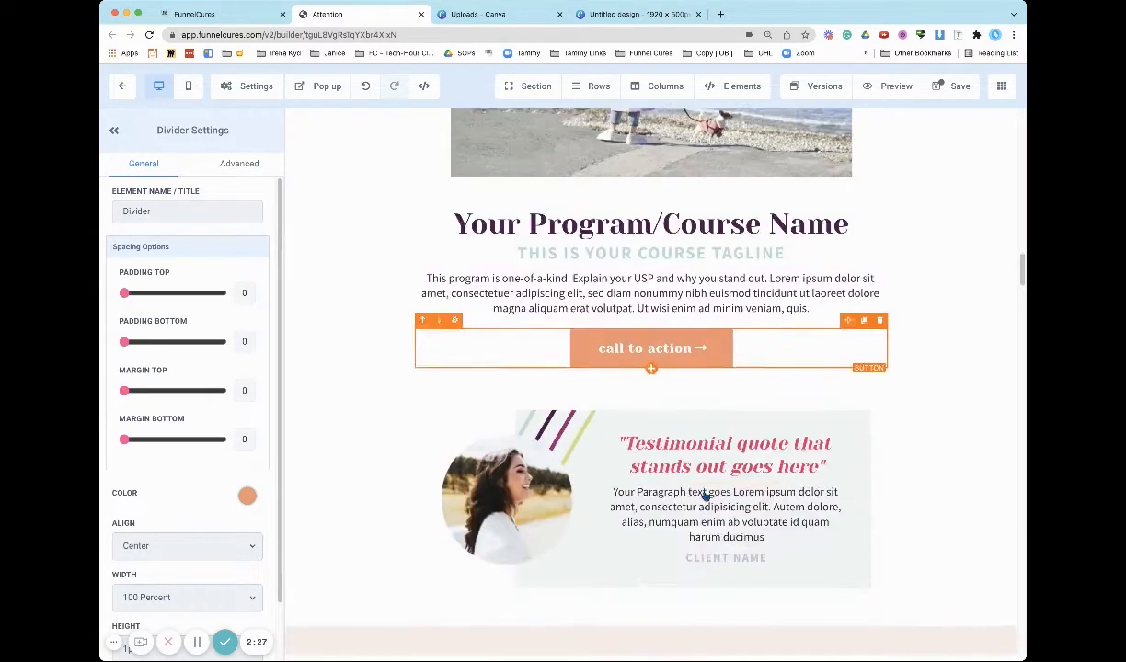
{"action": "scroll", "coordinate": [702, 491], "scroll_direction": "up", "scroll_amount": 20}
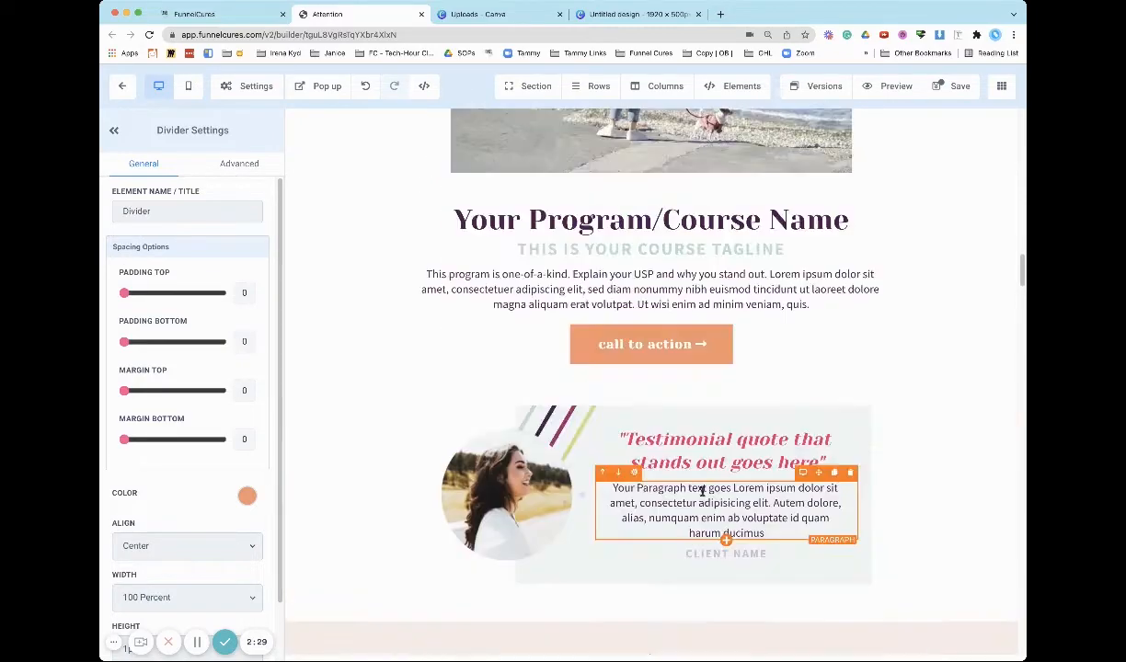
{"action": "scroll", "coordinate": [704, 496], "scroll_direction": "up", "scroll_amount": 1}
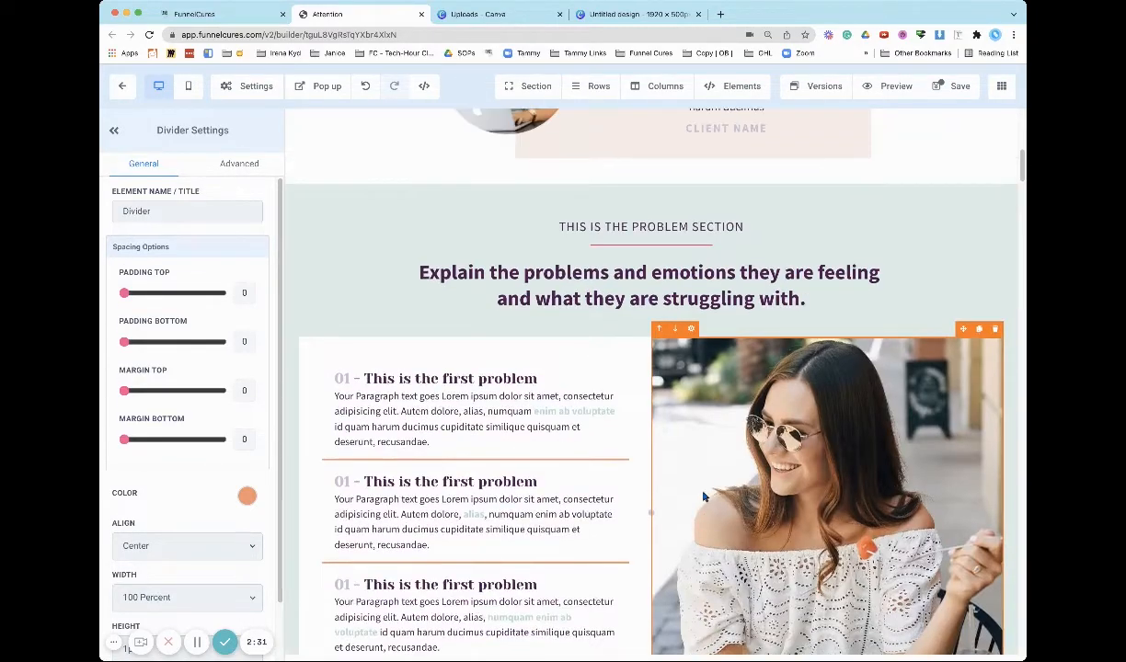
{"action": "scroll", "coordinate": [703, 496], "scroll_direction": "up", "scroll_amount": 10}
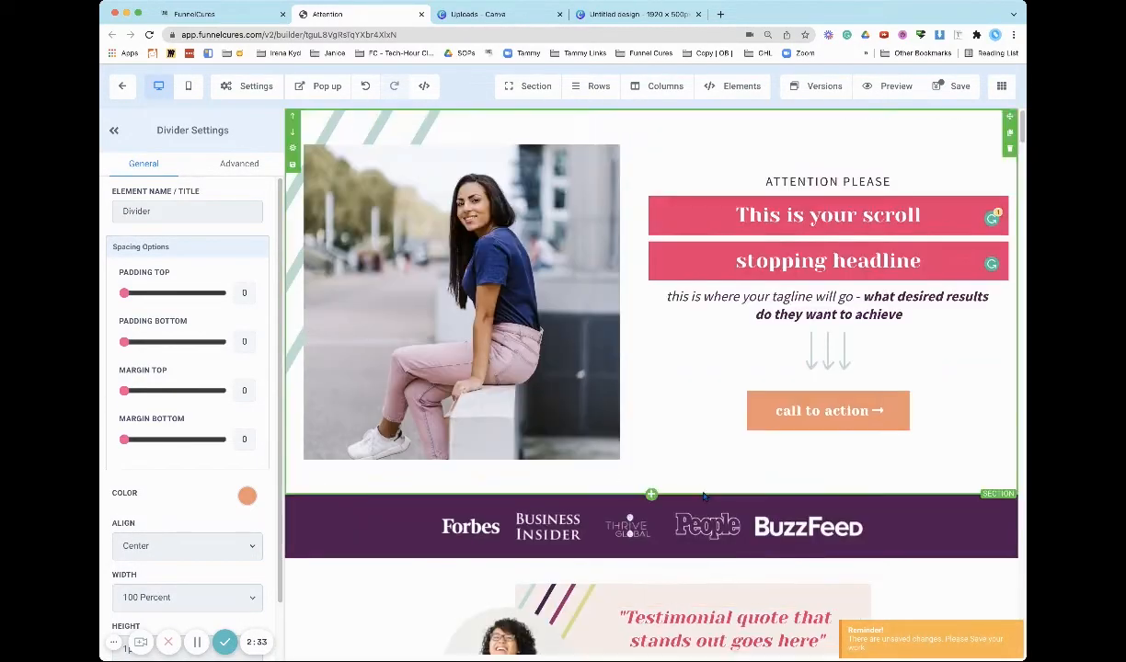
{"action": "left_click", "coordinate": [291, 552]}
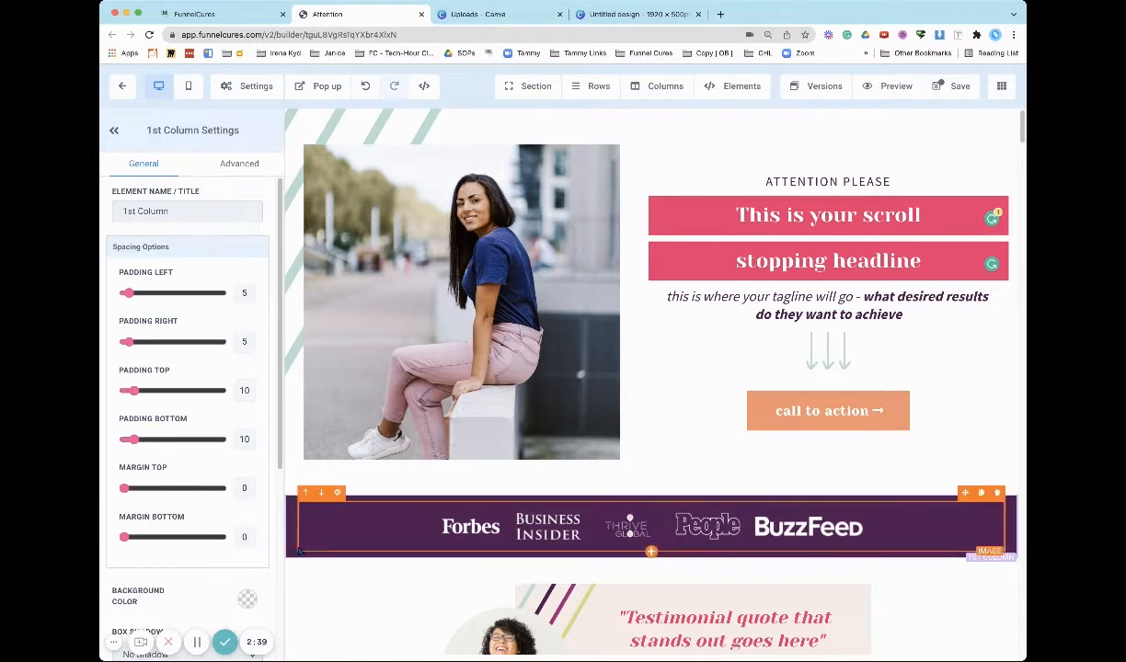
{"action": "scroll", "coordinate": [240, 532], "scroll_direction": "down", "scroll_amount": 3}
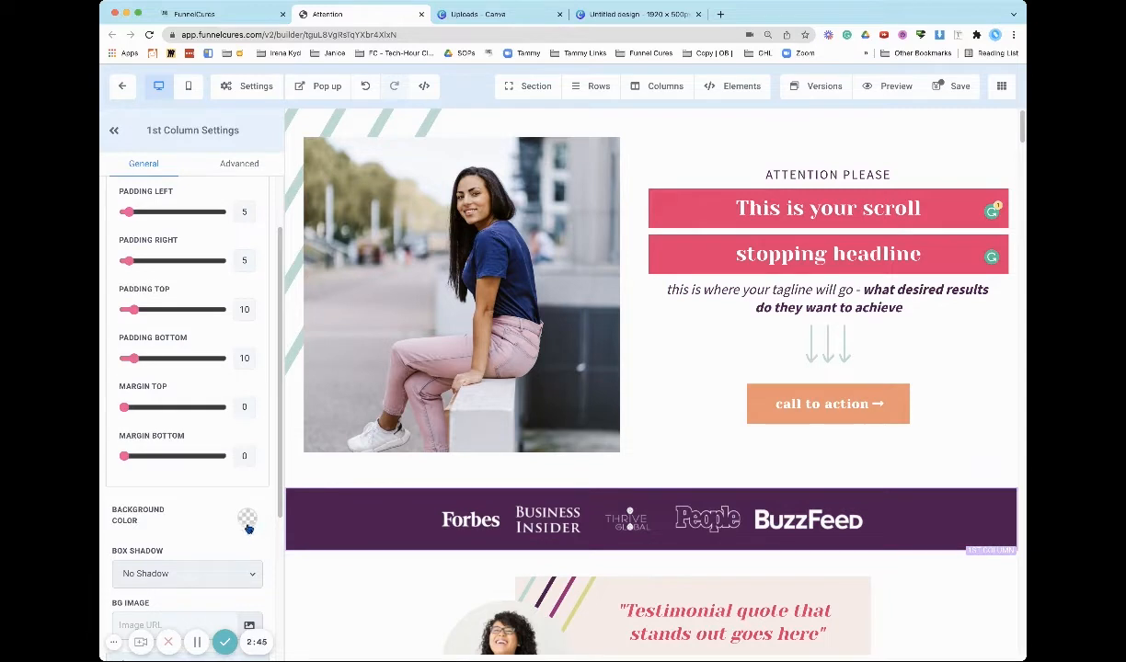
{"action": "scroll", "coordinate": [246, 521], "scroll_direction": "down", "scroll_amount": 1}
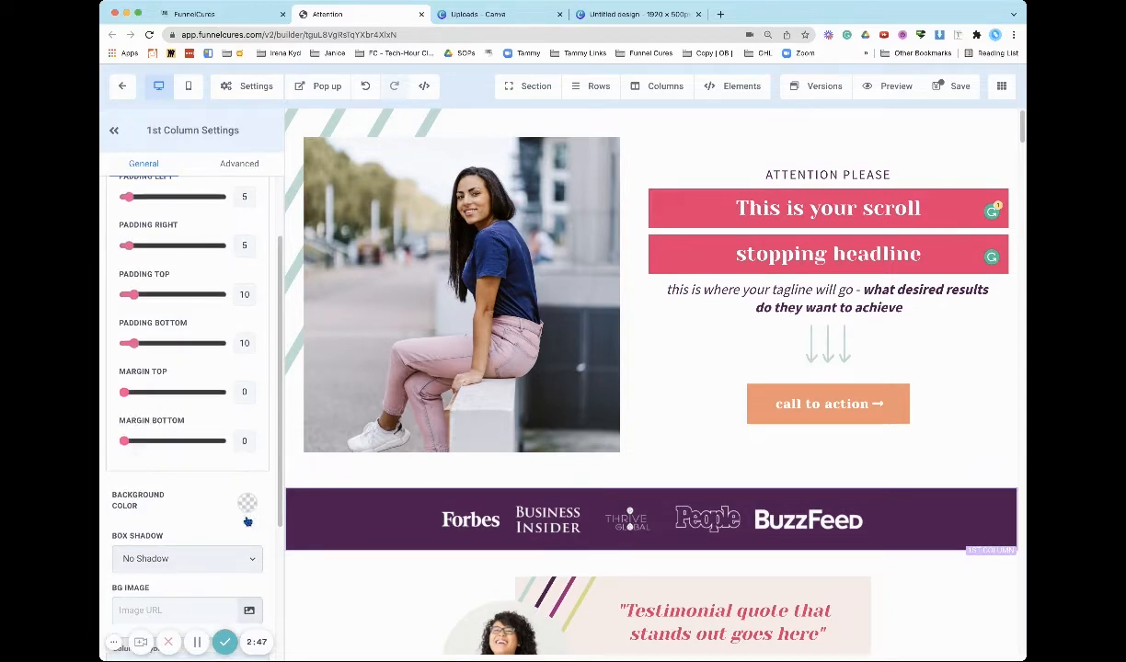
{"action": "left_click", "coordinate": [247, 502]}
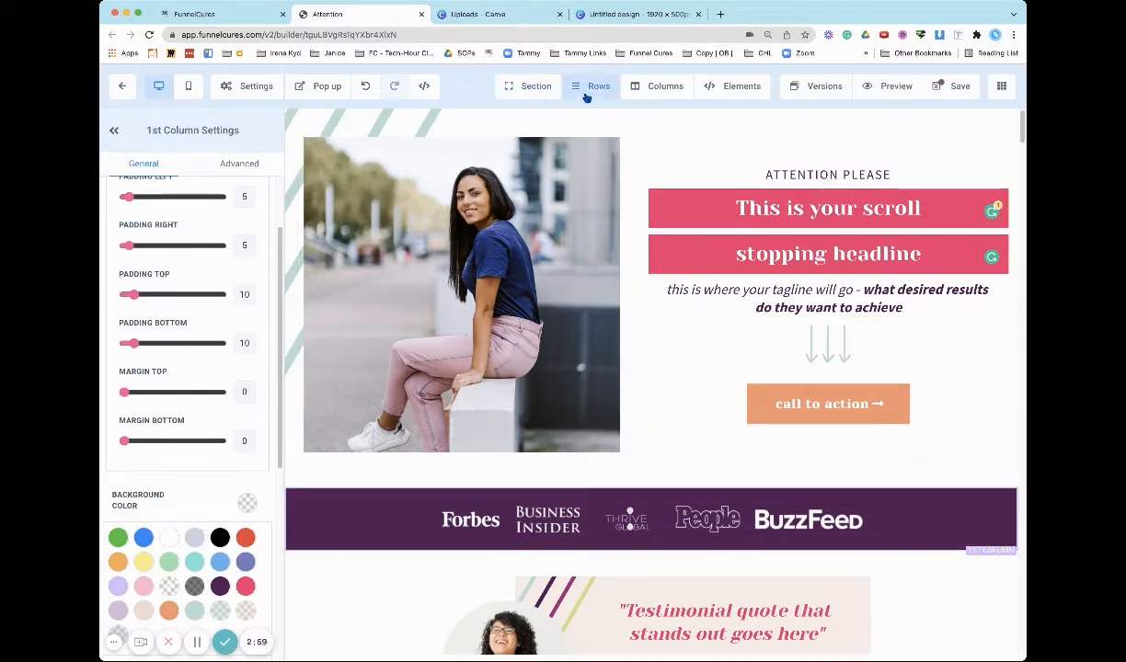
Open the section manager and select the section containing the press logo band to load its settings.
{"action": "left_click", "coordinate": [531, 88]}
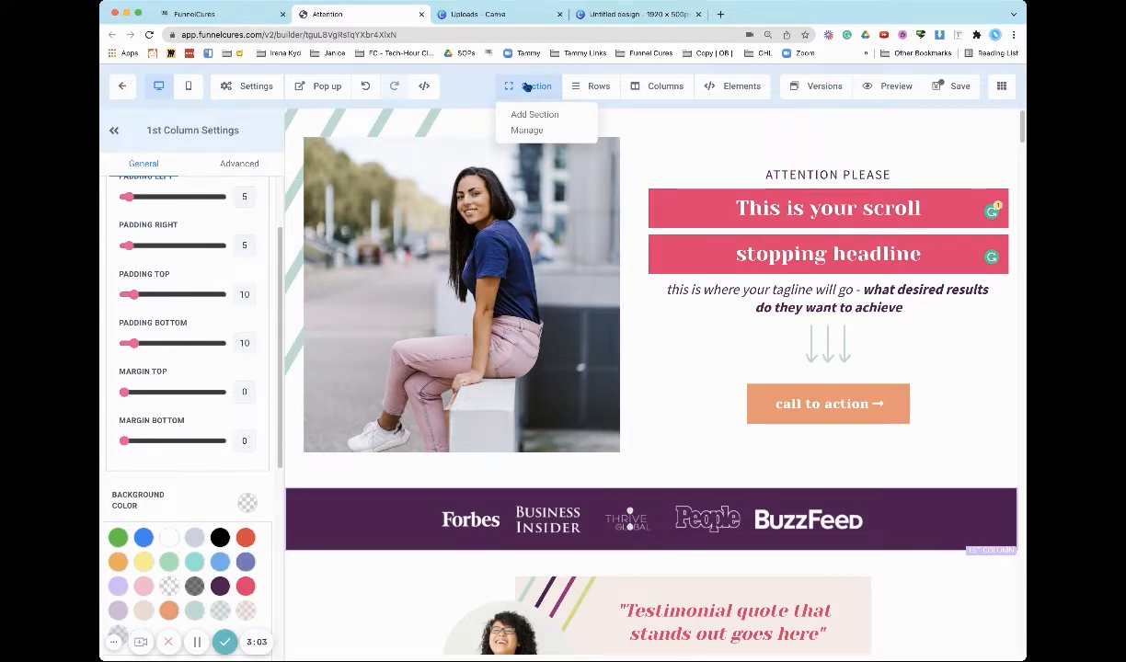
{"action": "left_click", "coordinate": [526, 130]}
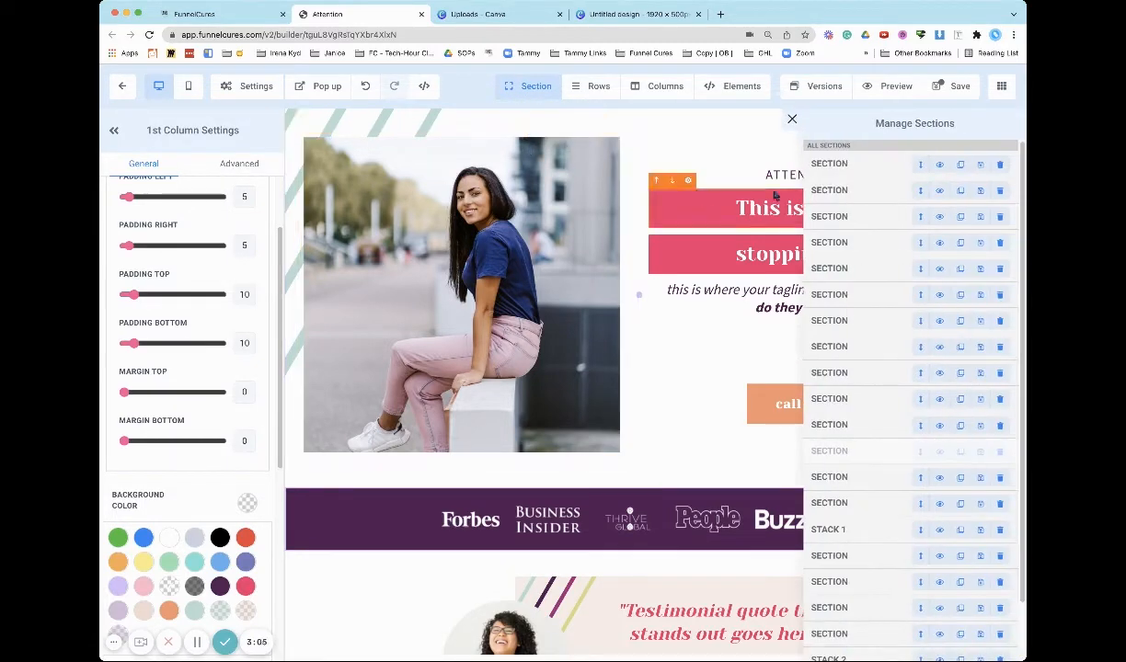
{"action": "left_click", "coordinate": [882, 191]}
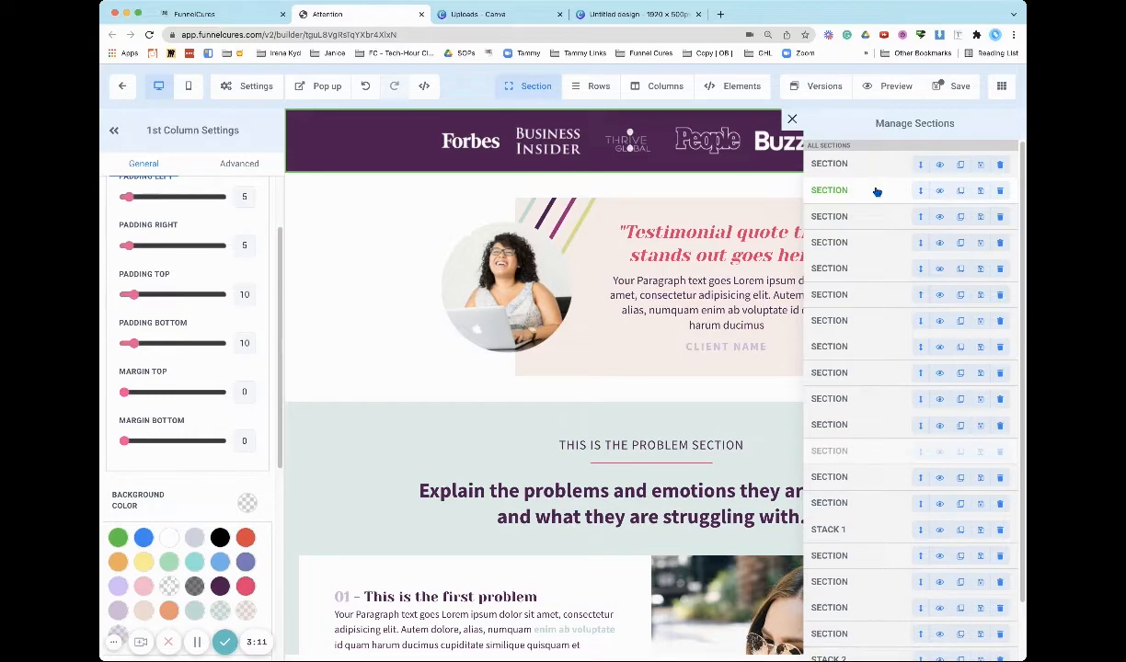
{"action": "key", "text": "super+equal"}
{"action": "key", "text": "super+equal"}
{"action": "key", "text": "super+equal"}
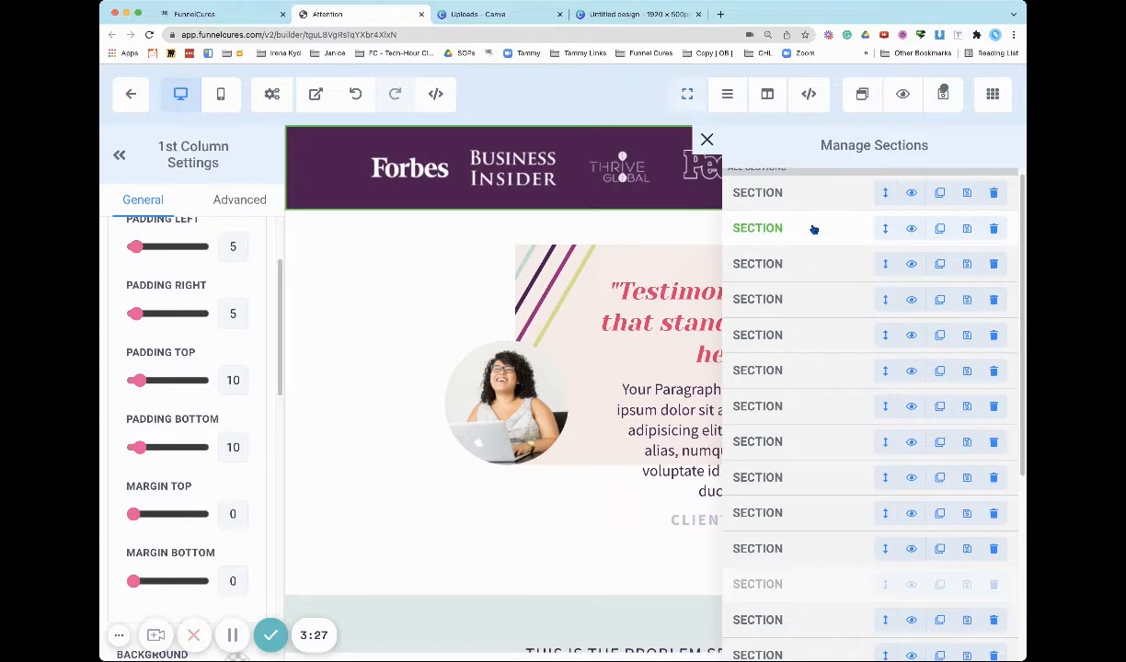
{"action": "left_click", "coordinate": [813, 229]}
{"action": "key", "text": "ctrl+minus"}
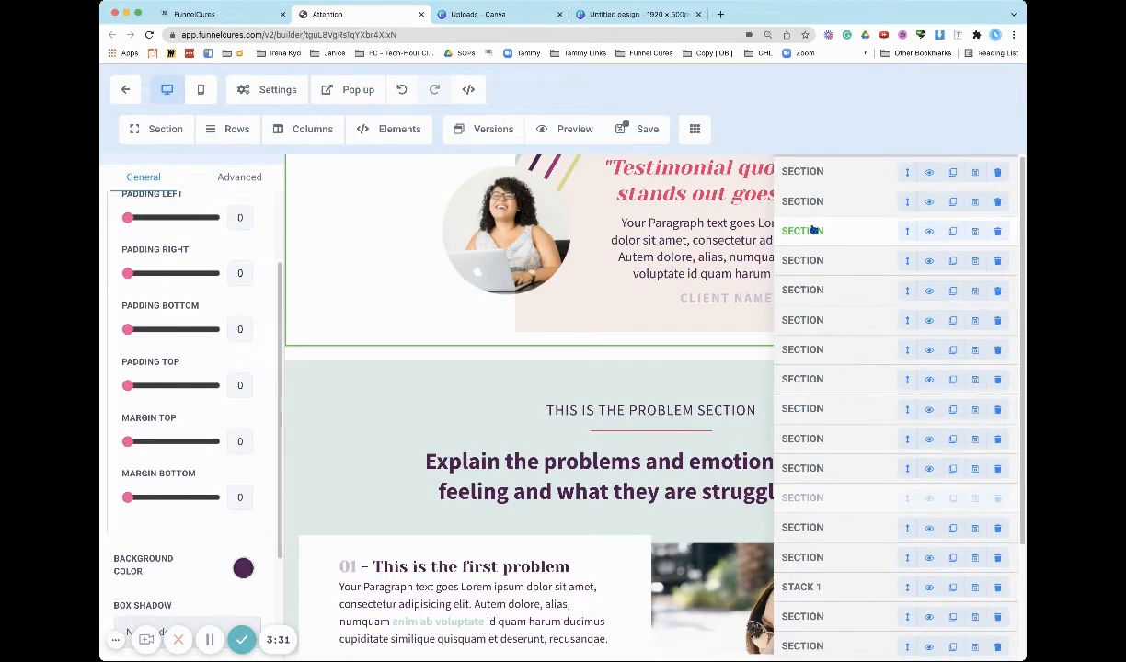
Compare the entries in the section list with the page sections, from the logo band down to the introducing area.
{"action": "scroll", "coordinate": [811, 230], "scroll_direction": "down", "scroll_amount": 5}
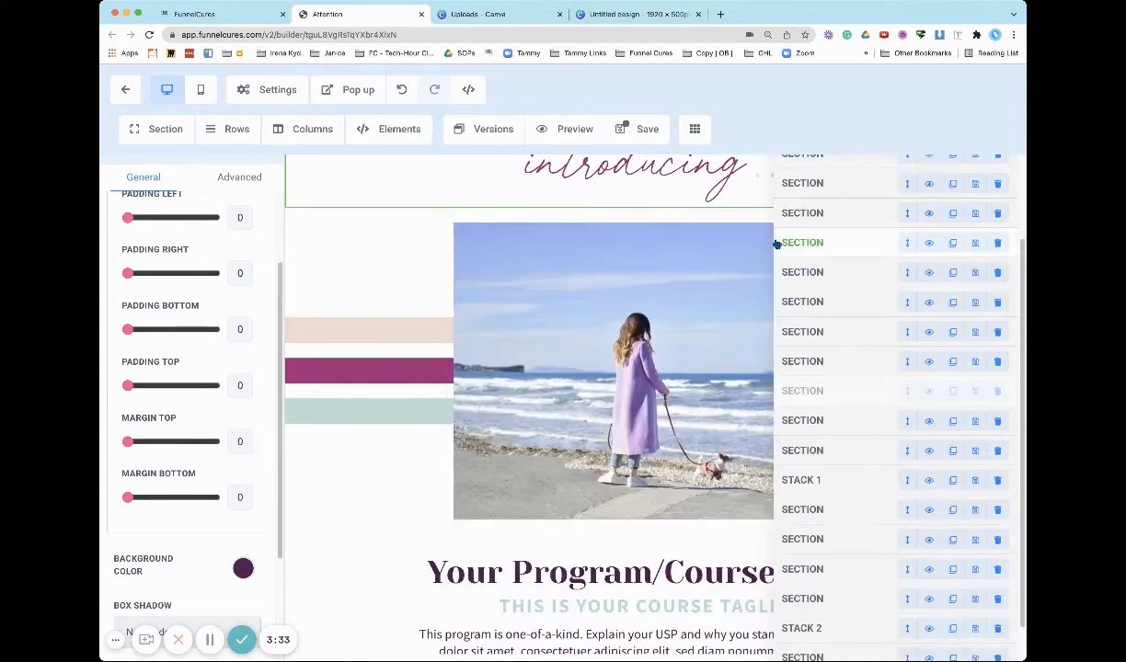
{"action": "scroll", "coordinate": [748, 240], "scroll_direction": "up", "scroll_amount": 2}
{"action": "scroll", "coordinate": [749, 240], "scroll_direction": "up", "scroll_amount": 8}
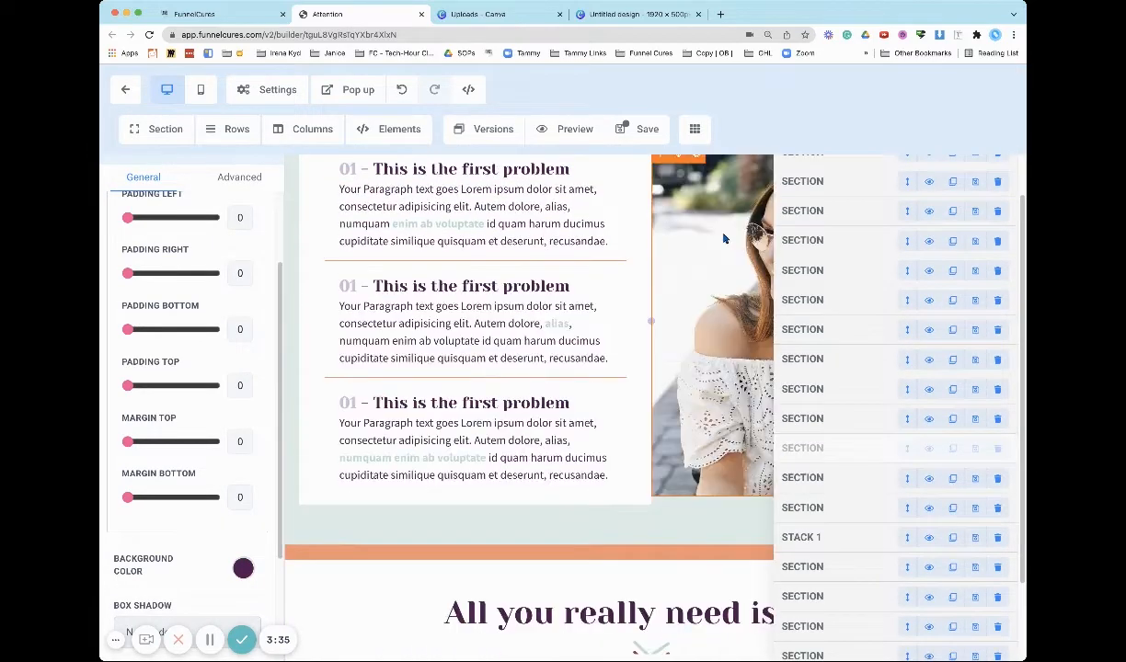
{"action": "scroll", "coordinate": [724, 239], "scroll_direction": "up", "scroll_amount": 10}
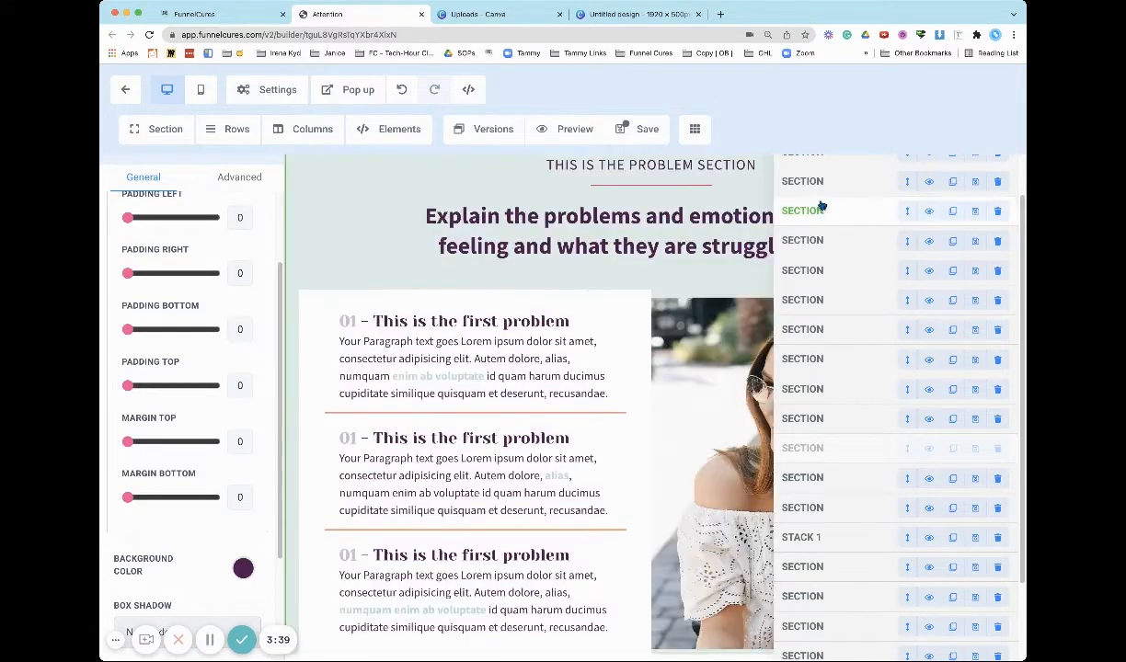
{"action": "scroll", "coordinate": [825, 193], "scroll_direction": "up", "scroll_amount": 1}
{"action": "scroll", "coordinate": [825, 192], "scroll_direction": "up", "scroll_amount": 1}
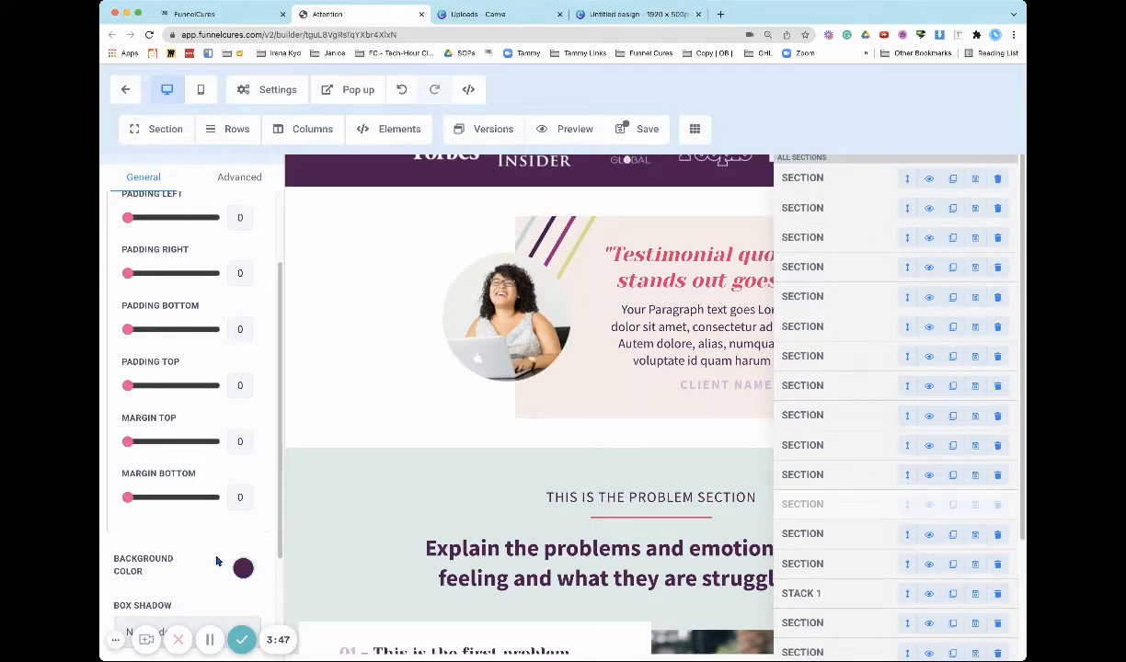
Update the custom background color of the press logo band's section to #19384C.
{"action": "scroll", "coordinate": [217, 562], "scroll_direction": "down", "scroll_amount": 4}
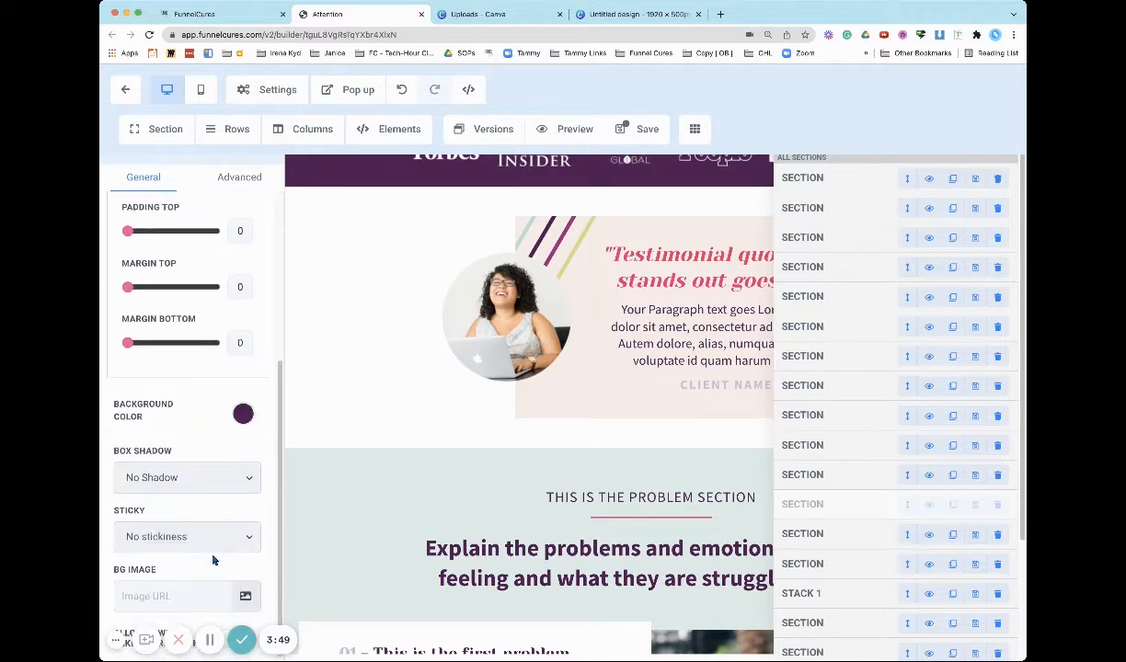
{"action": "left_click", "coordinate": [241, 414]}
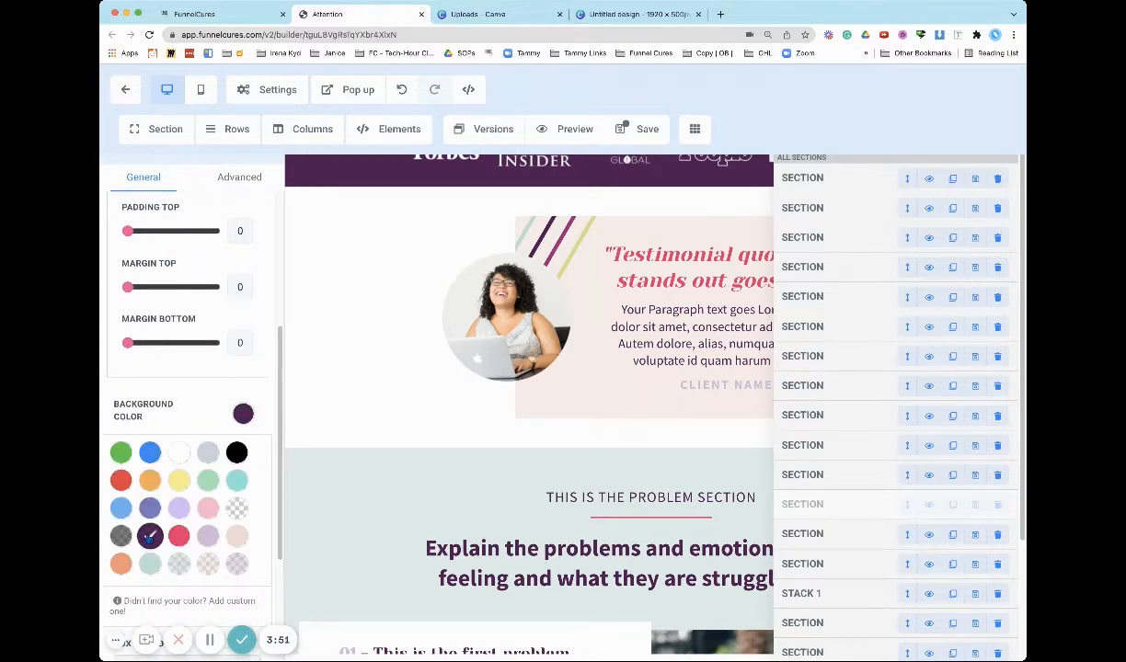
{"action": "scroll", "coordinate": [138, 552], "scroll_direction": "down", "scroll_amount": 2}
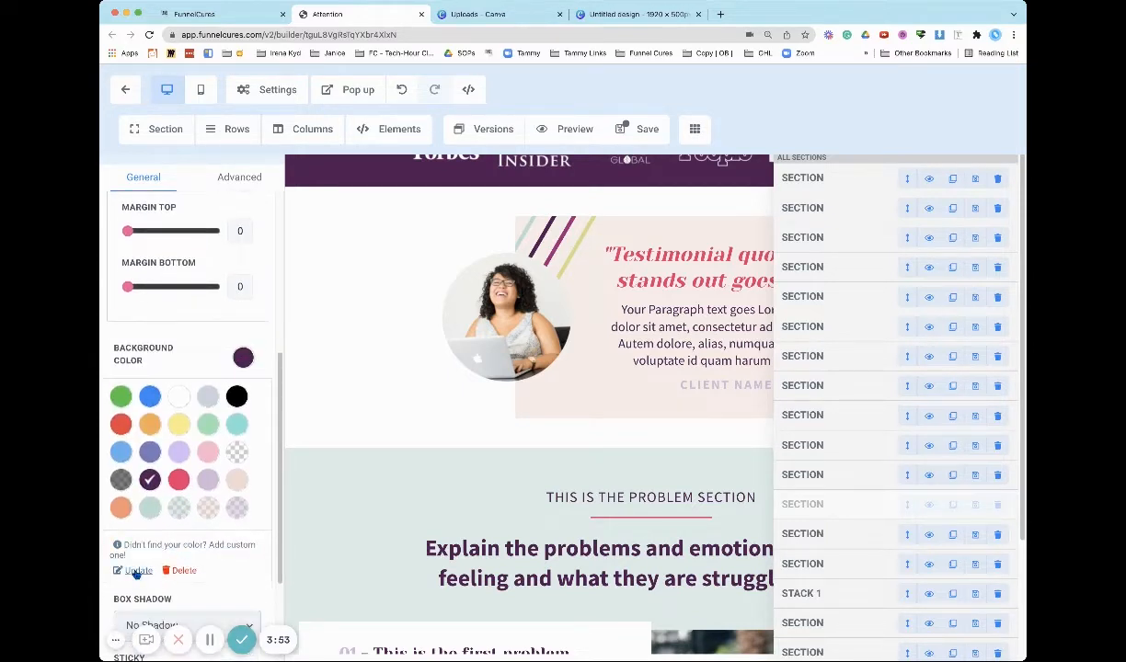
{"action": "left_click", "coordinate": [134, 571]}
{"action": "scroll", "coordinate": [193, 549], "scroll_direction": "down", "scroll_amount": 3}
{"action": "triple_click", "coordinate": [177, 470]}
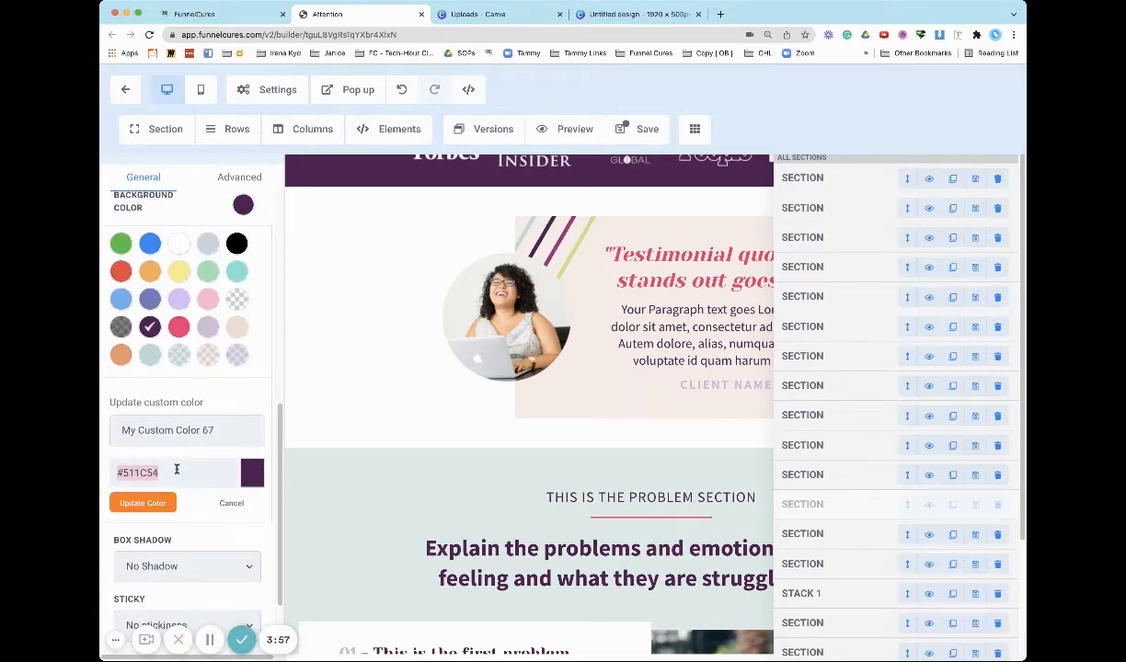
{"action": "type", "text": "#19384"}
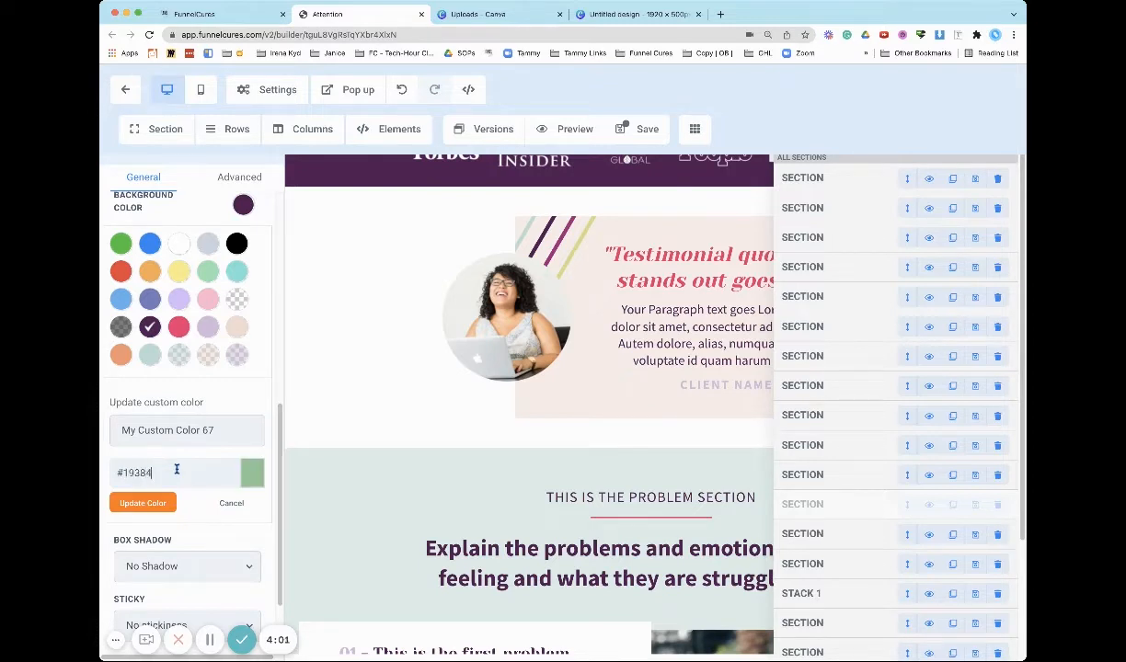
{"action": "type", "text": "C"}
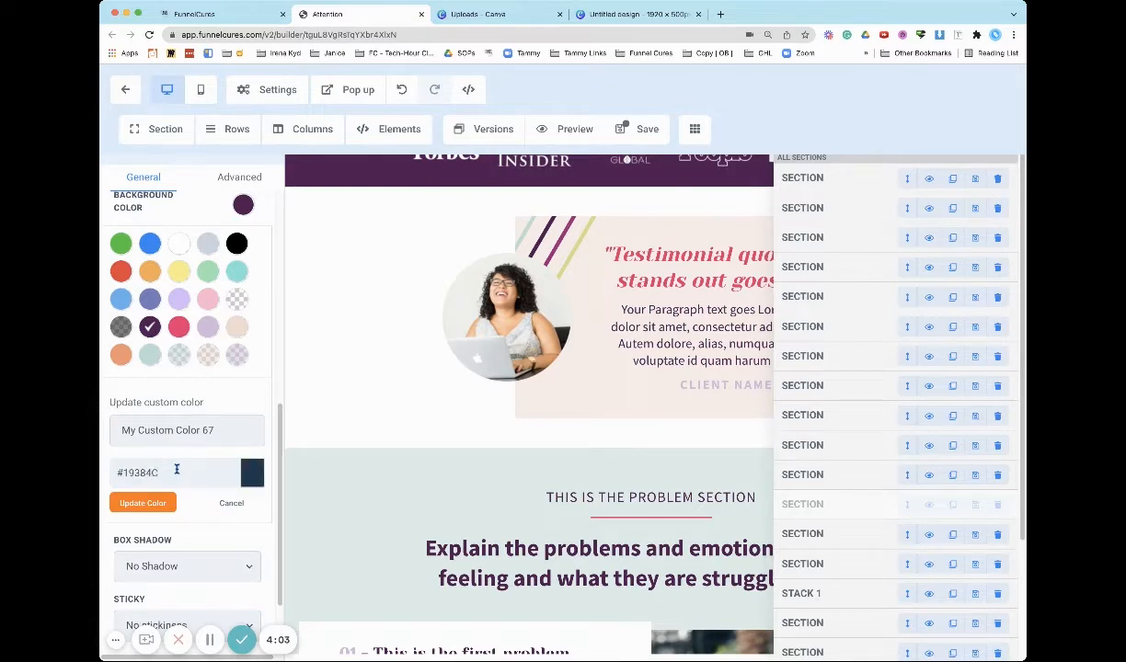
{"action": "left_click", "coordinate": [143, 503]}
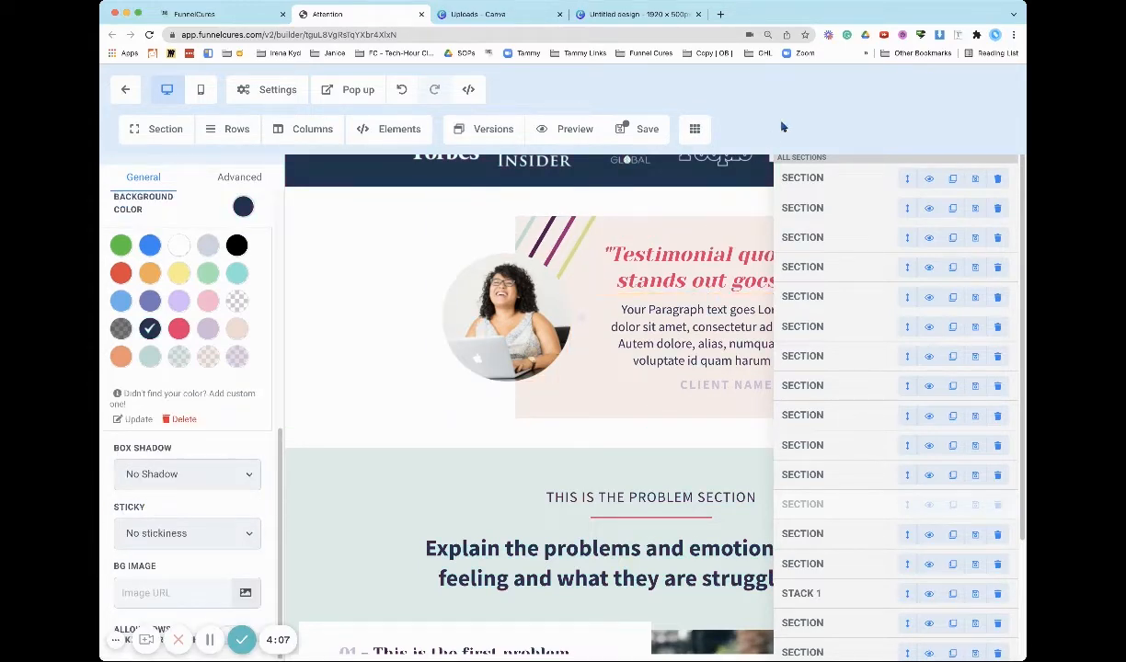
Close the section manager and check the headlines and sections down the page for the updated dark color.
{"action": "key", "text": "ctrl+minus"}
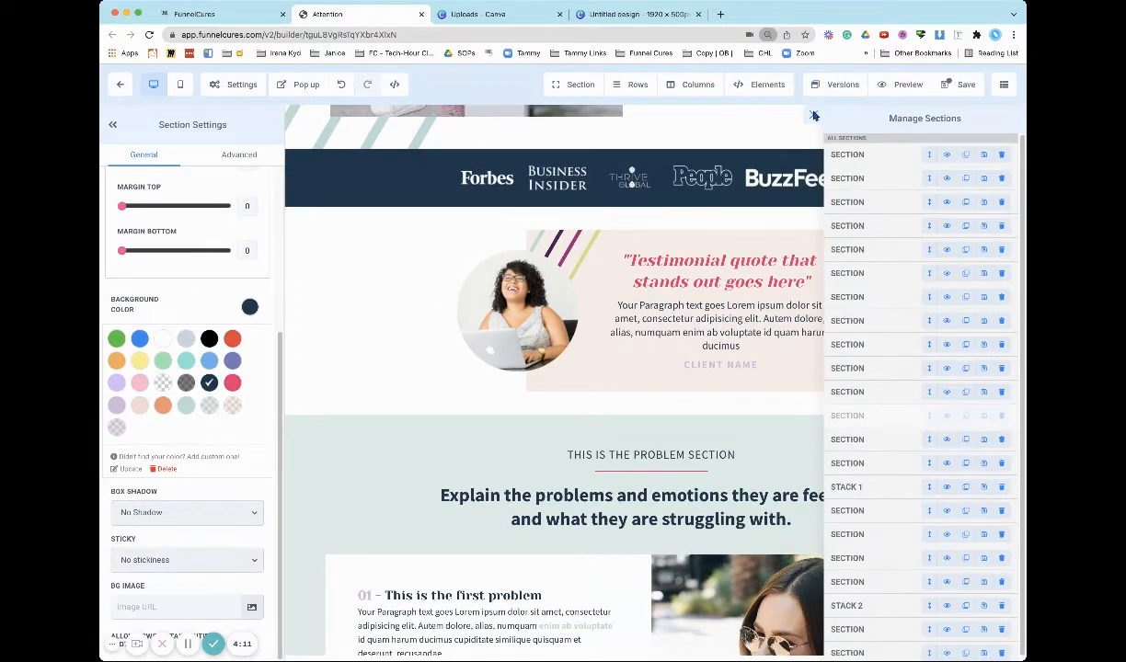
{"action": "left_click", "coordinate": [814, 115]}
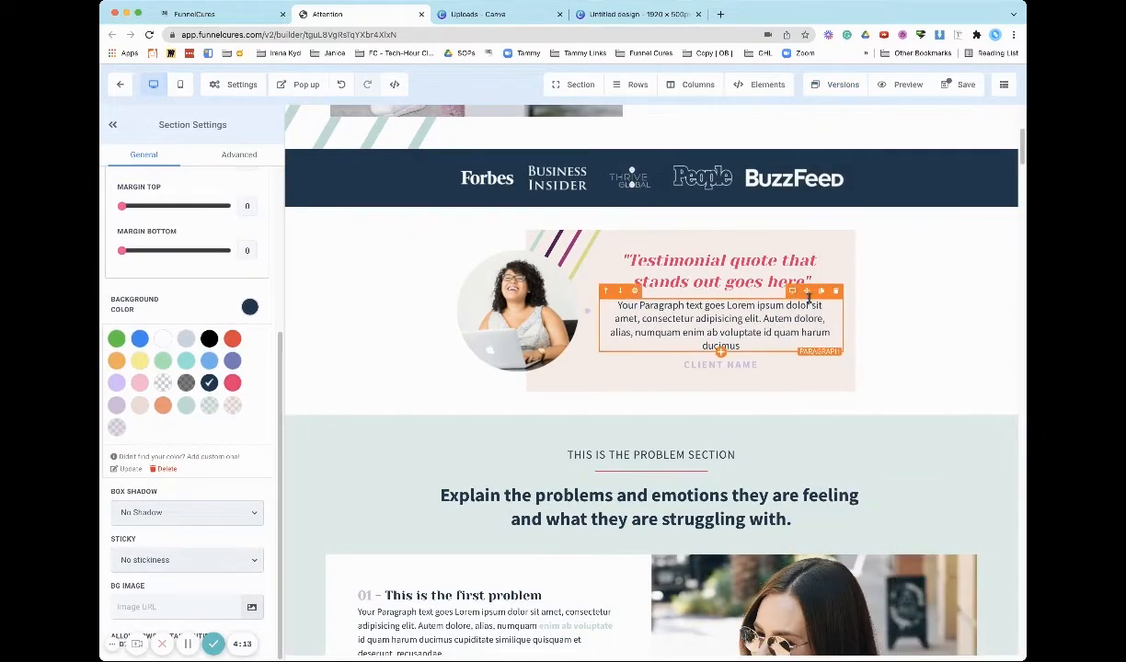
{"action": "scroll", "coordinate": [809, 298], "scroll_direction": "down", "scroll_amount": 10}
{"action": "scroll", "coordinate": [808, 298], "scroll_direction": "down", "scroll_amount": 10}
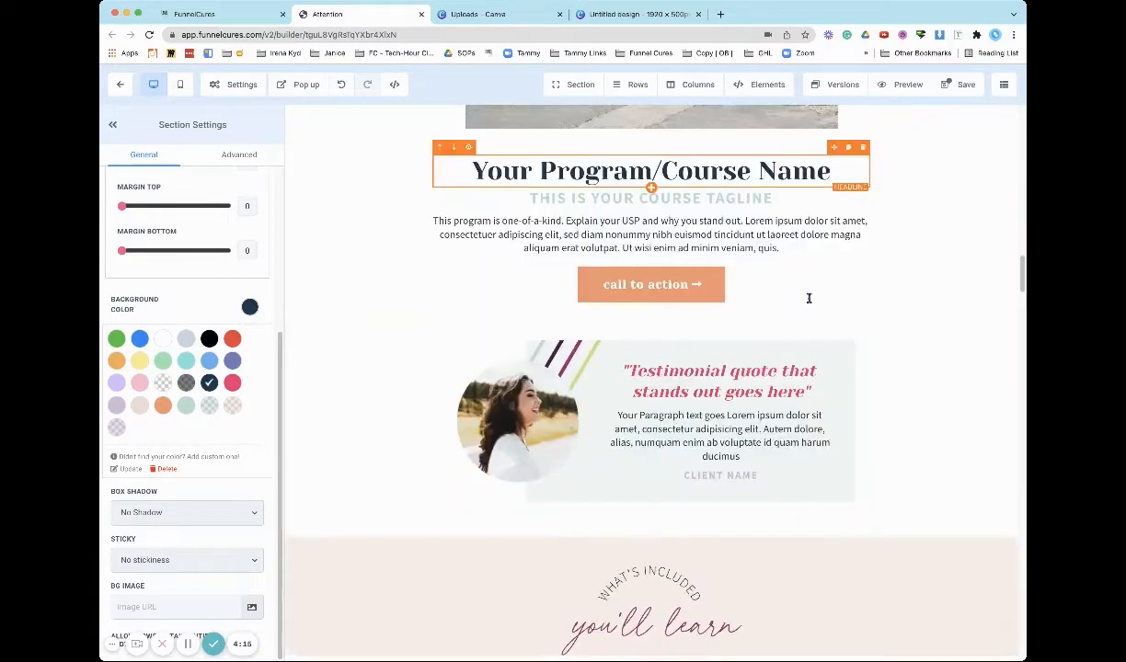
{"action": "scroll", "coordinate": [808, 298], "scroll_direction": "down", "scroll_amount": 5}
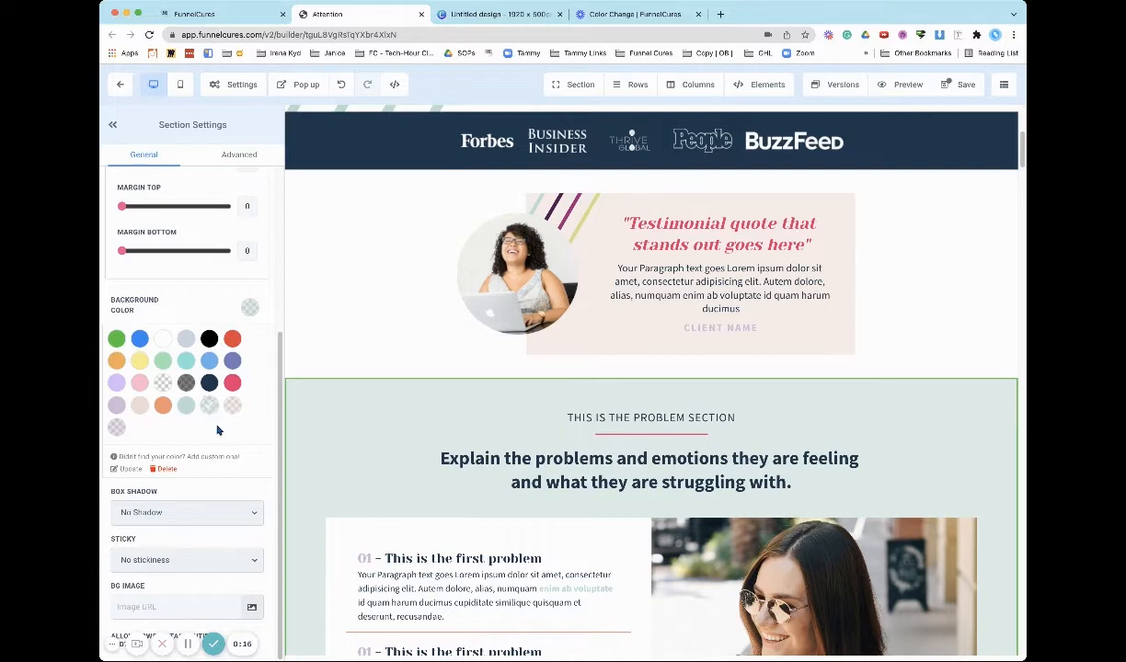
Update the problem section's custom background color, My Custom Color 3, to hex D3ECE6 and save the page.
{"action": "left_click", "coordinate": [127, 468]}
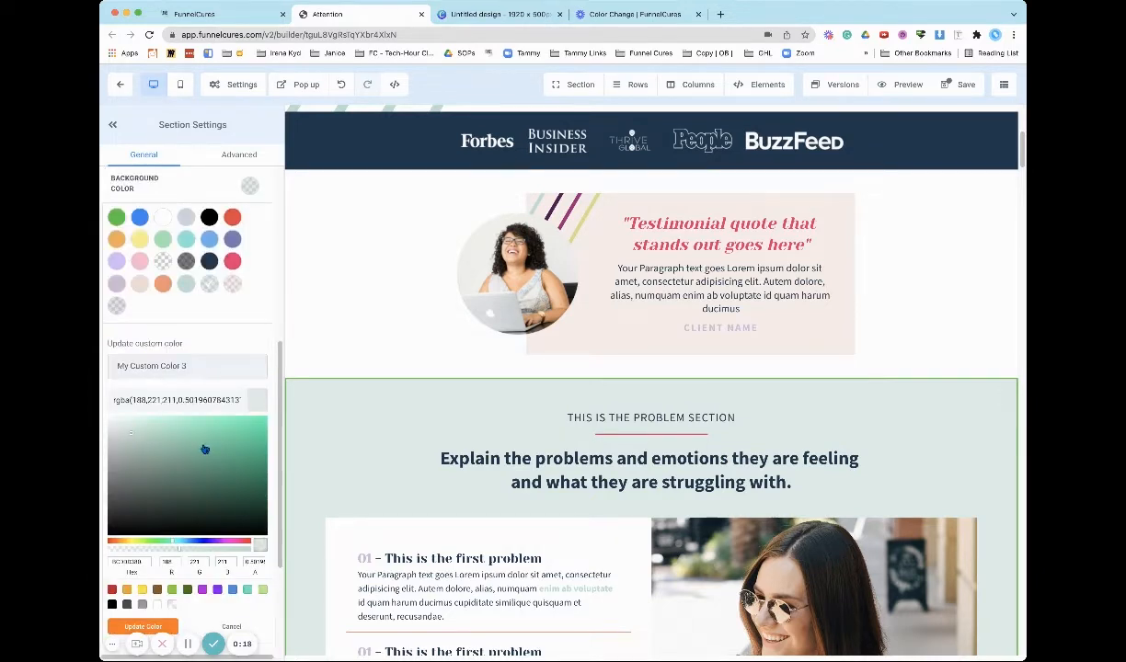
{"action": "scroll", "coordinate": [211, 440], "scroll_direction": "down", "scroll_amount": 2}
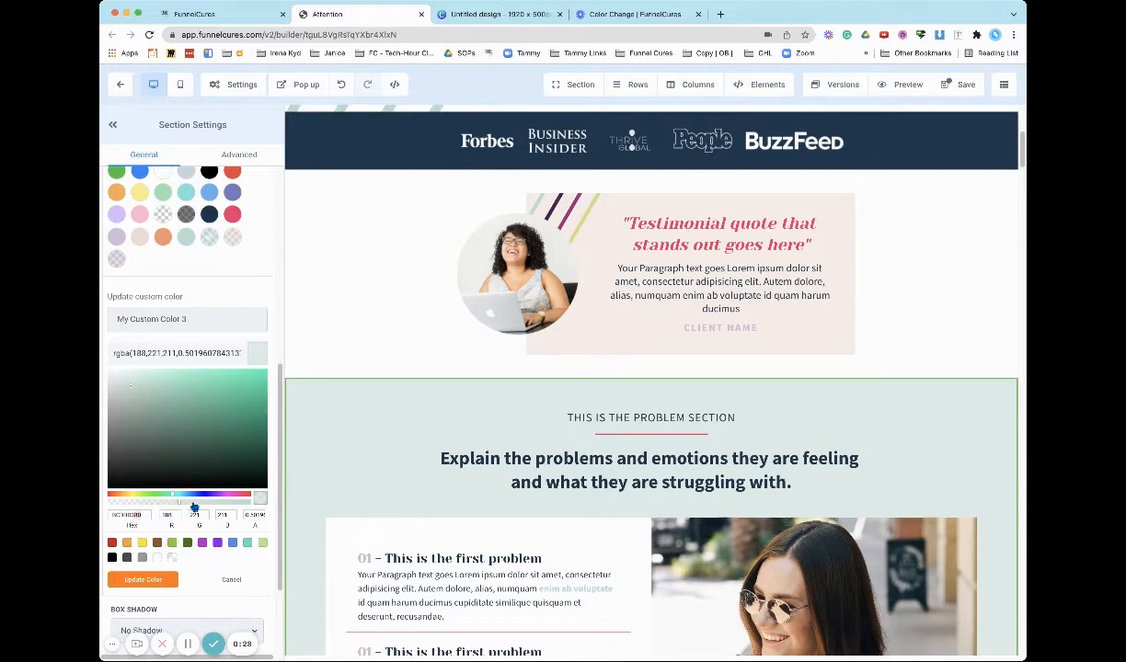
{"action": "key", "text": "super+equal"}
{"action": "key", "text": "super+equal"}
{"action": "key", "text": "super+equal"}
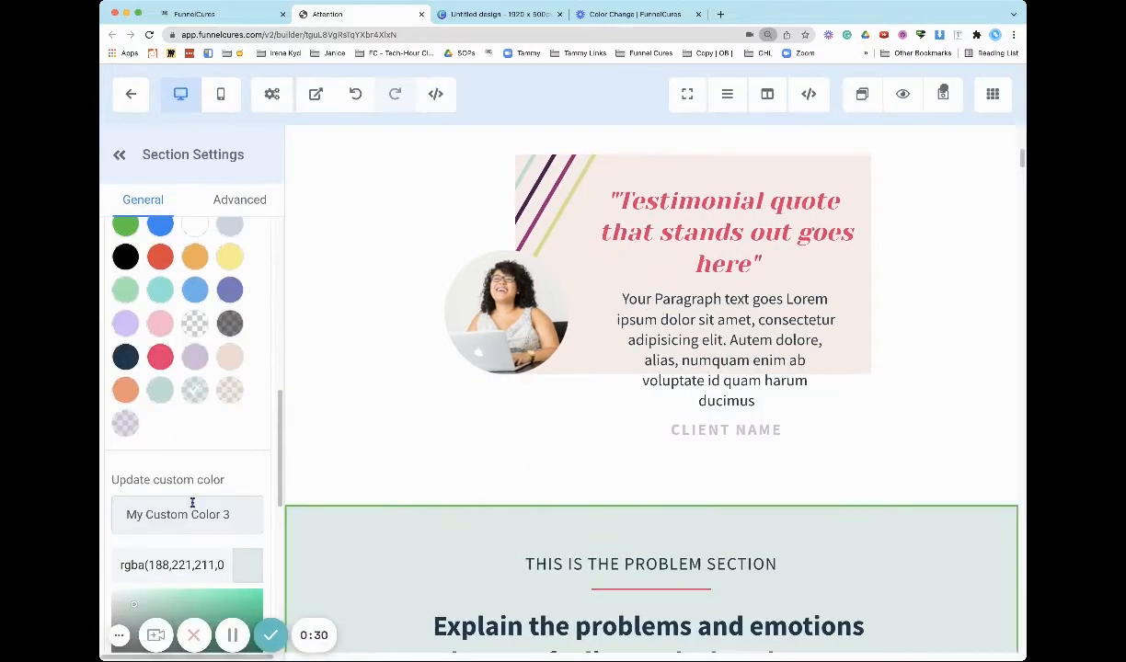
{"action": "scroll", "coordinate": [191, 502], "scroll_direction": "down", "scroll_amount": 4}
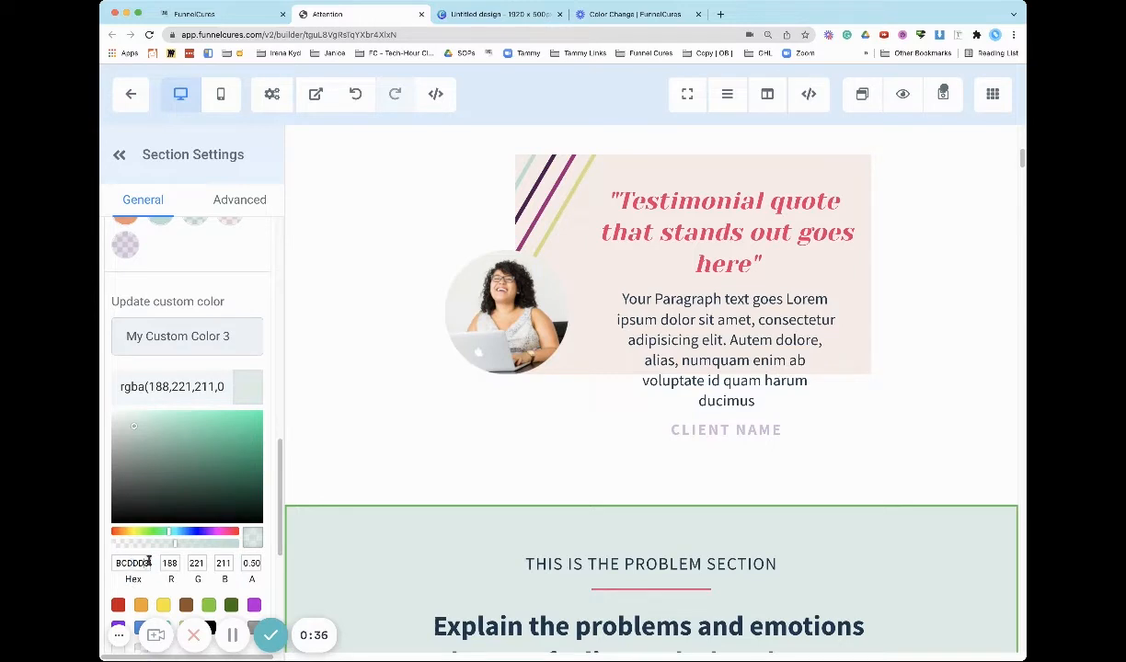
{"action": "left_click", "coordinate": [148, 562]}
{"action": "key", "text": "BackSpace"}
{"action": "key", "text": "super+minus"}
{"action": "key", "text": "super+minus"}
{"action": "key", "text": "super+minus"}
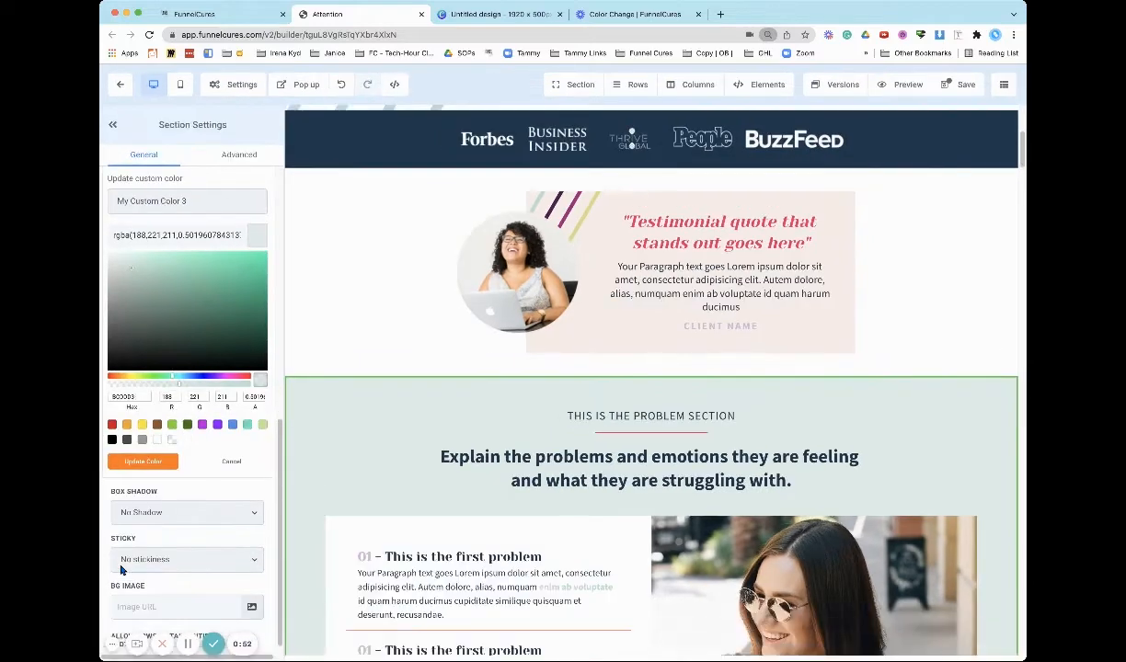
{"action": "scroll", "coordinate": [181, 537], "scroll_direction": "down", "scroll_amount": 1}
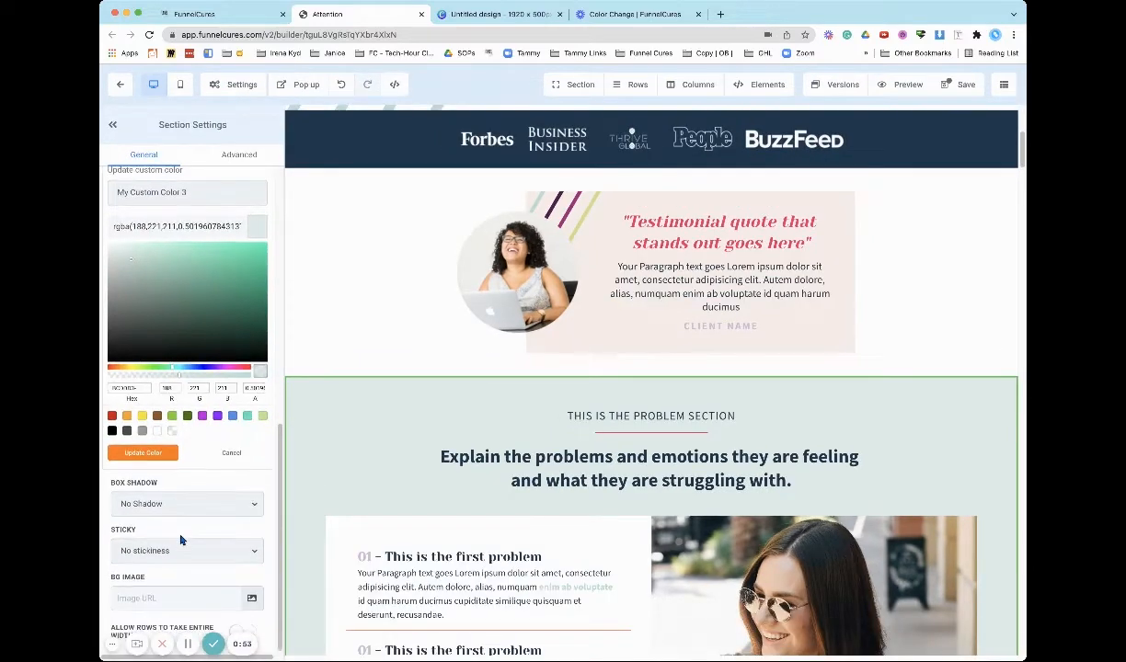
{"action": "double_click", "coordinate": [136, 386]}
{"action": "type", "text": "D3ECE6"}
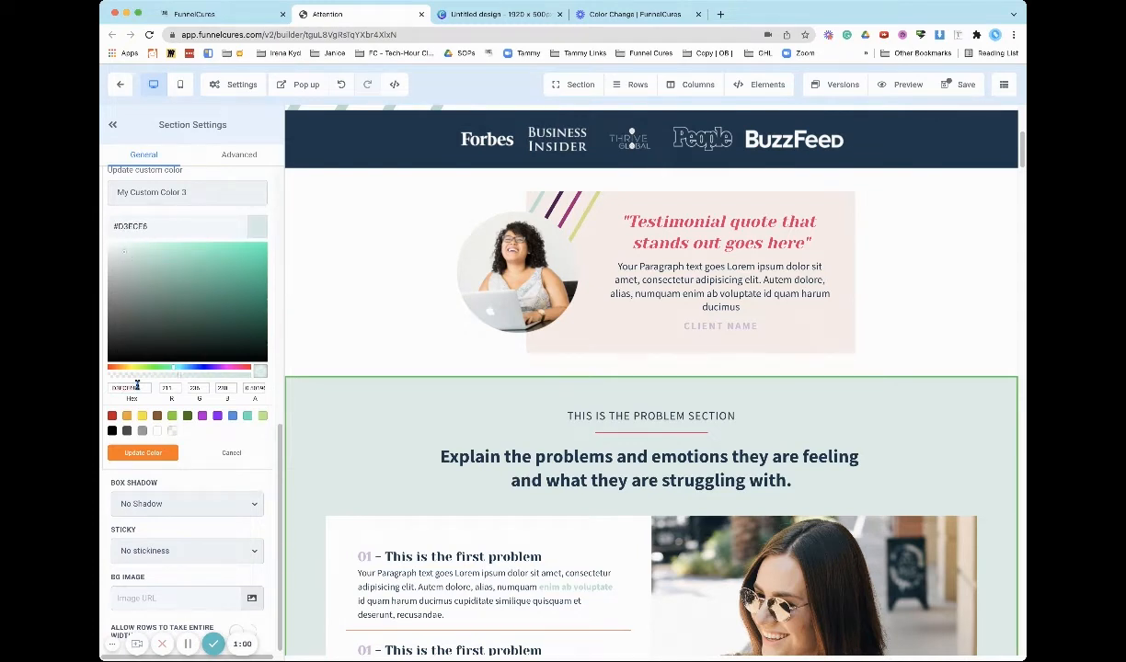
{"action": "left_click", "coordinate": [143, 453]}
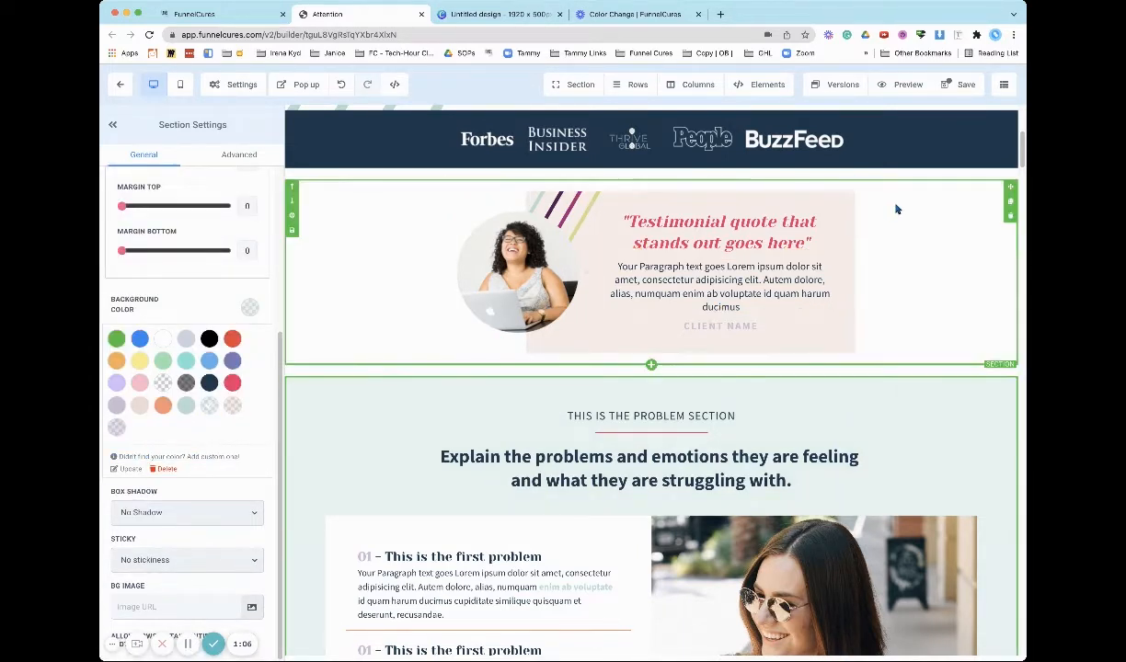
{"action": "left_click", "coordinate": [959, 83]}
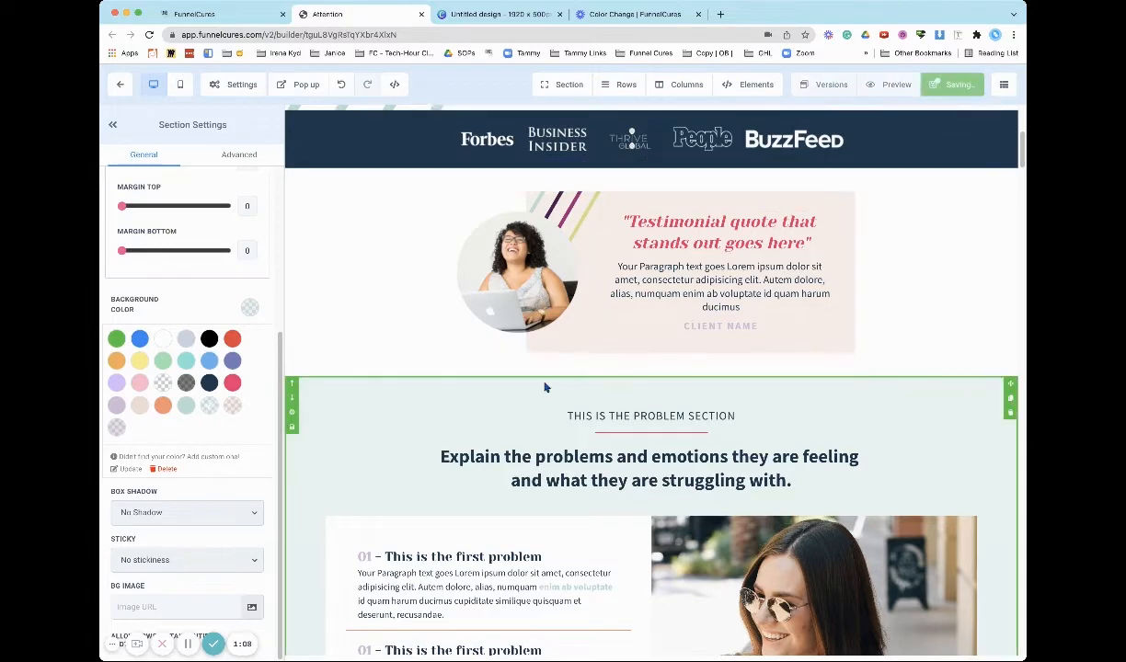
Update the bold text color of the first problem's heading, My Custom Color 60, to hex #F0B6CD.
{"action": "scroll", "coordinate": [544, 386], "scroll_direction": "down", "scroll_amount": 1}
{"action": "scroll", "coordinate": [545, 388], "scroll_direction": "down", "scroll_amount": 2}
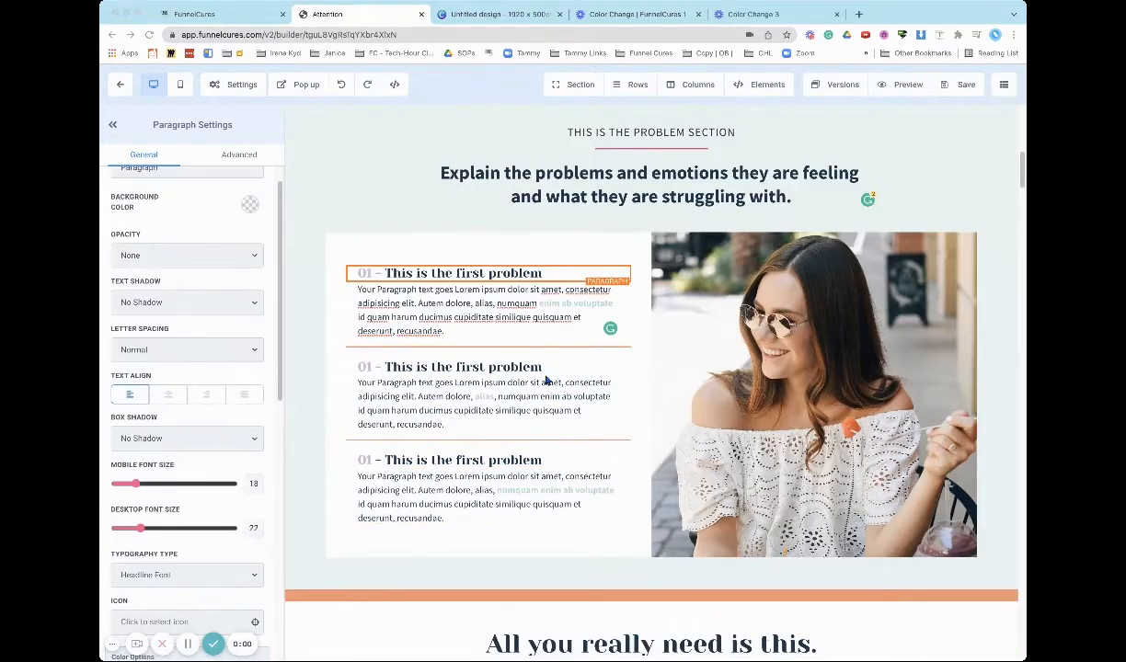
{"action": "left_click", "coordinate": [365, 275]}
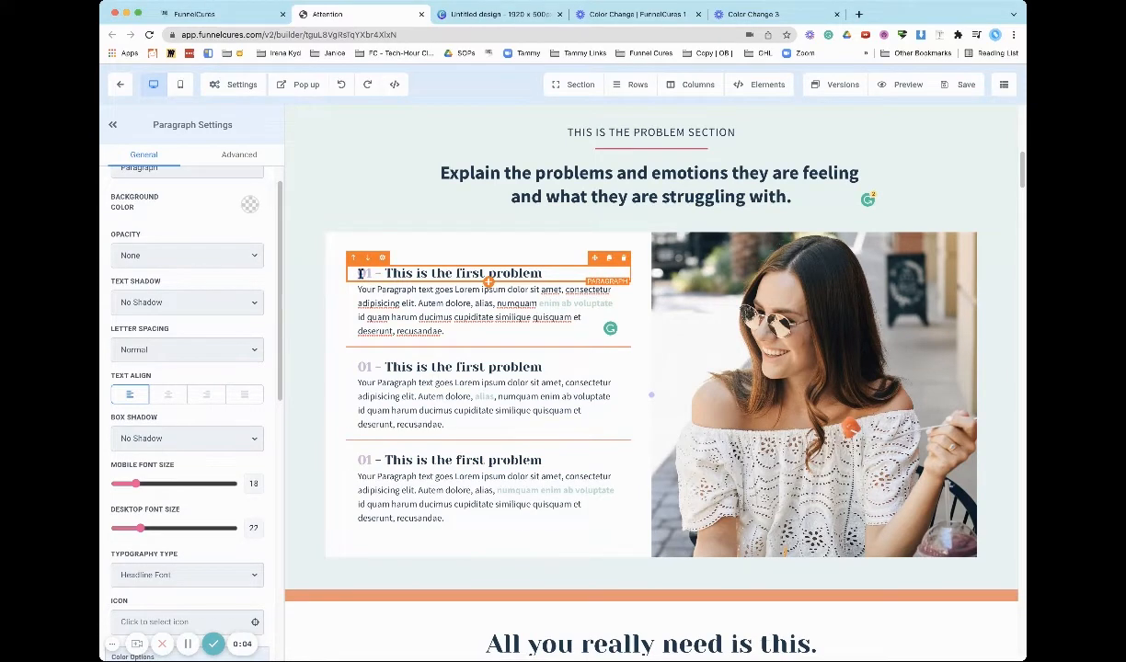
{"action": "scroll", "coordinate": [235, 338], "scroll_direction": "down", "scroll_amount": 5}
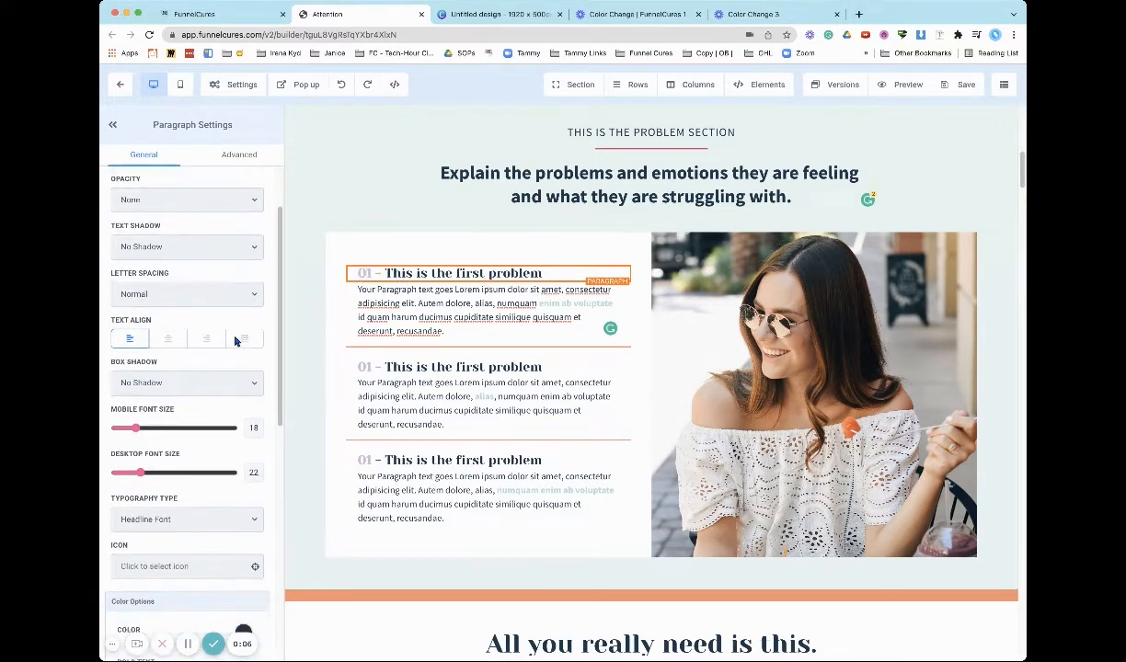
{"action": "scroll", "coordinate": [236, 341], "scroll_direction": "down", "scroll_amount": 3}
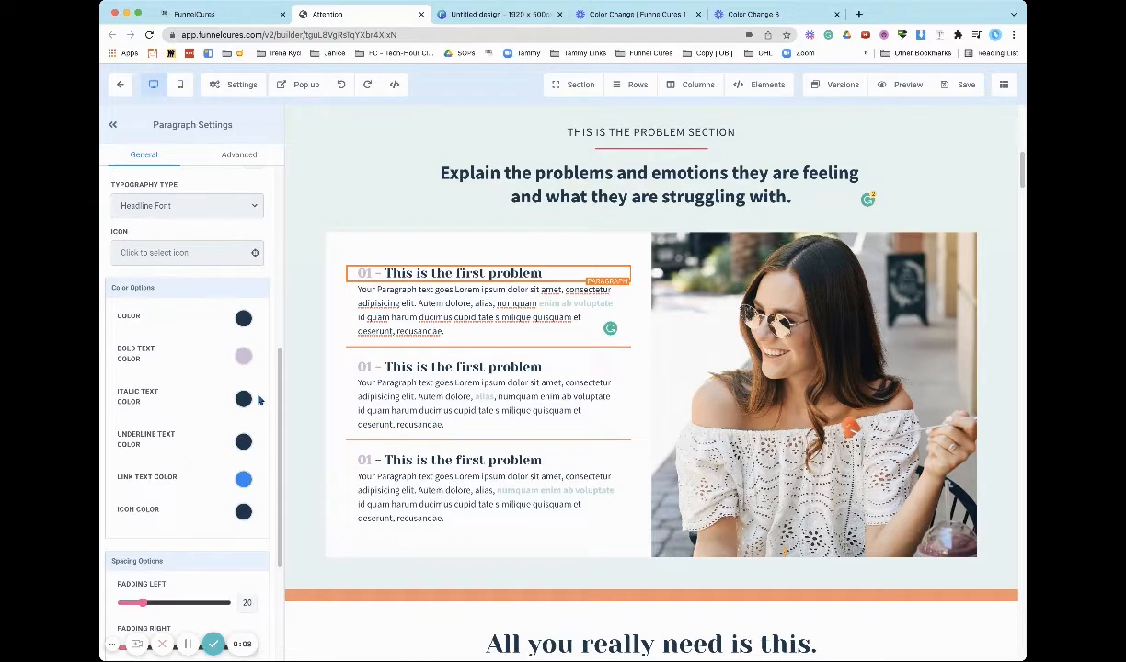
{"action": "left_click", "coordinate": [243, 357]}
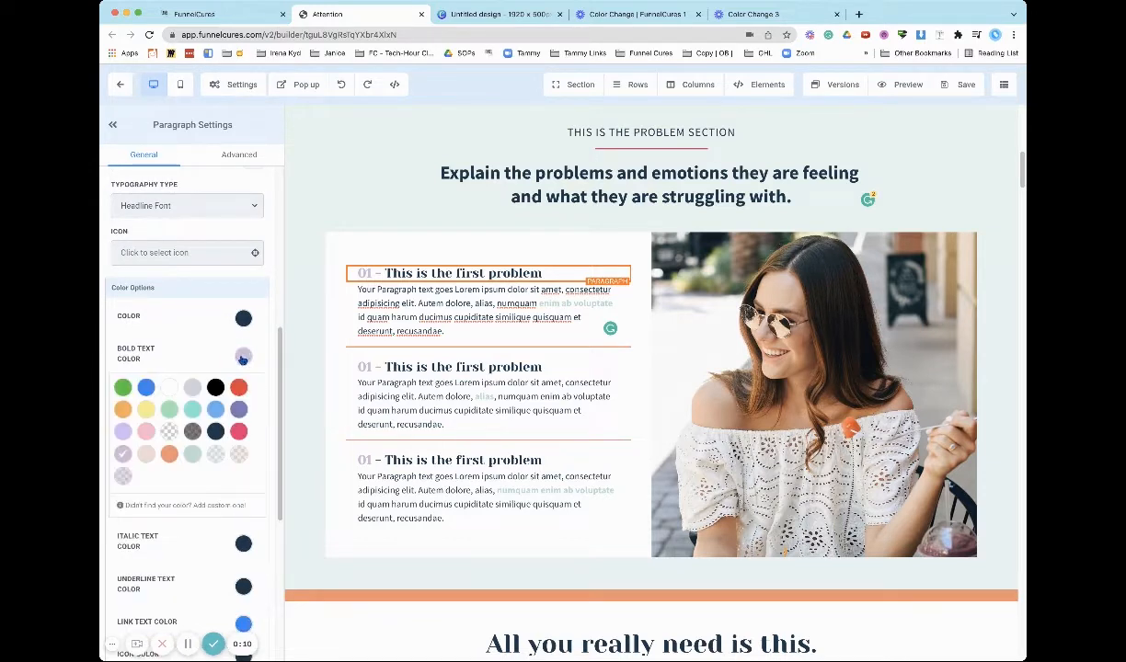
{"action": "scroll", "coordinate": [145, 358], "scroll_direction": "down", "scroll_amount": 1}
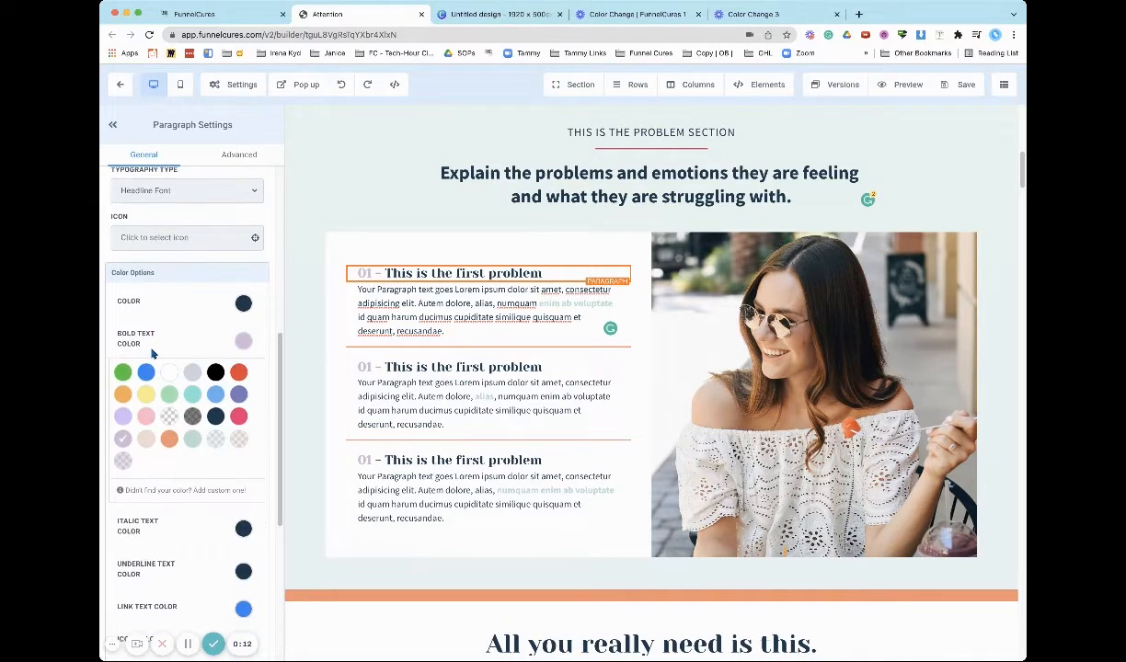
{"action": "left_click", "coordinate": [124, 439]}
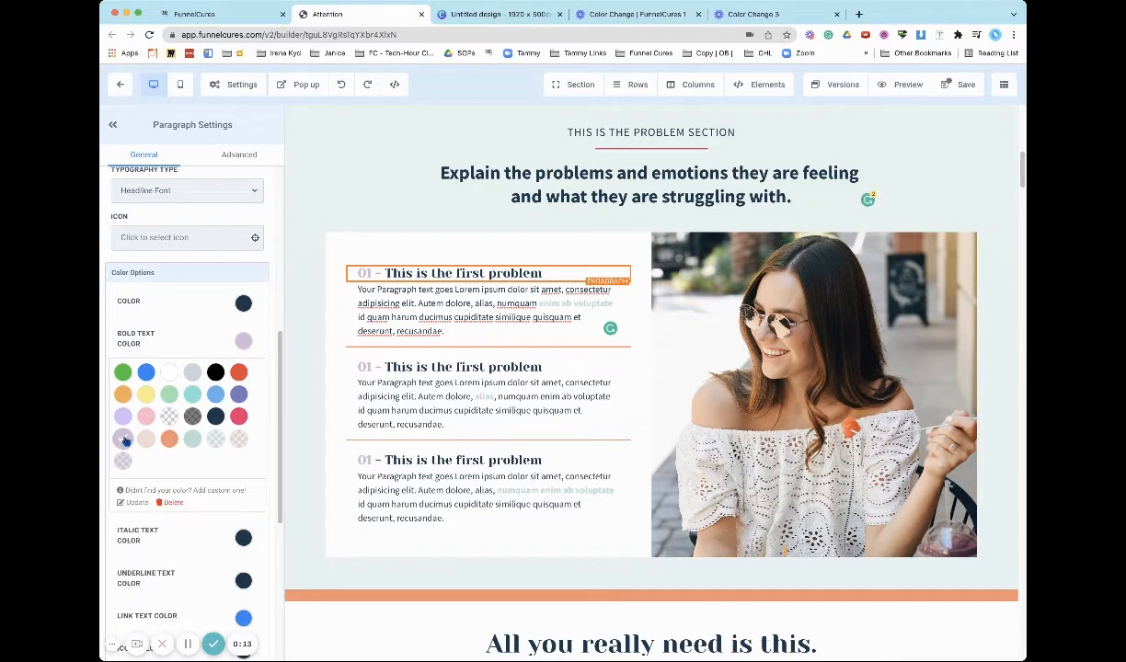
{"action": "left_click", "coordinate": [135, 502]}
{"action": "scroll", "coordinate": [191, 469], "scroll_direction": "down", "scroll_amount": 3}
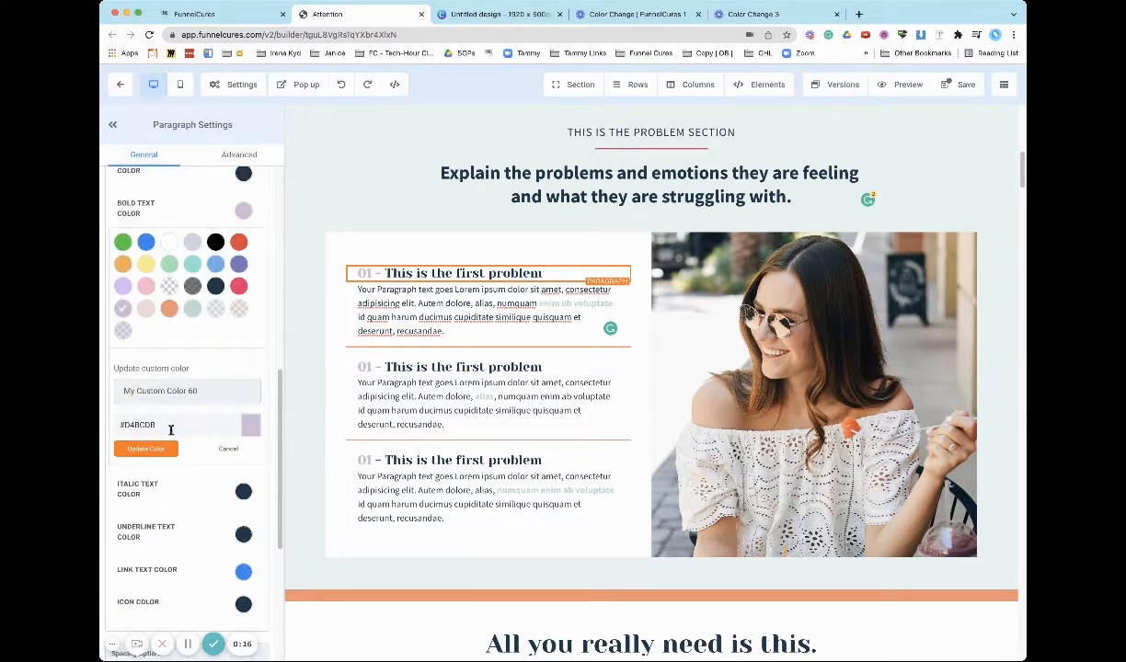
{"action": "triple_click", "coordinate": [170, 424]}
{"action": "type", "text": "#F0F"}
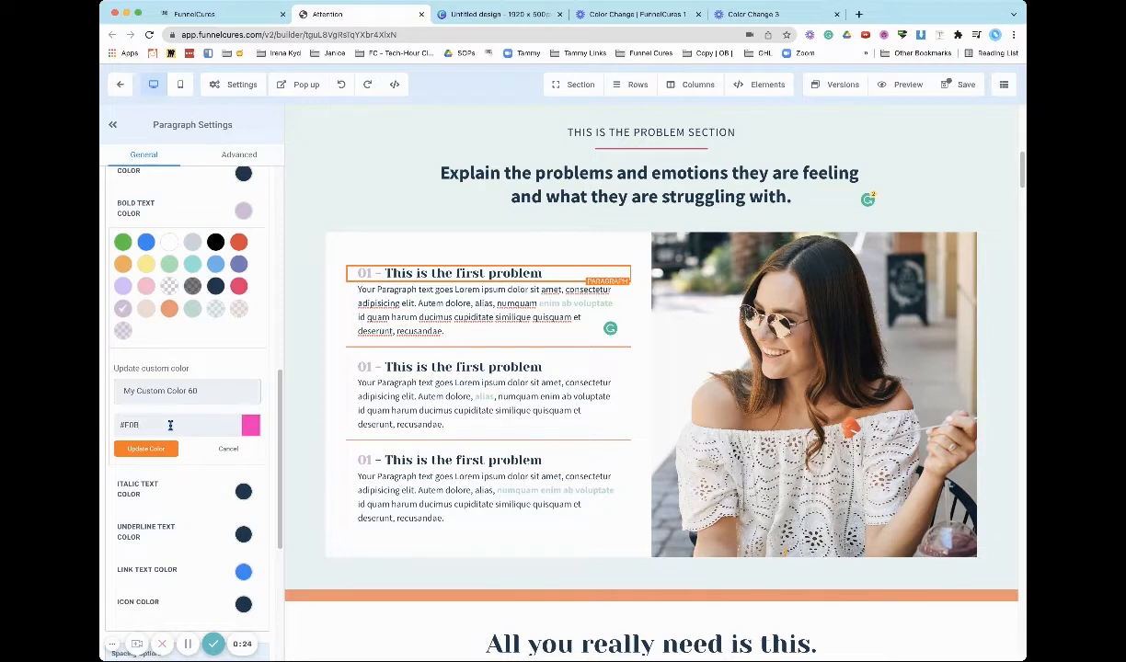
{"action": "type", "text": "6CD"}
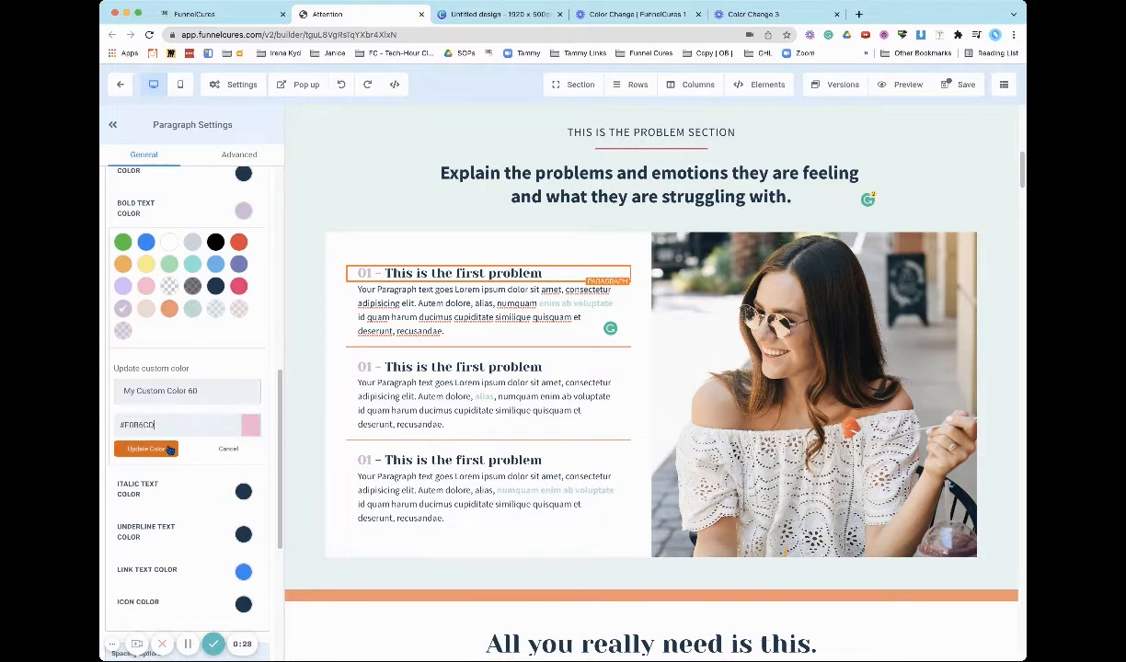
{"action": "left_click", "coordinate": [169, 449]}
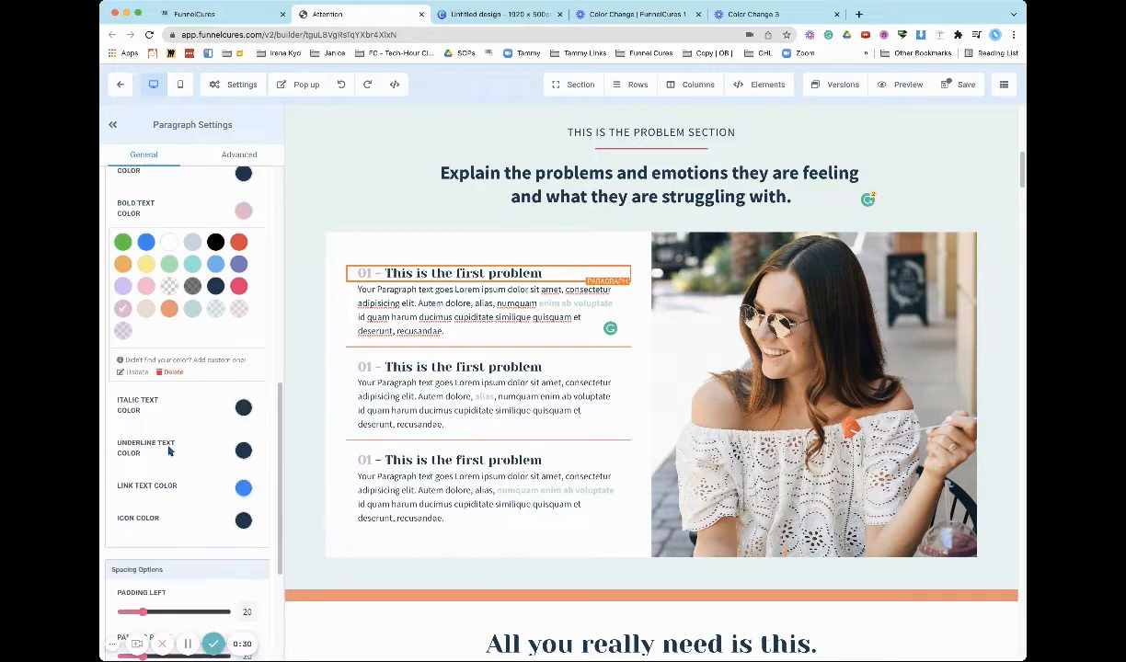
Set the bold text color of the first problem's description paragraph to the light pink swatch.
{"action": "left_click", "coordinate": [551, 312]}
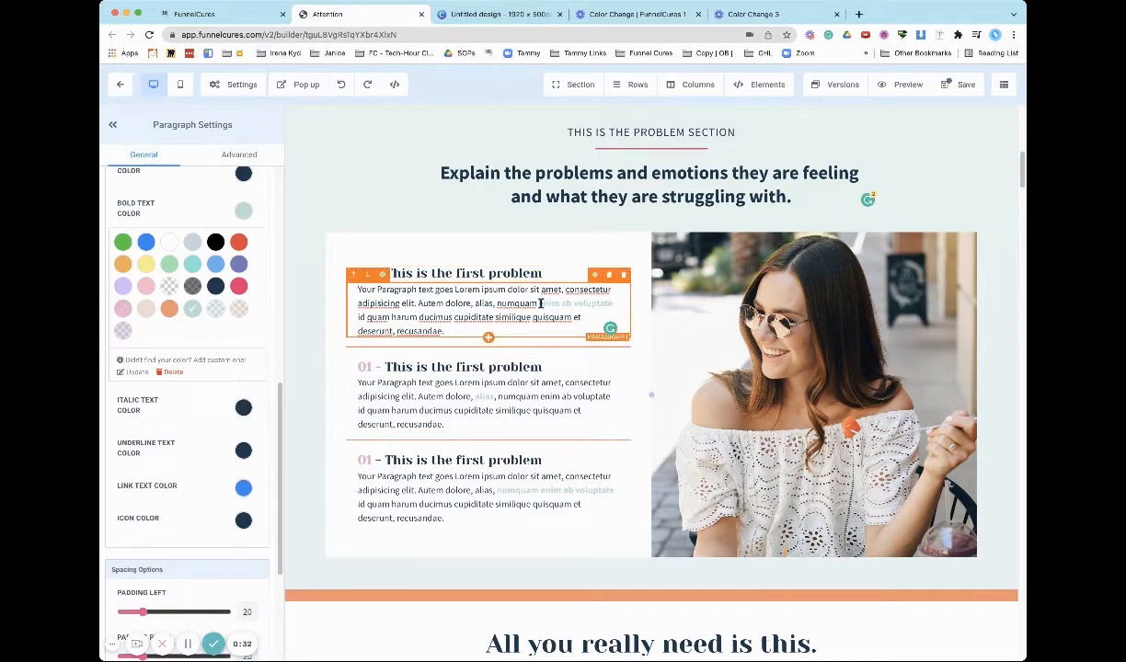
{"action": "double_click", "coordinate": [583, 304]}
{"action": "left_click", "coordinate": [560, 304]}
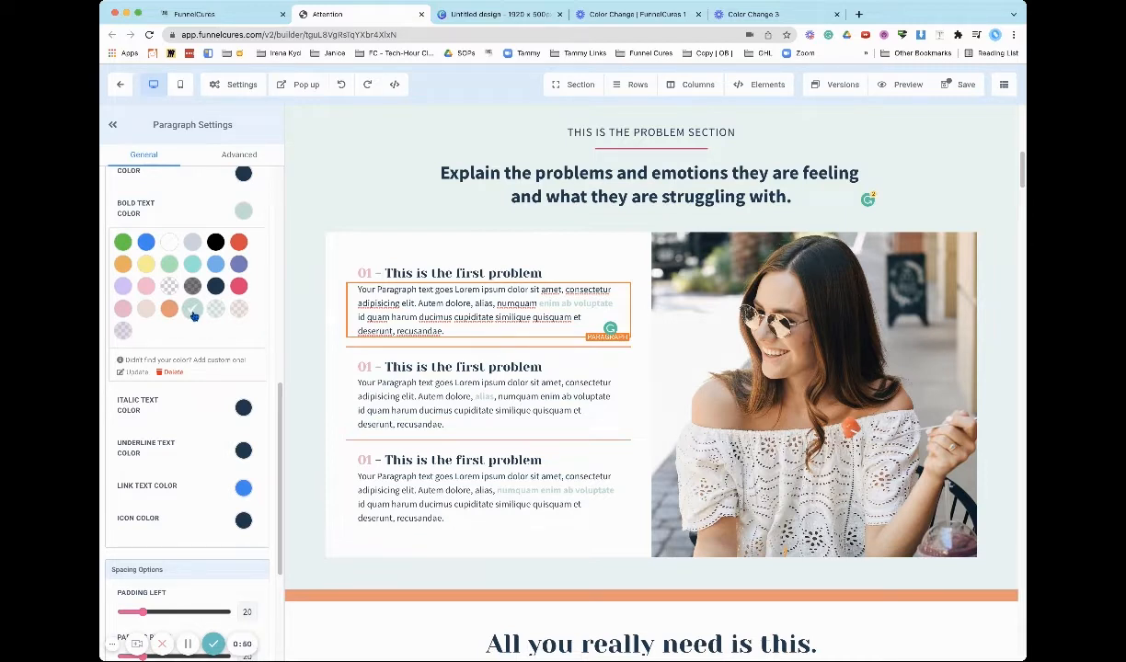
{"action": "left_click", "coordinate": [145, 289]}
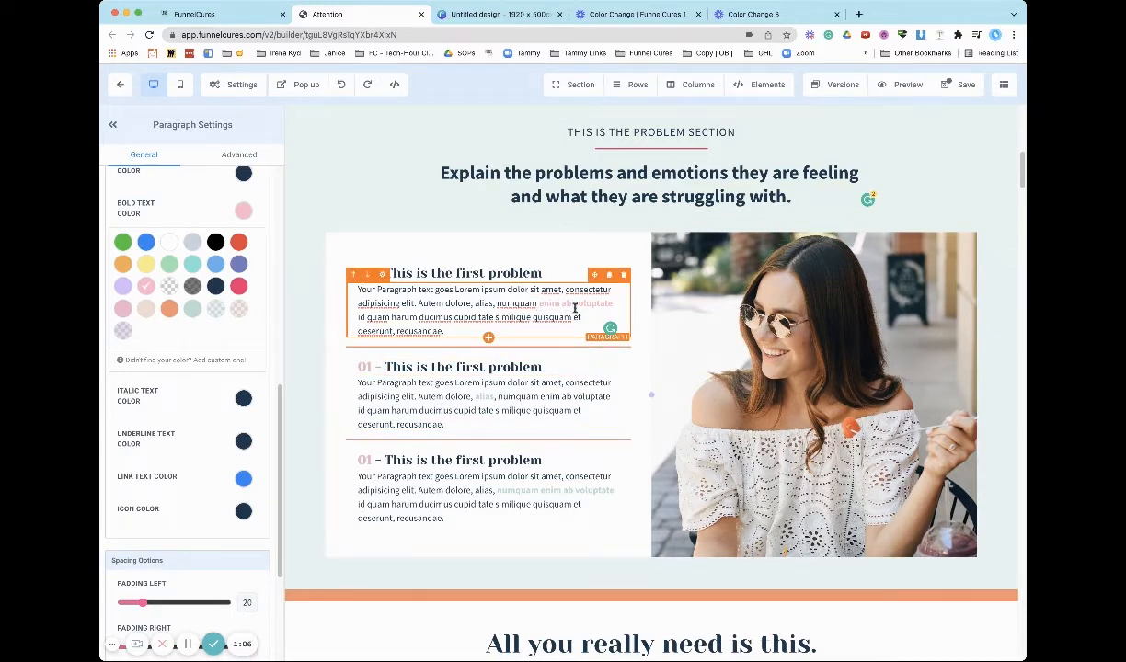
Set the bold text color of the second problem's description paragraph to the same light pink swatch.
{"action": "left_click", "coordinate": [472, 377]}
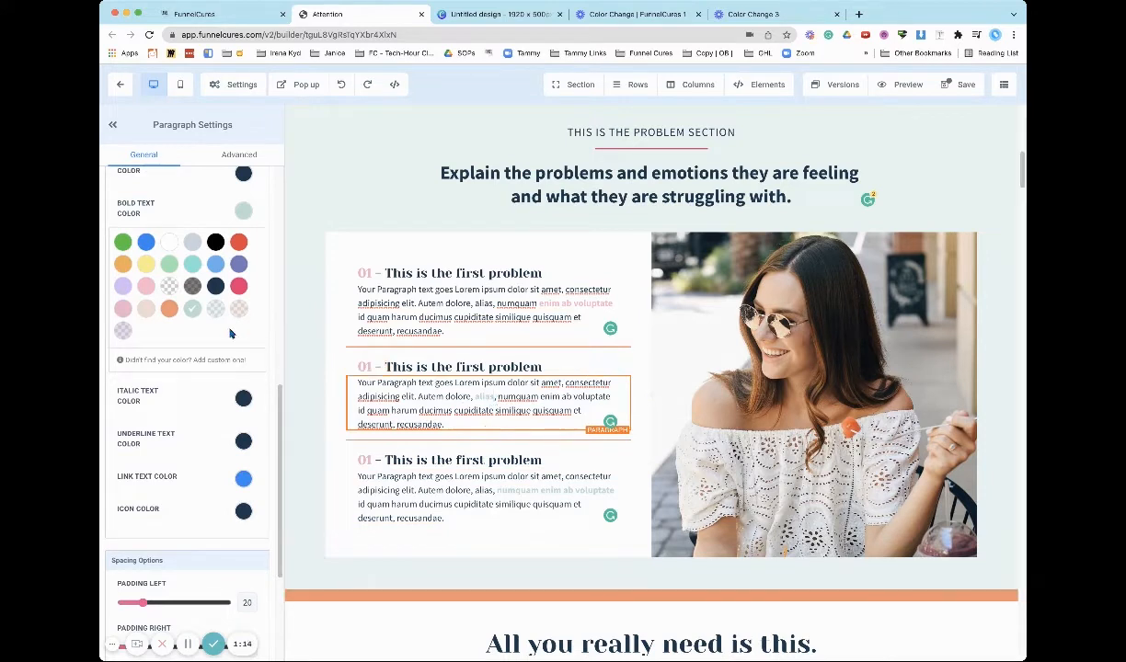
{"action": "left_click", "coordinate": [192, 311]}
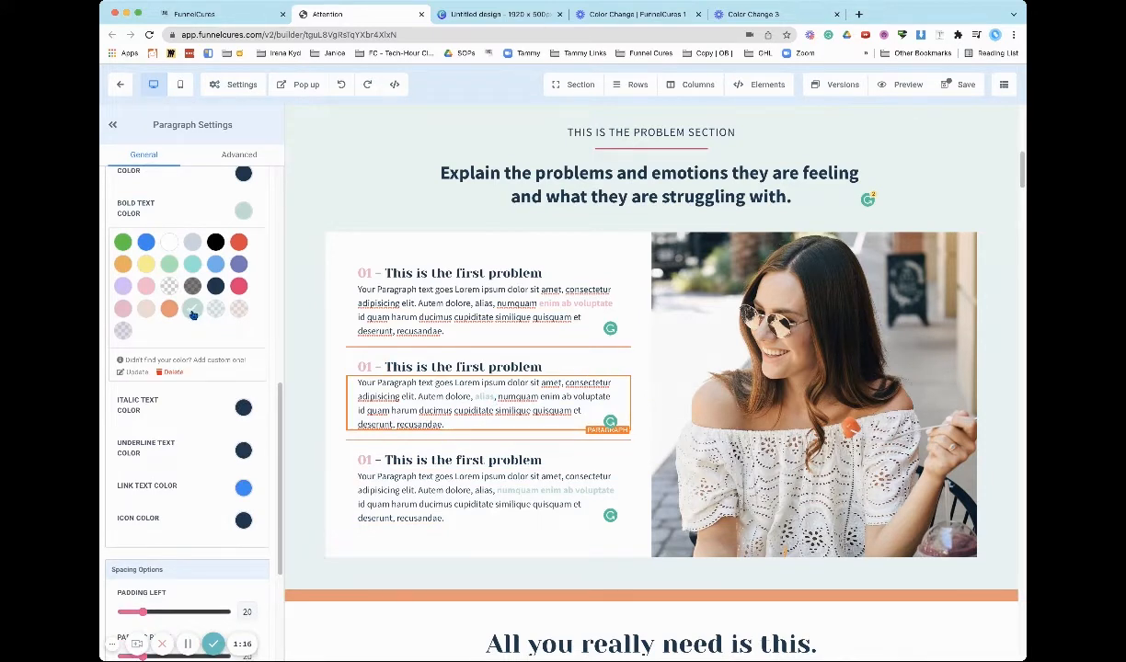
{"action": "left_click", "coordinate": [145, 286]}
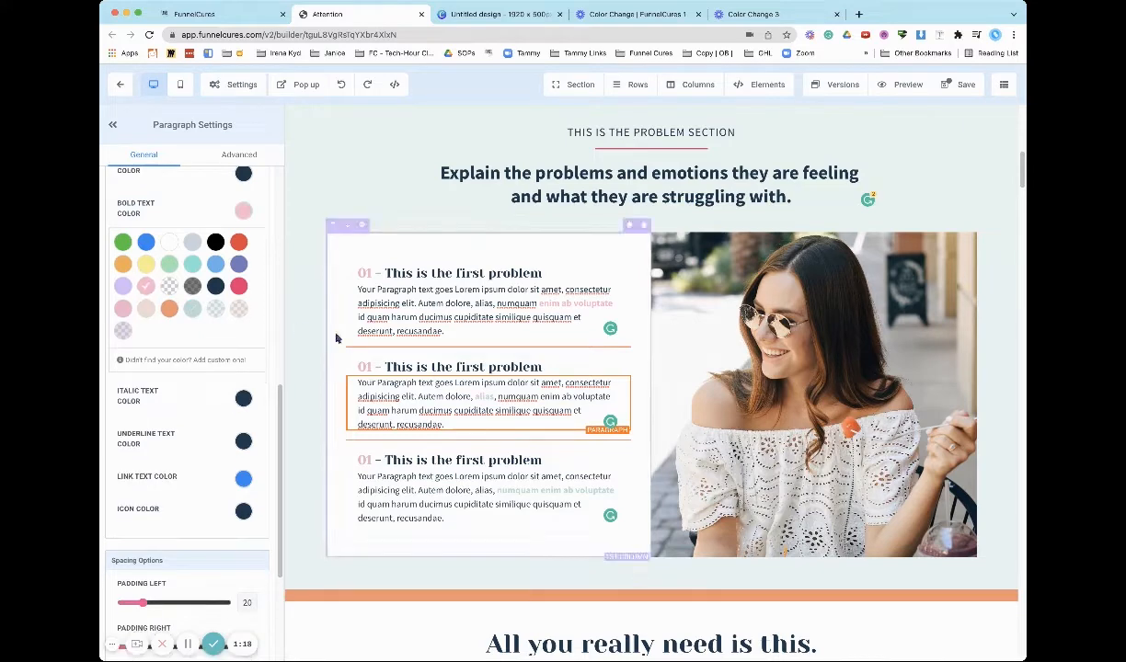
Set the third problem's description paragraph to the light pink bold text color and save the page.
{"action": "left_click", "coordinate": [492, 490]}
{"action": "scroll", "coordinate": [496, 478], "scroll_direction": "down", "scroll_amount": 1}
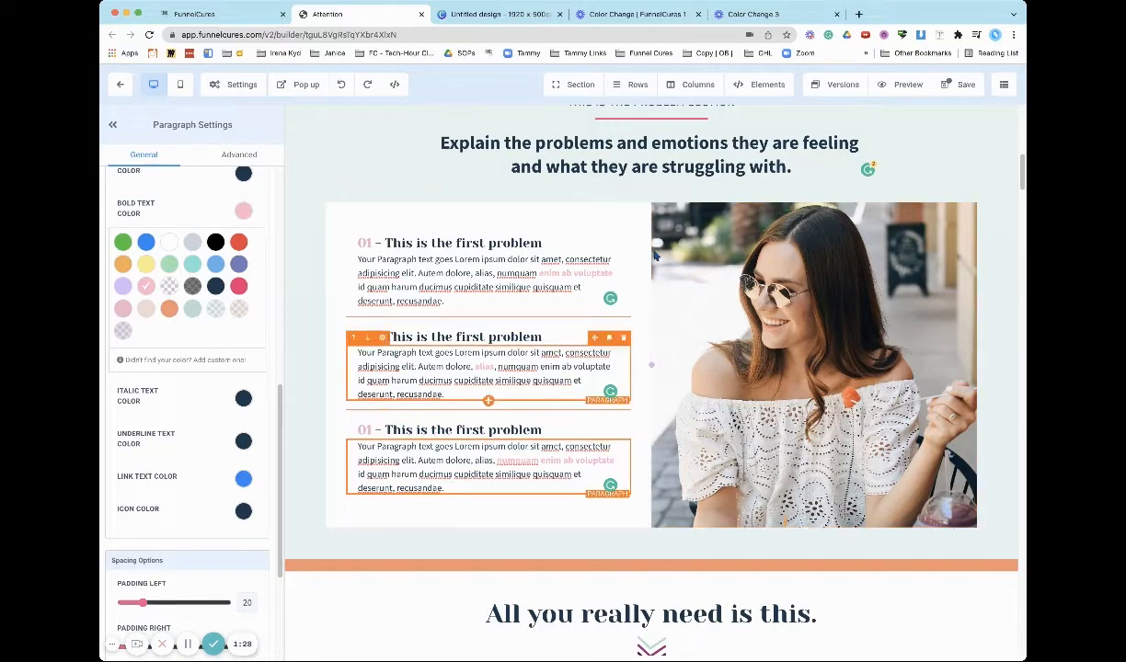
{"action": "left_click", "coordinate": [964, 85]}
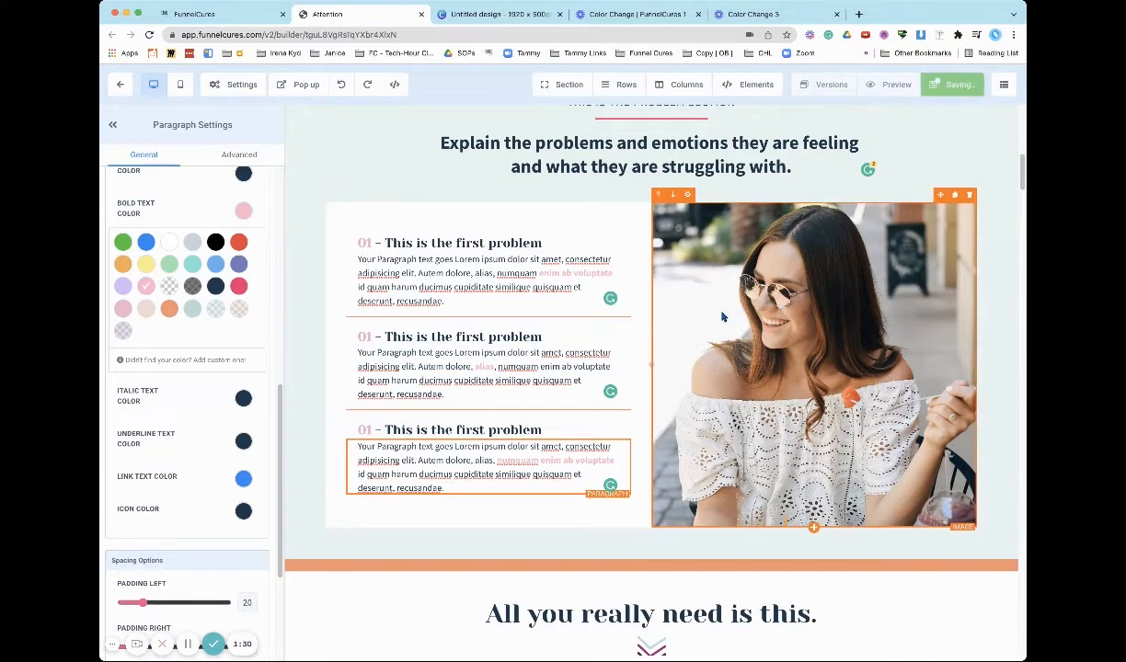
{"action": "left_click", "coordinate": [187, 644]}
{"action": "left_click", "coordinate": [187, 645]}
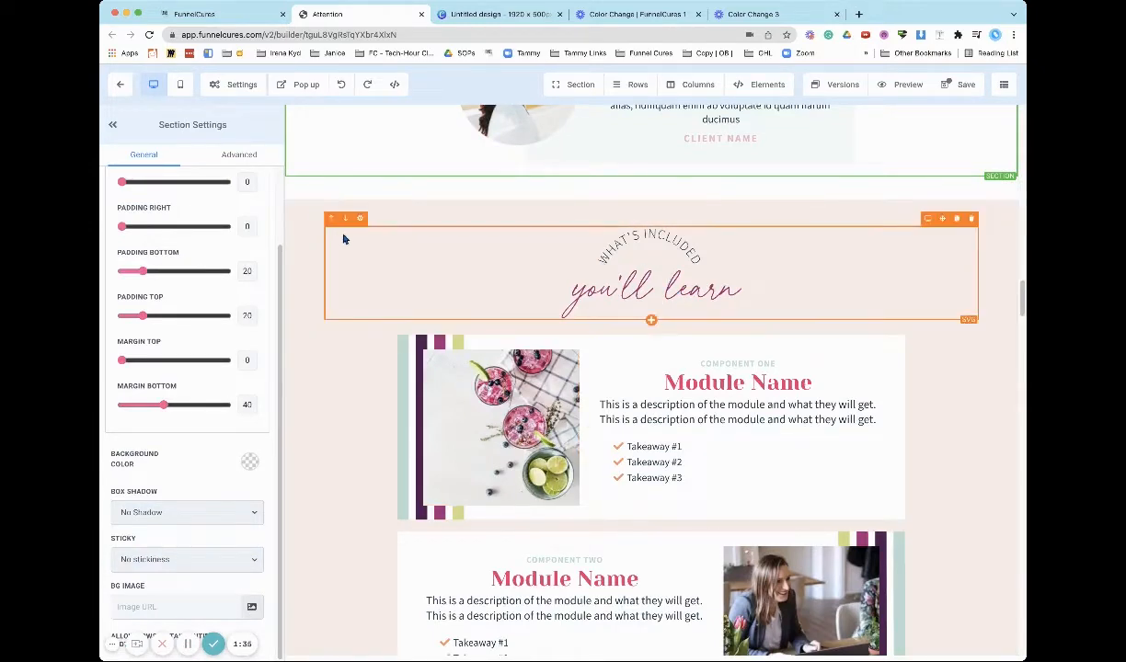
Update the What's Included section's background color, My Custom Color 66, to hex #F9E6EE and save the page.
{"action": "left_click", "coordinate": [311, 258]}
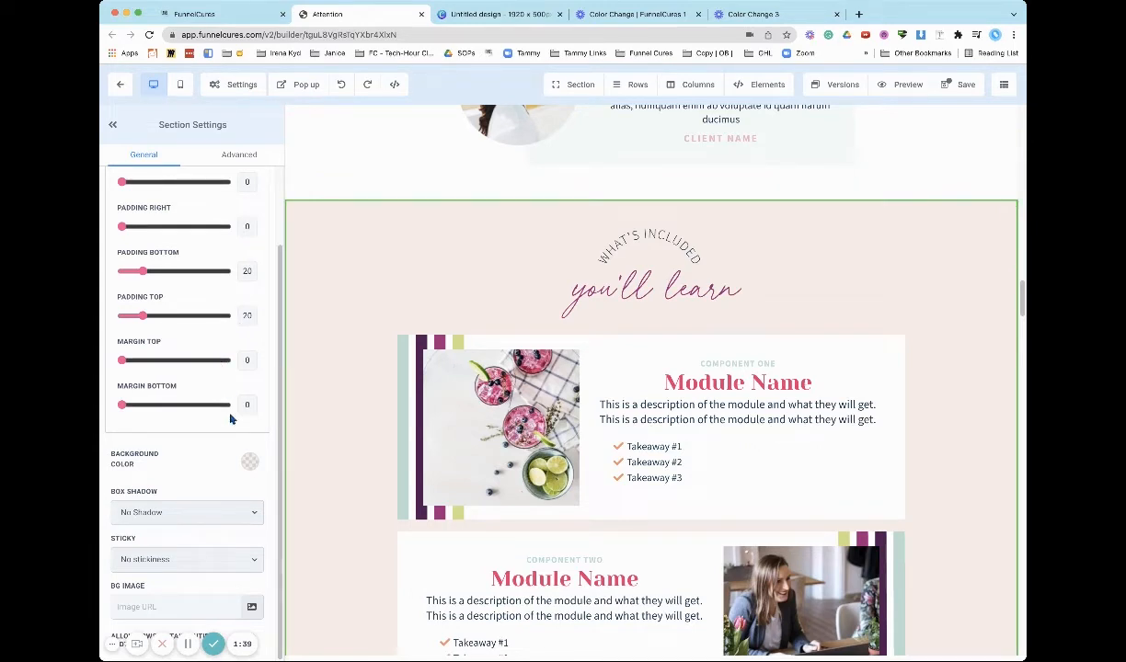
{"action": "left_click", "coordinate": [250, 462]}
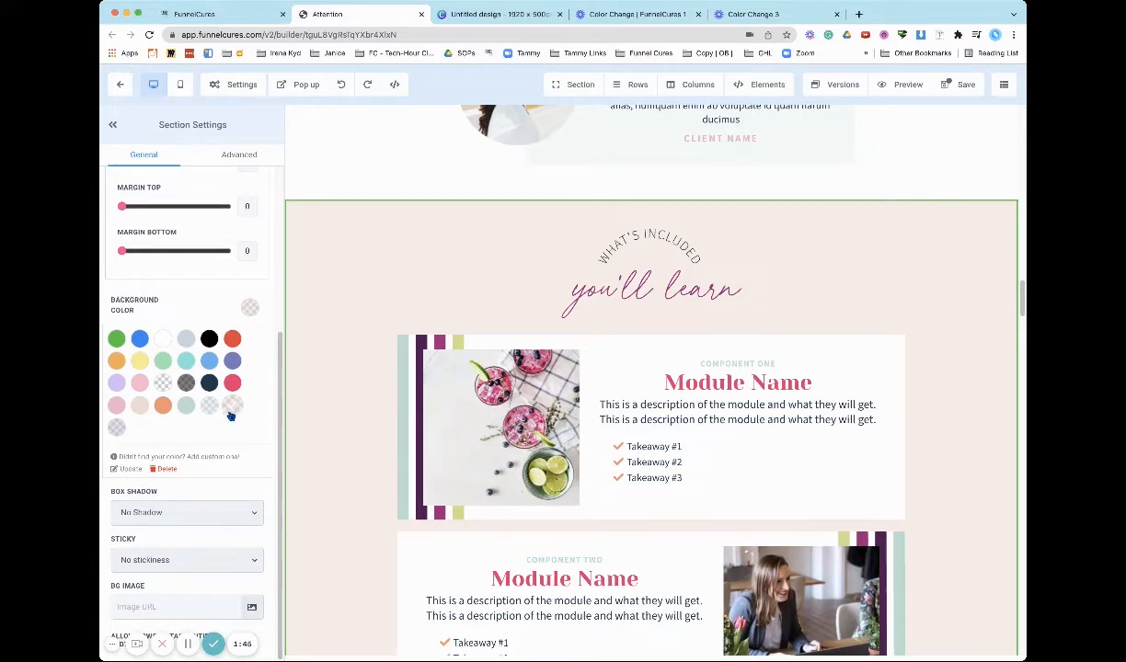
{"action": "left_click", "coordinate": [131, 470]}
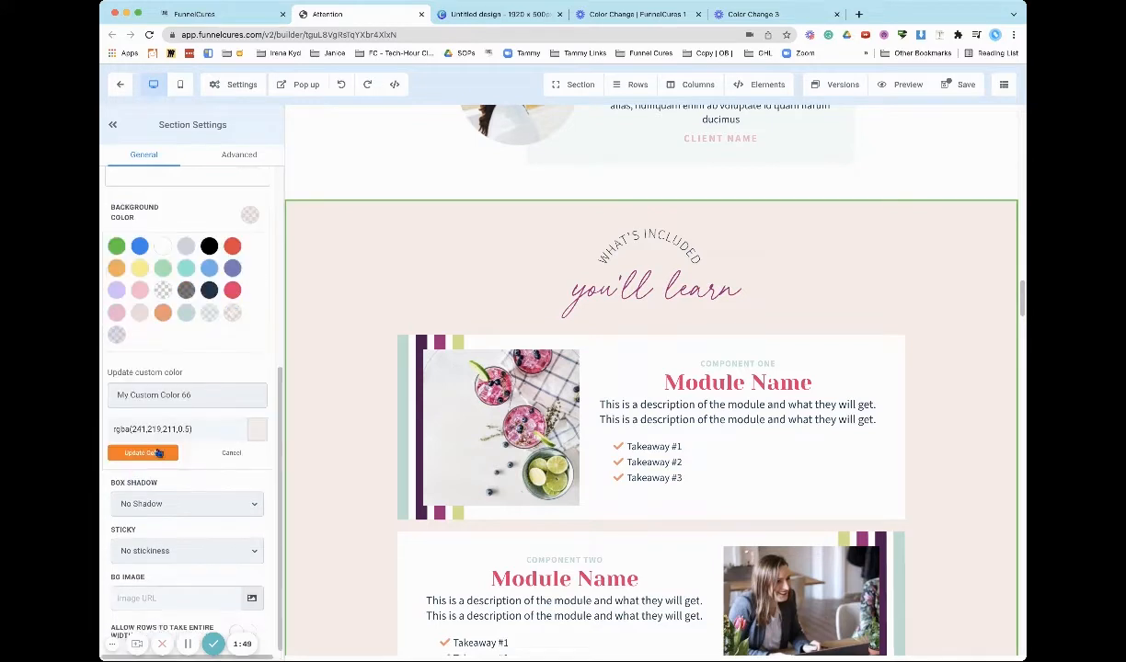
{"action": "left_click", "coordinate": [246, 423]}
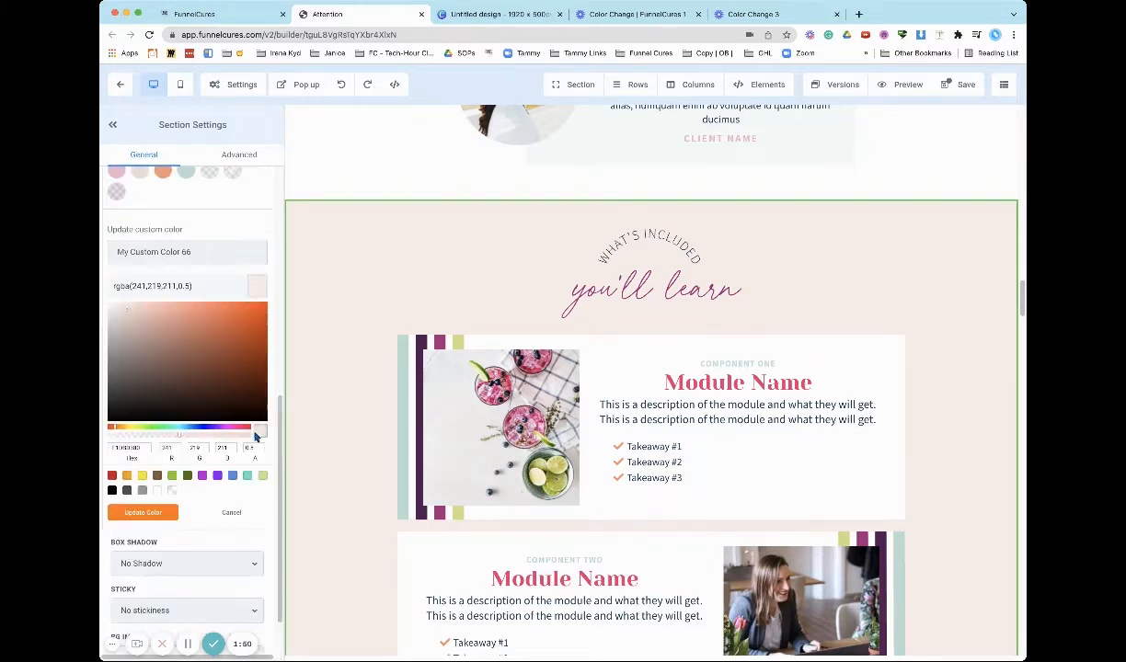
{"action": "double_click", "coordinate": [144, 448]}
{"action": "type", "text": "#"}
{"action": "type", "text": "F9E6EE"}
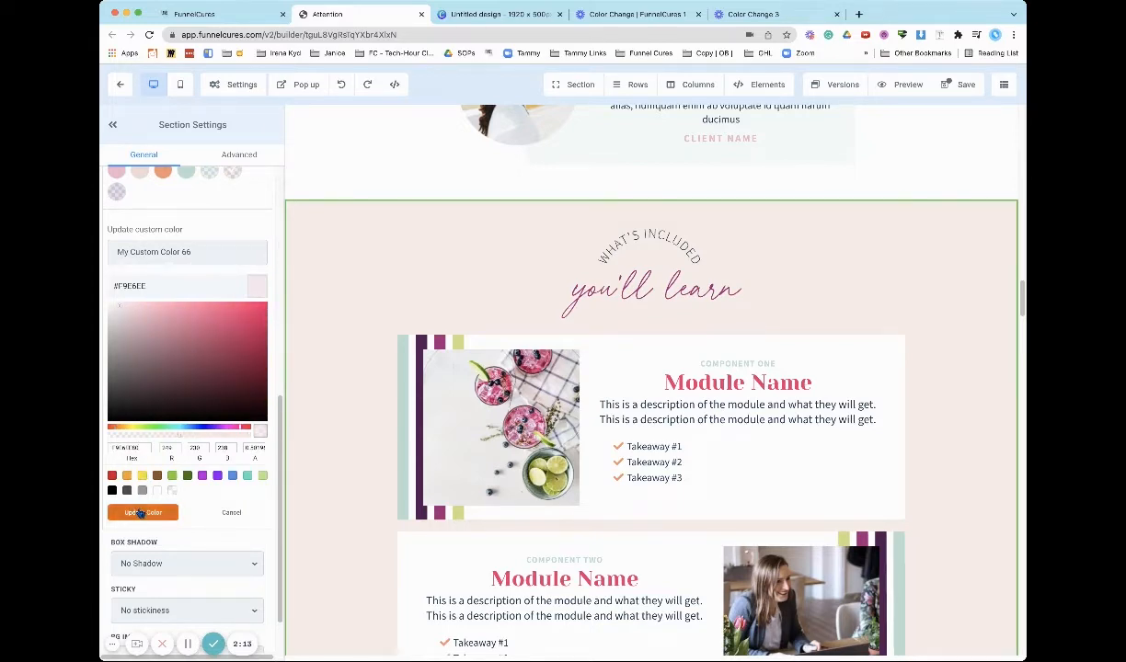
{"action": "left_click", "coordinate": [144, 513]}
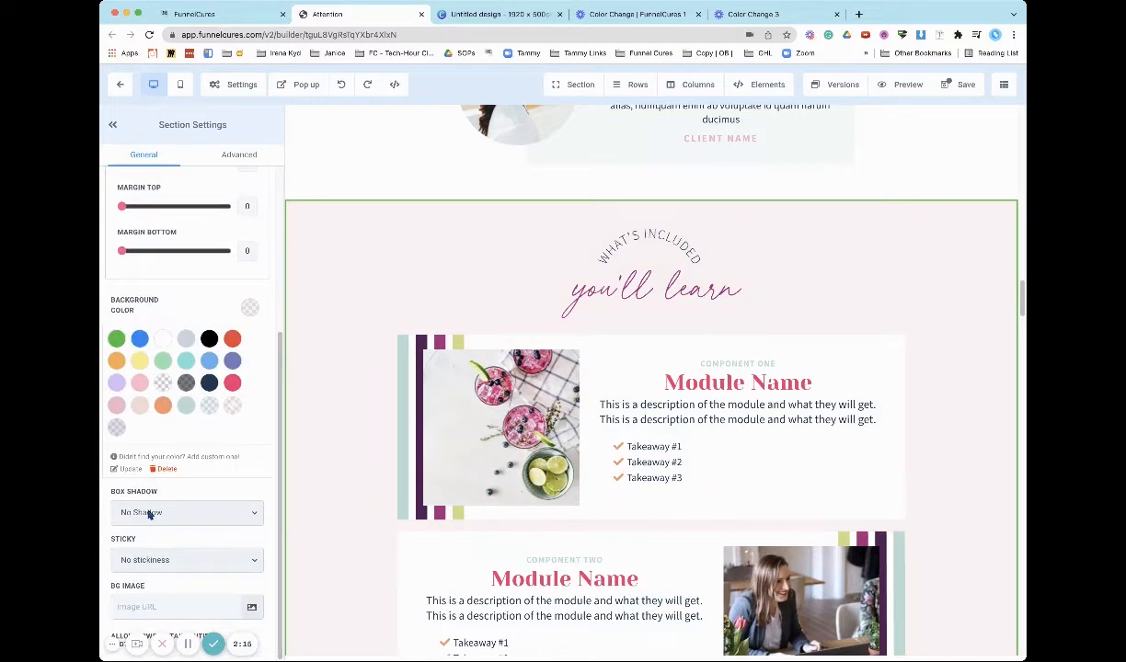
{"action": "left_click", "coordinate": [959, 85]}
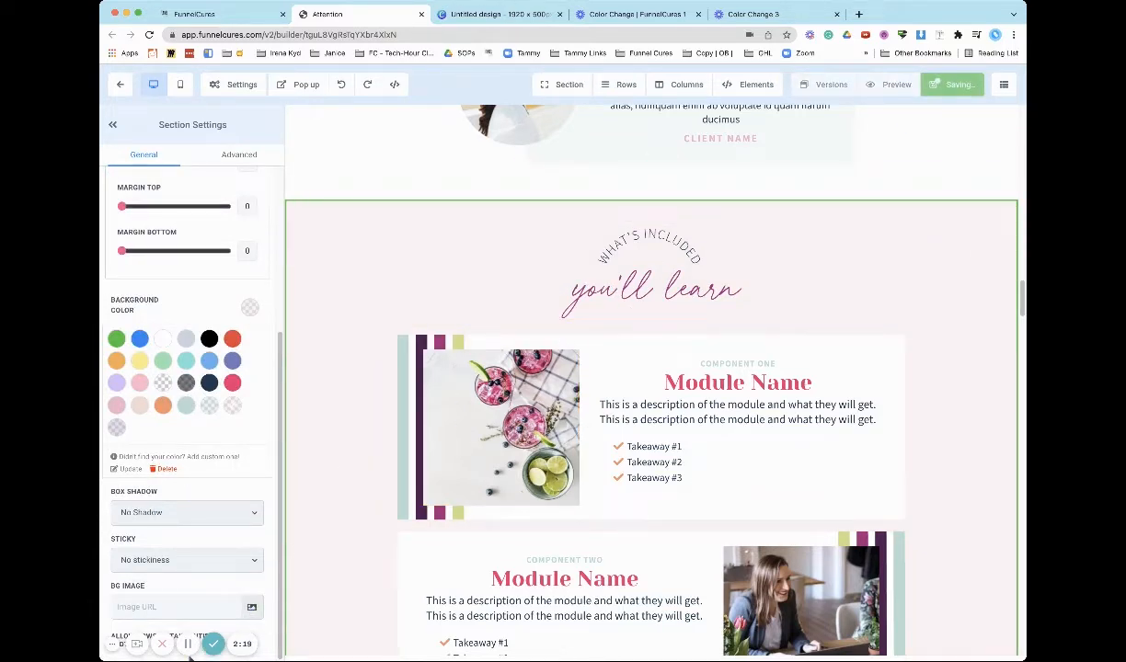
Inspect the Component One label and compare its color with the accent text in the problem section, introducing area and other module cards.
{"action": "left_click", "coordinate": [701, 418]}
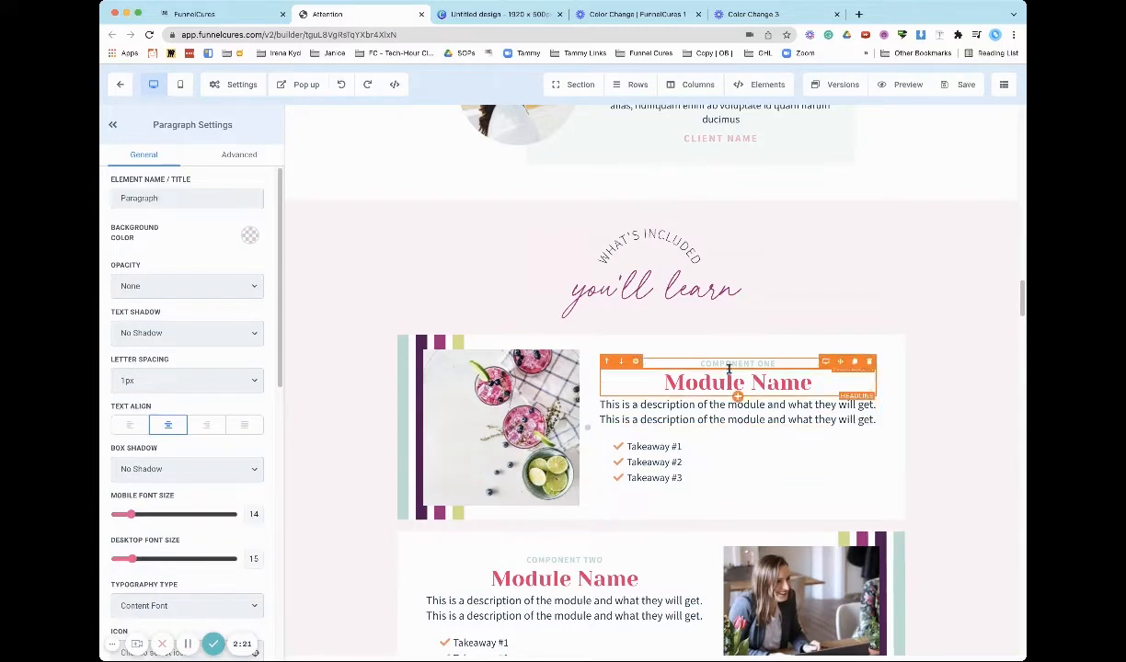
{"action": "left_click_drag", "start_coordinate": [701, 364], "coordinate": [745, 366]}
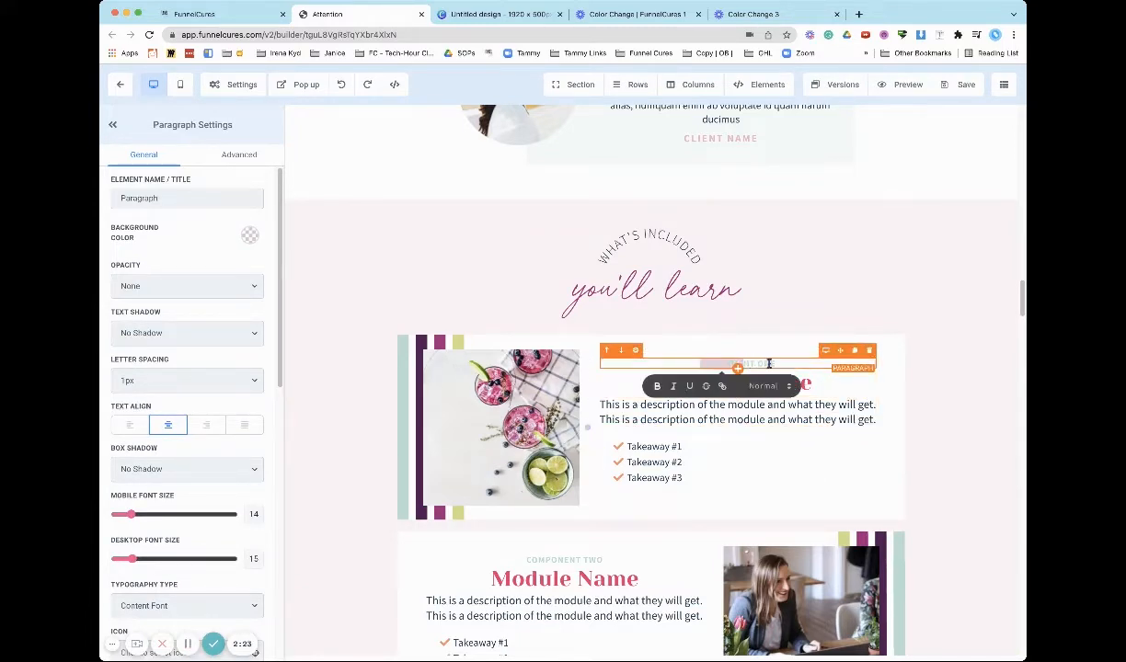
{"action": "left_click", "coordinate": [771, 364]}
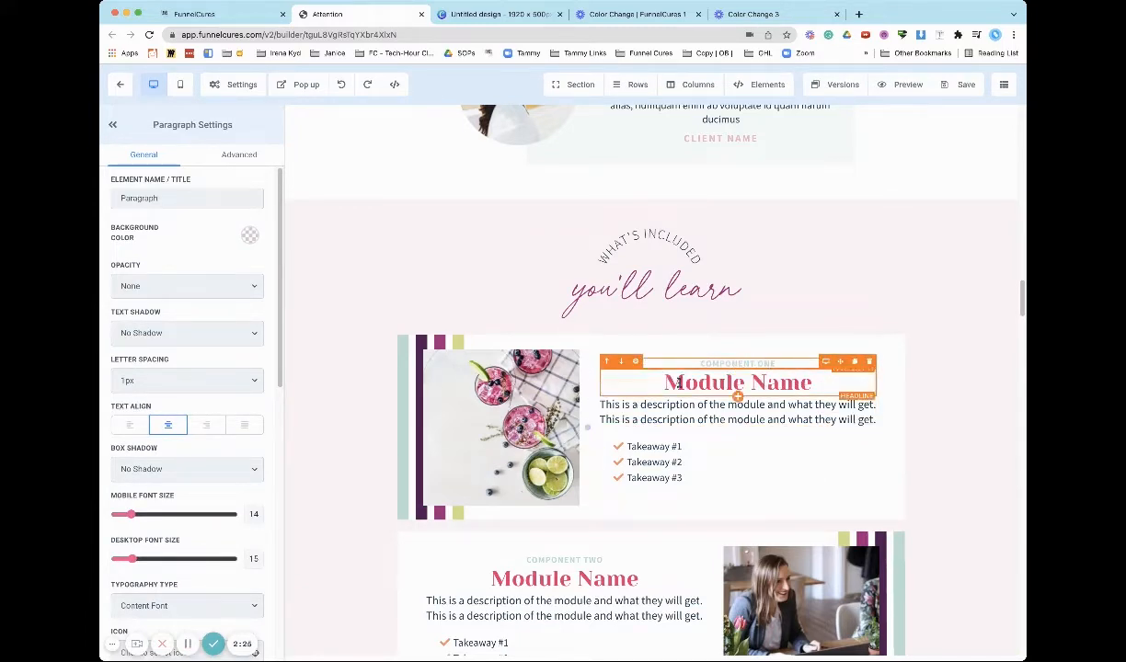
{"action": "scroll", "coordinate": [671, 440], "scroll_direction": "up", "scroll_amount": 5}
{"action": "scroll", "coordinate": [669, 439], "scroll_direction": "down", "scroll_amount": 10}
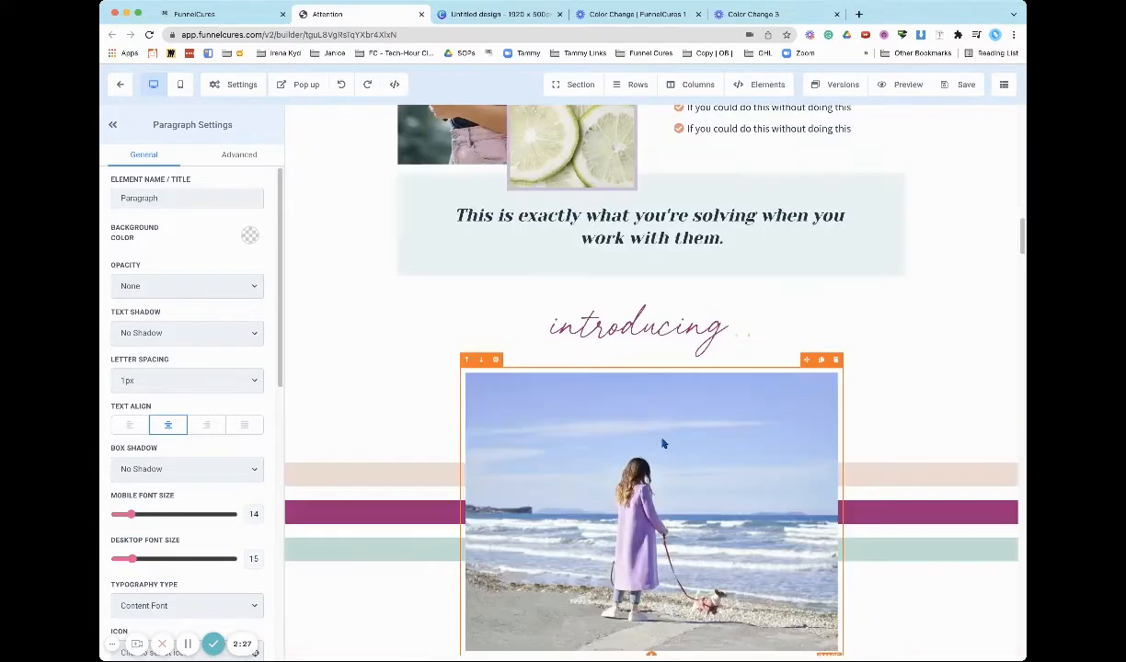
{"action": "scroll", "coordinate": [660, 443], "scroll_direction": "up", "scroll_amount": 5}
{"action": "scroll", "coordinate": [658, 442], "scroll_direction": "up", "scroll_amount": 6}
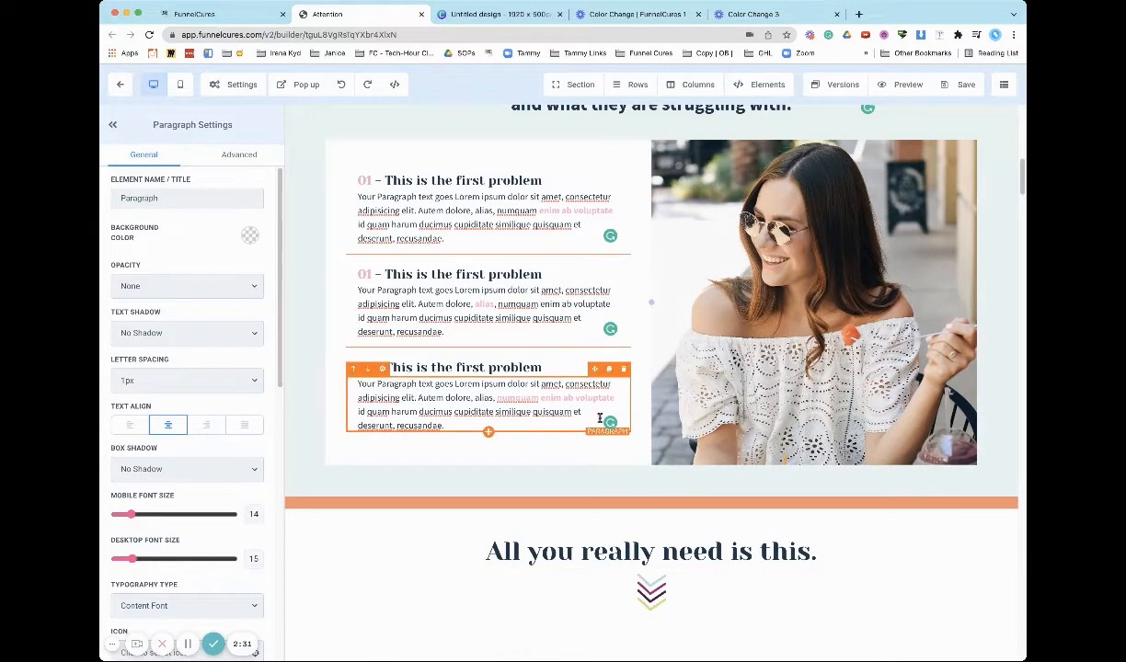
{"action": "scroll", "coordinate": [756, 416], "scroll_direction": "down", "scroll_amount": 6}
{"action": "scroll", "coordinate": [756, 416], "scroll_direction": "down", "scroll_amount": 13}
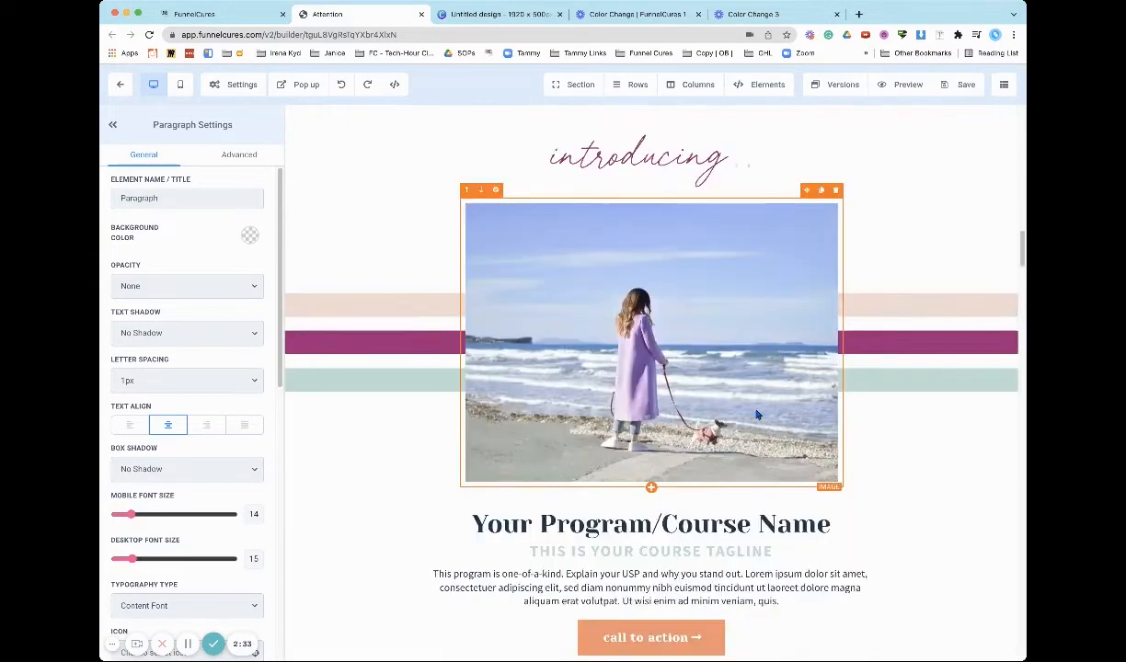
{"action": "scroll", "coordinate": [754, 414], "scroll_direction": "down", "scroll_amount": 3}
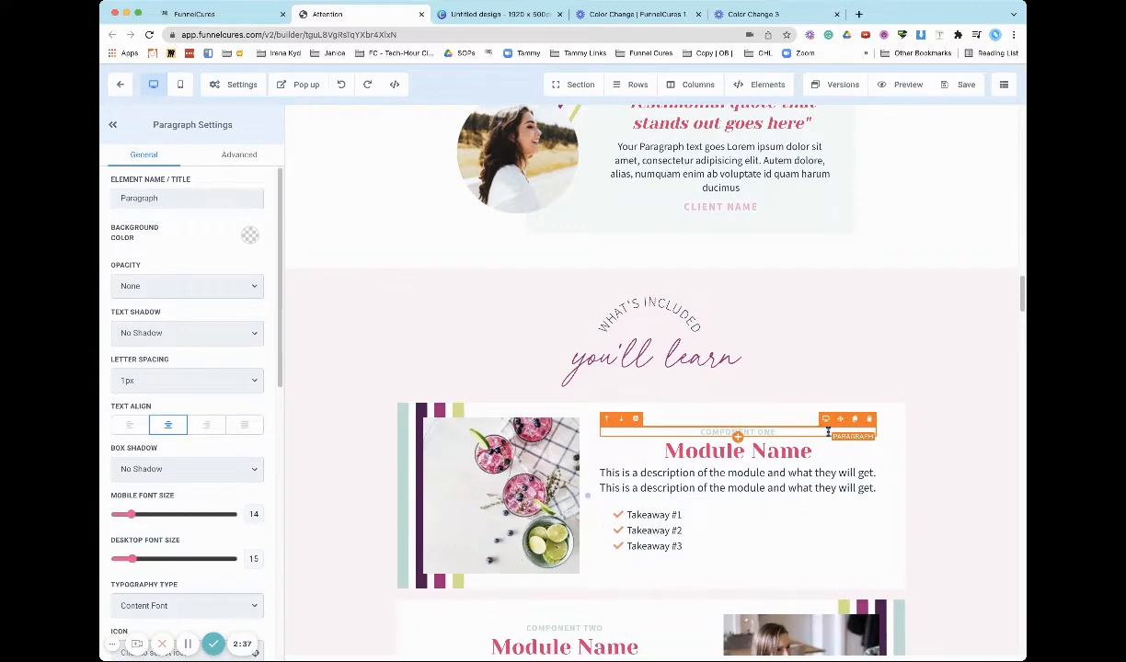
{"action": "scroll", "coordinate": [828, 432], "scroll_direction": "down", "scroll_amount": 8}
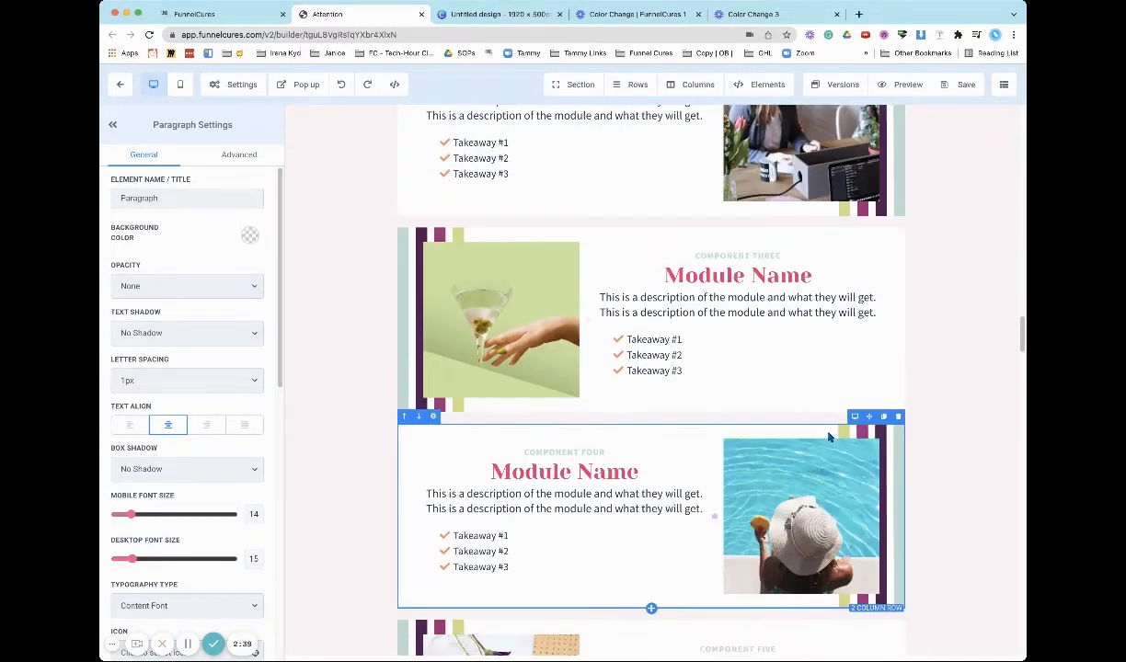
Review the module cards, testimonials, bonuses, pricing box, FAQ and guarantee sections to see where the mint accent color is used.
{"action": "scroll", "coordinate": [827, 438], "scroll_direction": "down", "scroll_amount": 8}
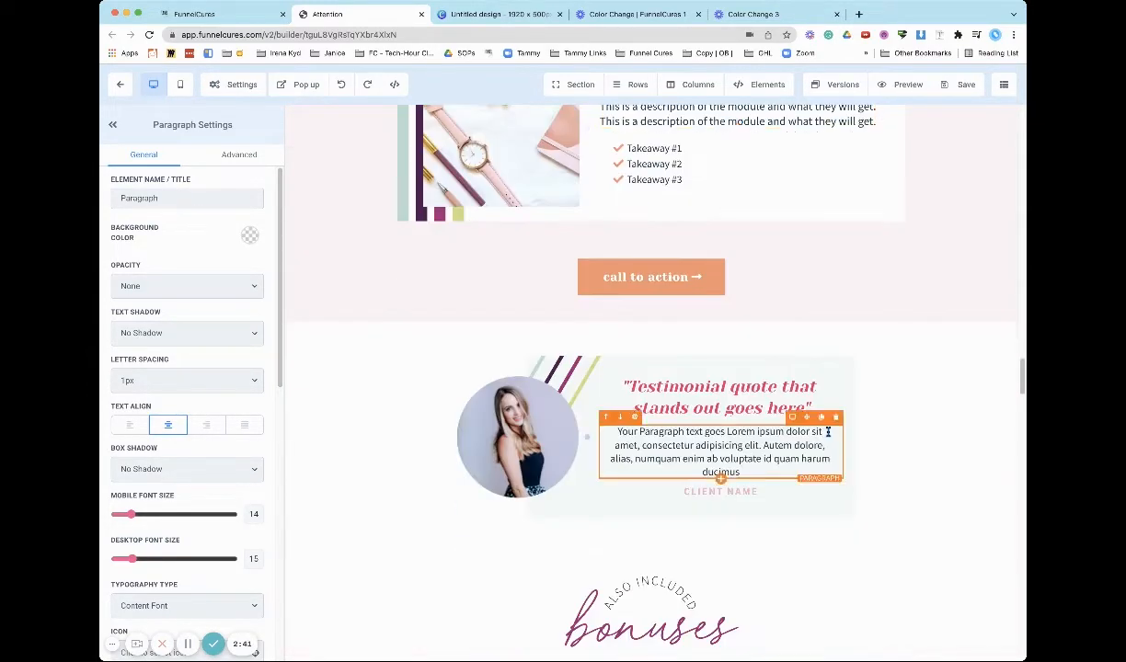
{"action": "scroll", "coordinate": [828, 431], "scroll_direction": "down", "scroll_amount": 5}
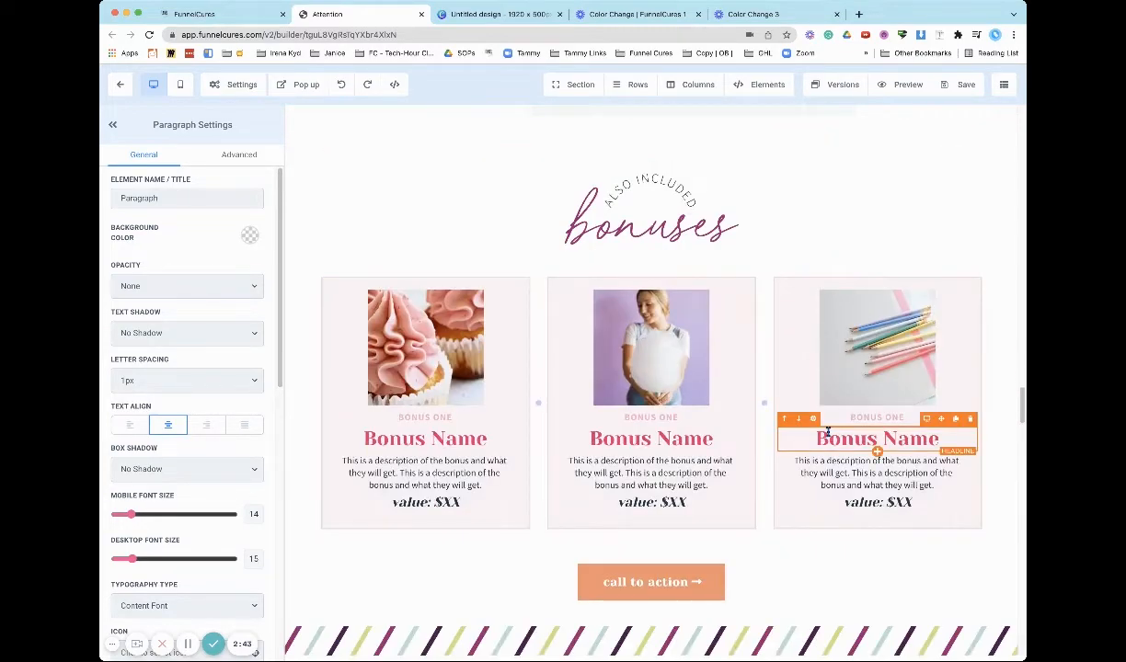
{"action": "scroll", "coordinate": [827, 432], "scroll_direction": "down", "scroll_amount": 5}
{"action": "scroll", "coordinate": [829, 434], "scroll_direction": "up", "scroll_amount": 5}
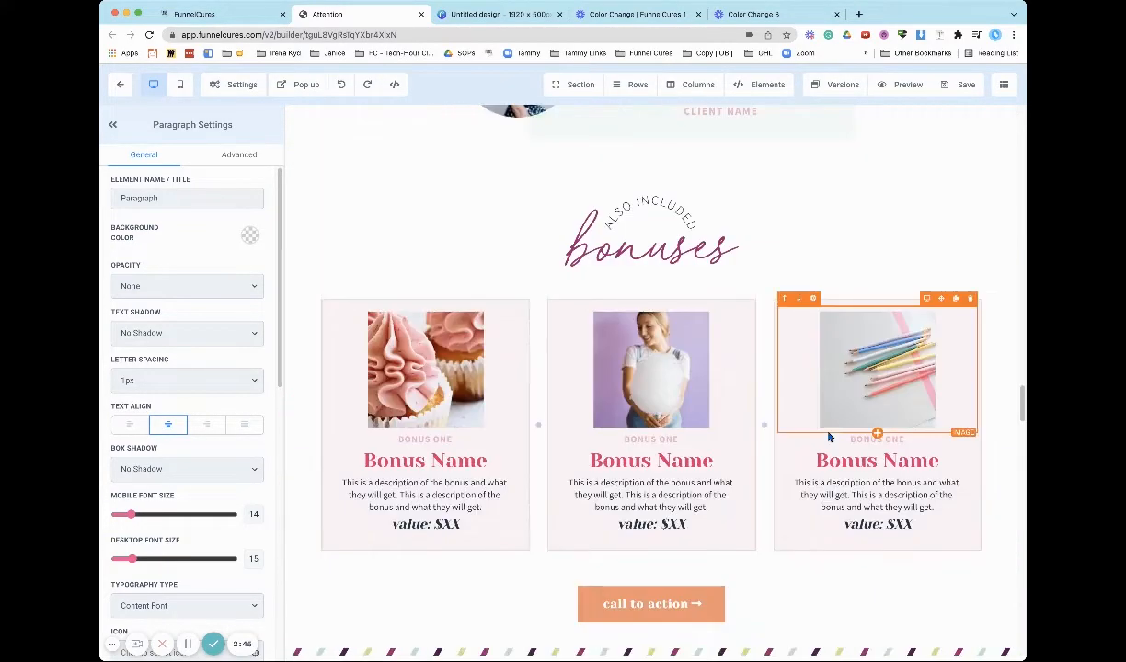
{"action": "scroll", "coordinate": [829, 437], "scroll_direction": "up", "scroll_amount": 8}
{"action": "scroll", "coordinate": [827, 440], "scroll_direction": "down", "scroll_amount": 20}
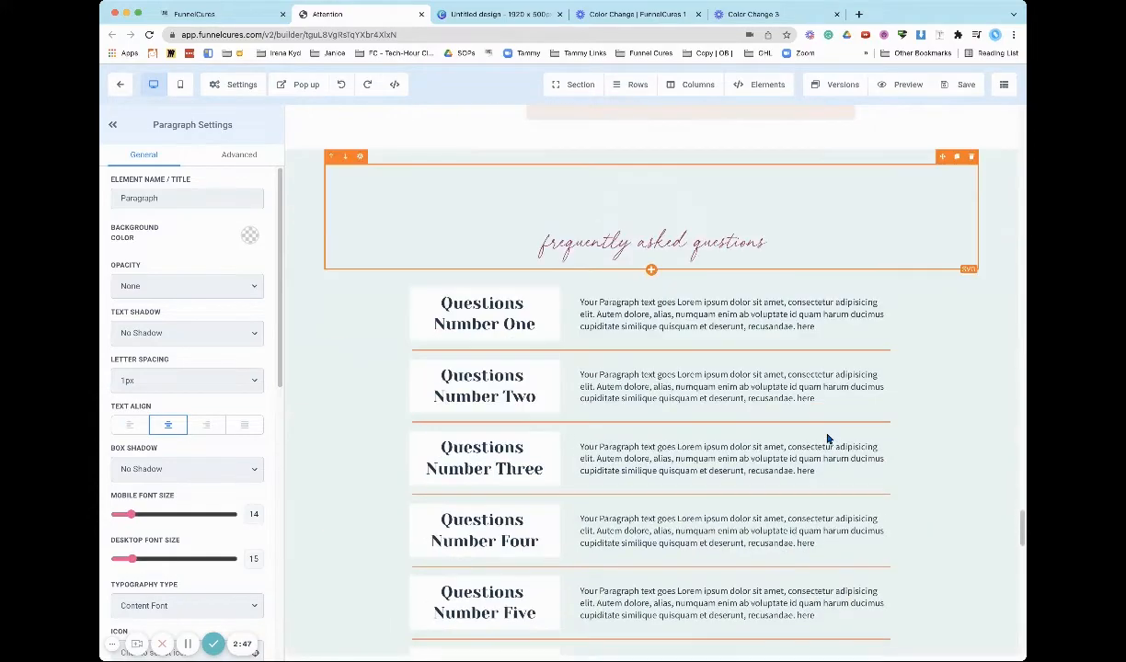
{"action": "scroll", "coordinate": [827, 439], "scroll_direction": "up", "scroll_amount": 4}
{"action": "scroll", "coordinate": [827, 440], "scroll_direction": "down", "scroll_amount": 11}
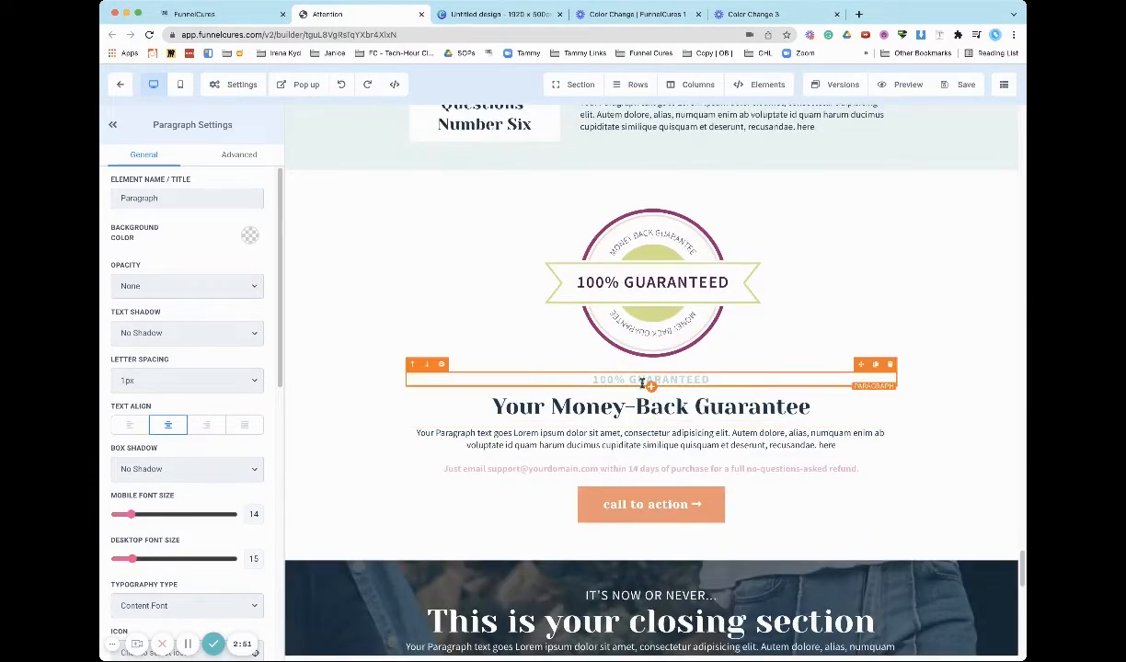
{"action": "scroll", "coordinate": [779, 378], "scroll_direction": "up", "scroll_amount": 10}
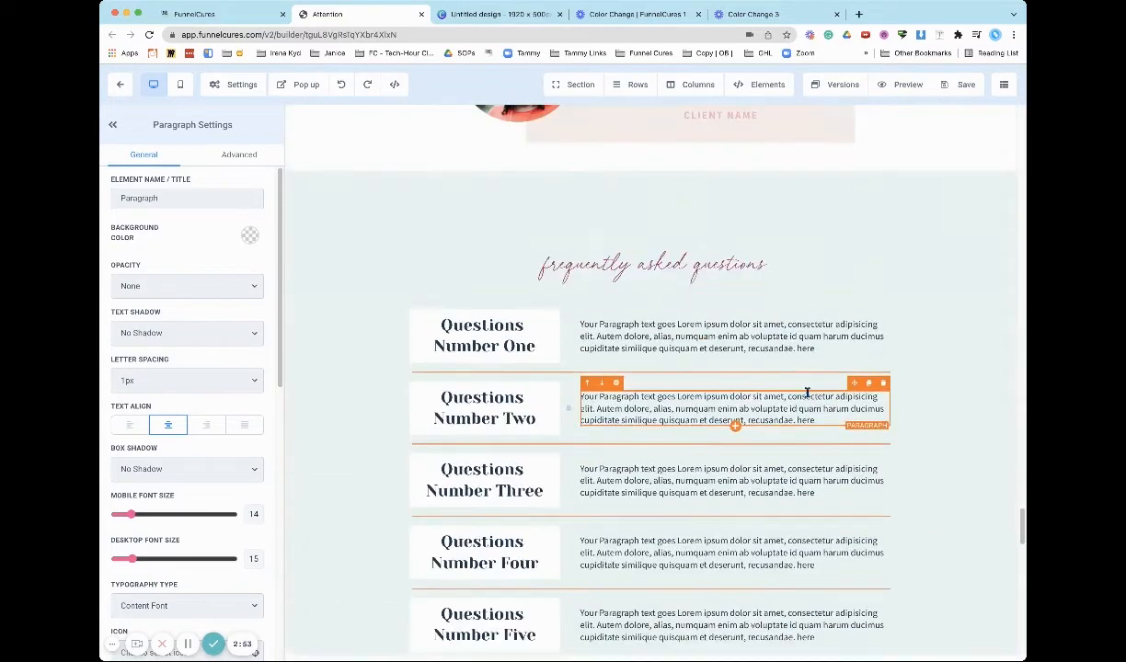
{"action": "scroll", "coordinate": [808, 397], "scroll_direction": "up", "scroll_amount": 10}
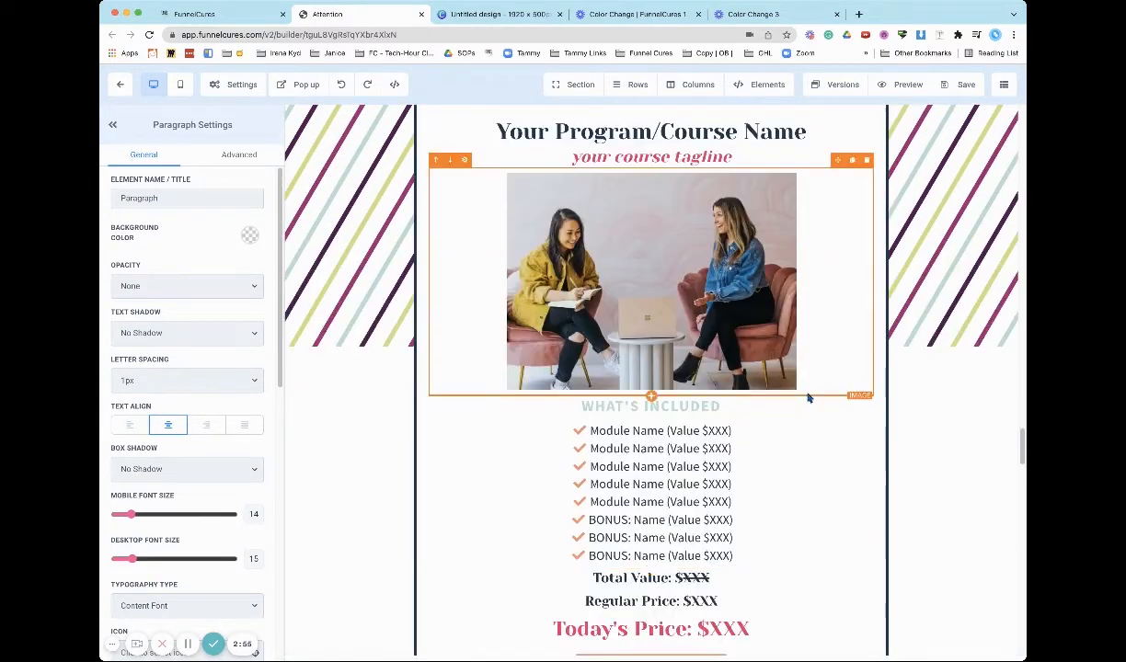
{"action": "scroll", "coordinate": [807, 397], "scroll_direction": "up", "scroll_amount": 10}
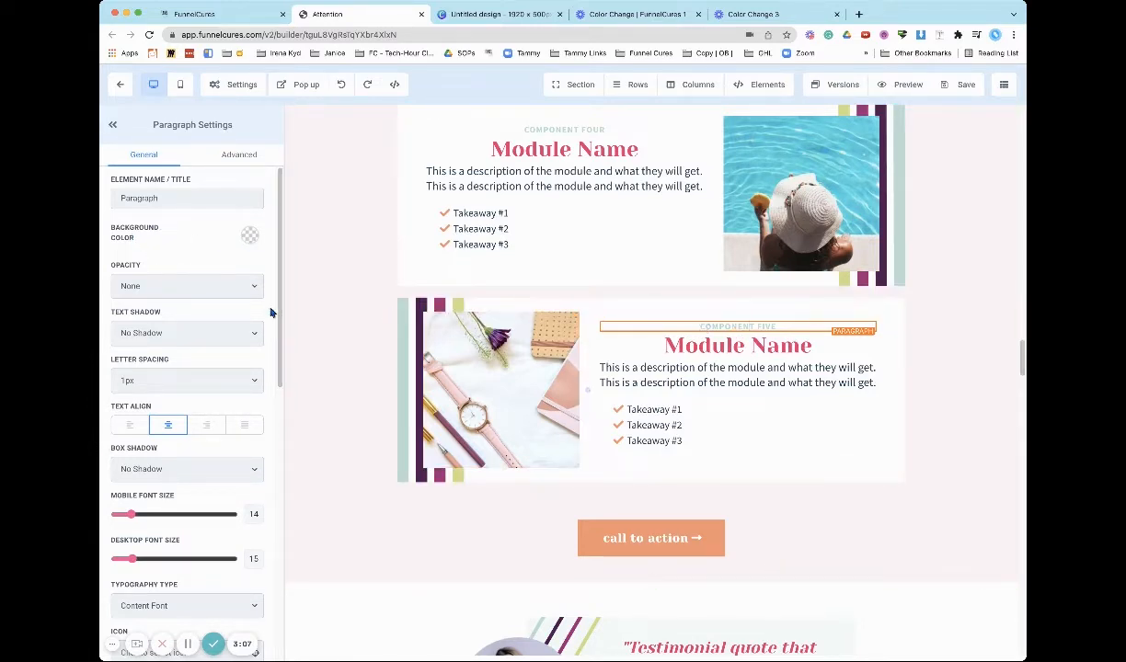
Update the Component Five label's text color, My Custom Color 3, to hex #D3ECE6.
{"action": "scroll", "coordinate": [232, 357], "scroll_direction": "down", "scroll_amount": 2}
{"action": "scroll", "coordinate": [231, 358], "scroll_direction": "down", "scroll_amount": 10}
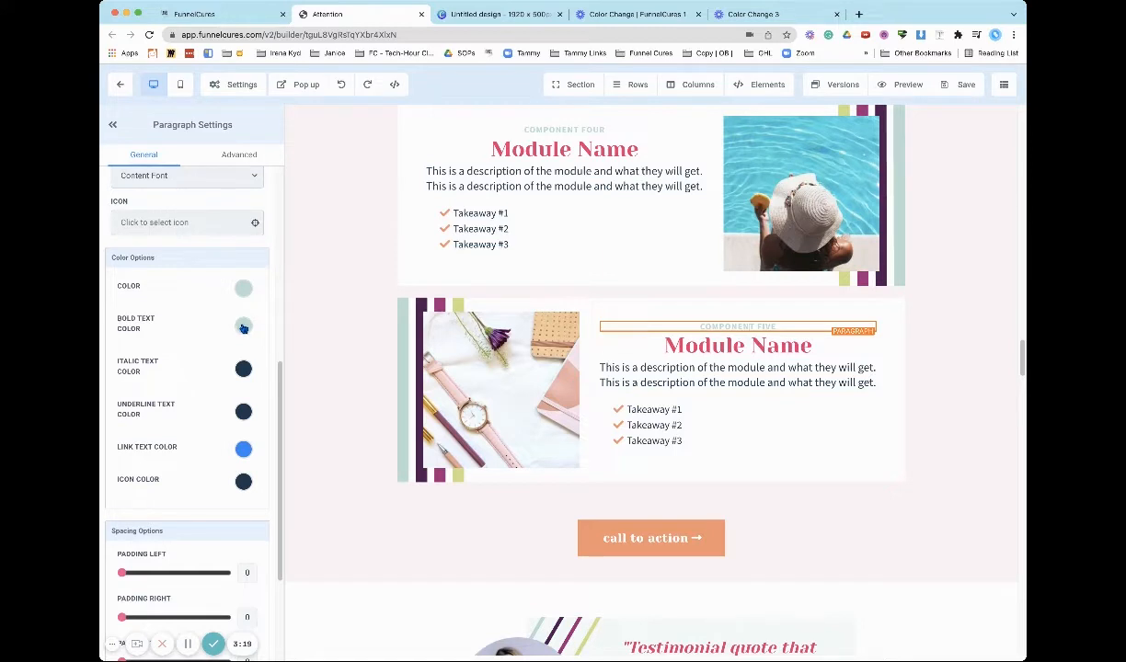
{"action": "left_click", "coordinate": [243, 288]}
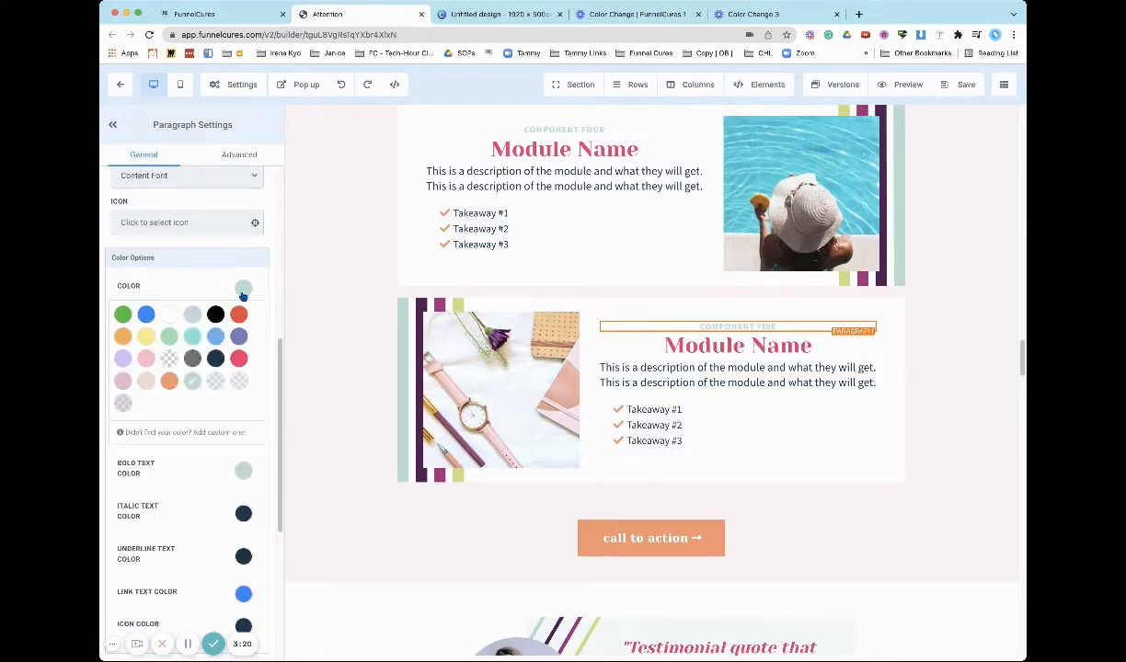
{"action": "left_click", "coordinate": [191, 382]}
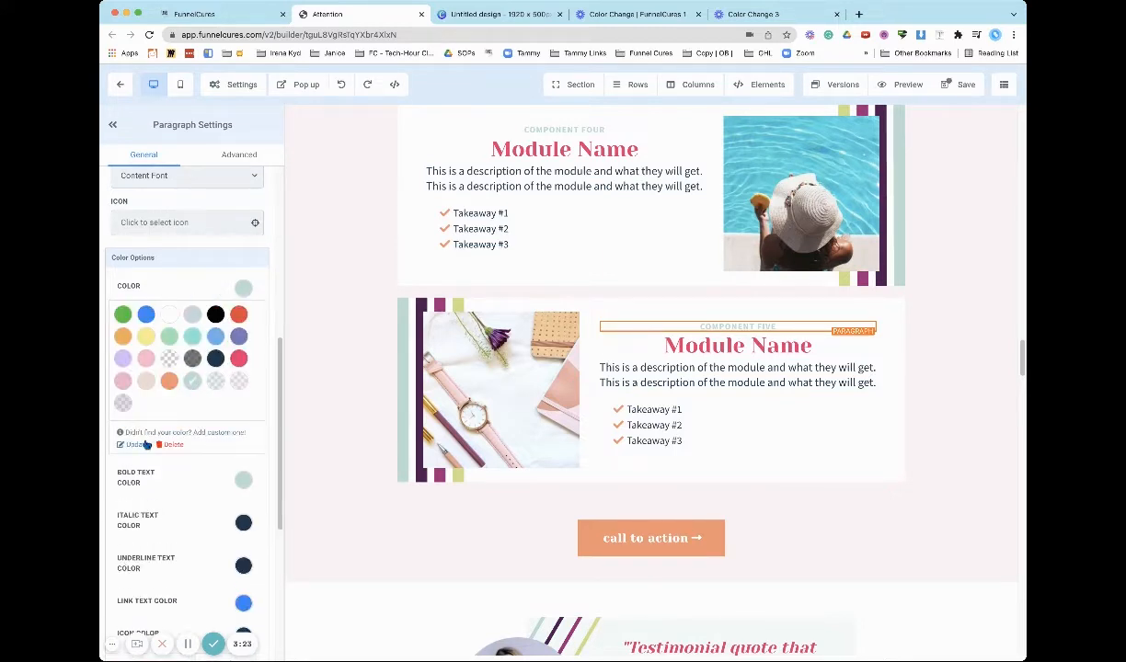
{"action": "left_click", "coordinate": [142, 441]}
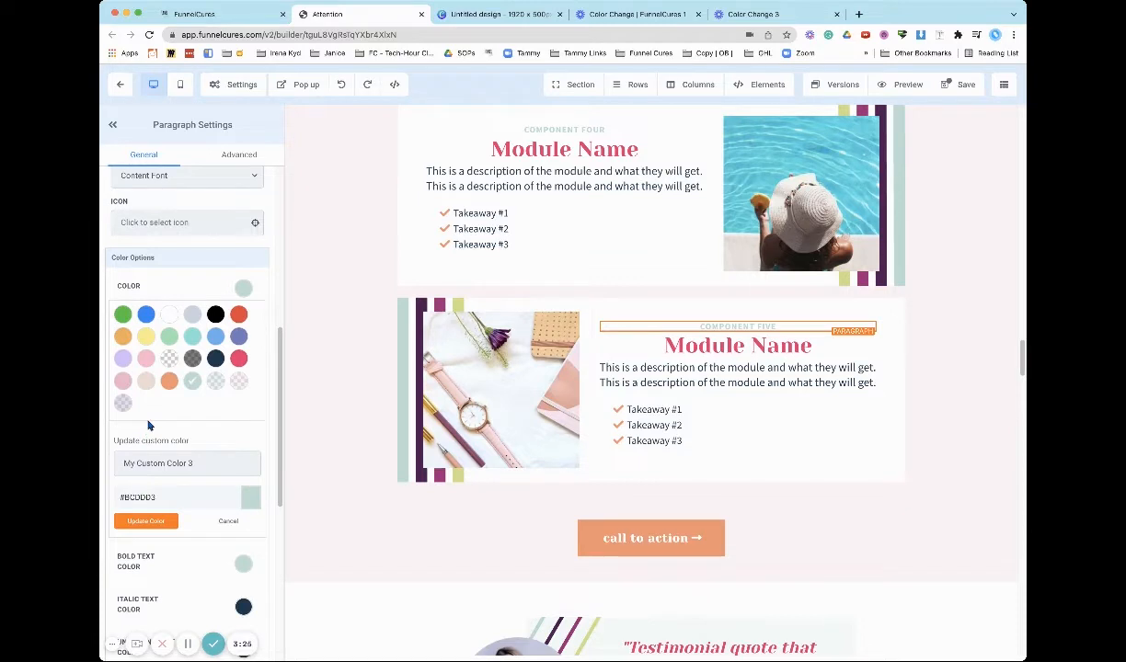
{"action": "left_click_drag", "start_coordinate": [164, 499], "coordinate": [125, 500]}
{"action": "type", "text": "D3ECE"}
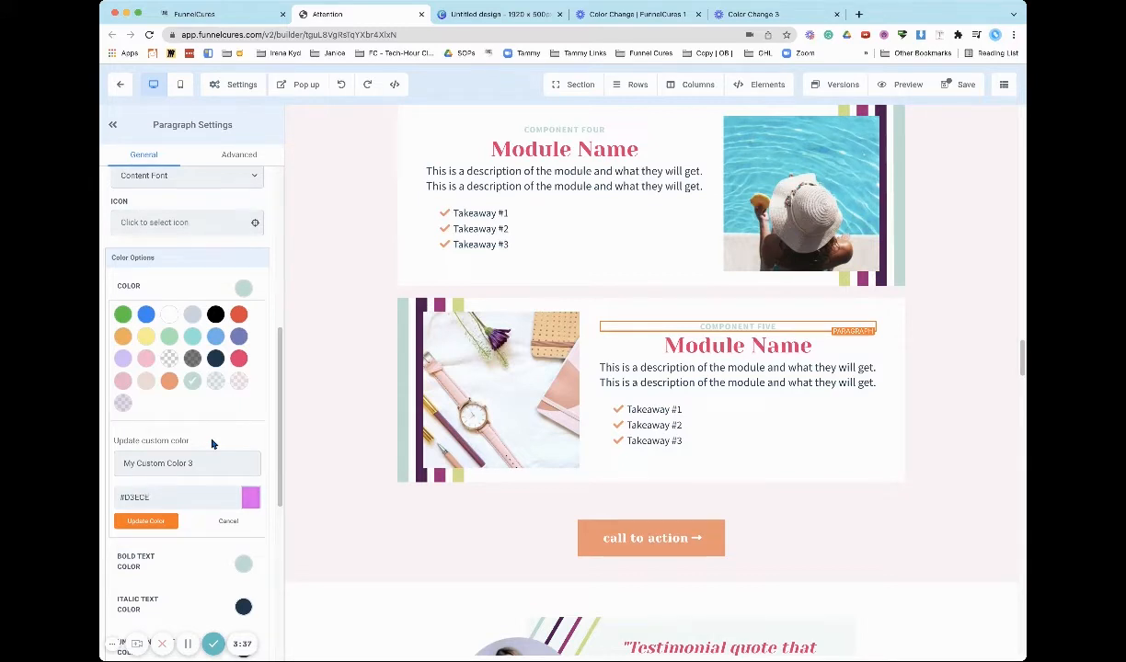
{"action": "type", "text": "6"}
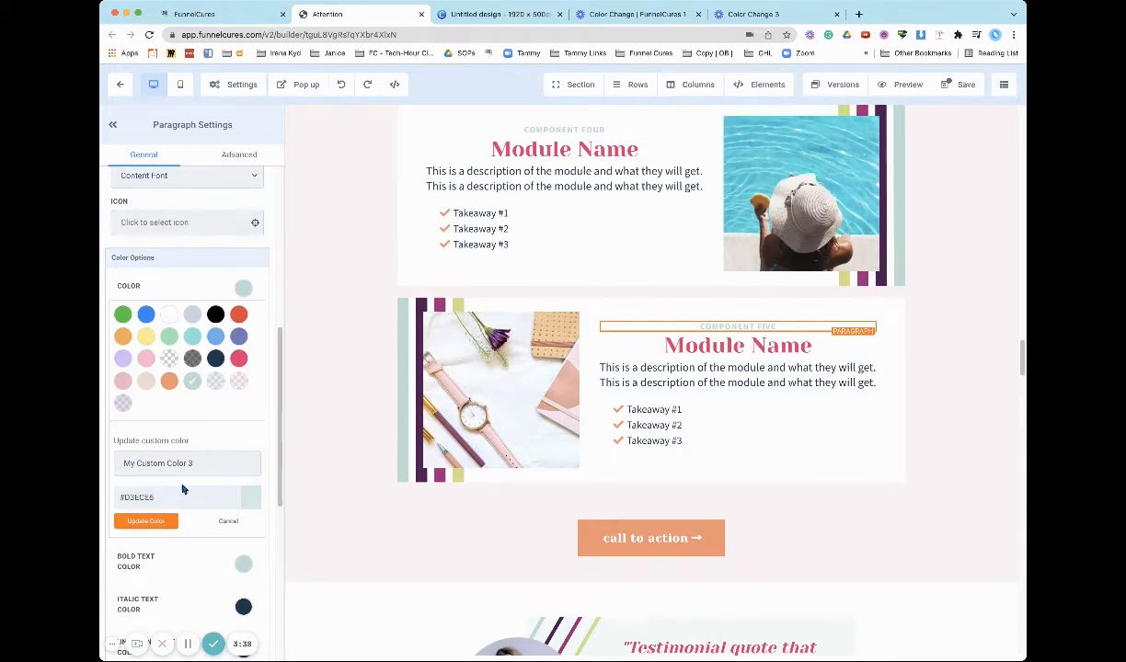
{"action": "left_click", "coordinate": [147, 520]}
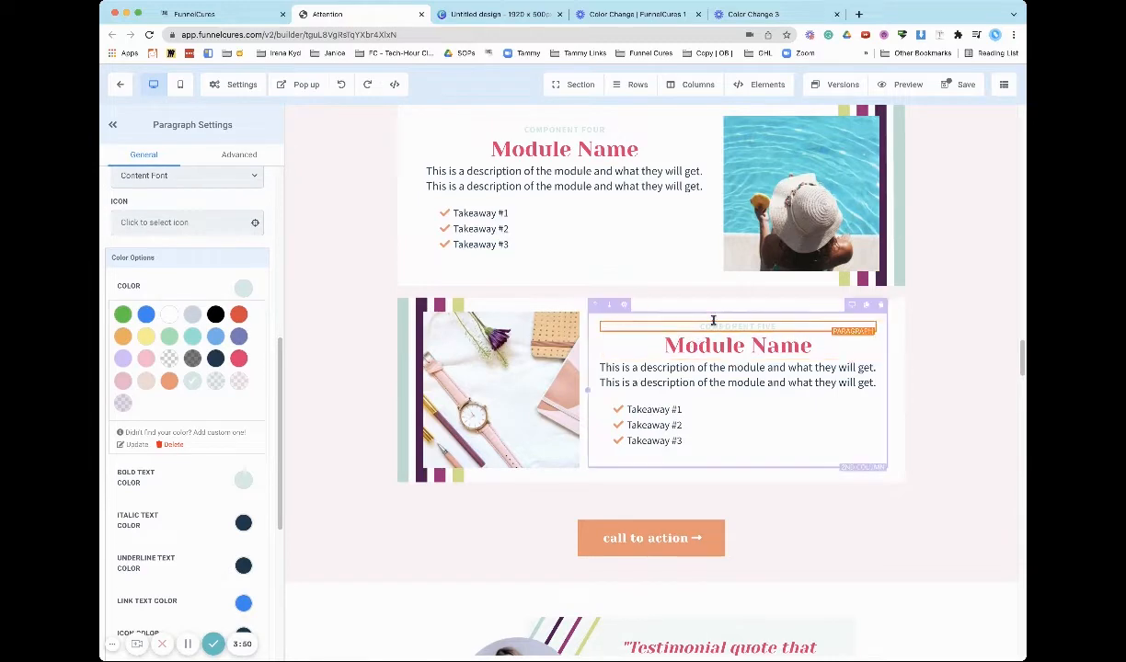
Check how the updated mint color reads on the testimonial, bonus, pricing box and course tagline text.
{"action": "scroll", "coordinate": [752, 407], "scroll_direction": "down", "scroll_amount": 5}
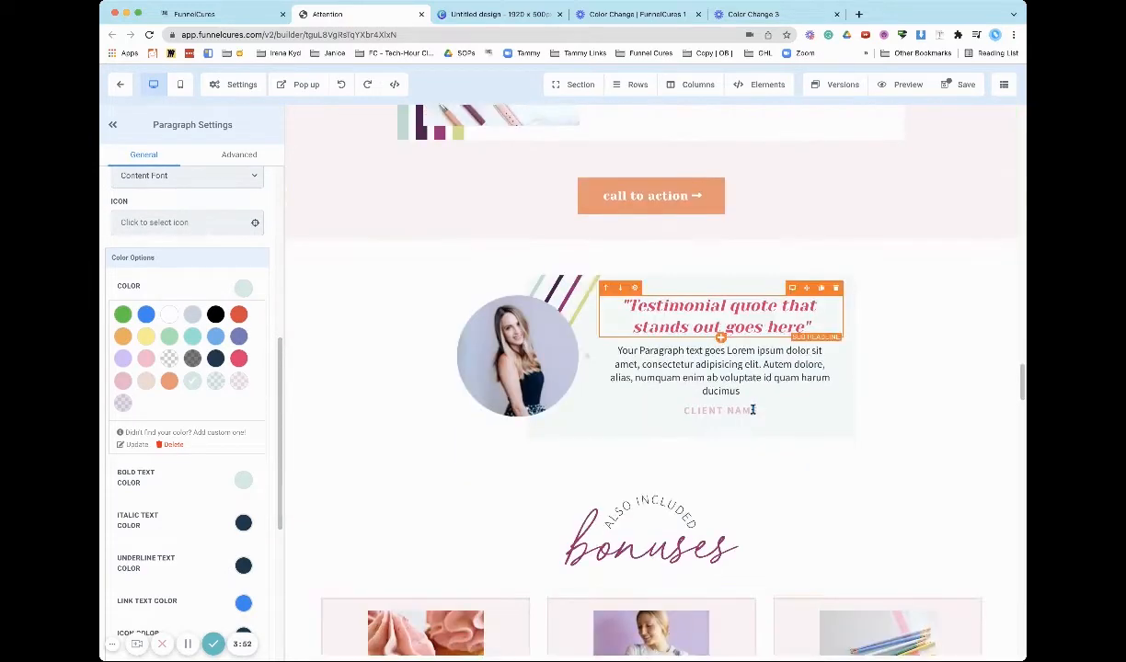
{"action": "scroll", "coordinate": [751, 410], "scroll_direction": "down", "scroll_amount": 7}
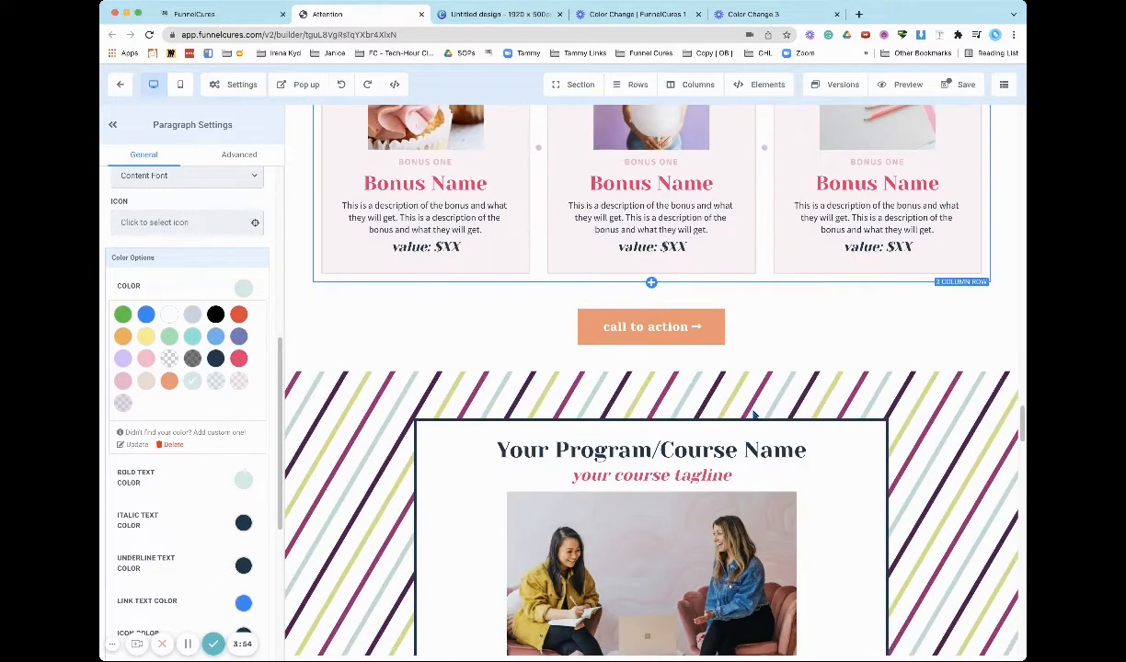
{"action": "scroll", "coordinate": [752, 416], "scroll_direction": "up", "scroll_amount": 10}
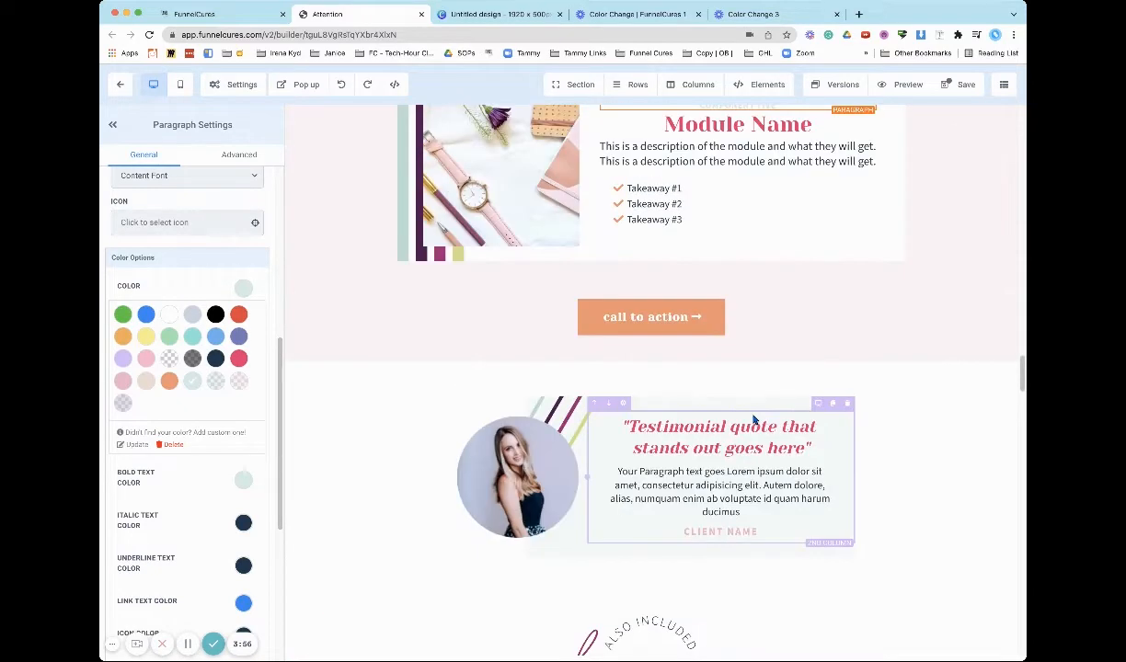
{"action": "scroll", "coordinate": [752, 420], "scroll_direction": "down", "scroll_amount": 8}
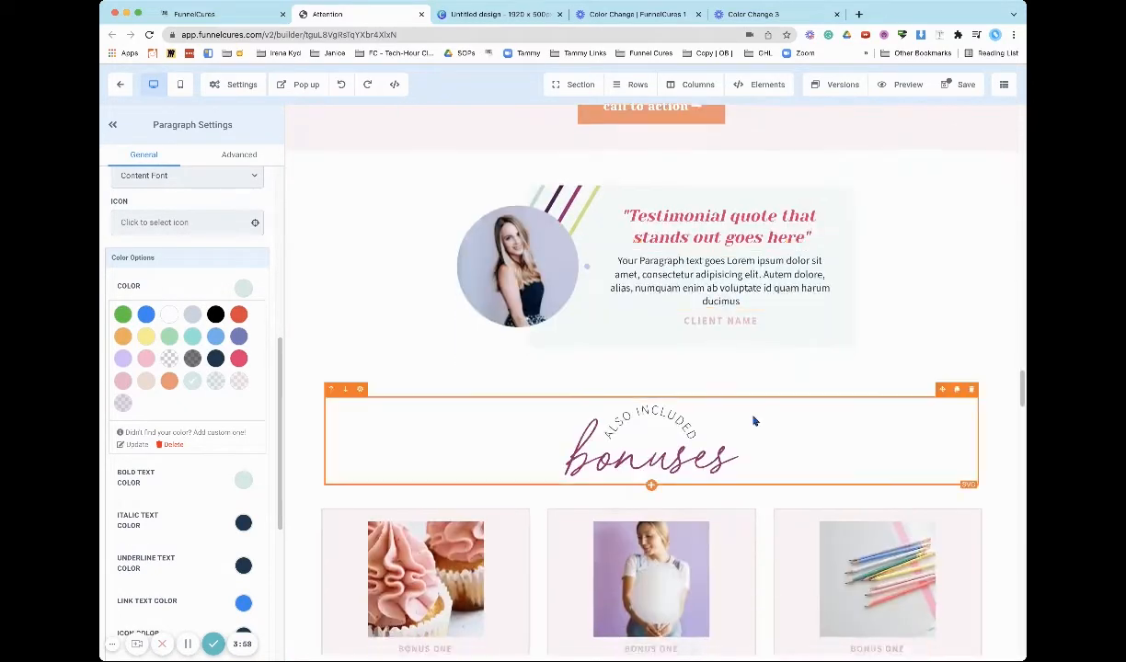
{"action": "scroll", "coordinate": [752, 420], "scroll_direction": "down", "scroll_amount": 6}
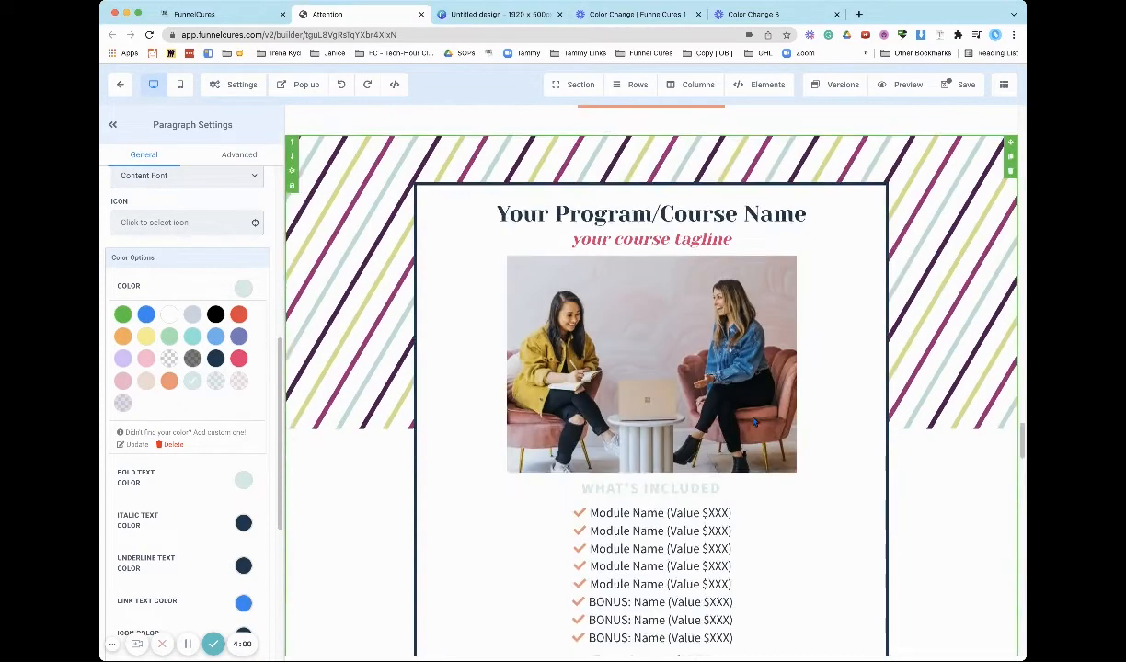
{"action": "left_click", "coordinate": [683, 456]}
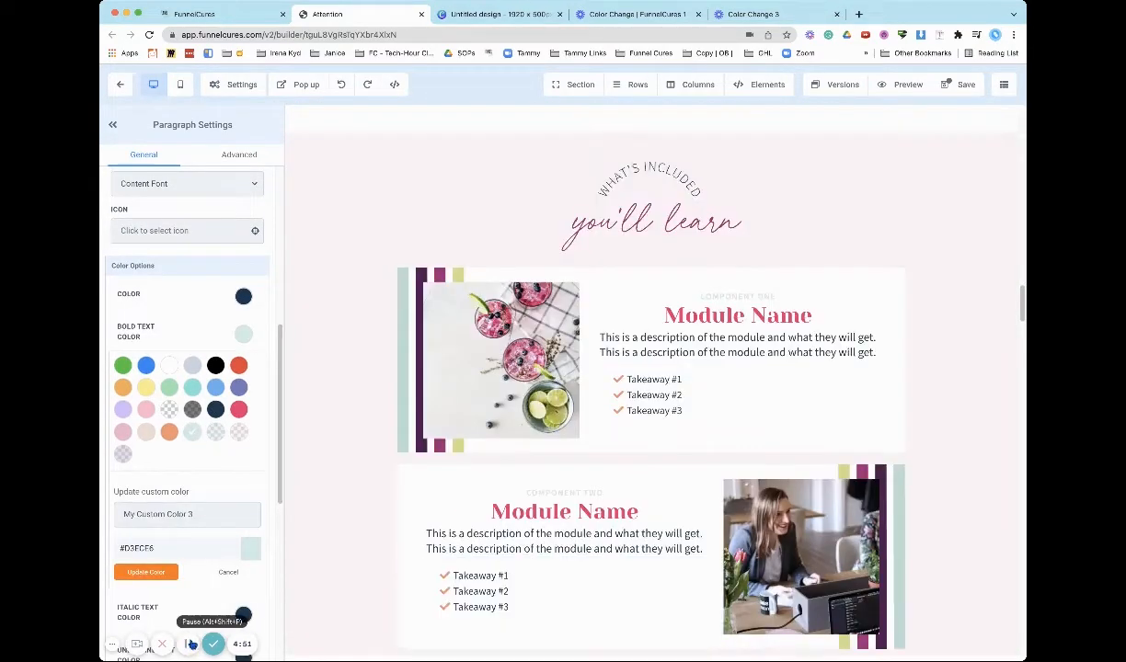
{"action": "scroll", "coordinate": [872, 278], "scroll_direction": "up", "scroll_amount": 5}
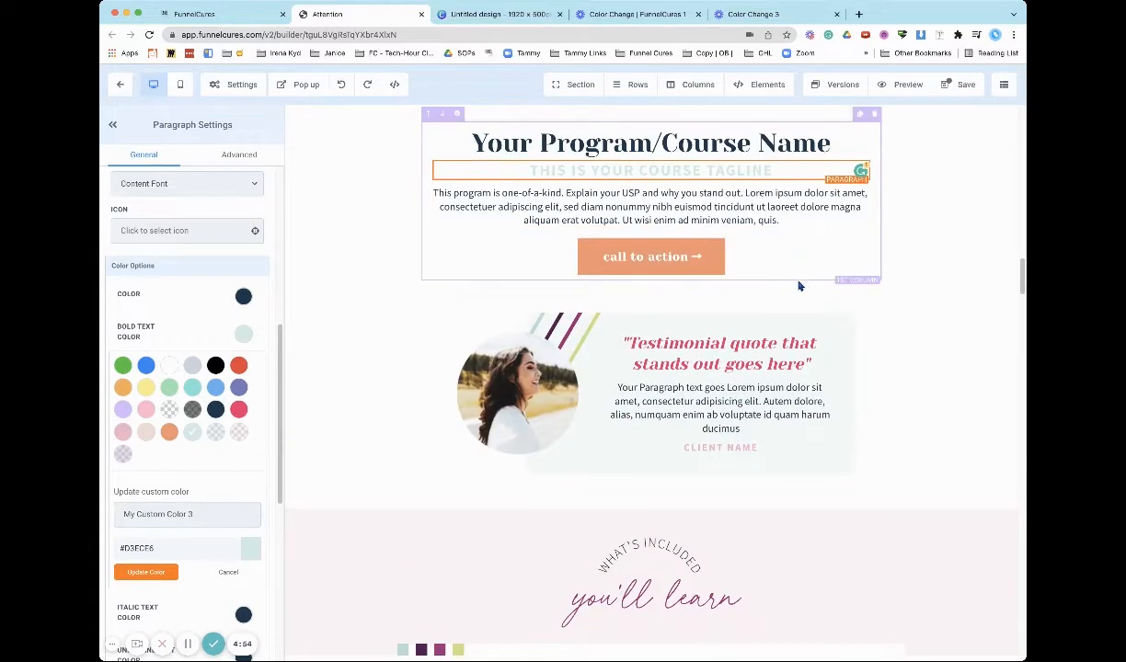
Set the bold text color of the Component One and Component Two labels to the dark navy swatch, My Custom Color 67.
{"action": "scroll", "coordinate": [796, 288], "scroll_direction": "down", "scroll_amount": 4}
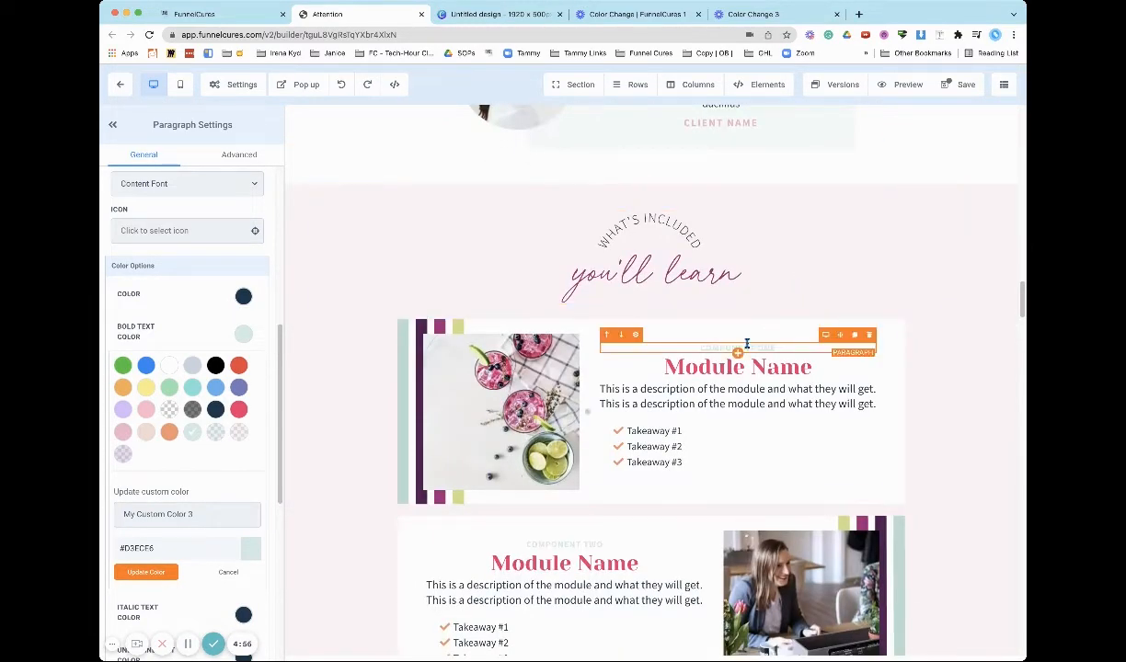
{"action": "left_click", "coordinate": [747, 345]}
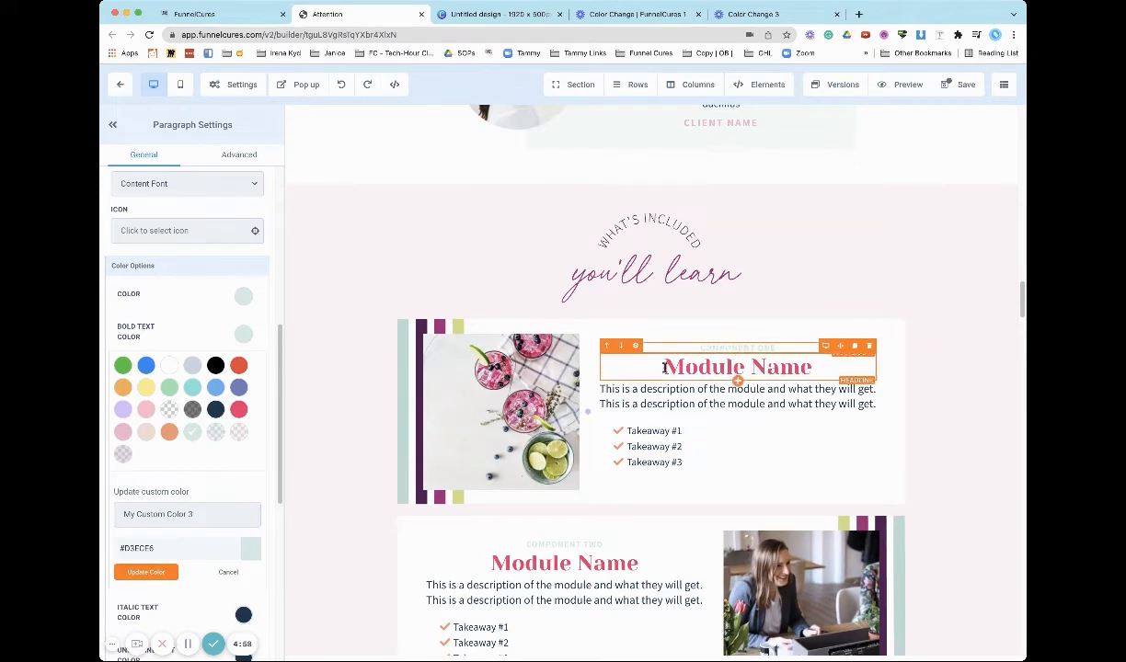
{"action": "left_click", "coordinate": [215, 409]}
{"action": "scroll", "coordinate": [616, 375], "scroll_direction": "down", "scroll_amount": 1}
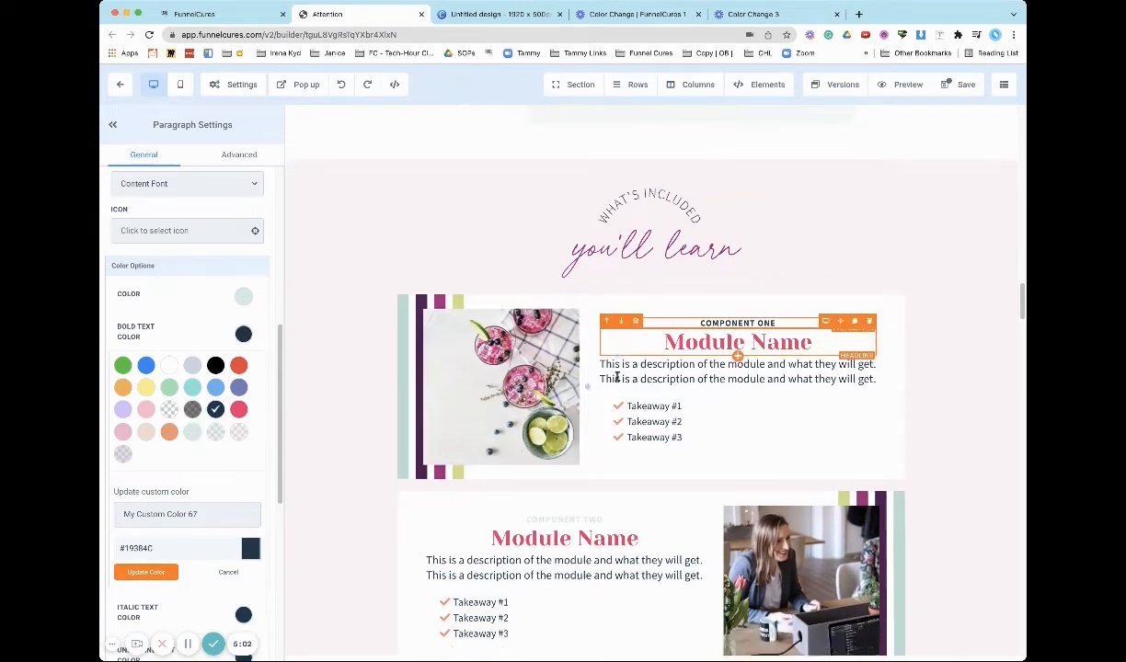
{"action": "scroll", "coordinate": [617, 377], "scroll_direction": "down", "scroll_amount": 1}
{"action": "left_click", "coordinate": [535, 461]}
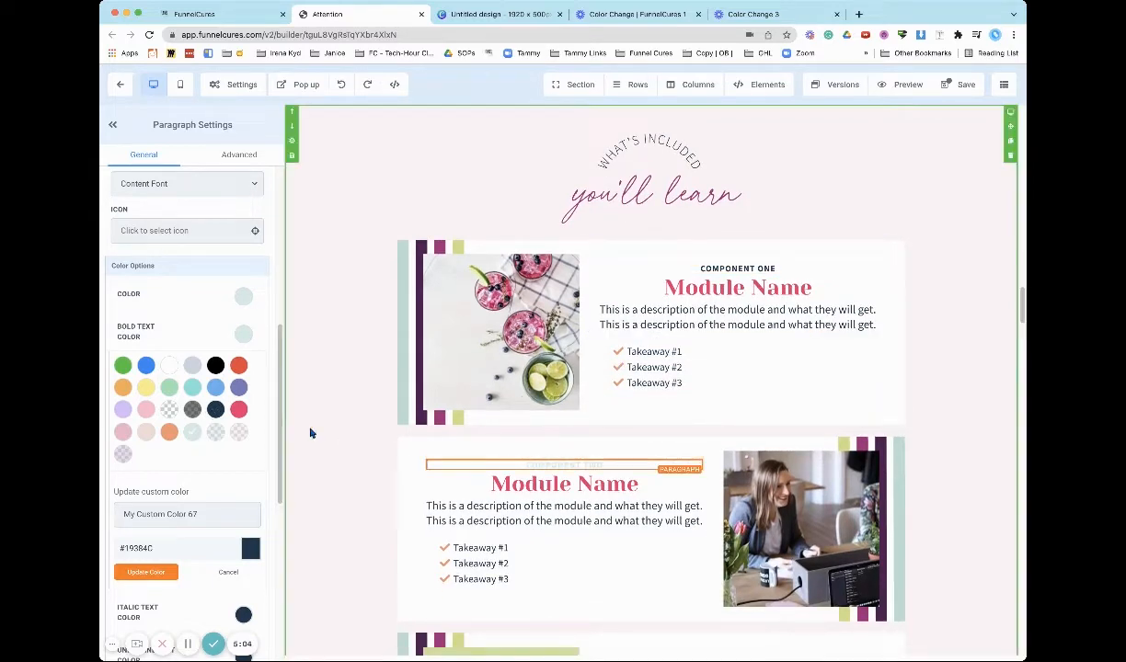
{"action": "left_click", "coordinate": [215, 409]}
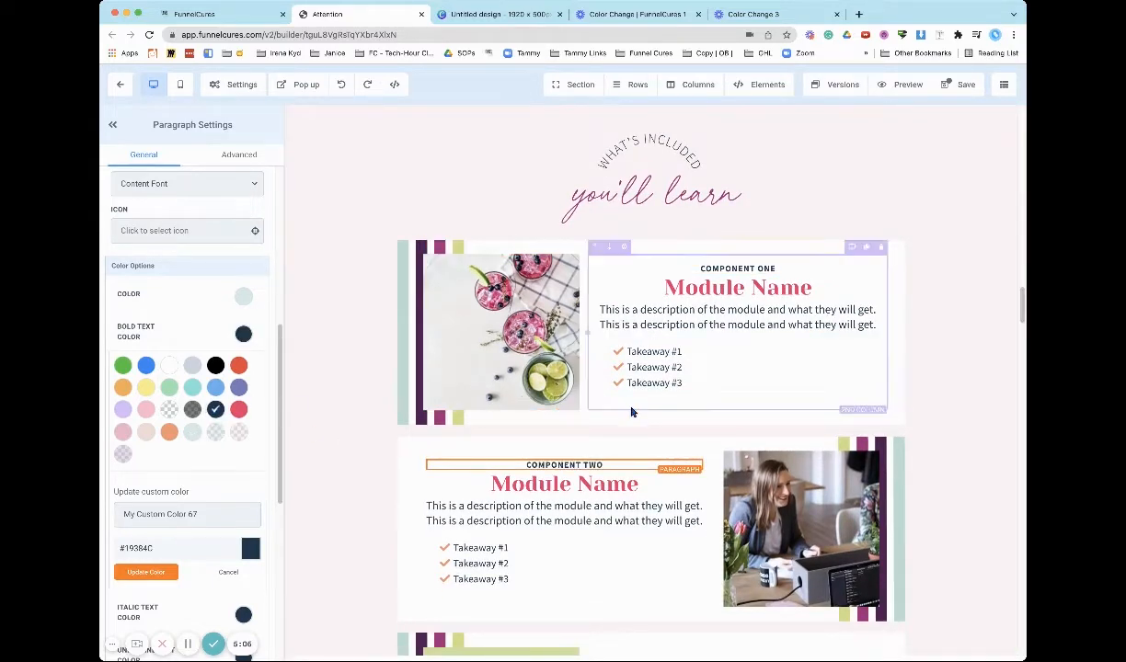
Set the bold text color of the Component Three label to the Black swatch, #000000.
{"action": "scroll", "coordinate": [631, 409], "scroll_direction": "down", "scroll_amount": 3}
{"action": "left_click", "coordinate": [735, 529]}
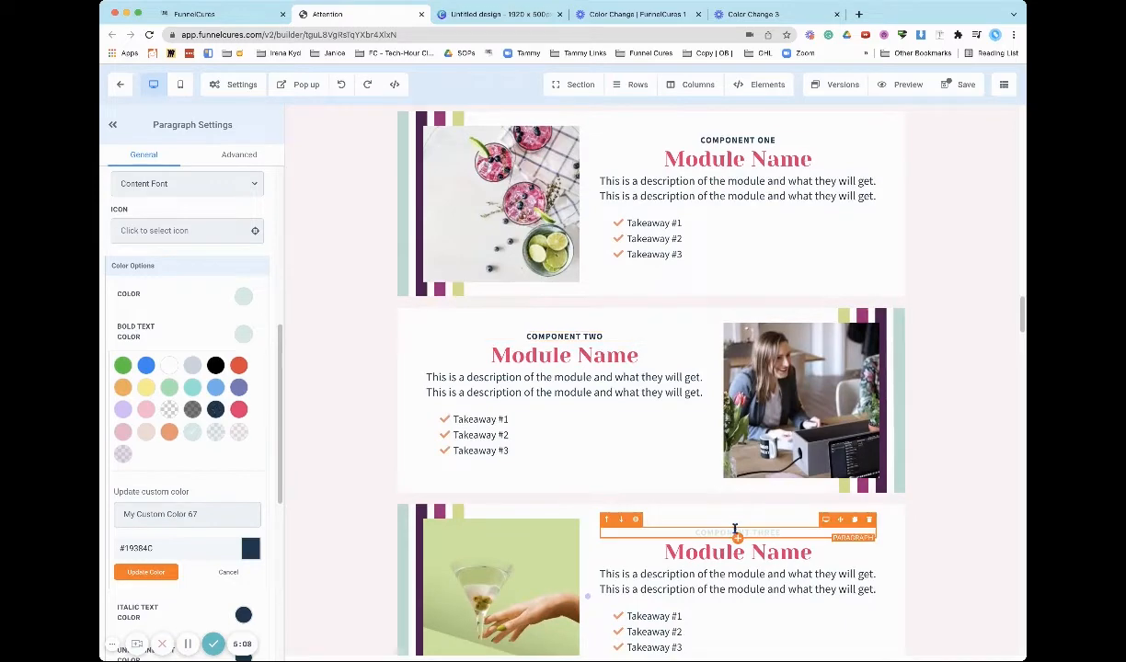
{"action": "left_click", "coordinate": [216, 365]}
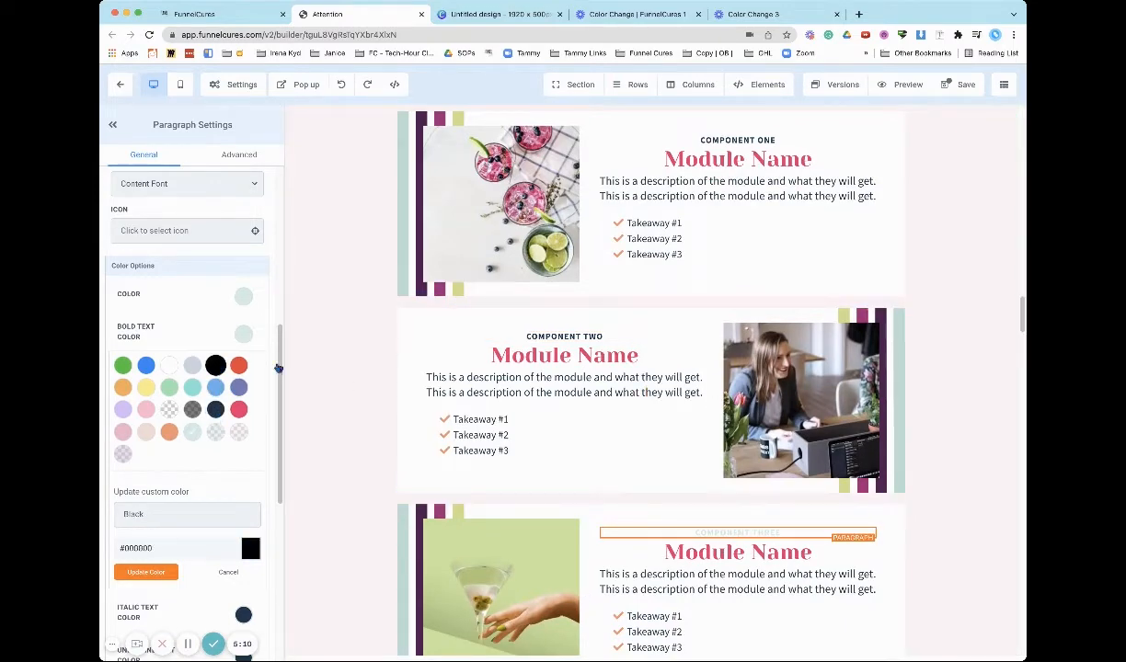
Set the bold text color of the Component Four and Component Five labels to the dark navy My Custom Color 67.
{"action": "scroll", "coordinate": [703, 365], "scroll_direction": "down", "scroll_amount": 8}
{"action": "left_click", "coordinate": [575, 383]}
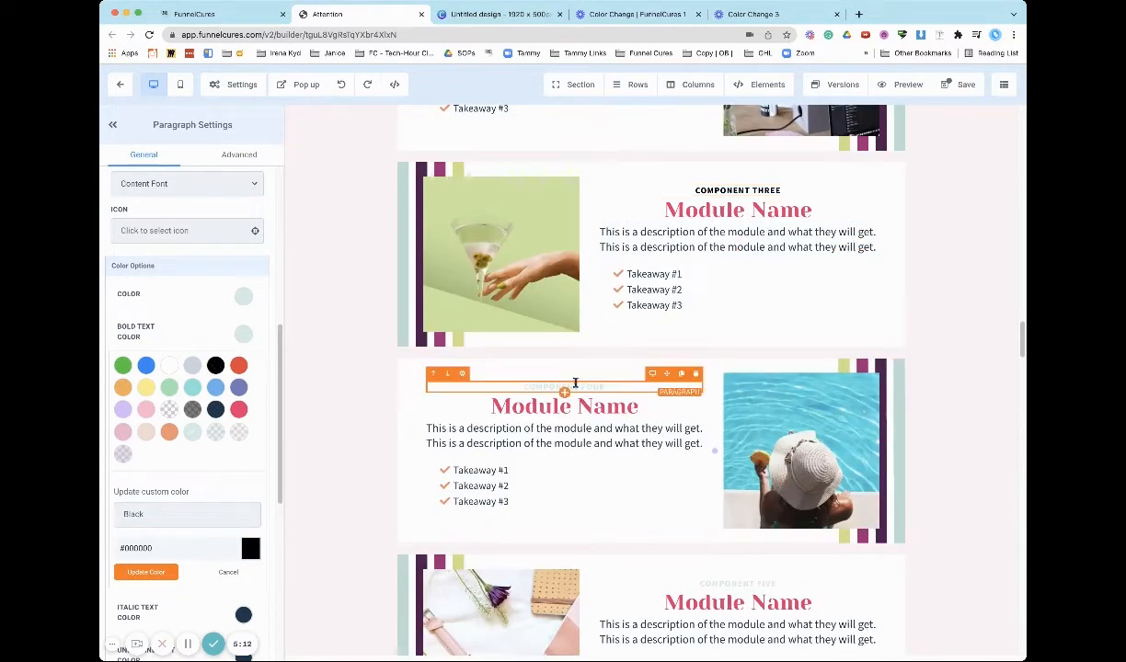
{"action": "left_click", "coordinate": [216, 409]}
{"action": "scroll", "coordinate": [804, 333], "scroll_direction": "down", "scroll_amount": 5}
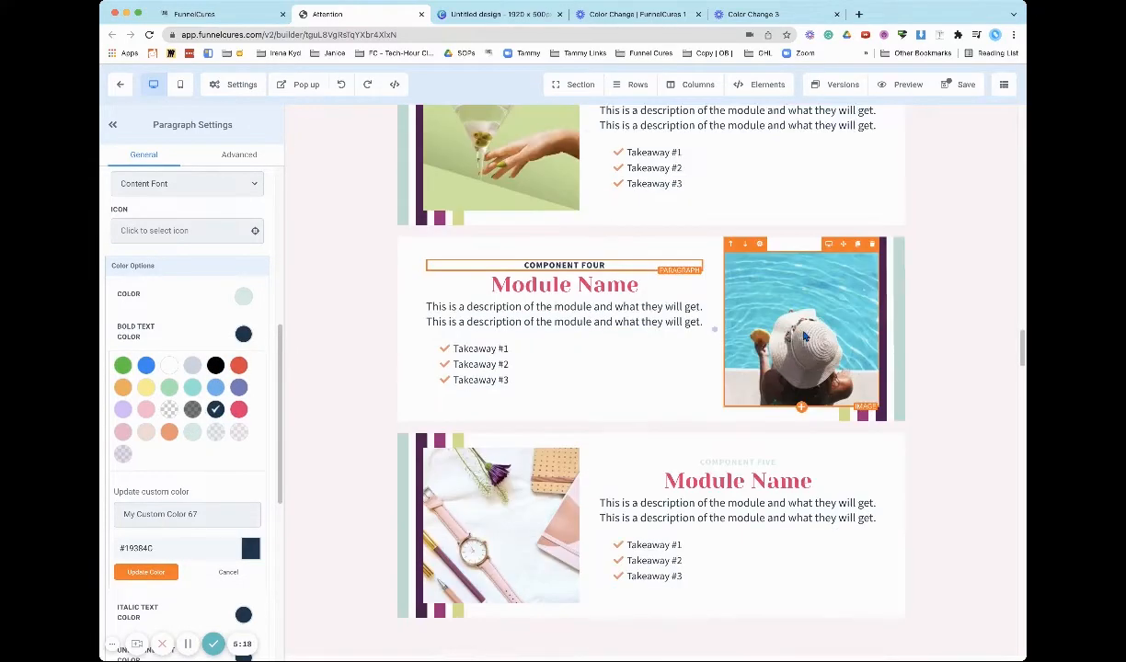
{"action": "left_click", "coordinate": [754, 405]}
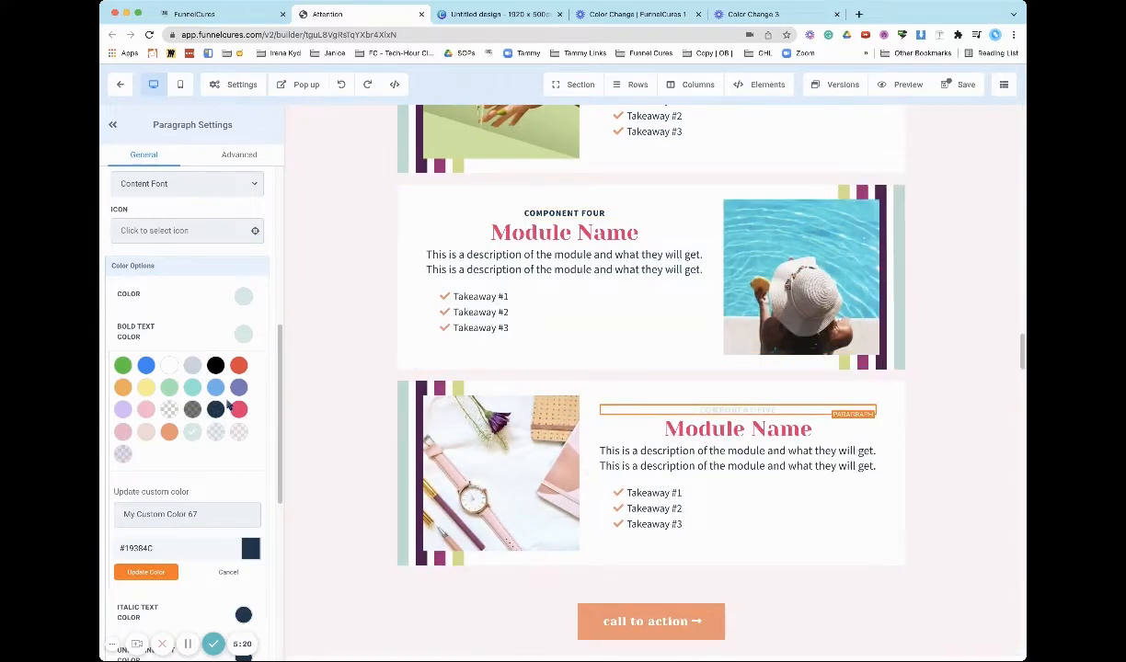
Review the remaining sections from the testimonial down to the footer for color readability and save the page.
{"action": "scroll", "coordinate": [610, 370], "scroll_direction": "down", "scroll_amount": 20}
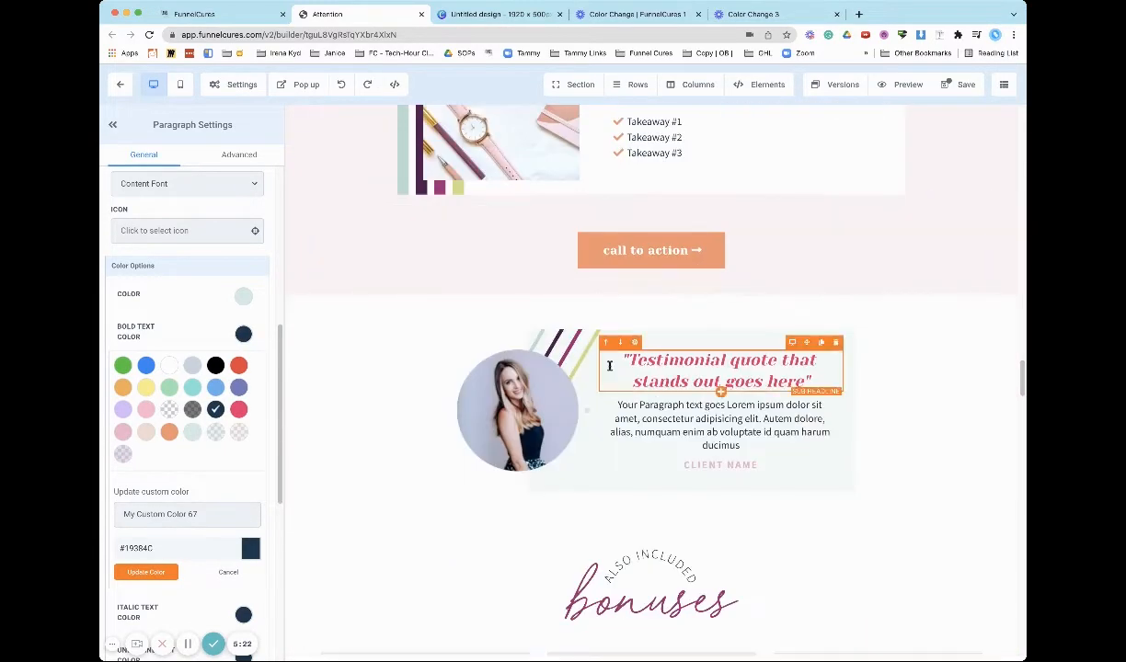
{"action": "scroll", "coordinate": [610, 370], "scroll_direction": "down", "scroll_amount": 12}
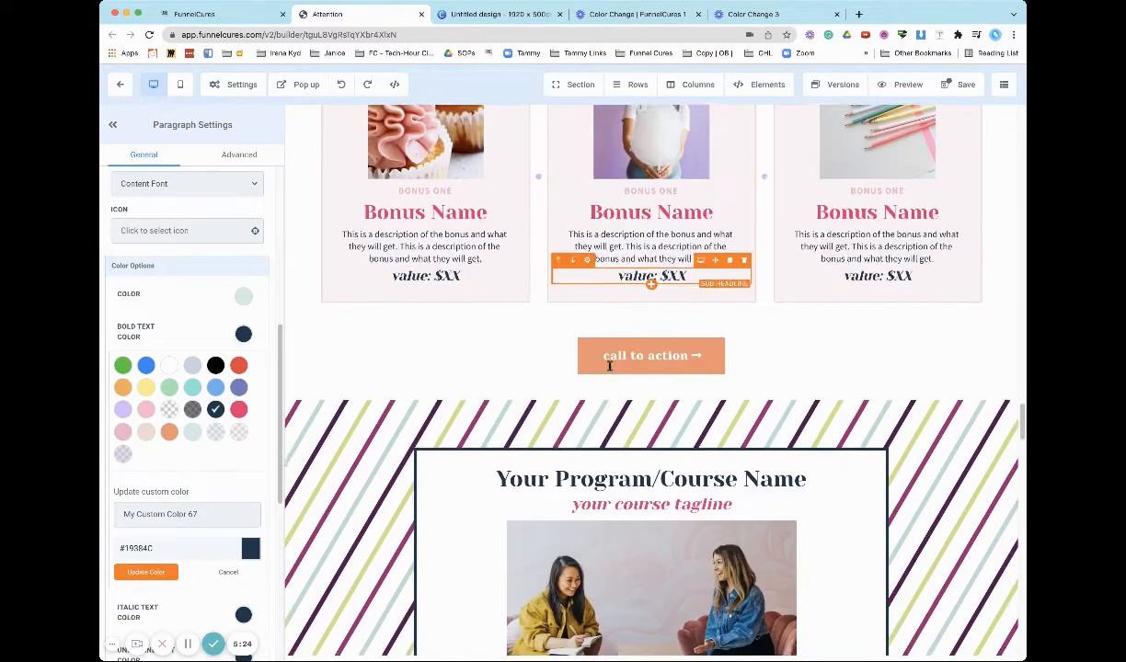
{"action": "scroll", "coordinate": [610, 370], "scroll_direction": "down", "scroll_amount": 2}
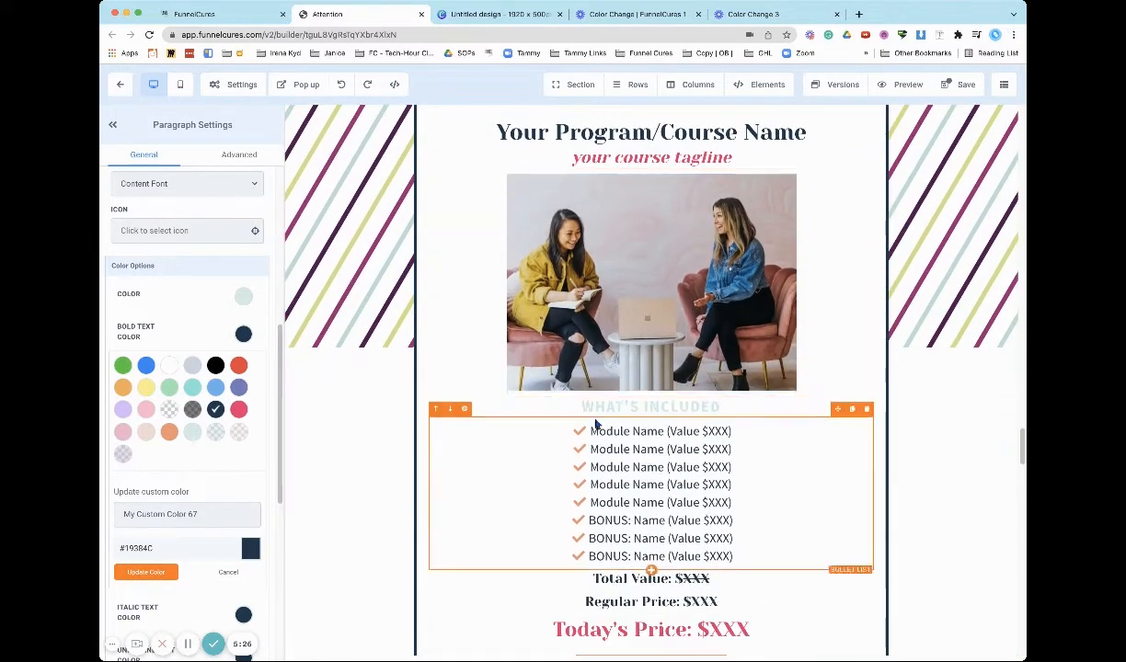
{"action": "left_click", "coordinate": [706, 405]}
{"action": "scroll", "coordinate": [791, 393], "scroll_direction": "down", "scroll_amount": 8}
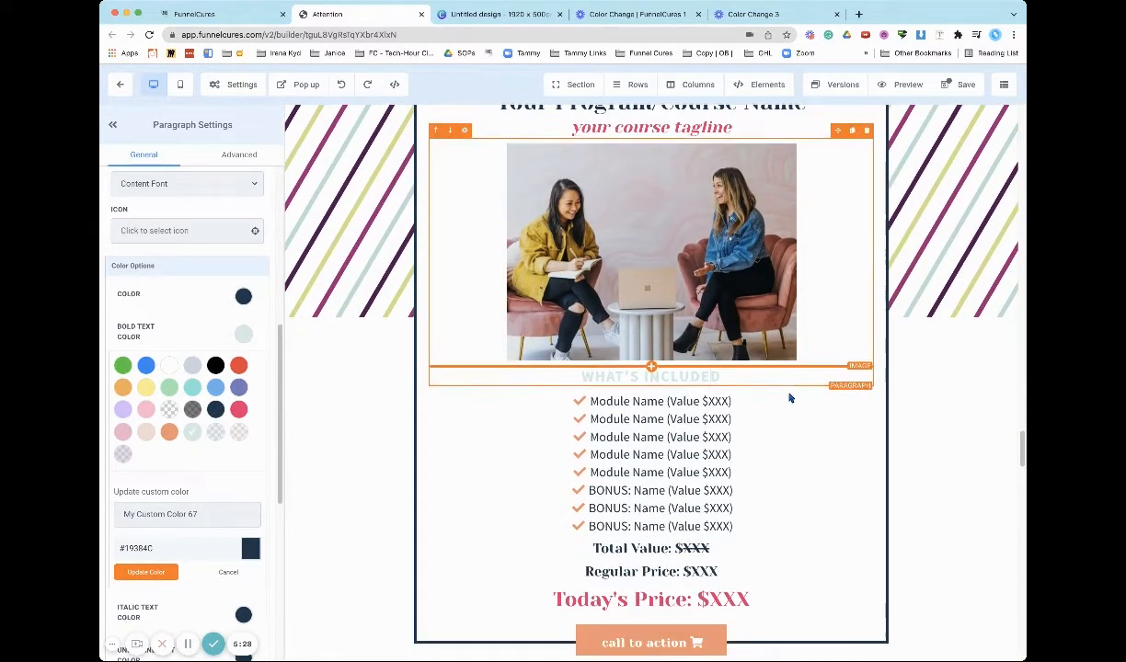
{"action": "scroll", "coordinate": [788, 393], "scroll_direction": "down", "scroll_amount": 18}
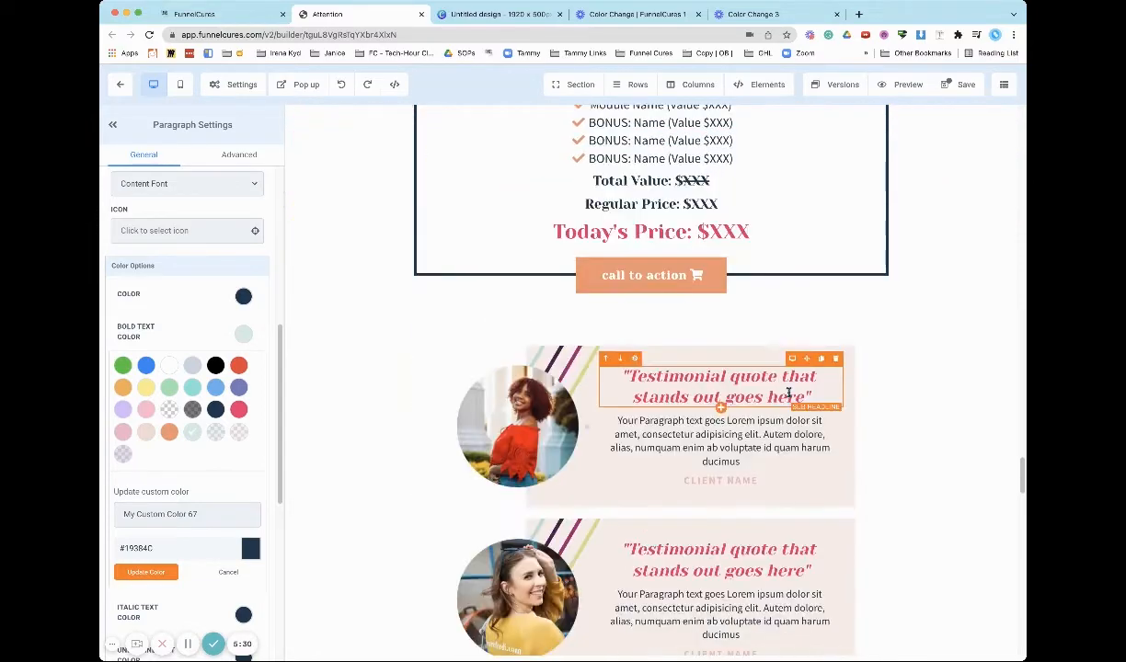
{"action": "scroll", "coordinate": [786, 391], "scroll_direction": "down", "scroll_amount": 20}
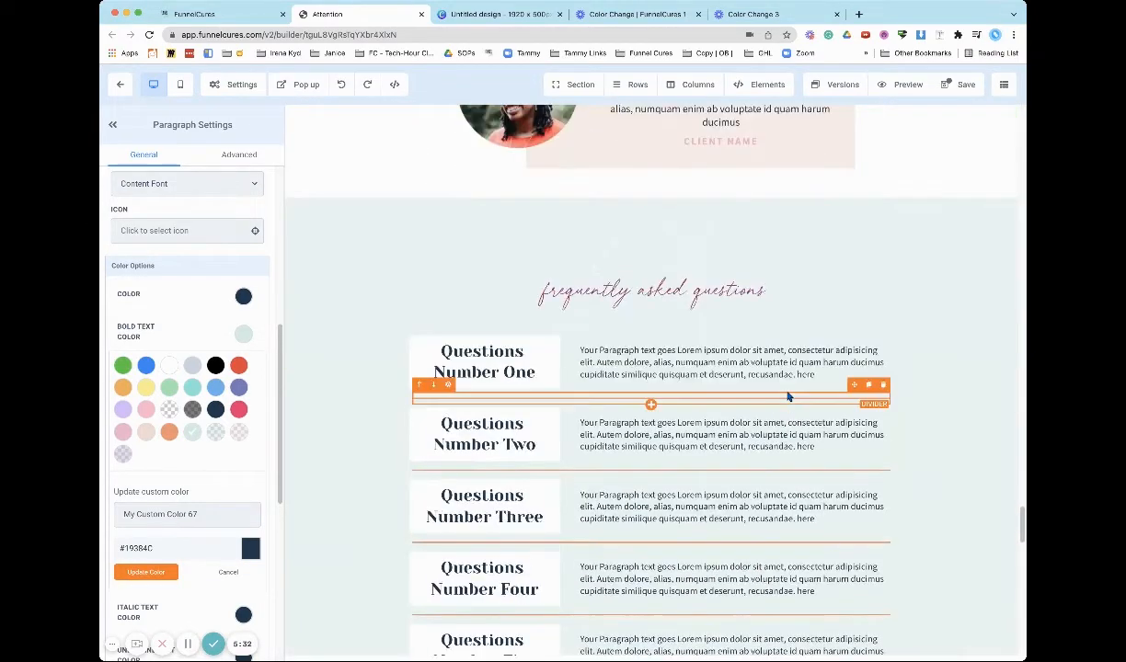
{"action": "scroll", "coordinate": [787, 397], "scroll_direction": "down", "scroll_amount": 14}
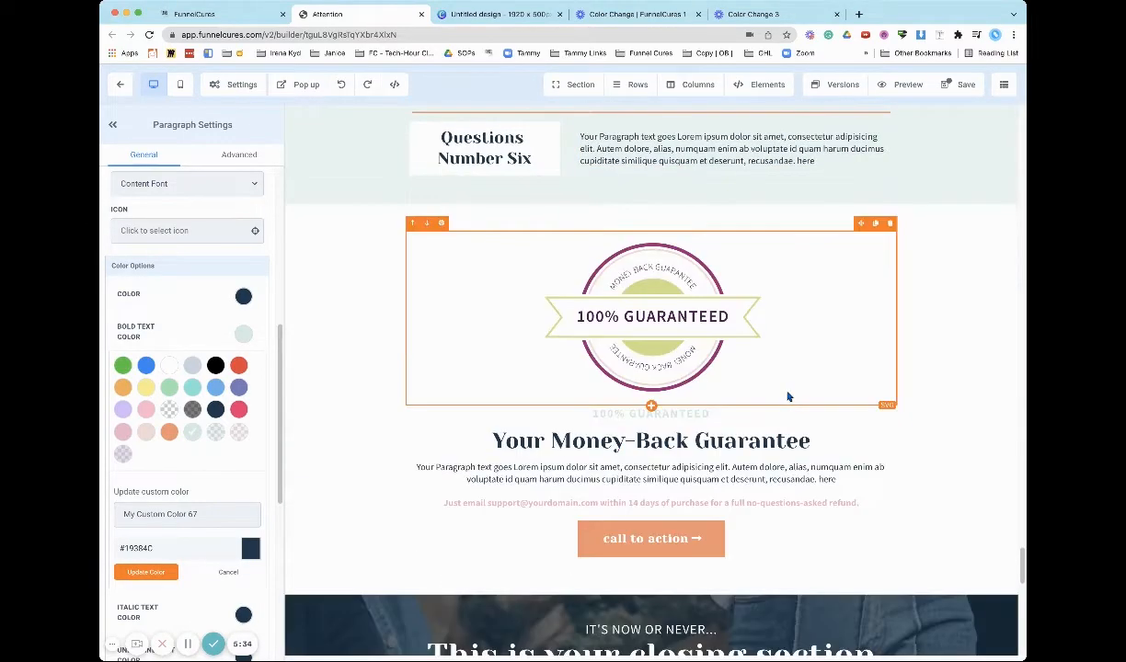
{"action": "scroll", "coordinate": [787, 395], "scroll_direction": "down", "scroll_amount": 15}
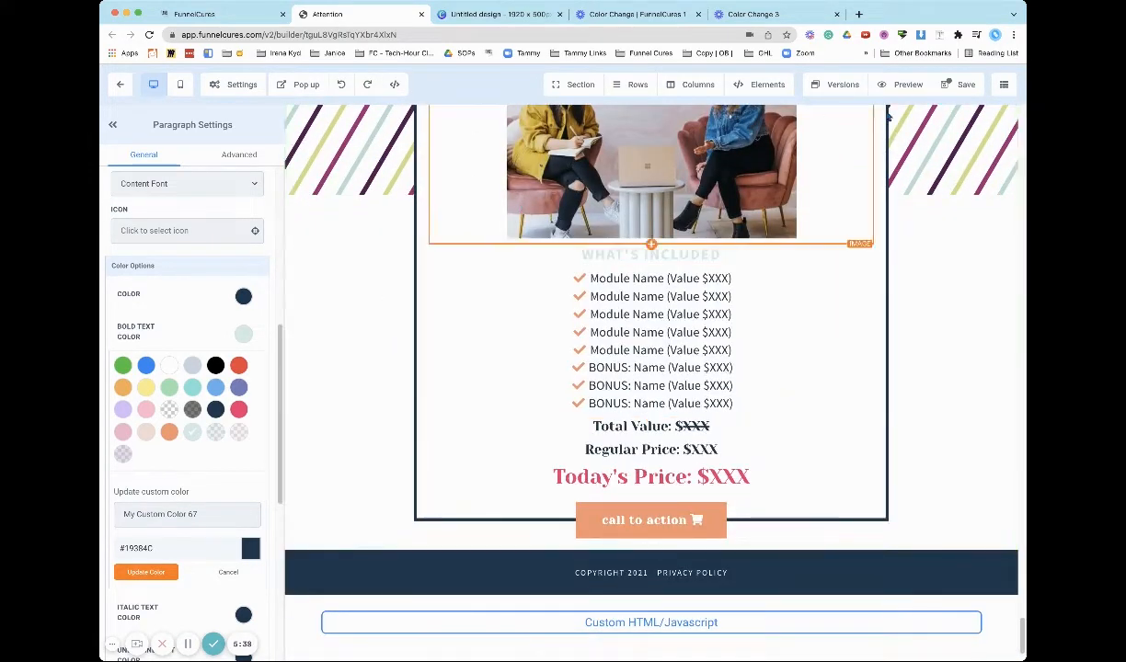
{"action": "left_click", "coordinate": [955, 86]}
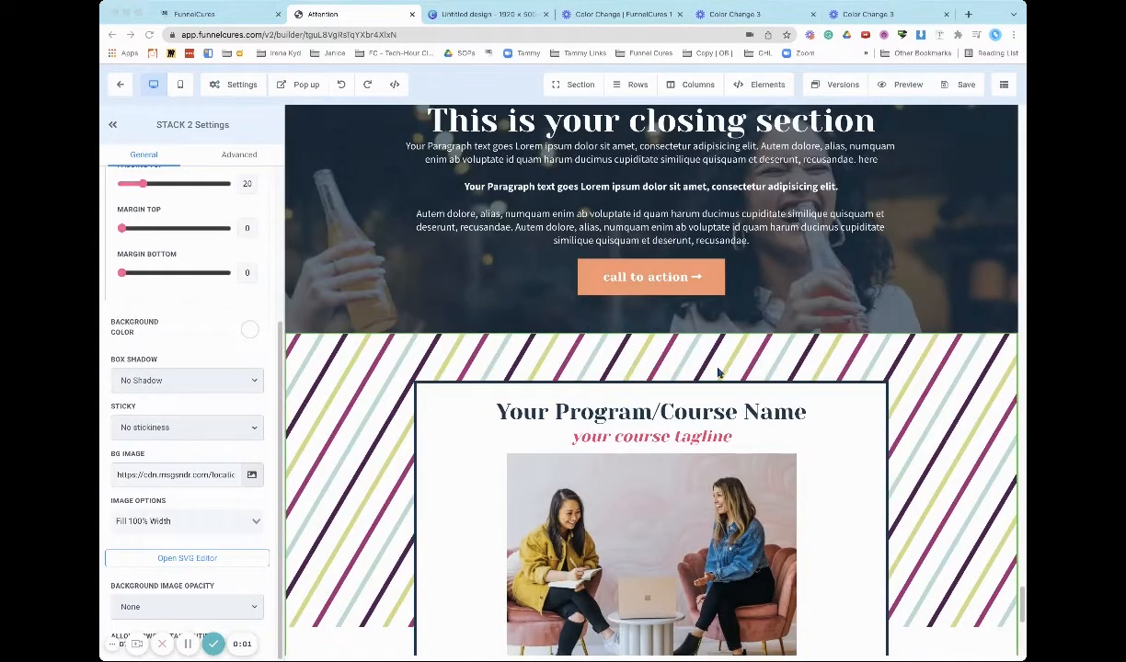
Open the raw SVG code of the striped background behind the Program/Course Name box below the closing section.
{"action": "scroll", "coordinate": [718, 372], "scroll_direction": "up", "scroll_amount": 1}
{"action": "scroll", "coordinate": [729, 374], "scroll_direction": "down", "scroll_amount": 2}
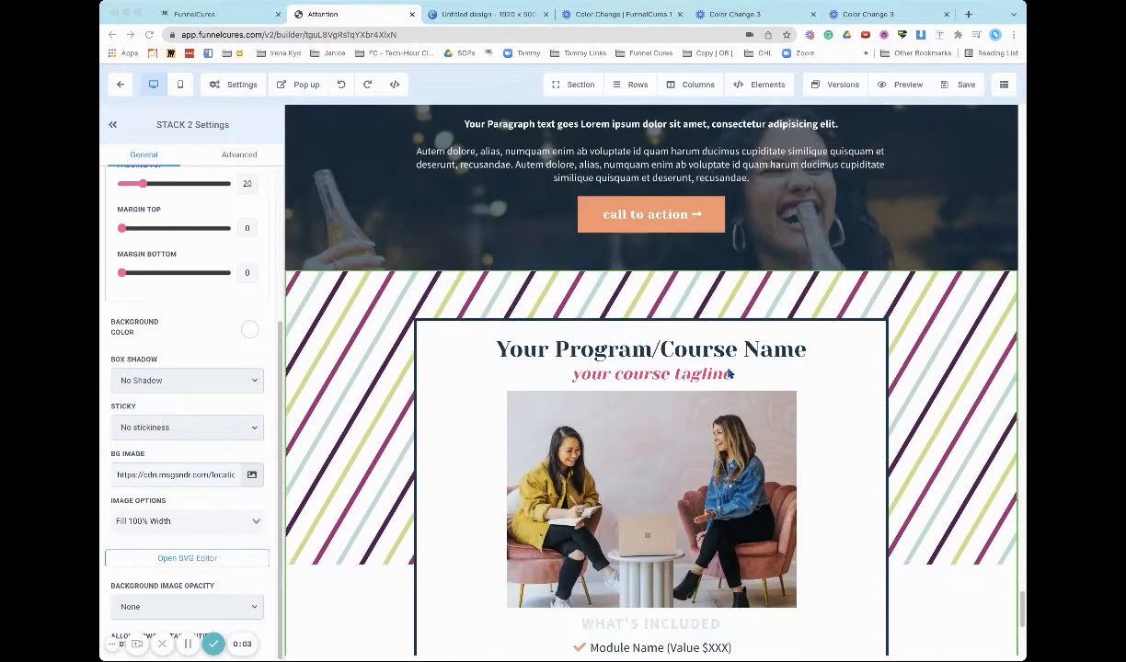
{"action": "left_click", "coordinate": [354, 332]}
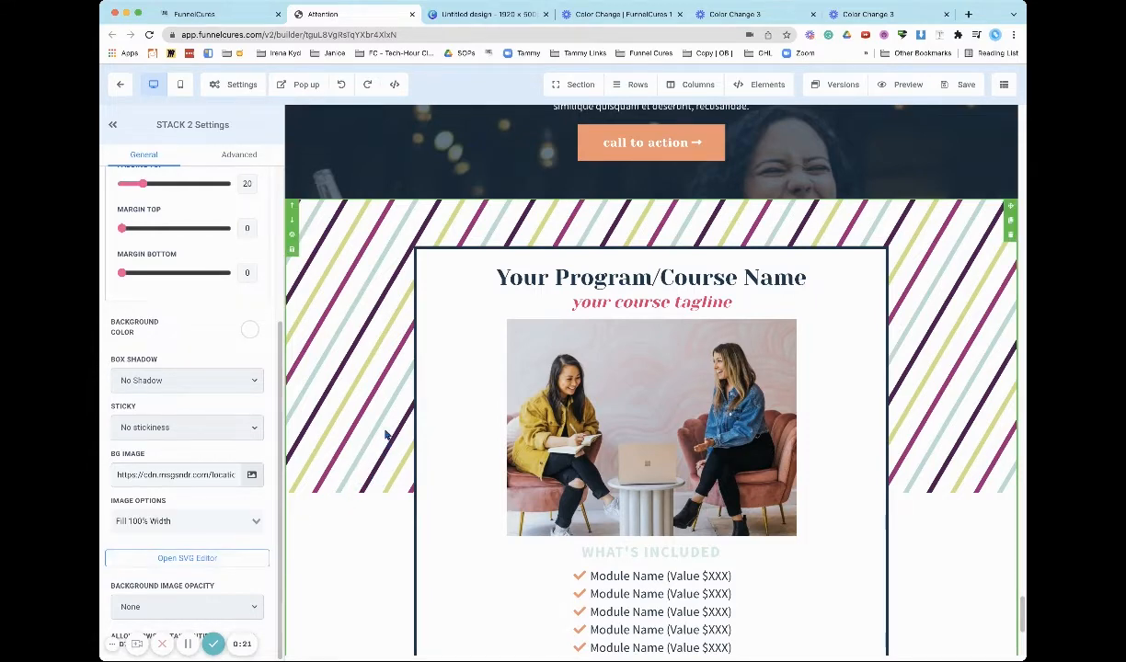
{"action": "scroll", "coordinate": [373, 449], "scroll_direction": "up", "scroll_amount": 1}
{"action": "scroll", "coordinate": [381, 467], "scroll_direction": "down", "scroll_amount": 1}
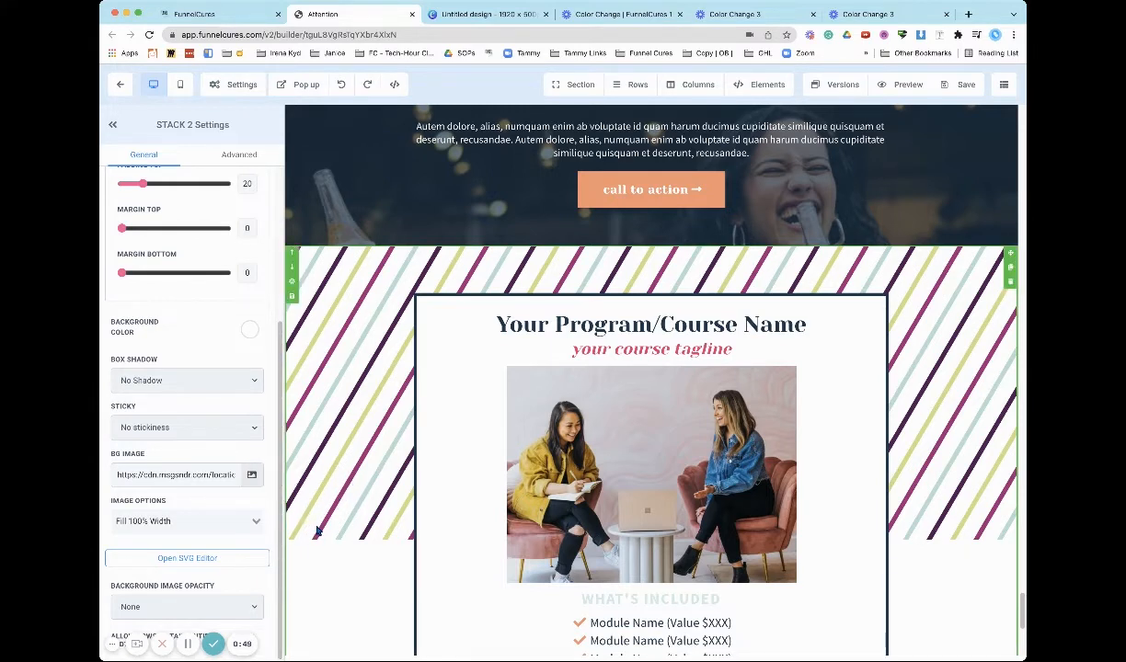
{"action": "left_click", "coordinate": [185, 559]}
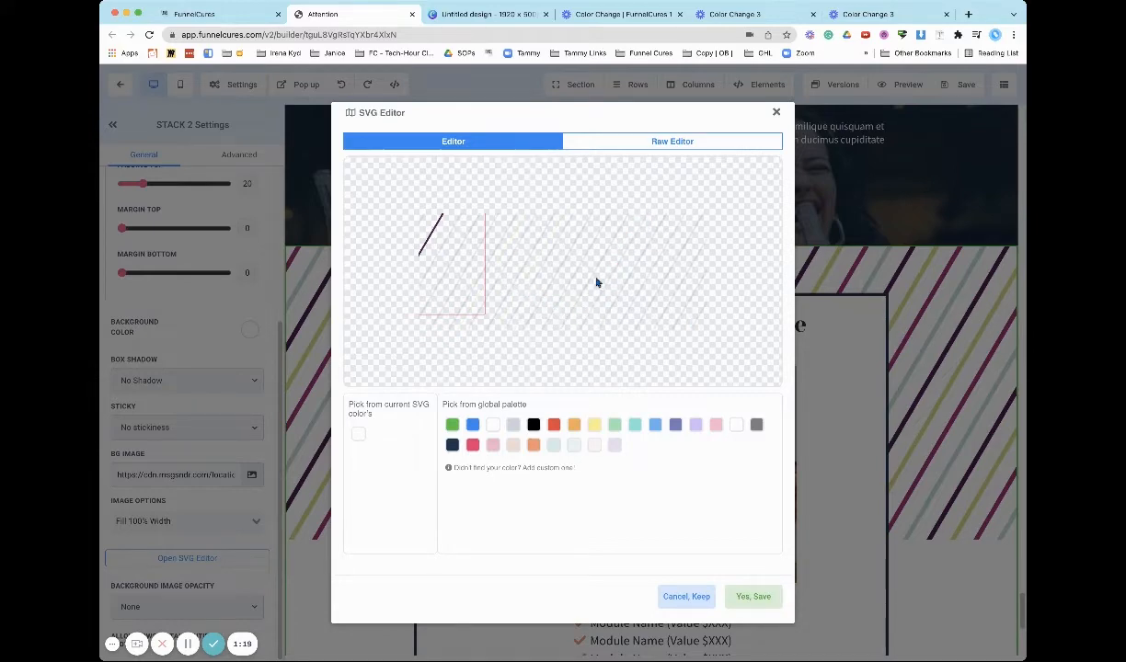
{"action": "left_click", "coordinate": [655, 143]}
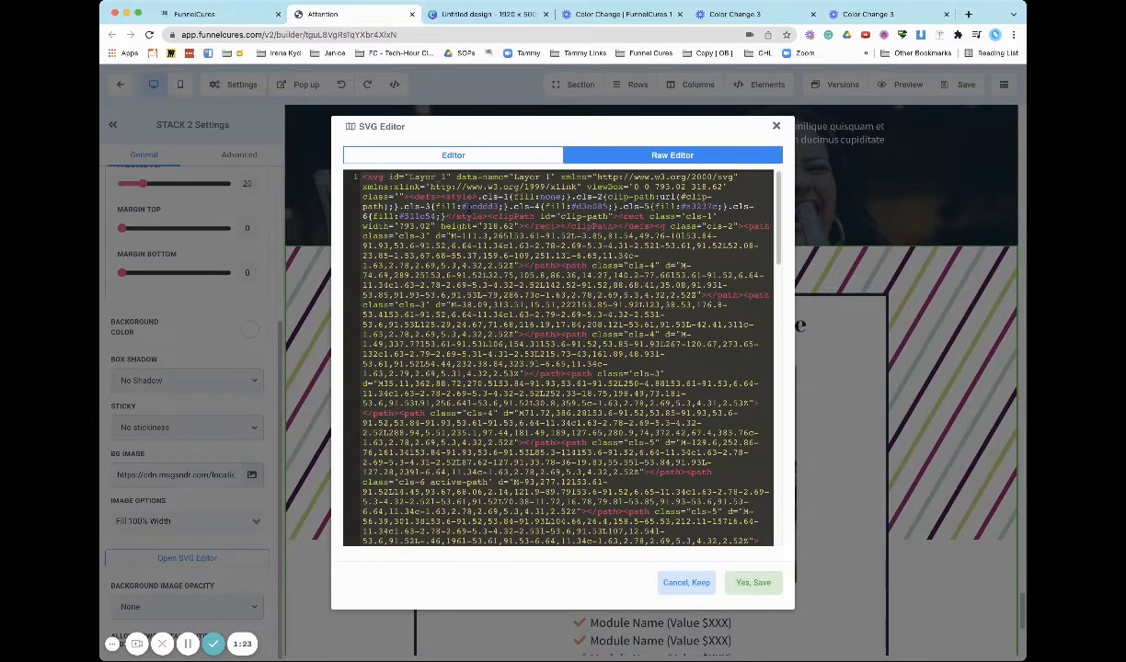
Locate the stripe fill colors in the SVG style definitions and set the cls-3 fill to #D3ECE6.
{"action": "left_click_drag", "start_coordinate": [469, 207], "coordinate": [493, 207]}
{"action": "left_click_drag", "start_coordinate": [576, 207], "coordinate": [598, 206]}
{"action": "left_click_drag", "start_coordinate": [690, 207], "coordinate": [702, 207]}
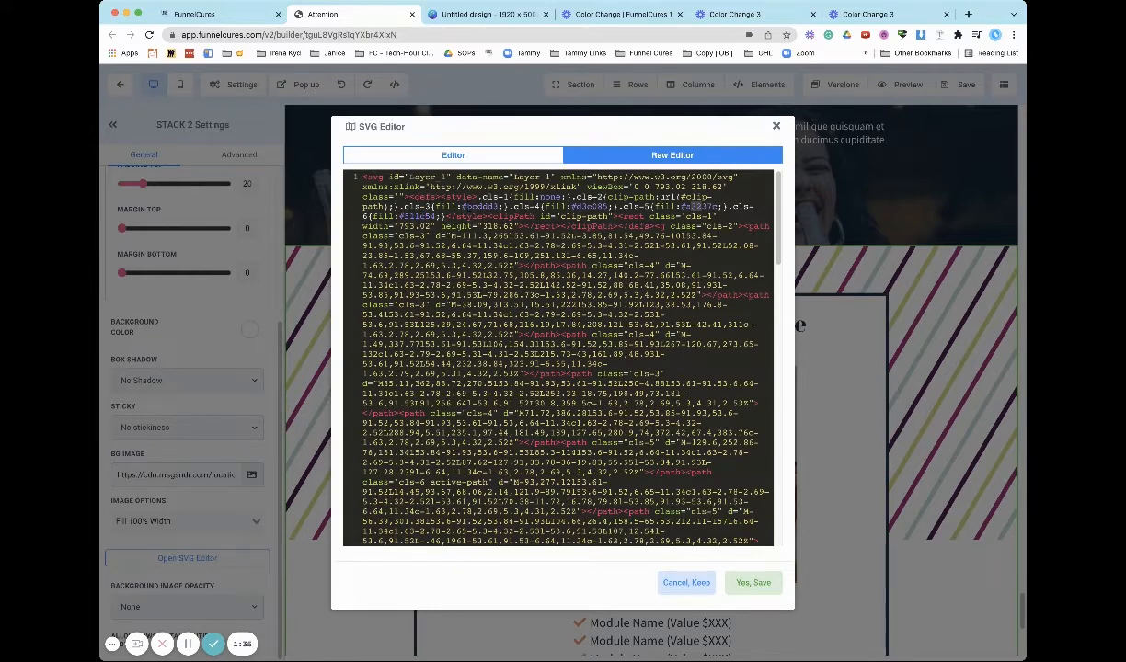
{"action": "left_click_drag", "start_coordinate": [467, 207], "coordinate": [488, 207]}
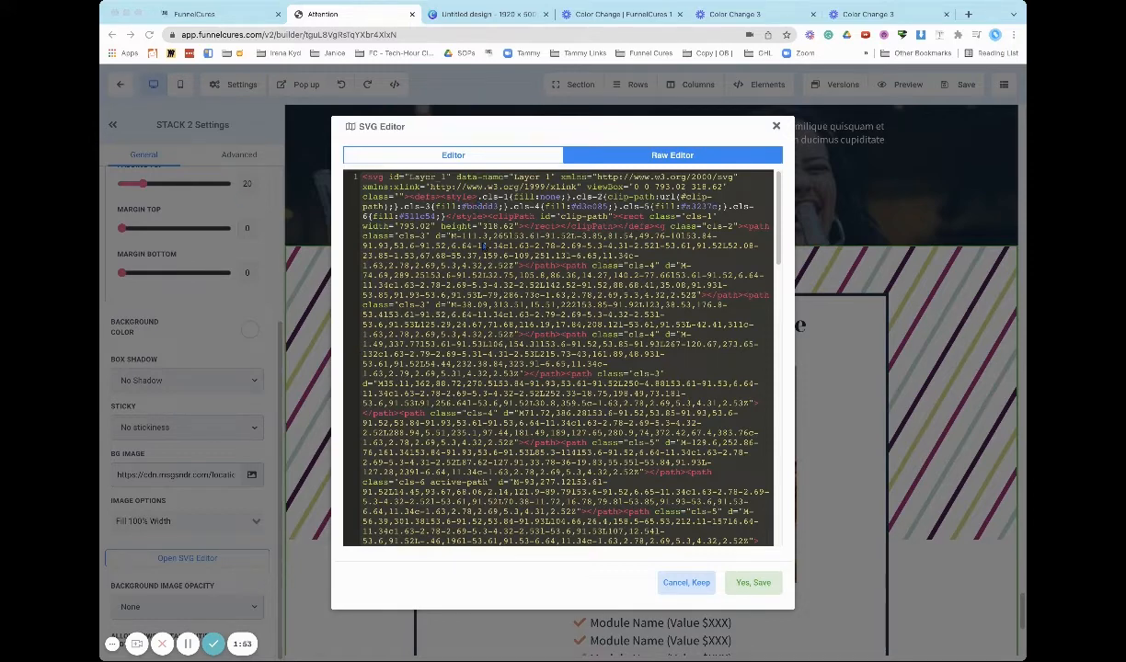
{"action": "left_click", "coordinate": [468, 205]}
{"action": "left_click_drag", "start_coordinate": [462, 207], "coordinate": [493, 207]}
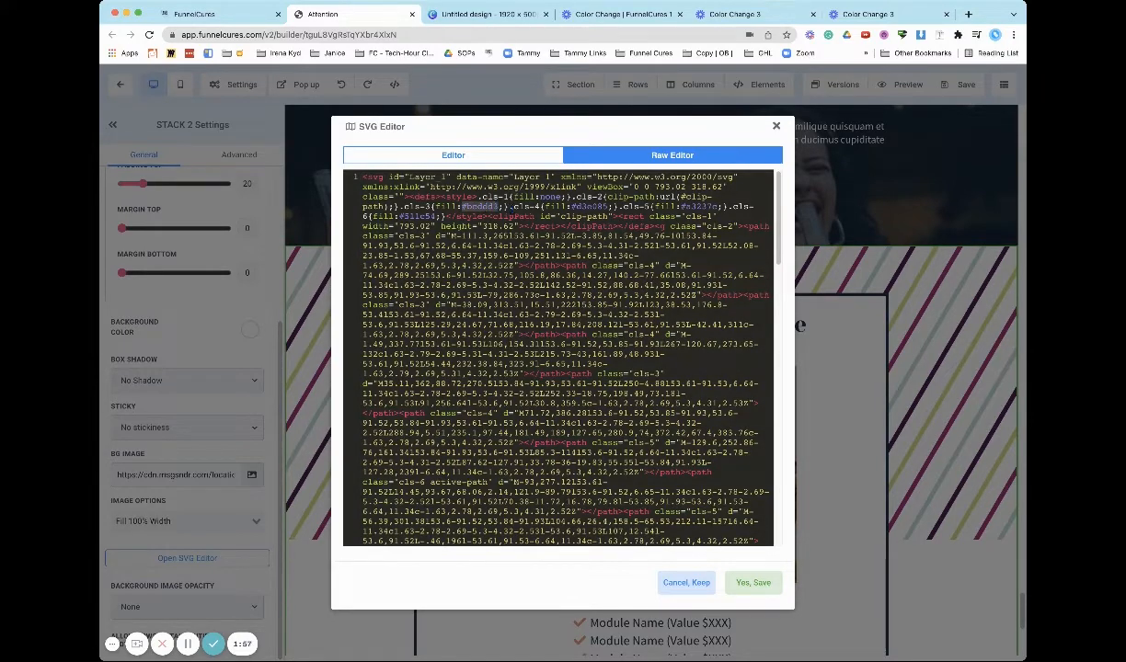
{"action": "type", "text": "#03BC88"}
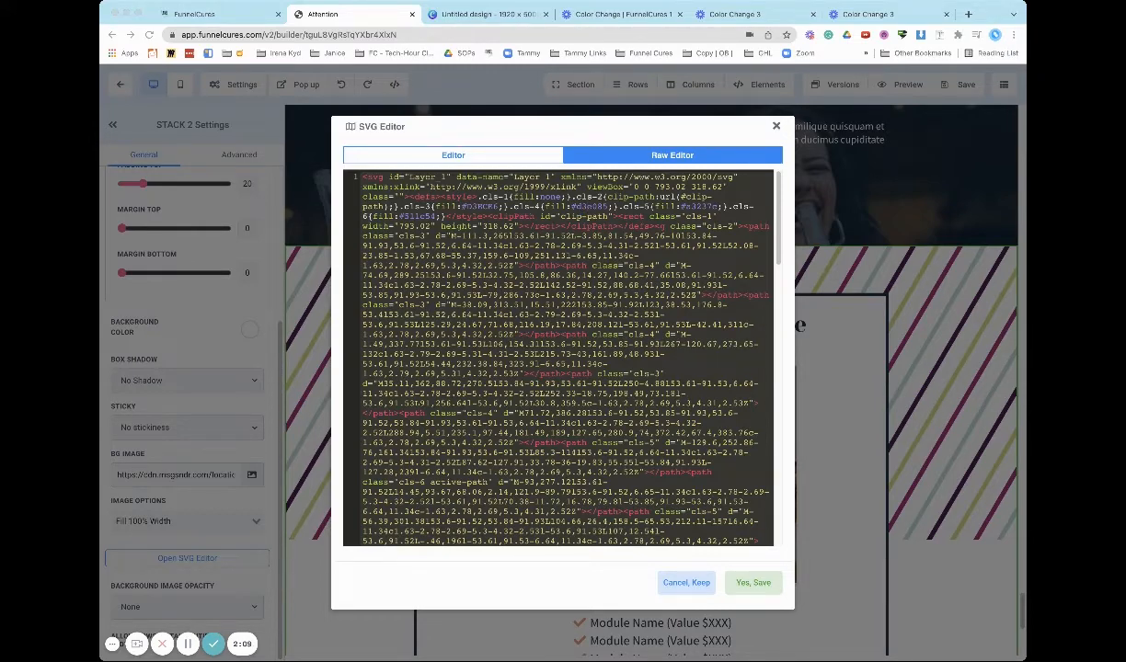
Set the striped background's cls-4 fill to #E39470 and its cls-5 fill to #EE2A6E.
{"action": "left_click", "coordinate": [549, 198]}
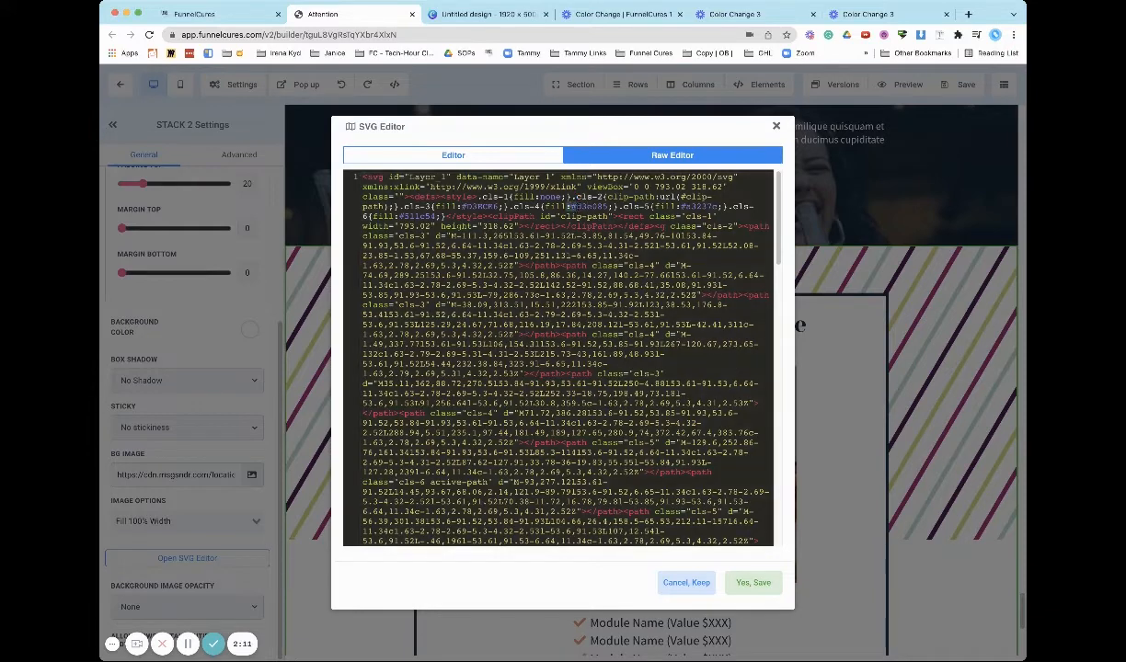
{"action": "left_click_drag", "start_coordinate": [572, 207], "coordinate": [602, 207]}
{"action": "type", "text": "#B39470"}
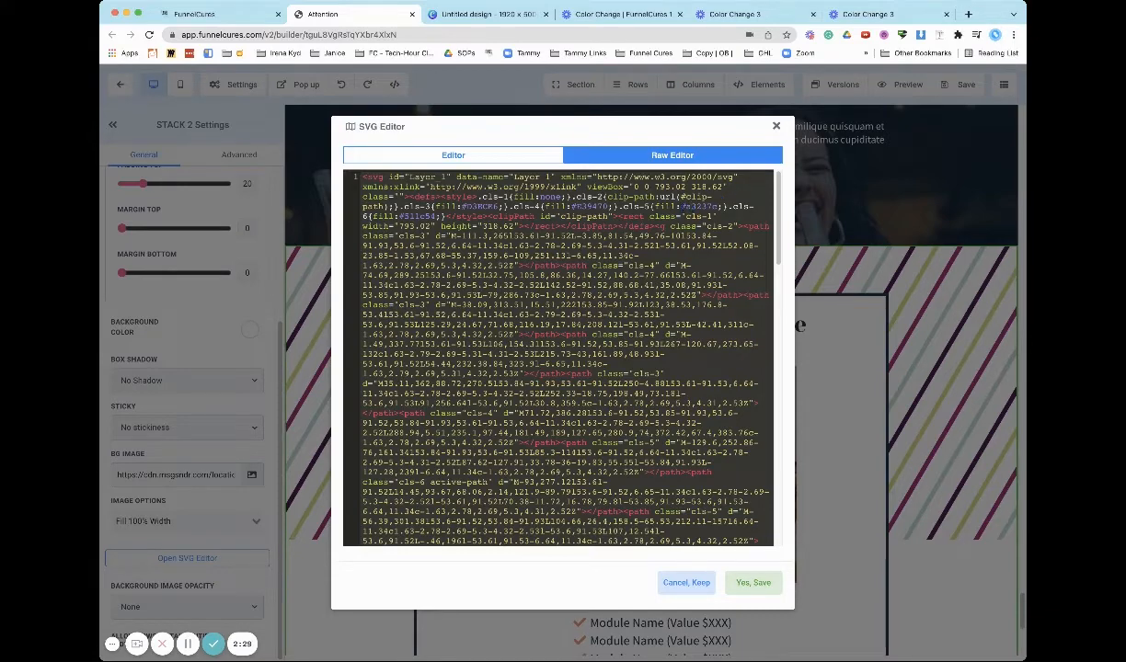
{"action": "left_click_drag", "start_coordinate": [681, 207], "coordinate": [718, 207]}
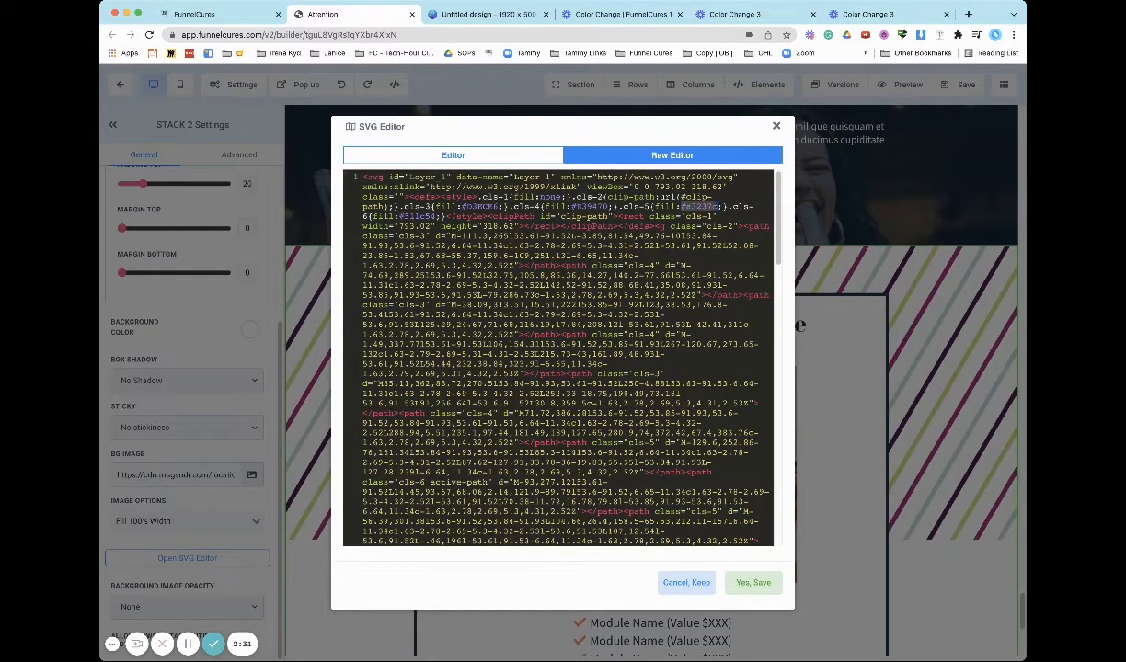
{"action": "type", "text": "#8F2A6E"}
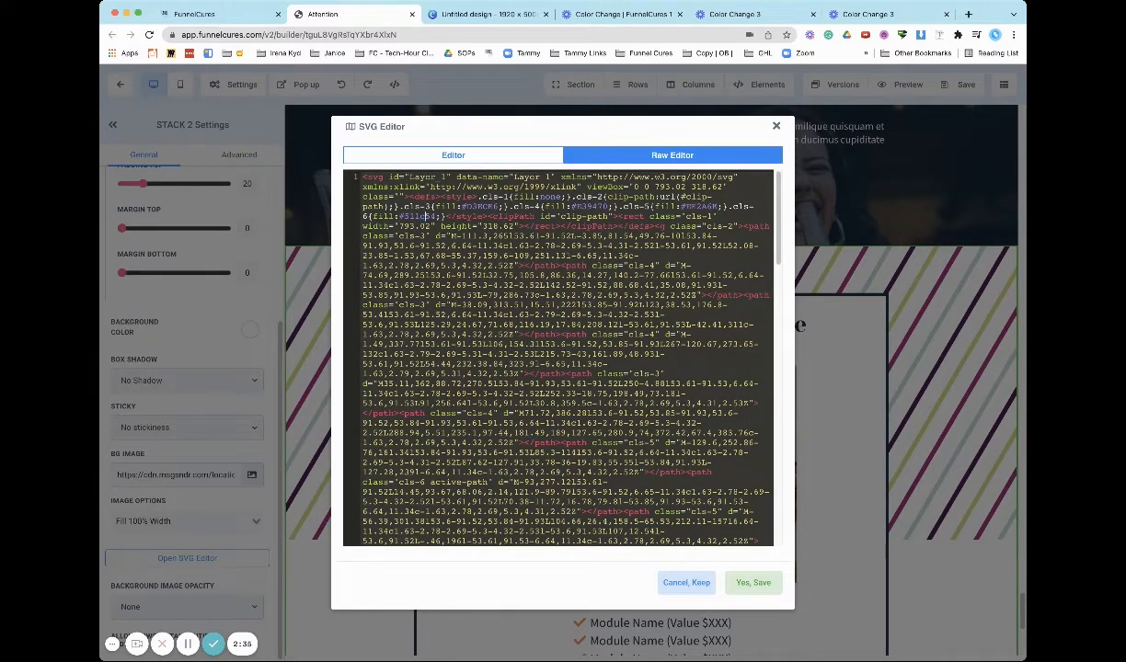
Set the cls-6 stripe fill to #19384C, then apply the SVG changes and save the page.
{"action": "key", "text": "super+Tab"}
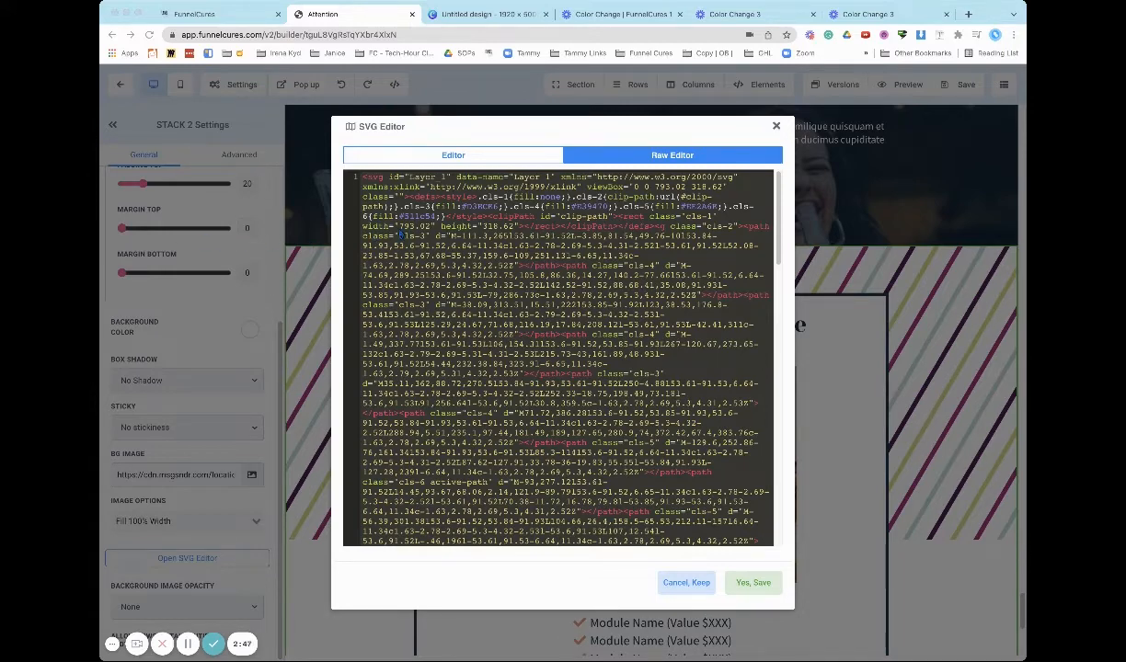
{"action": "double_click", "coordinate": [409, 217]}
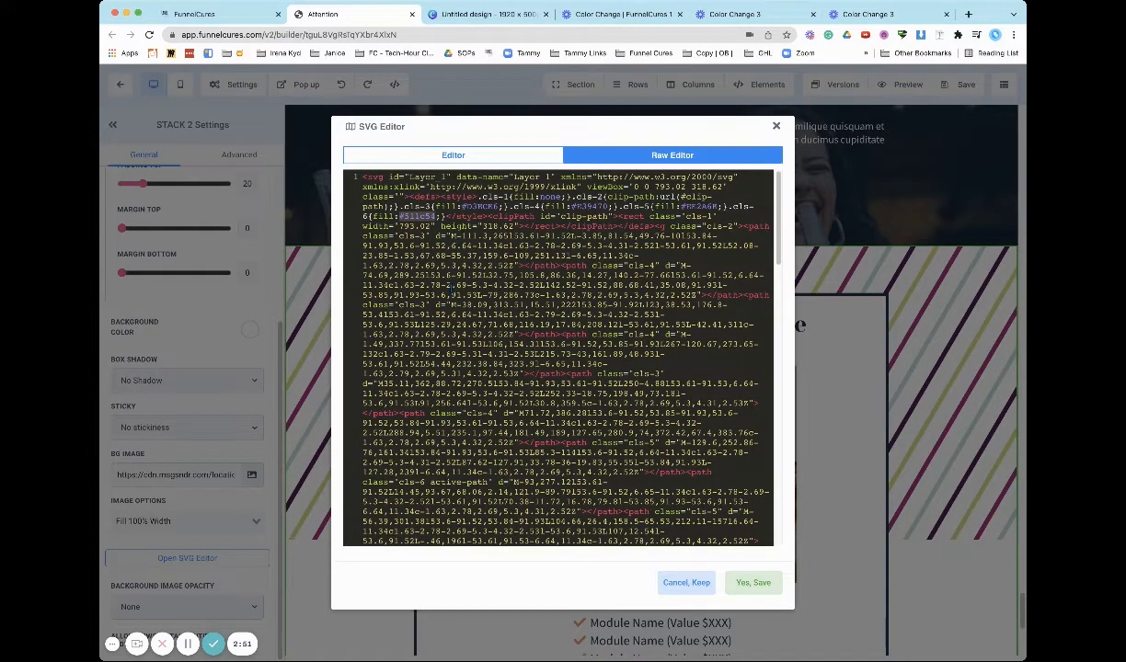
{"action": "type", "text": "#19384c"}
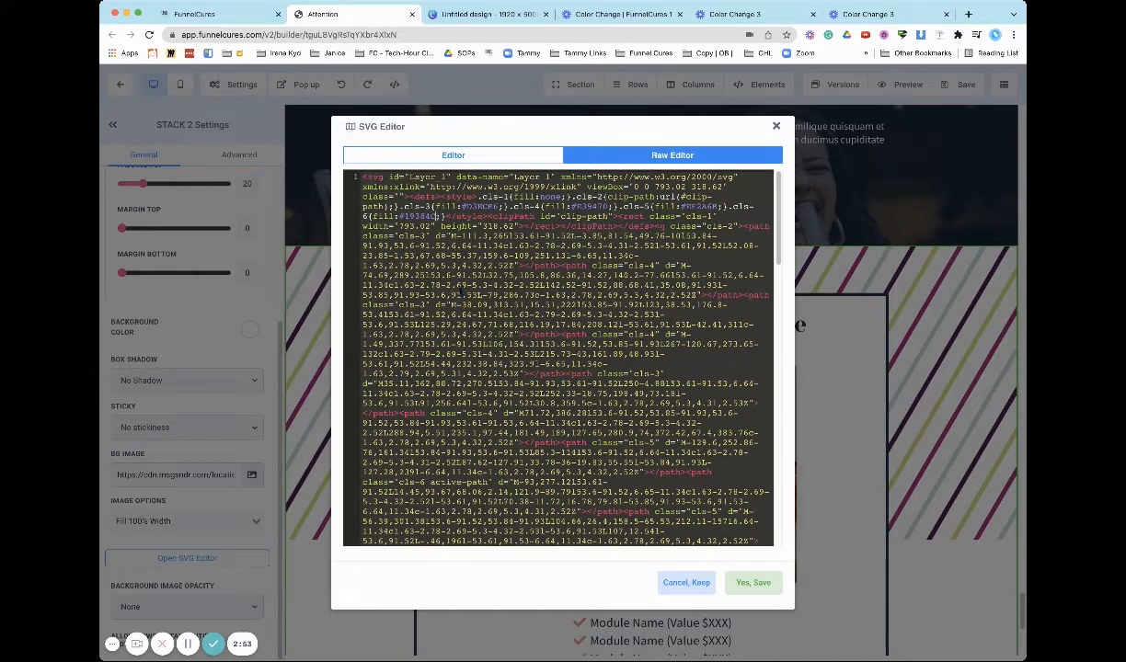
{"action": "left_click", "coordinate": [753, 583]}
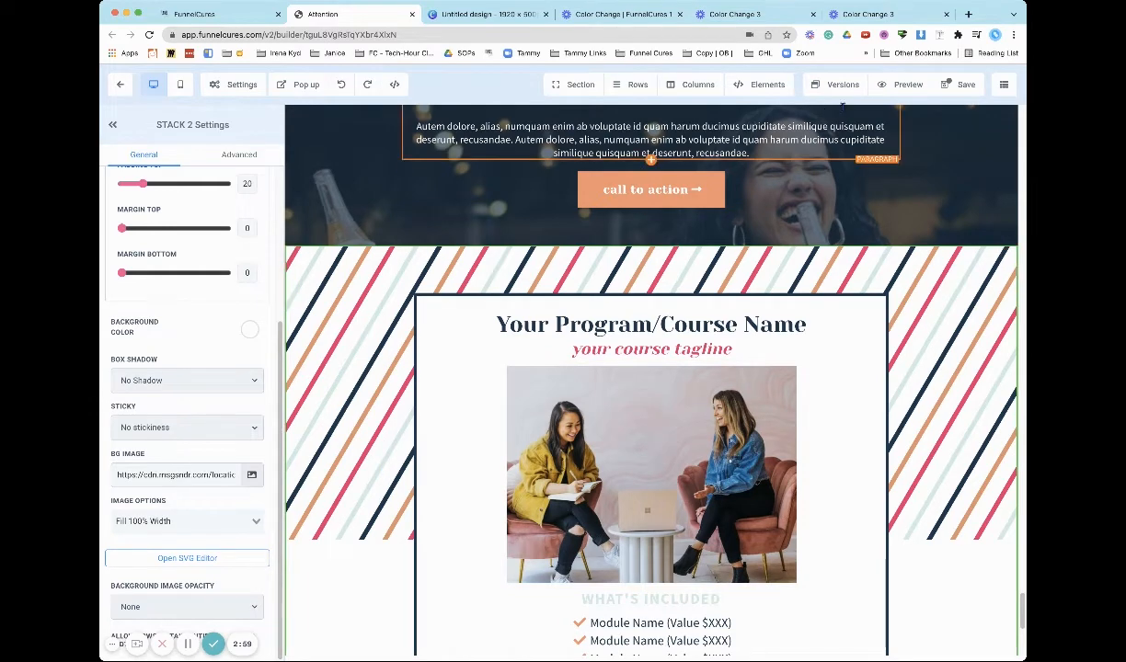
{"action": "left_click", "coordinate": [959, 85]}
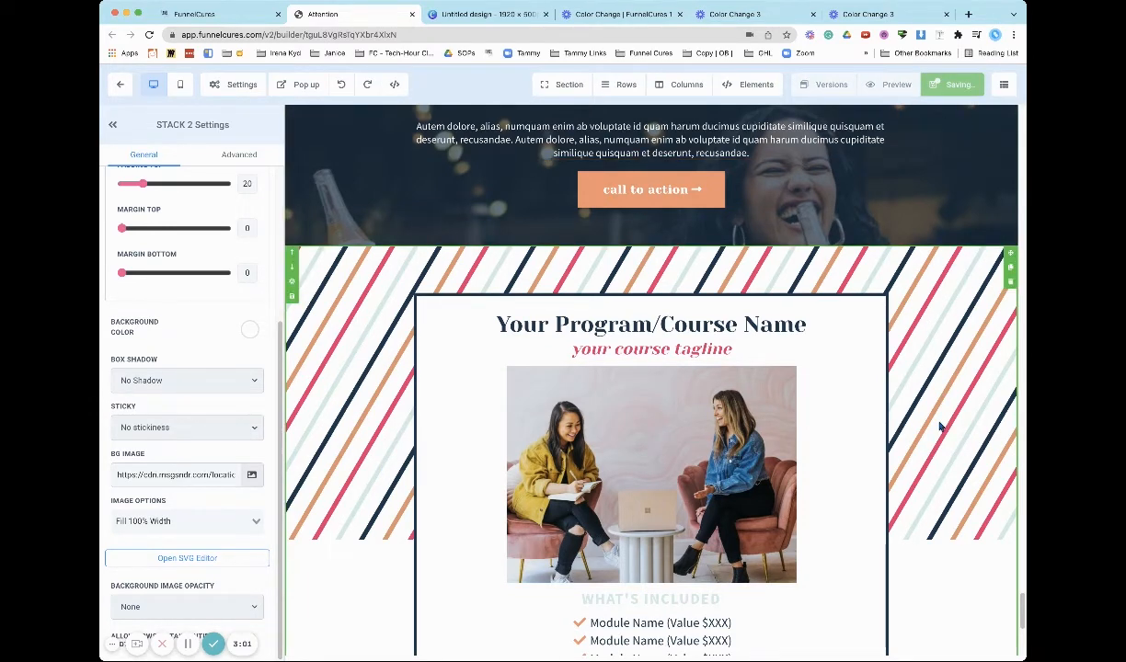
Open the raw SVG code of the 100% Guaranteed badge above the Your Money-Back Guarantee heading.
{"action": "scroll", "coordinate": [955, 466], "scroll_direction": "up", "scroll_amount": 2}
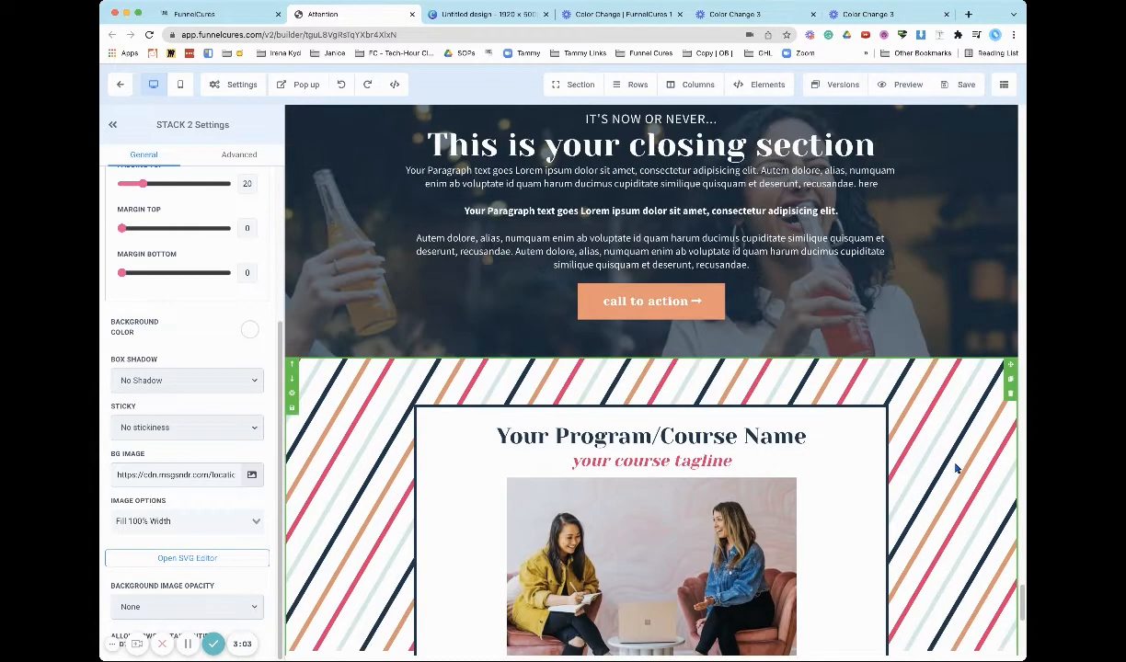
{"action": "scroll", "coordinate": [955, 469], "scroll_direction": "up", "scroll_amount": 5}
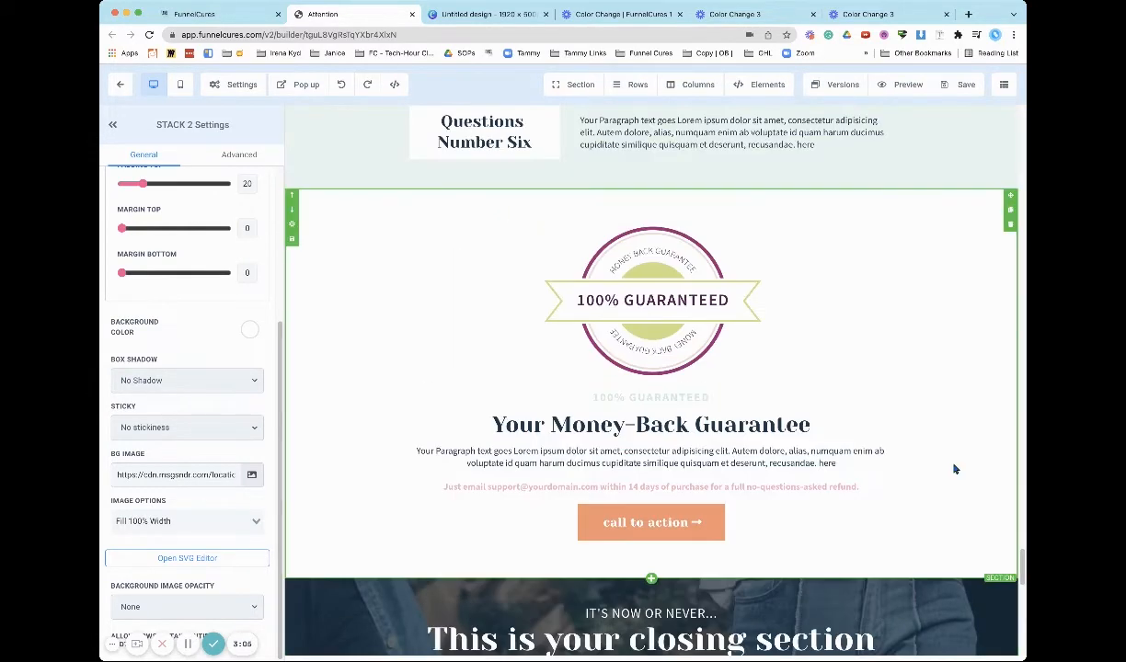
{"action": "scroll", "coordinate": [954, 469], "scroll_direction": "up", "scroll_amount": 2}
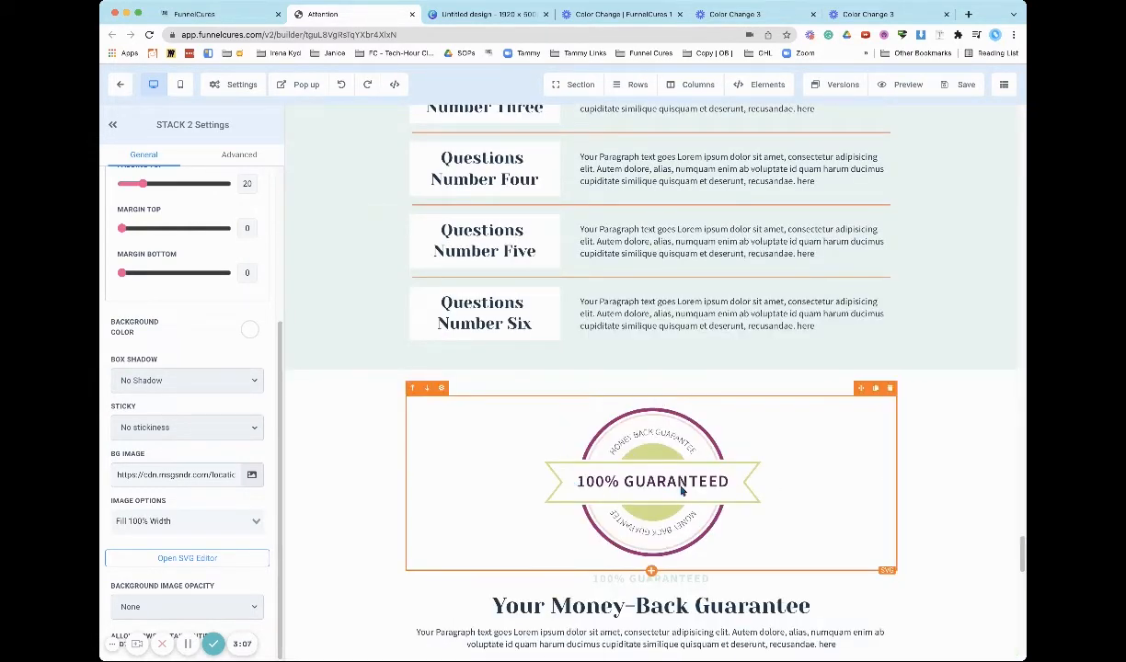
{"action": "left_click", "coordinate": [649, 486]}
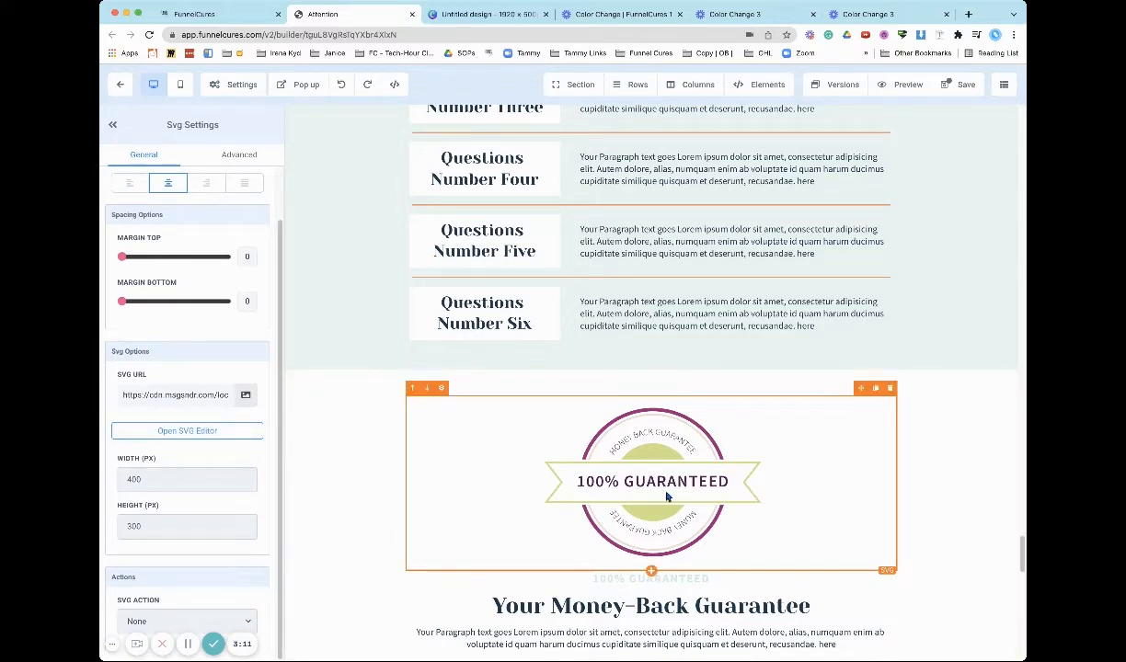
{"action": "left_click", "coordinate": [230, 433]}
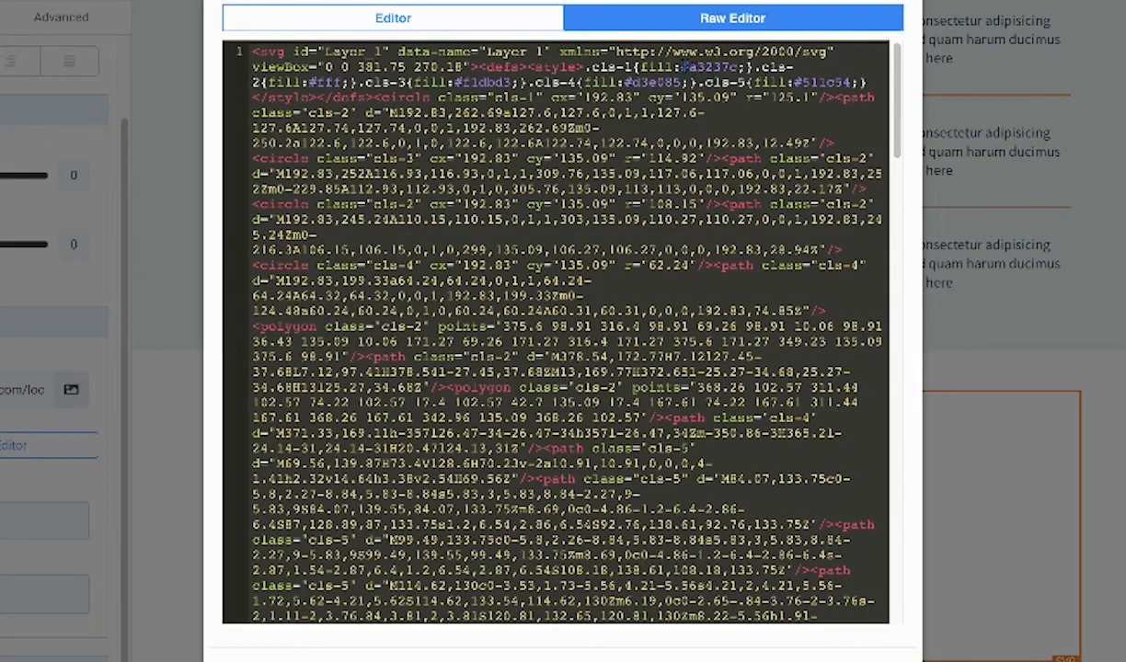
Set the guarantee badge's cls-1 fill to #EE2A63.
{"action": "left_click_drag", "start_coordinate": [724, 67], "coordinate": [738, 62]}
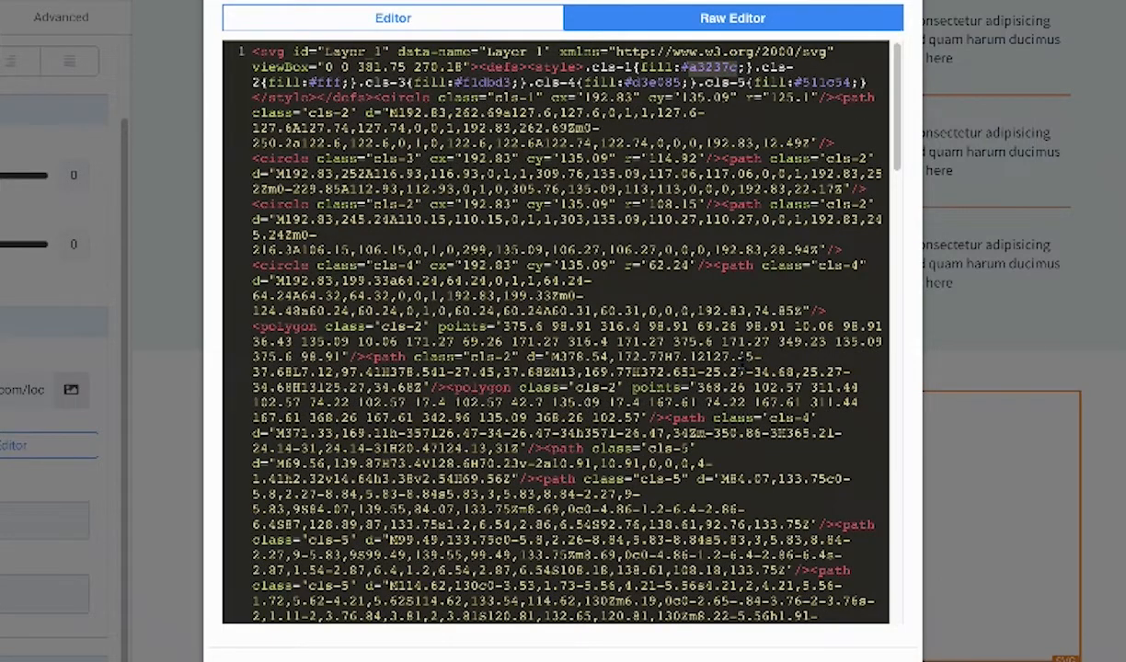
{"action": "type", "text": "EB2"}
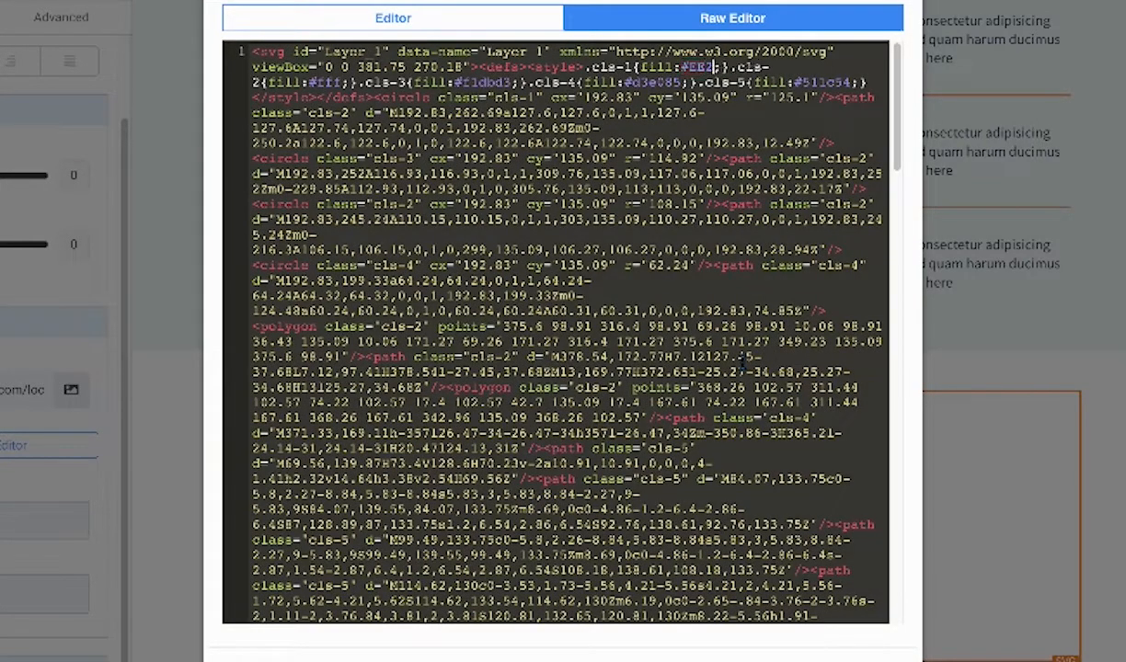
{"action": "type", "text": "A63"}
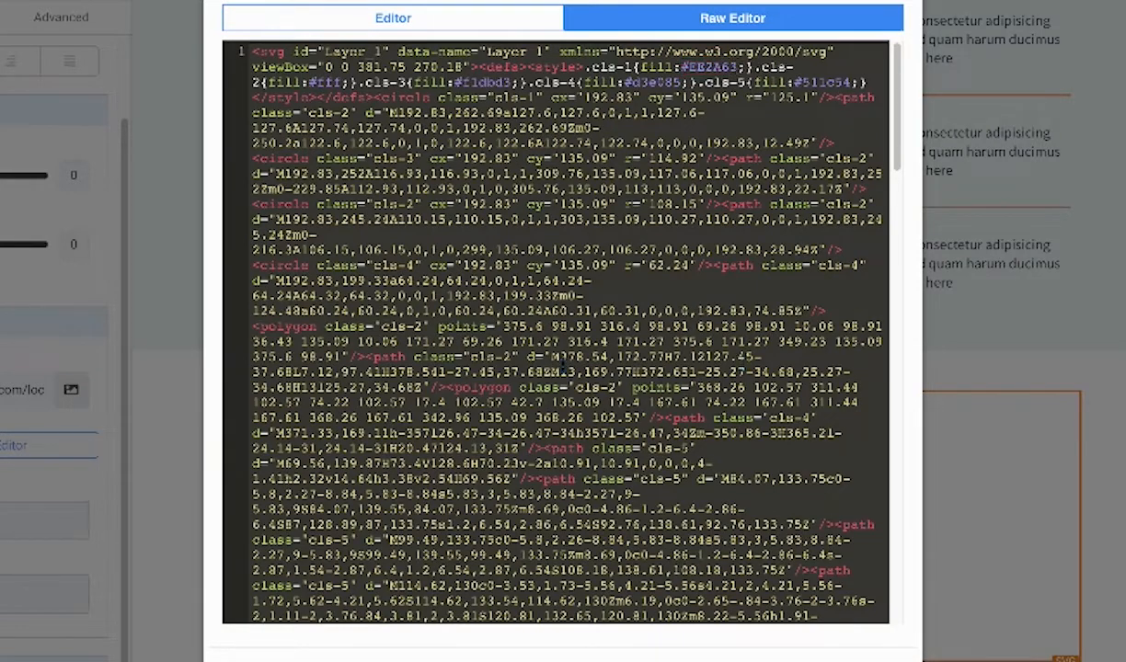
Set the guarantee badge's cls-3 fill to #F9E6EE and its cls-4 fill to #F39470.
{"action": "left_click_drag", "start_coordinate": [461, 82], "coordinate": [509, 82]}
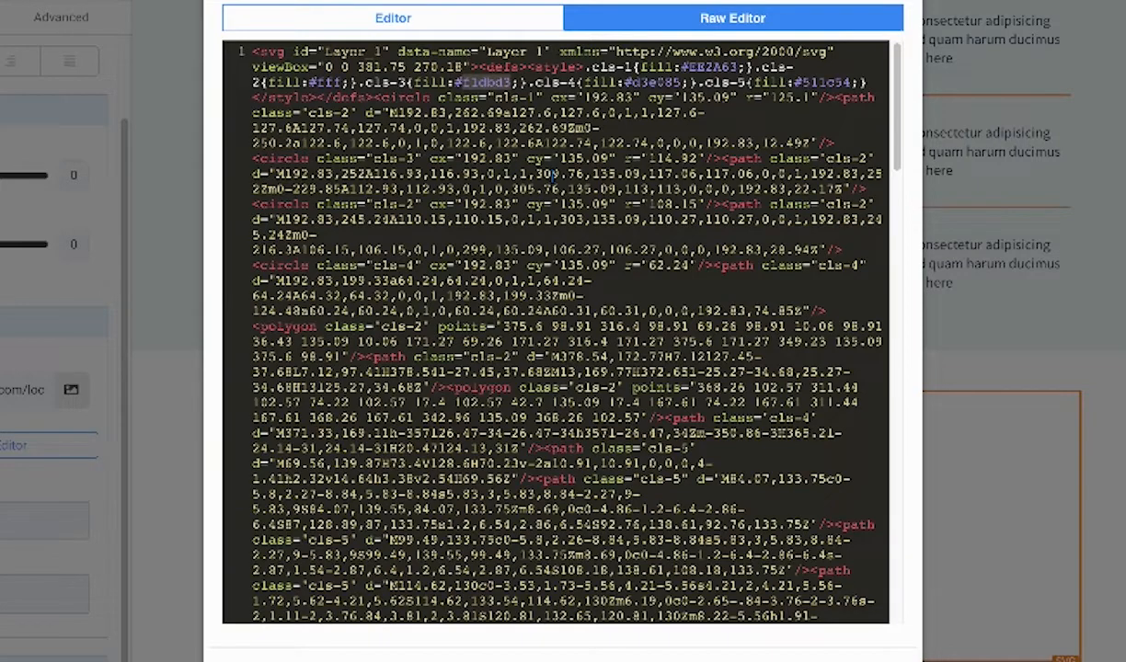
{"action": "type", "text": "f"}
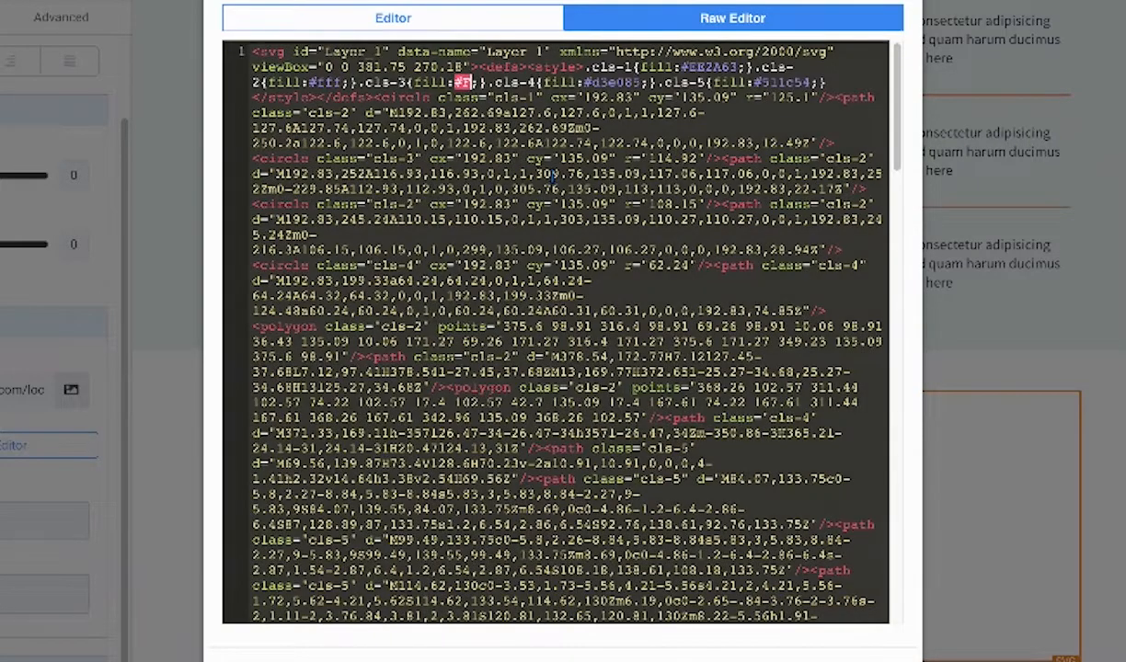
{"action": "type", "text": "9"}
{"action": "type", "text": "B"}
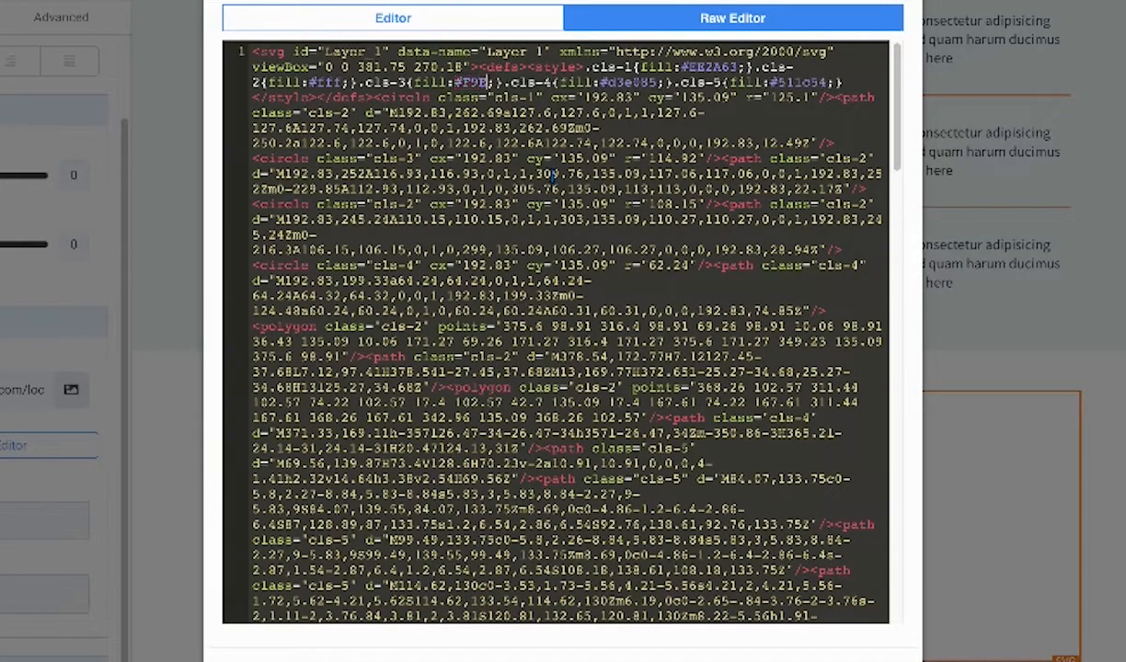
{"action": "type", "text": "6EB"}
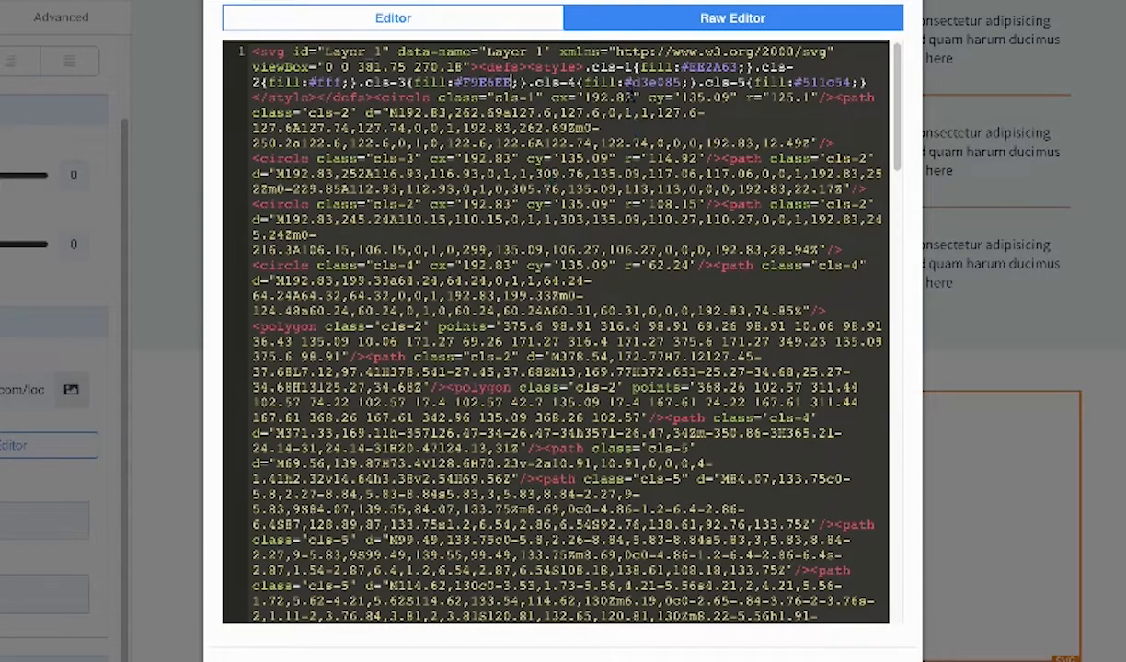
{"action": "left_click_drag", "start_coordinate": [633, 84], "coordinate": [684, 83]}
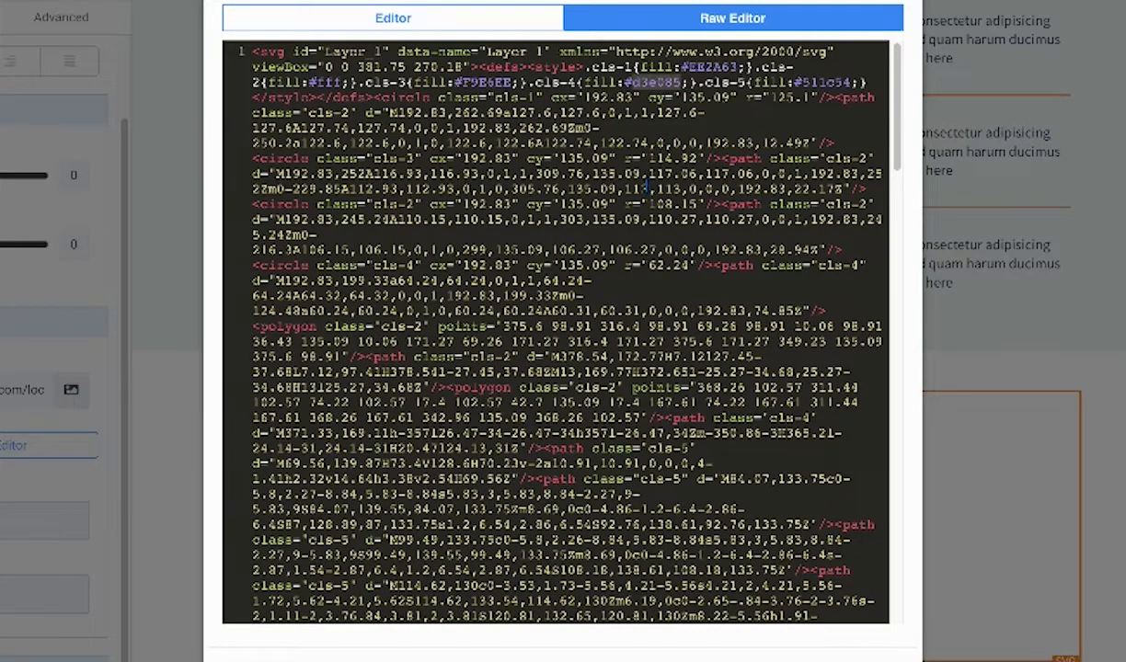
{"action": "type", "text": "fff"}
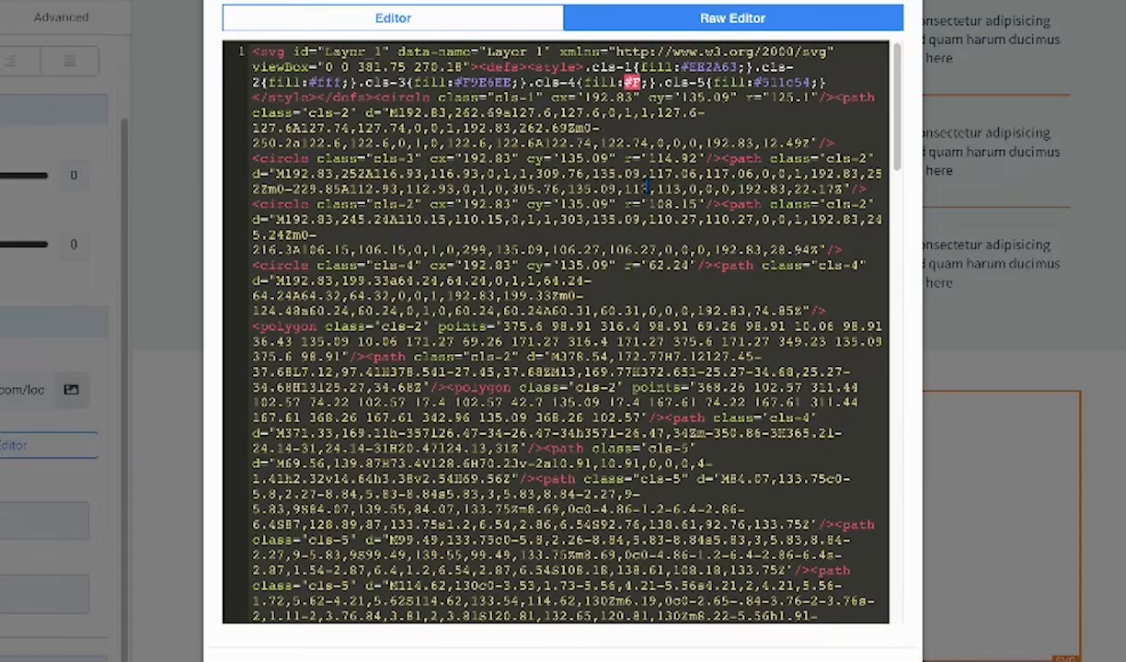
{"action": "type", "text": "39"}
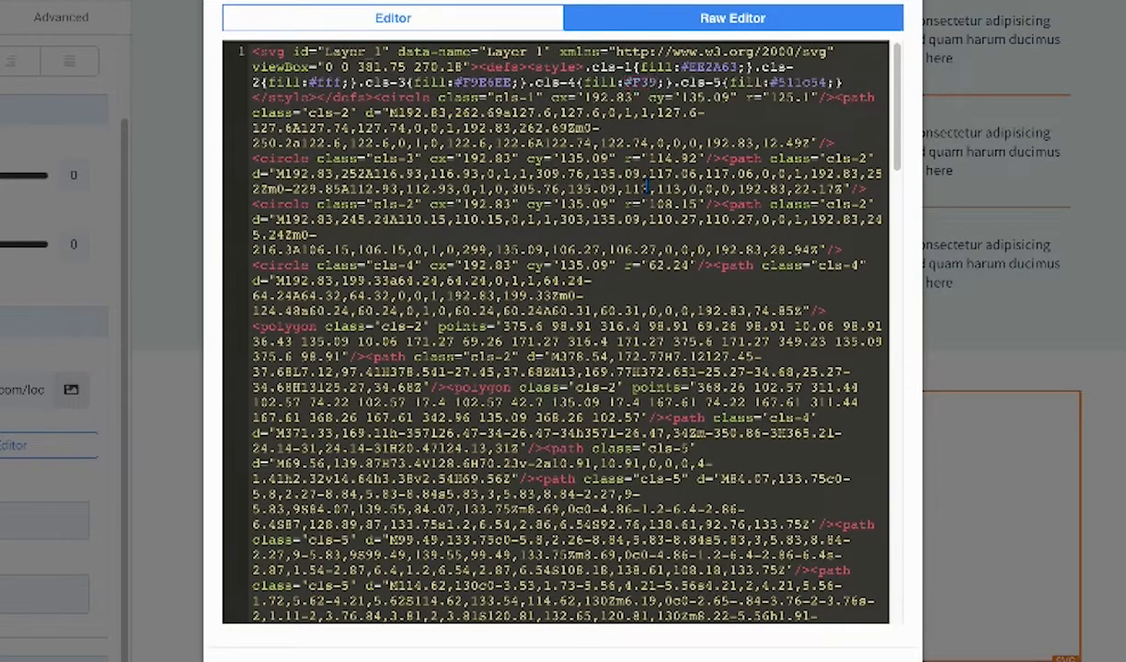
{"action": "type", "text": "470"}
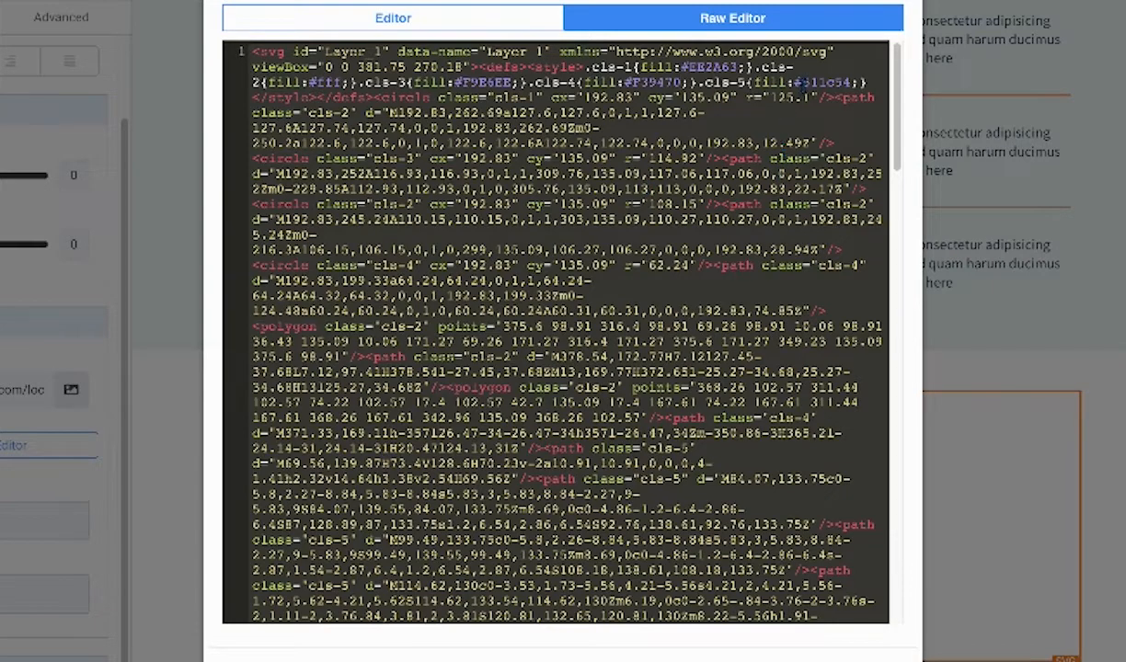
Set the guarantee badge's cls-5 fill to #19384C, then apply the SVG changes and save the page.
{"action": "left_click_drag", "start_coordinate": [802, 83], "coordinate": [850, 82]}
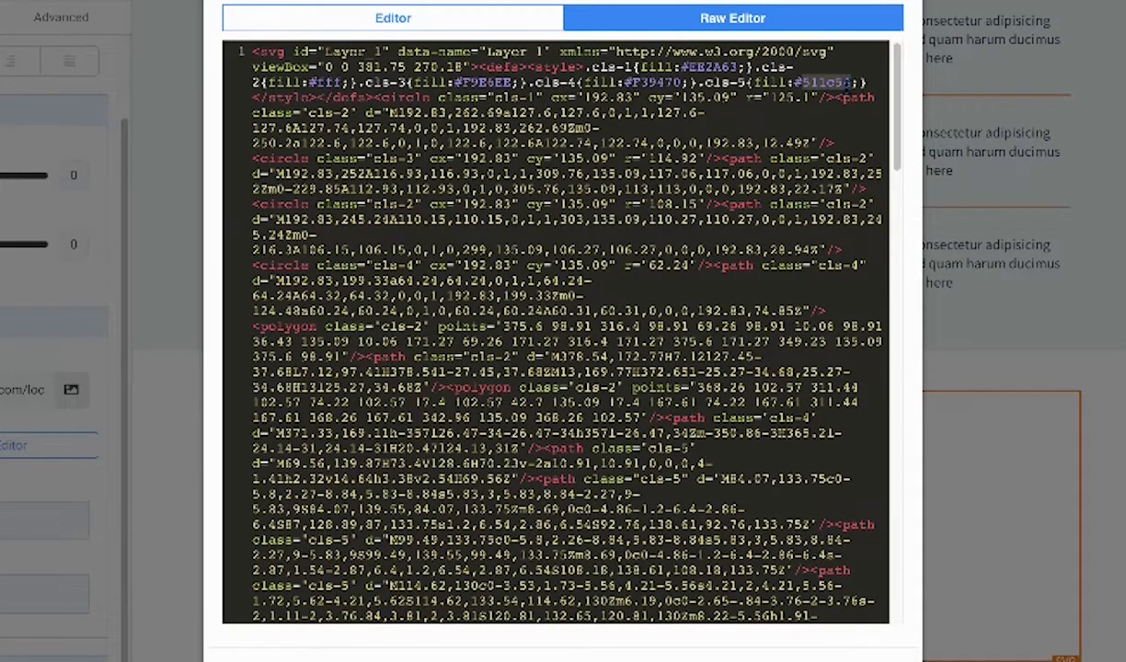
{"action": "type", "text": "419"}
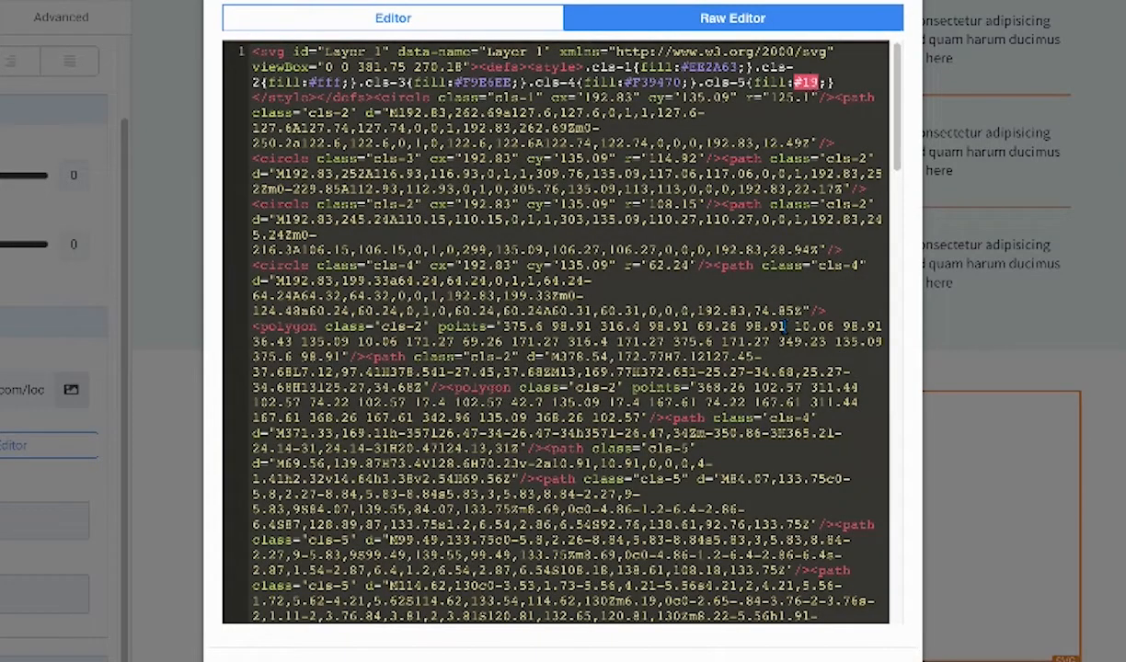
{"action": "type", "text": "384d"}
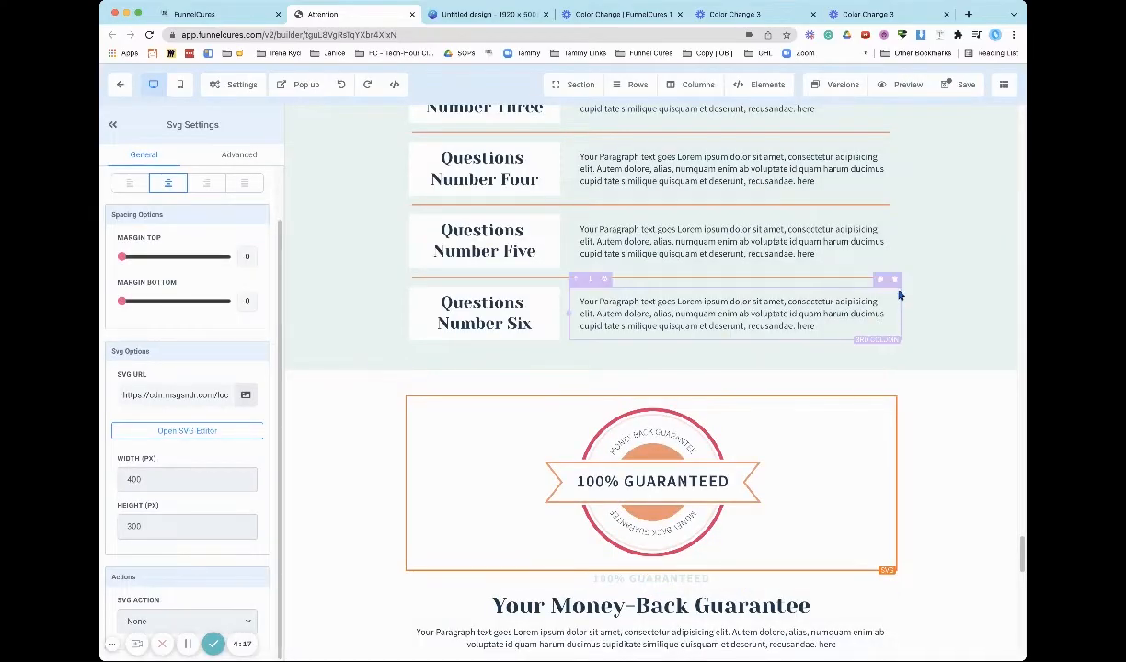
{"action": "left_click", "coordinate": [960, 85]}
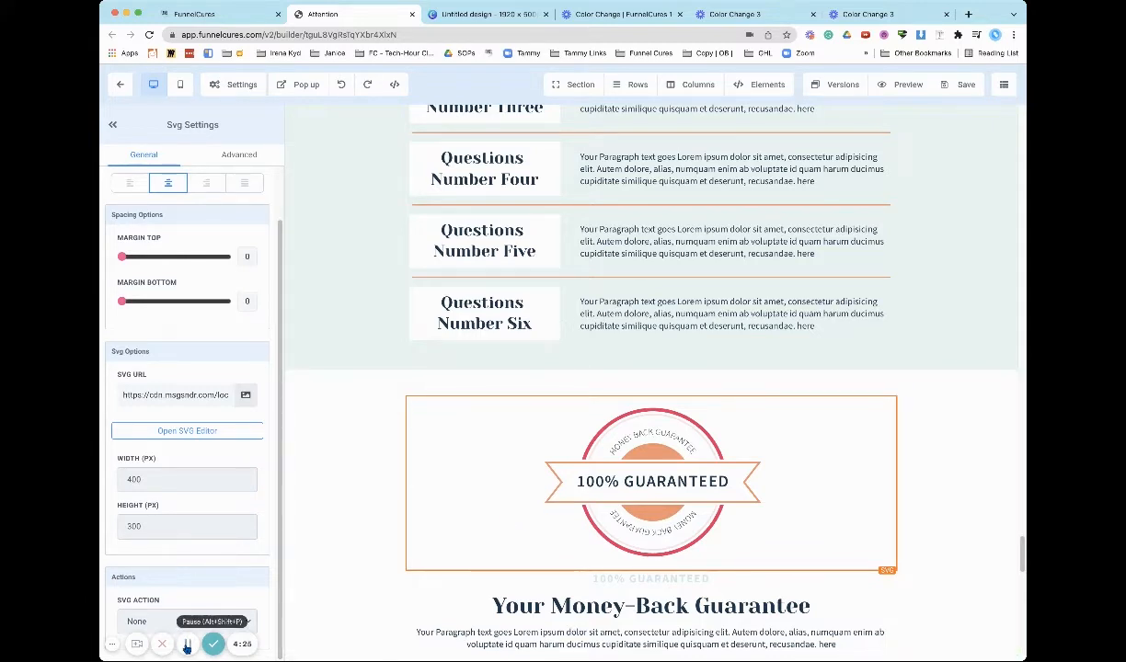
Open the raw SVG code of the frequently asked questions graphic above the Questions Number One row.
{"action": "scroll", "coordinate": [464, 493], "scroll_direction": "down", "scroll_amount": 1}
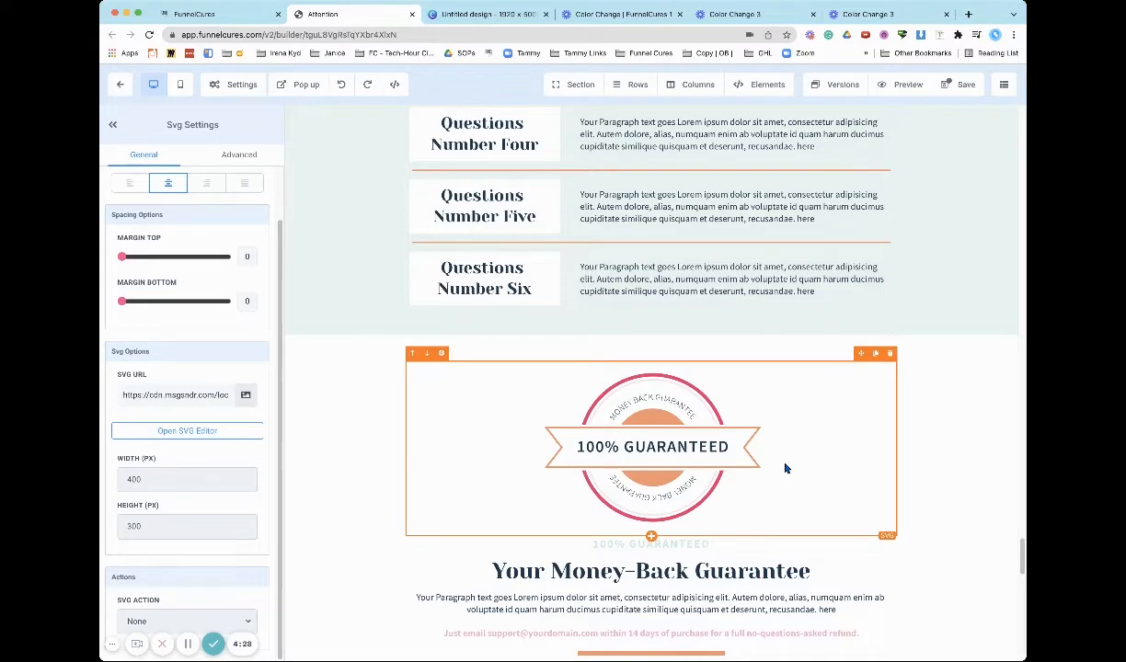
{"action": "scroll", "coordinate": [785, 469], "scroll_direction": "up", "scroll_amount": 5}
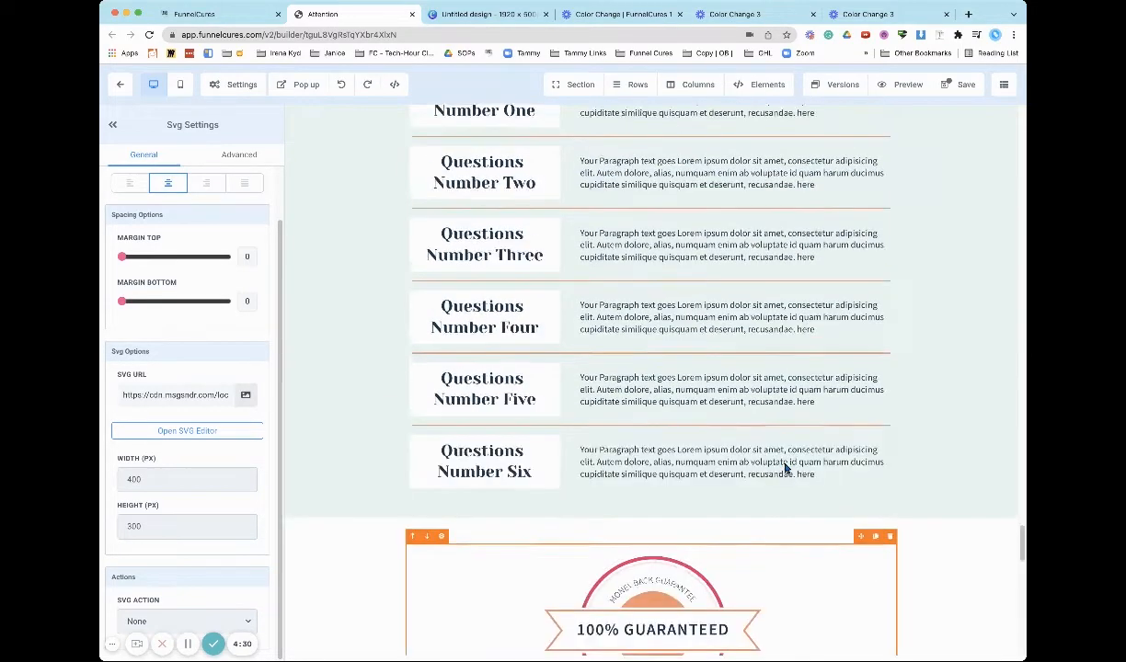
{"action": "scroll", "coordinate": [784, 468], "scroll_direction": "up", "scroll_amount": 8}
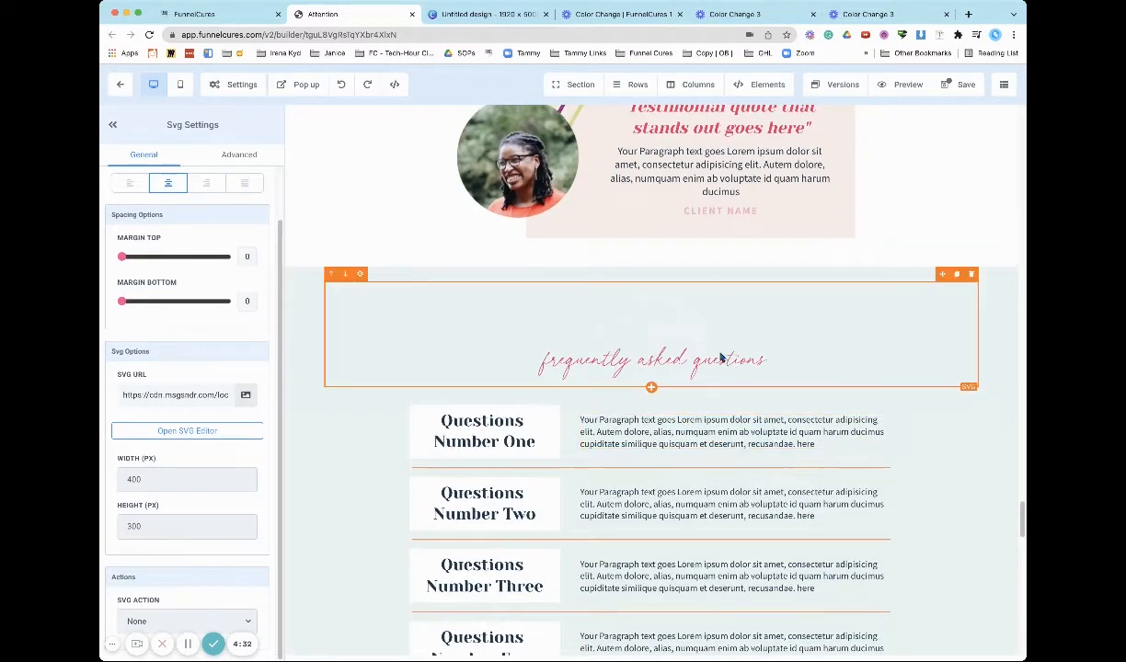
{"action": "left_click", "coordinate": [606, 349]}
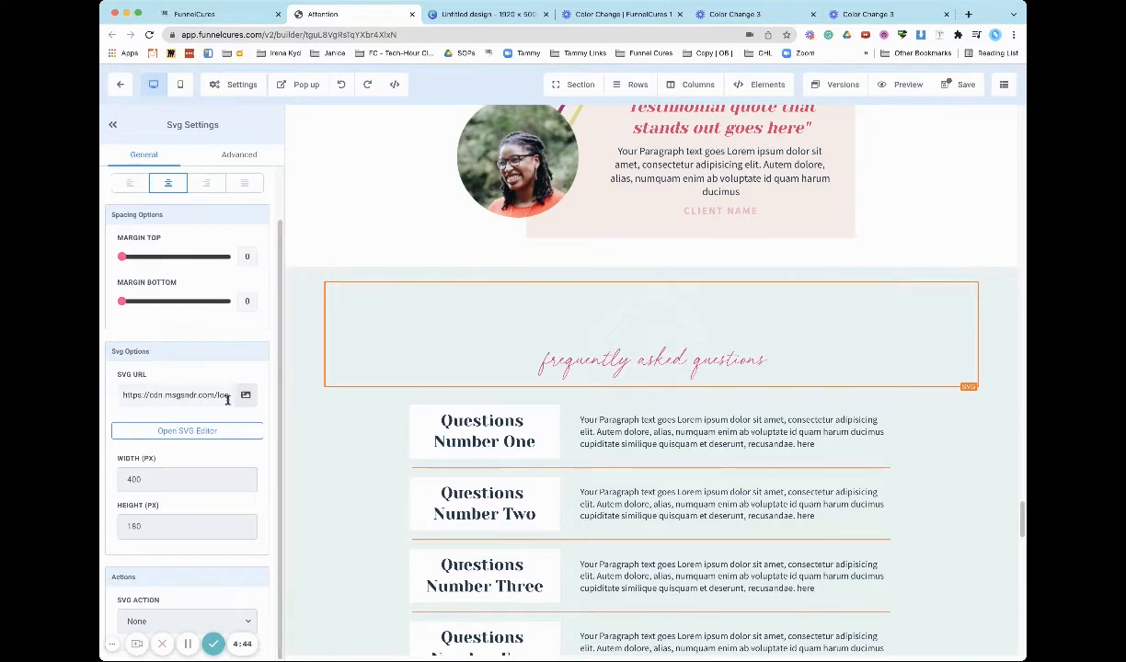
{"action": "left_click", "coordinate": [217, 433]}
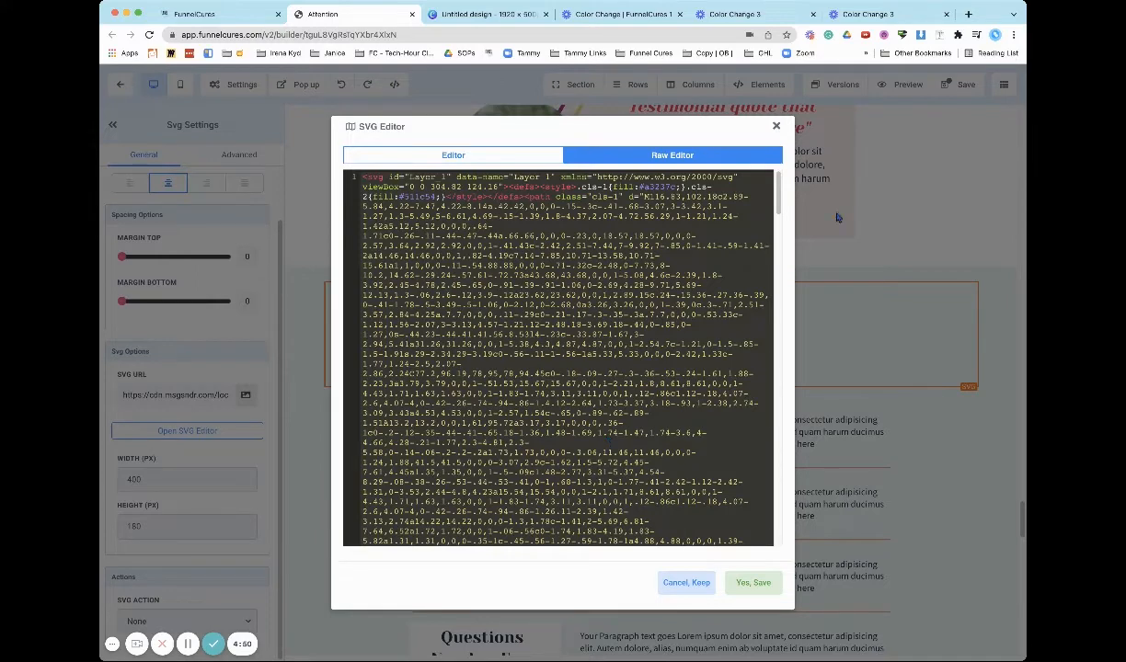
{"action": "left_click", "coordinate": [776, 126]}
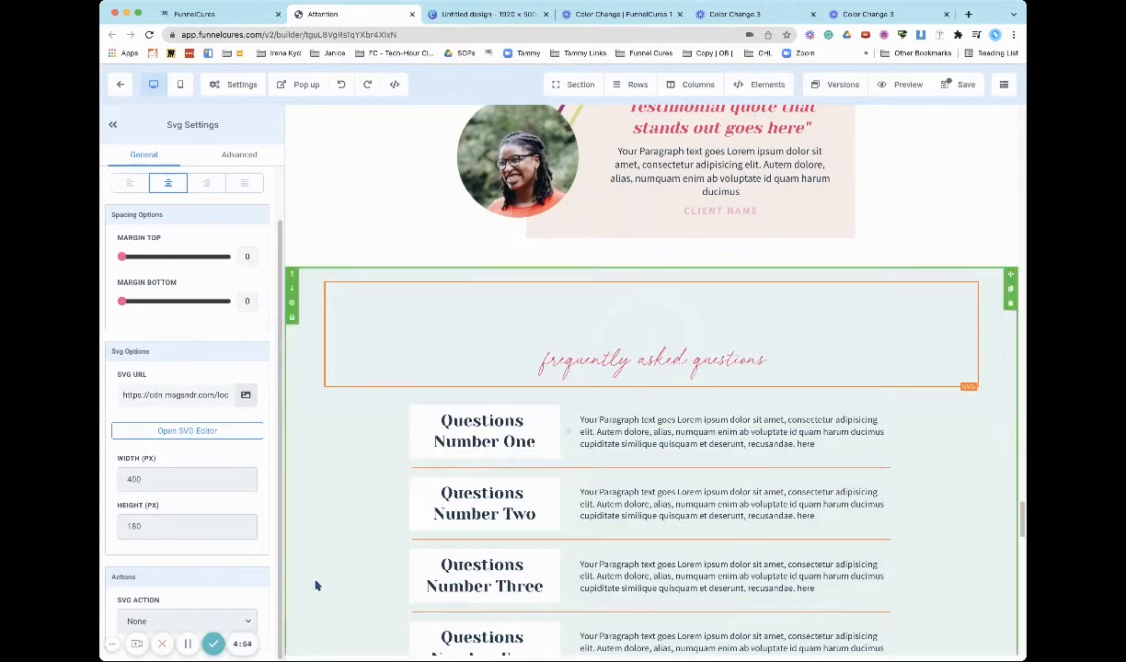
{"action": "left_click", "coordinate": [178, 432]}
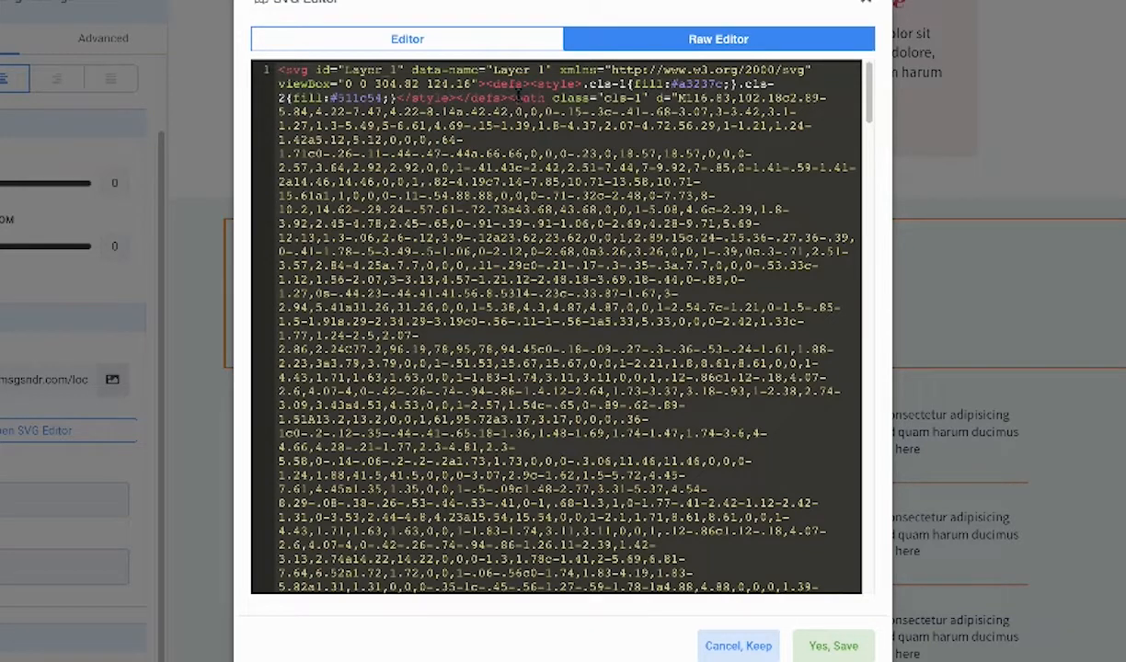
Preview the frequently asked questions graphic in the visual editor, isolate the word "asked", and return to the raw code.
{"action": "left_click", "coordinate": [438, 37]}
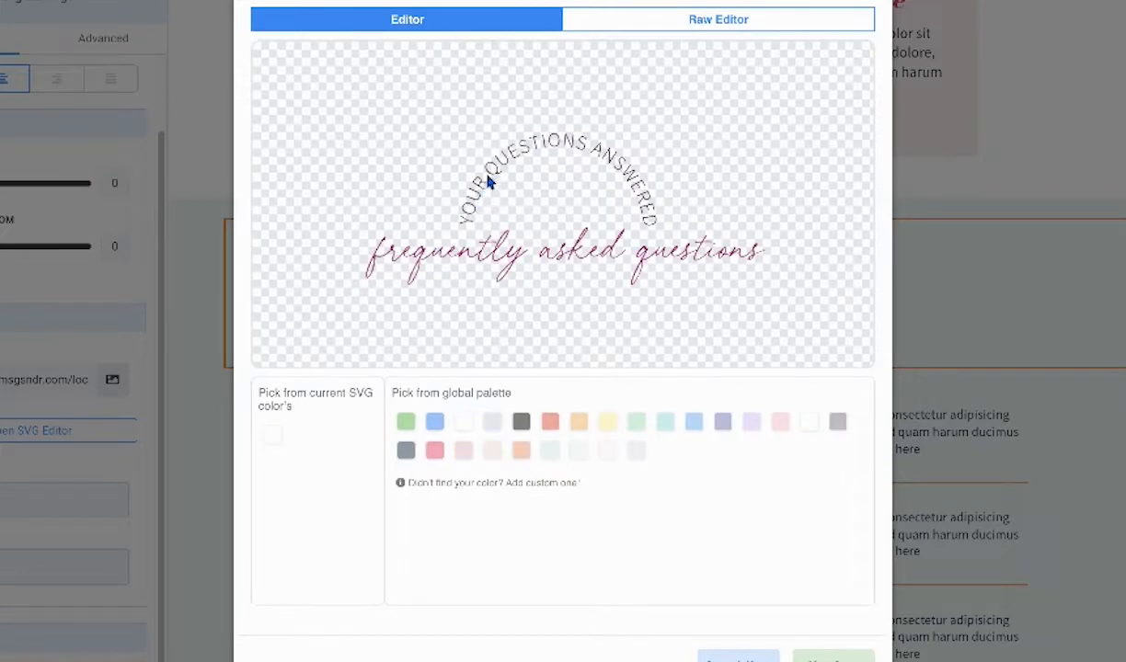
{"action": "left_click", "coordinate": [613, 252]}
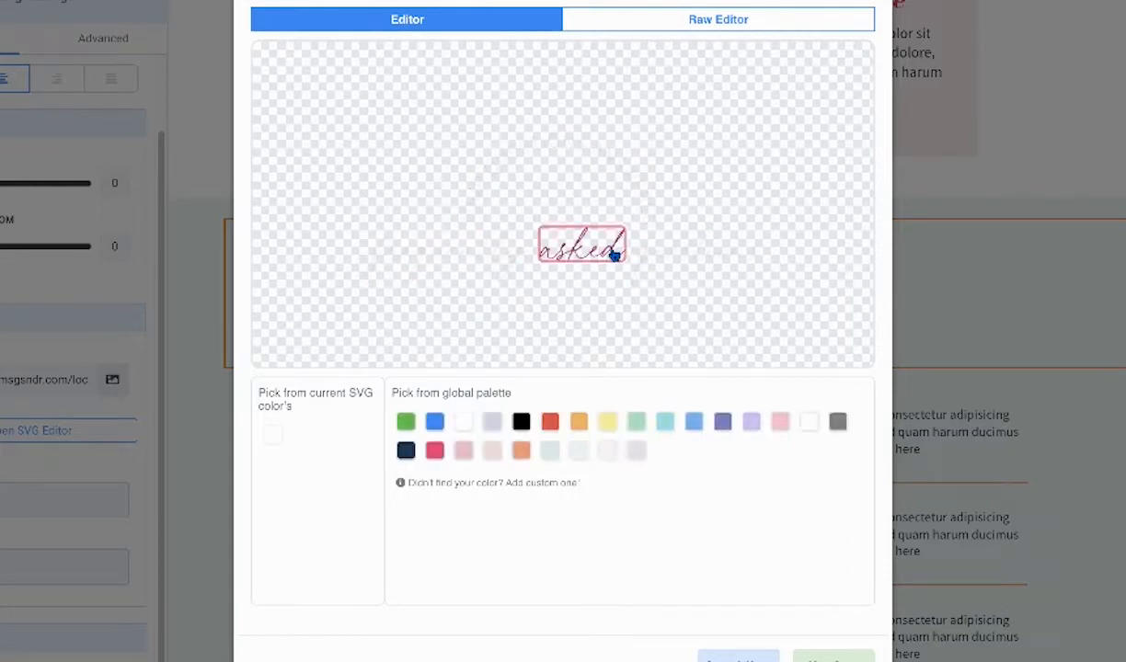
{"action": "left_click", "coordinate": [662, 23]}
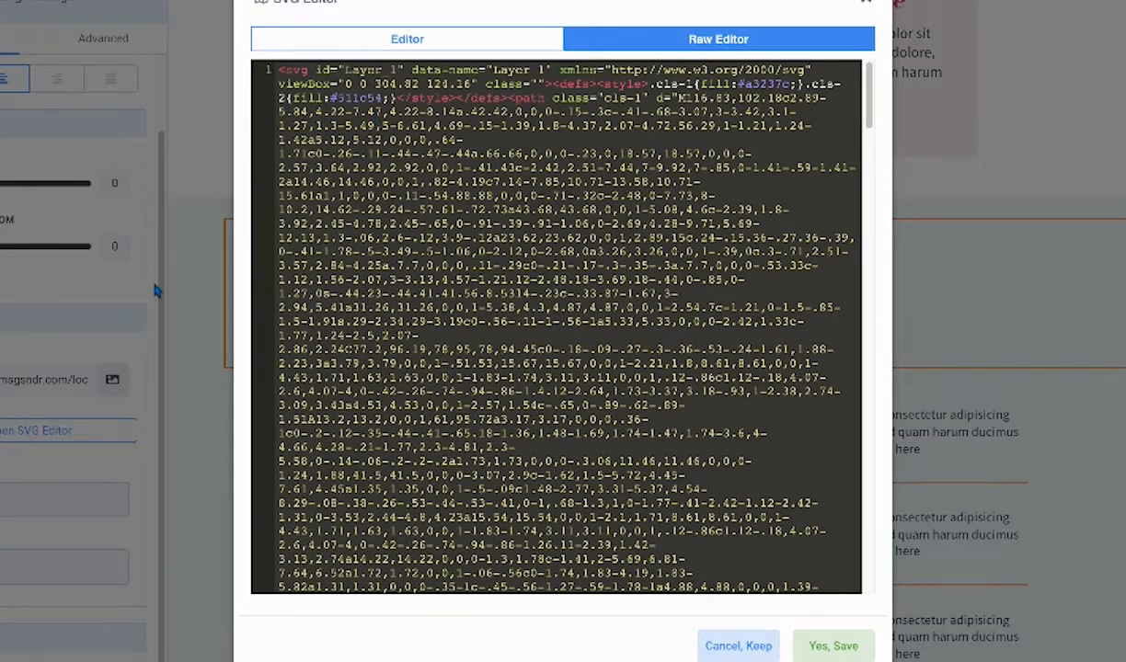
Set the frequently asked questions graphic's cls-2 fill to #19384C and apply the SVG changes.
{"action": "left_click_drag", "start_coordinate": [330, 99], "coordinate": [381, 99]}
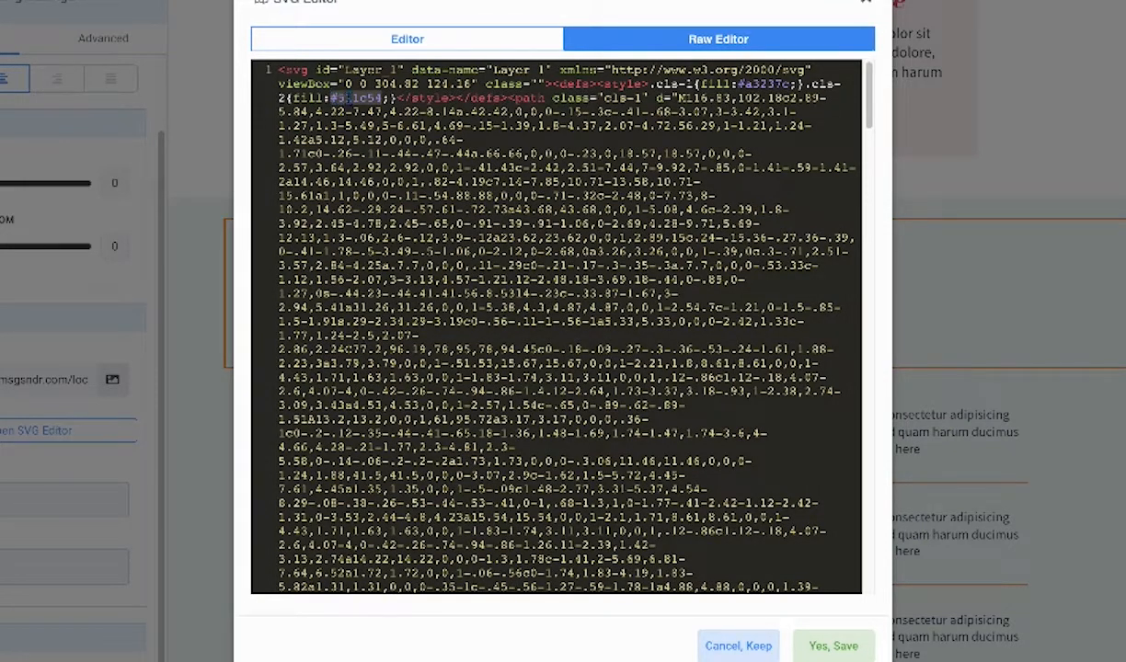
{"action": "left_click", "coordinate": [338, 97]}
{"action": "left_click_drag", "start_coordinate": [334, 98], "coordinate": [372, 99]}
{"action": "type", "text": "#19"}
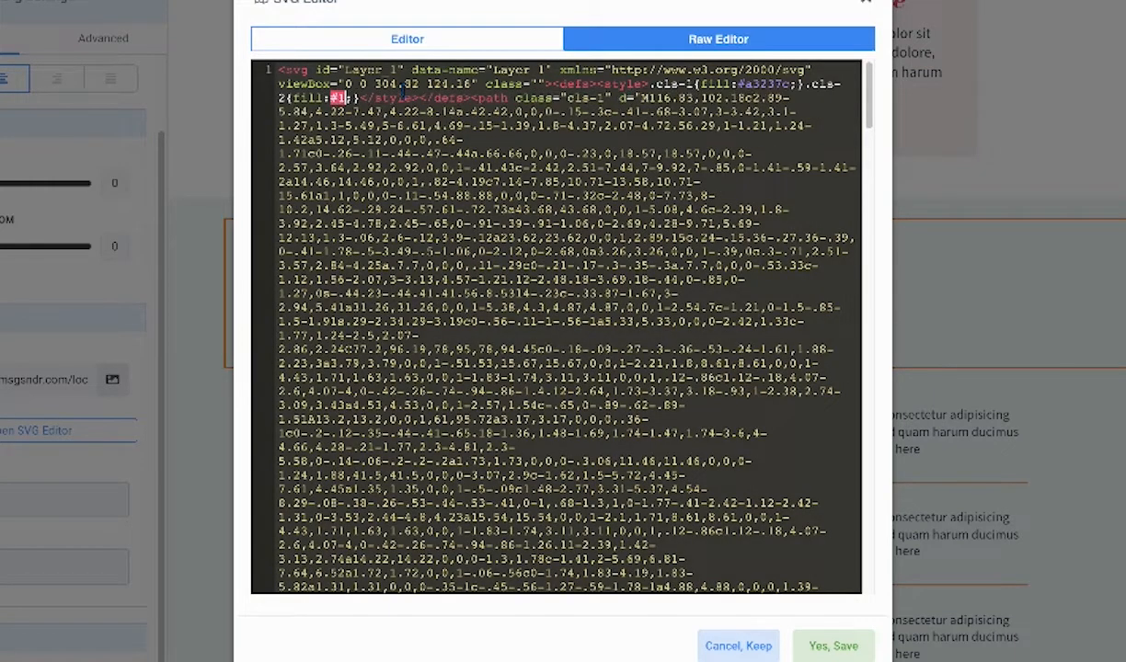
{"action": "type", "text": "3"}
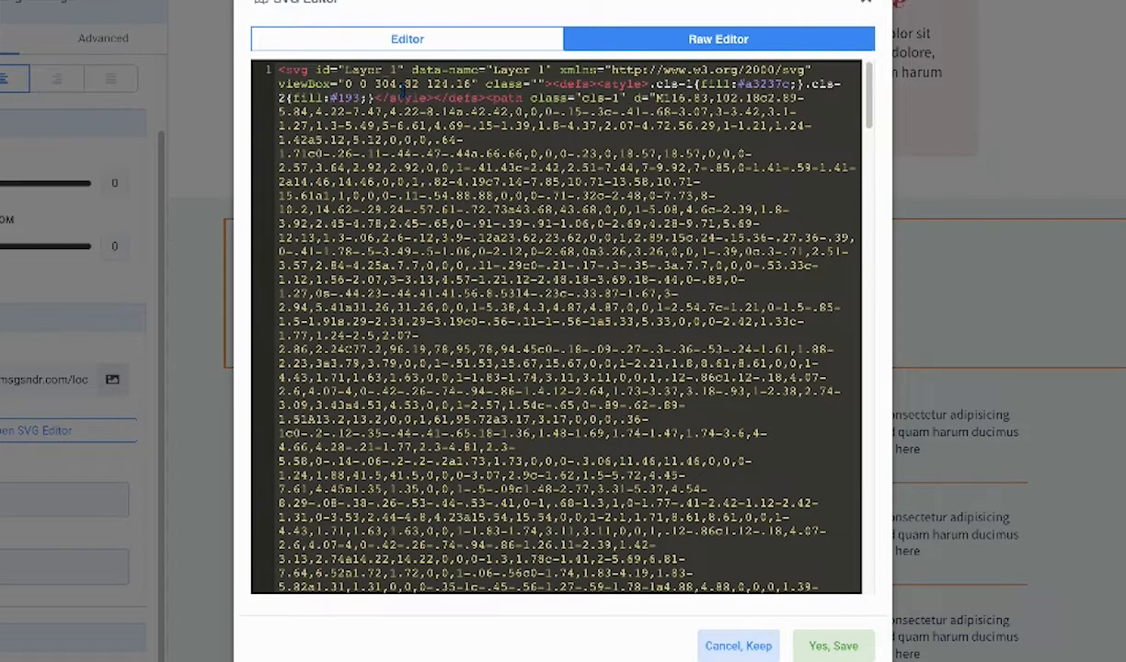
{"action": "type", "text": "84c"}
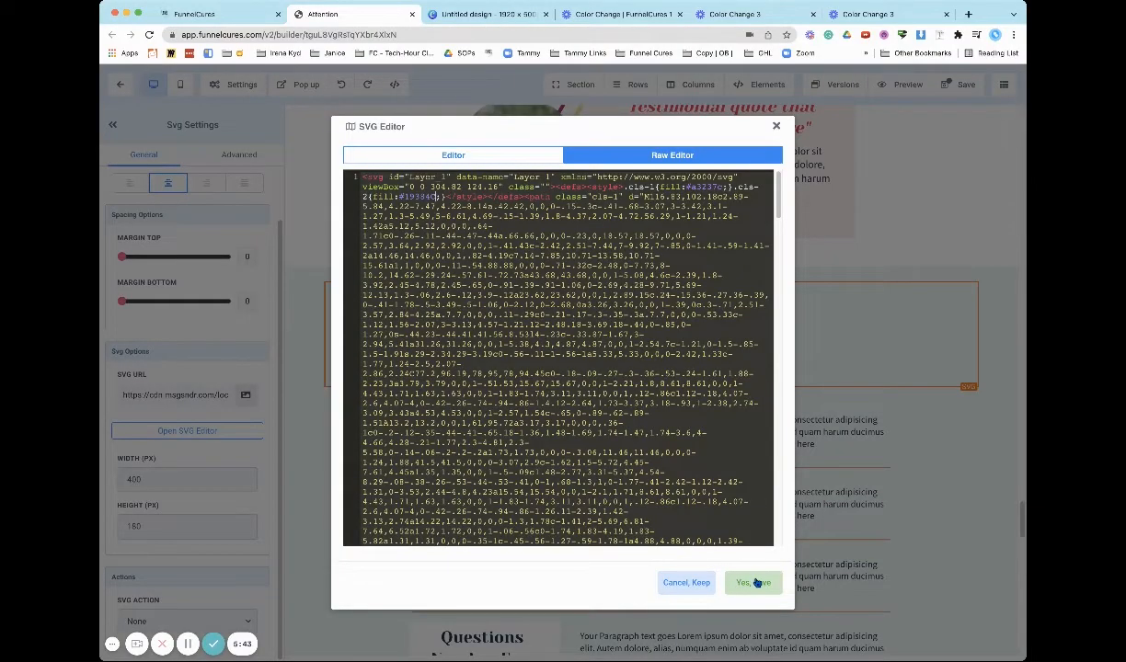
{"action": "left_click", "coordinate": [833, 645]}
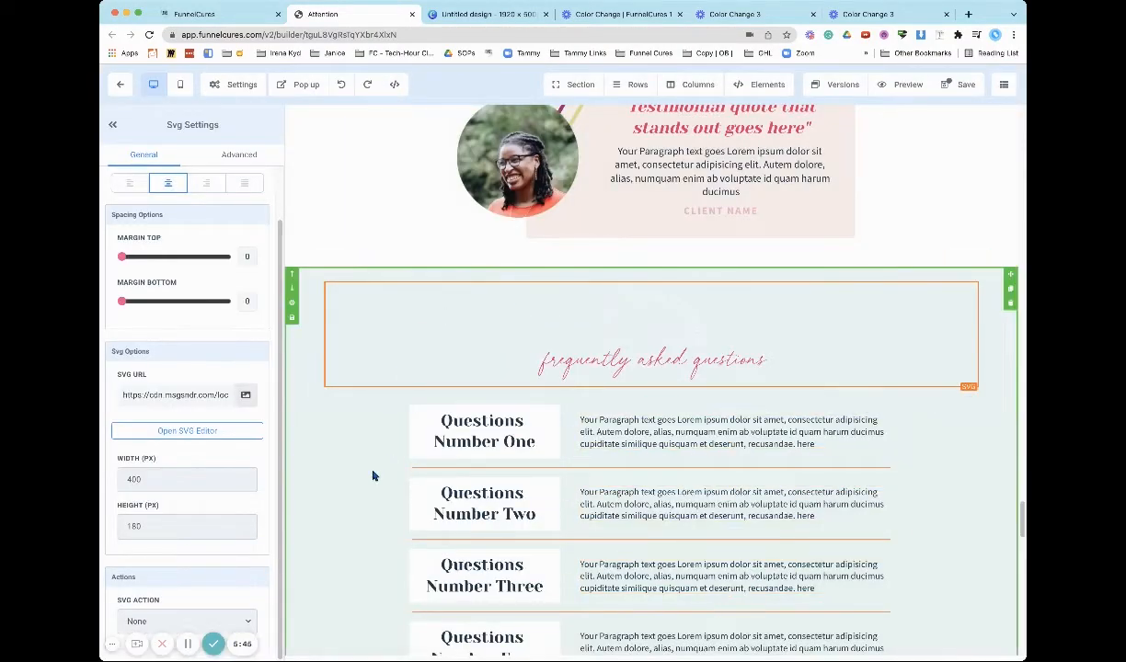
Check the frequently asked questions graphic's recolored lettering by comparing its raw SVG code with the visual preview.
{"action": "left_click", "coordinate": [189, 645]}
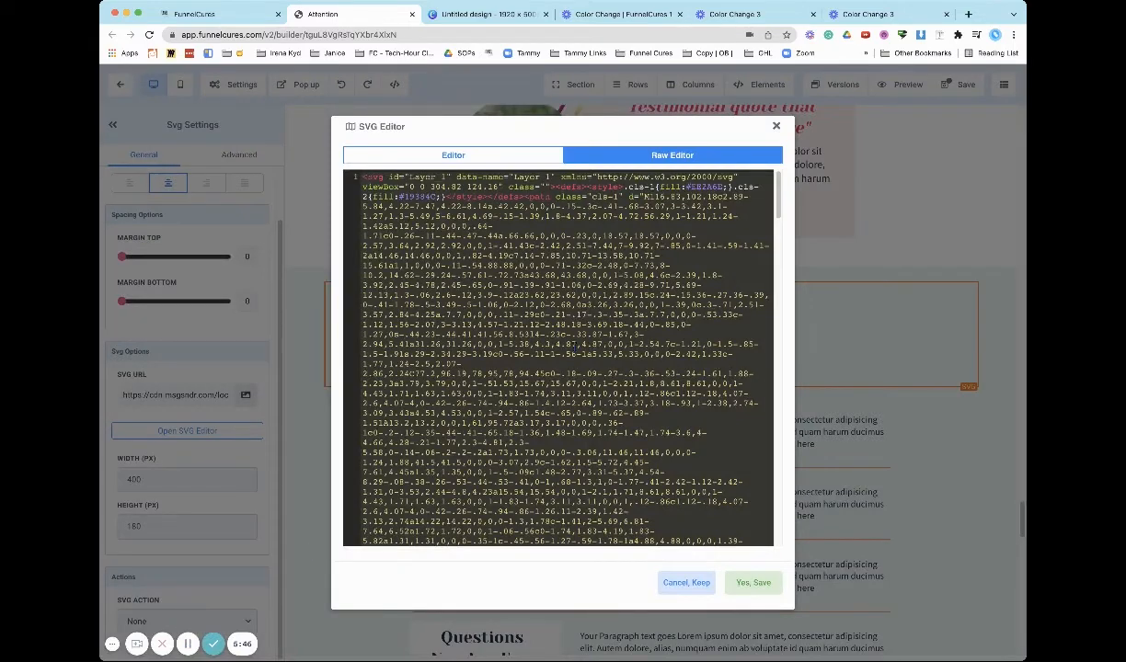
{"action": "left_click", "coordinate": [484, 156]}
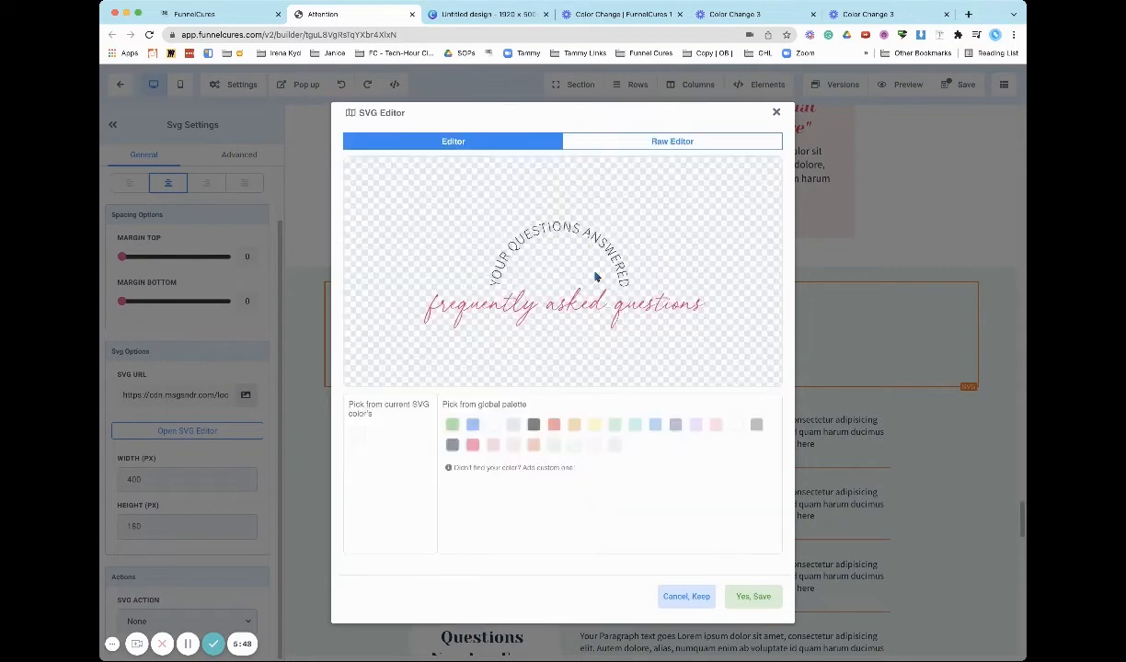
{"action": "left_click", "coordinate": [659, 158]}
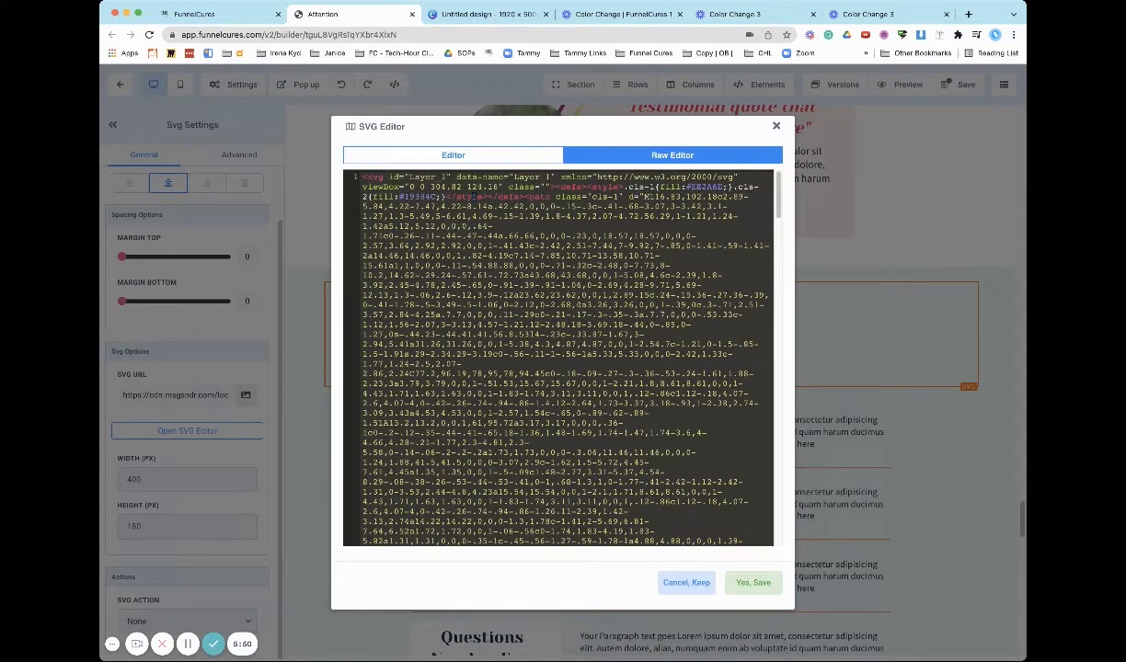
{"action": "left_click", "coordinate": [469, 154]}
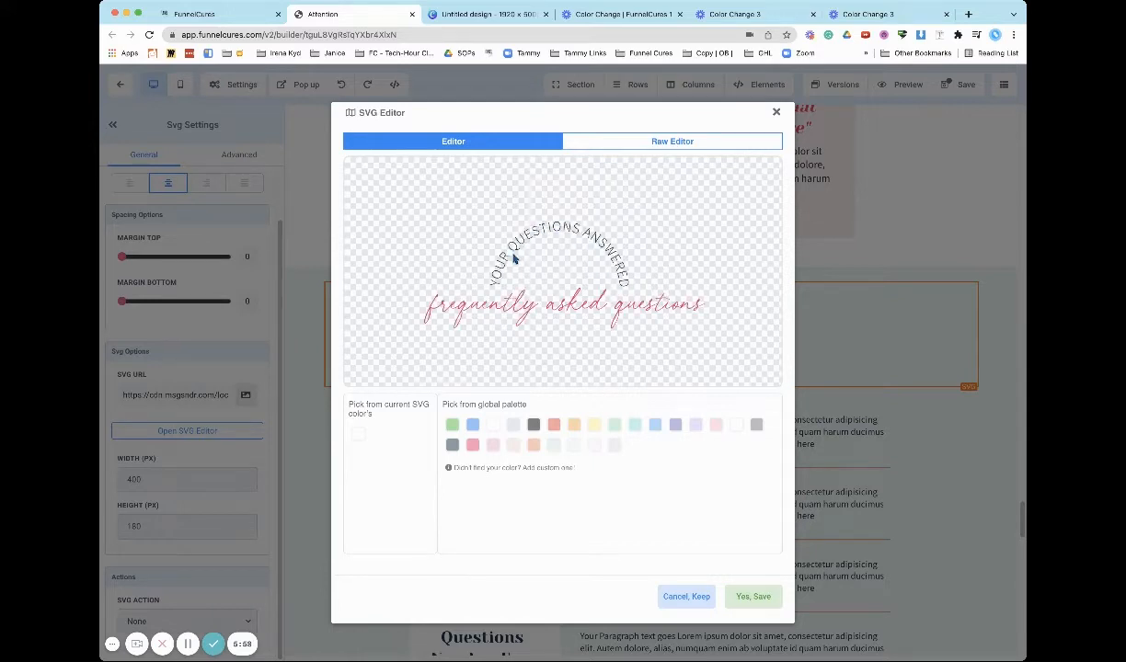
{"action": "left_click", "coordinate": [188, 645]}
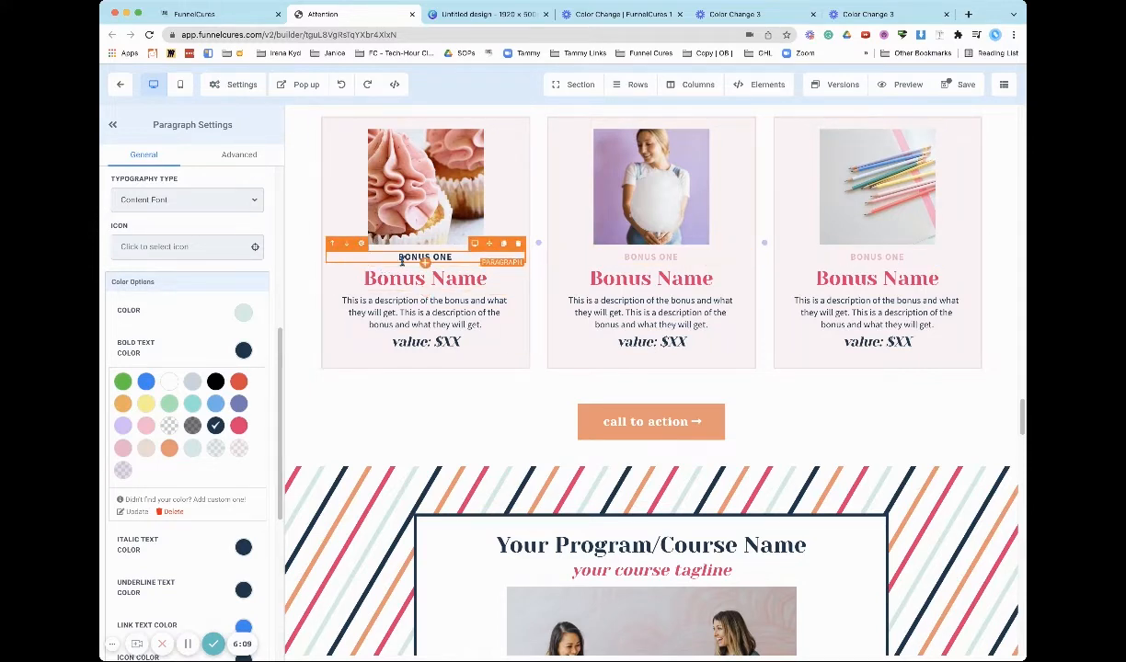
Set the bold text color of the BONUS ONE labels on the second and third bonus cards to the palette's dark navy.
{"action": "left_click", "coordinate": [646, 259]}
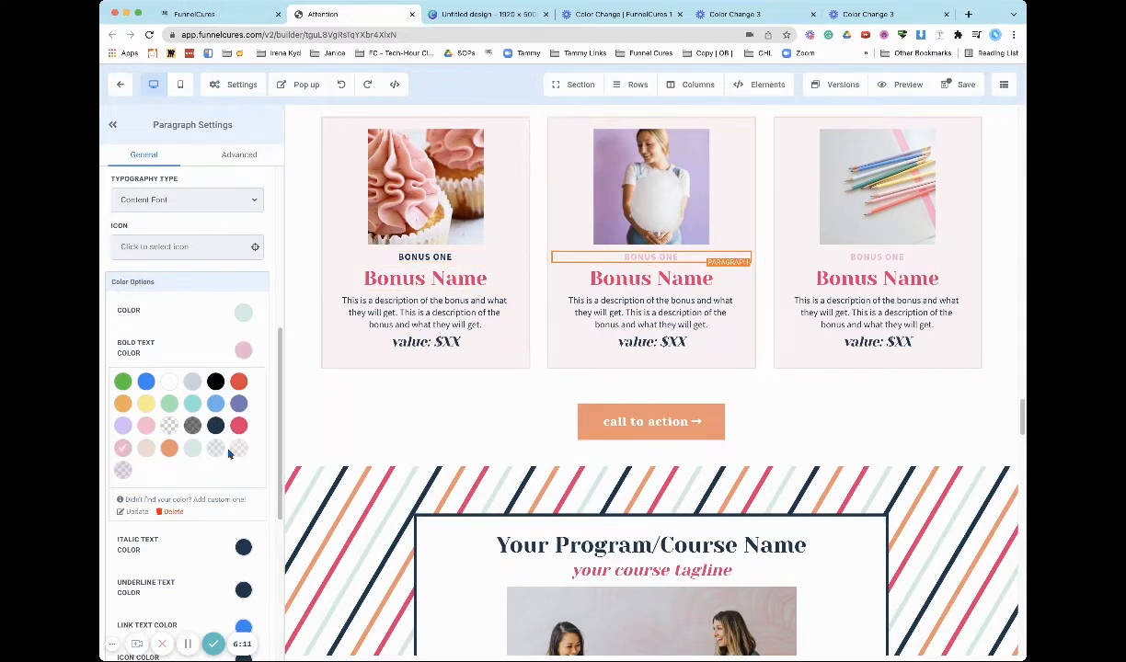
{"action": "left_click", "coordinate": [215, 425]}
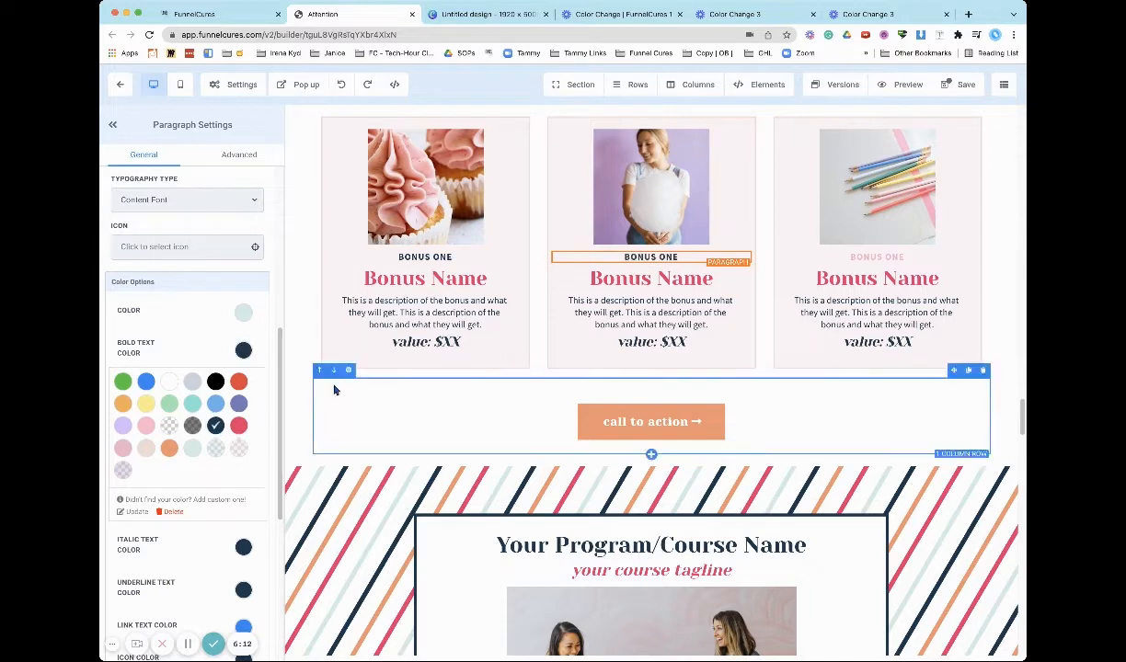
{"action": "left_click", "coordinate": [874, 258]}
{"action": "left_click", "coordinate": [215, 425]}
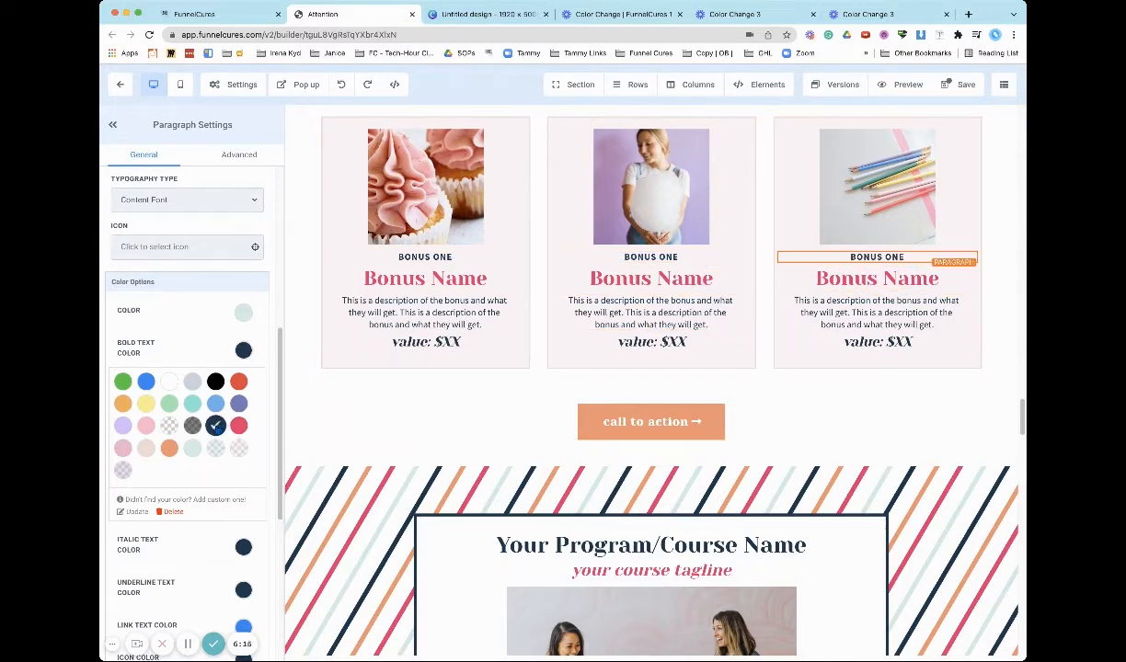
Review the page from the bonus cards down to the closing section and save the page.
{"action": "scroll", "coordinate": [879, 346], "scroll_direction": "down", "scroll_amount": 5}
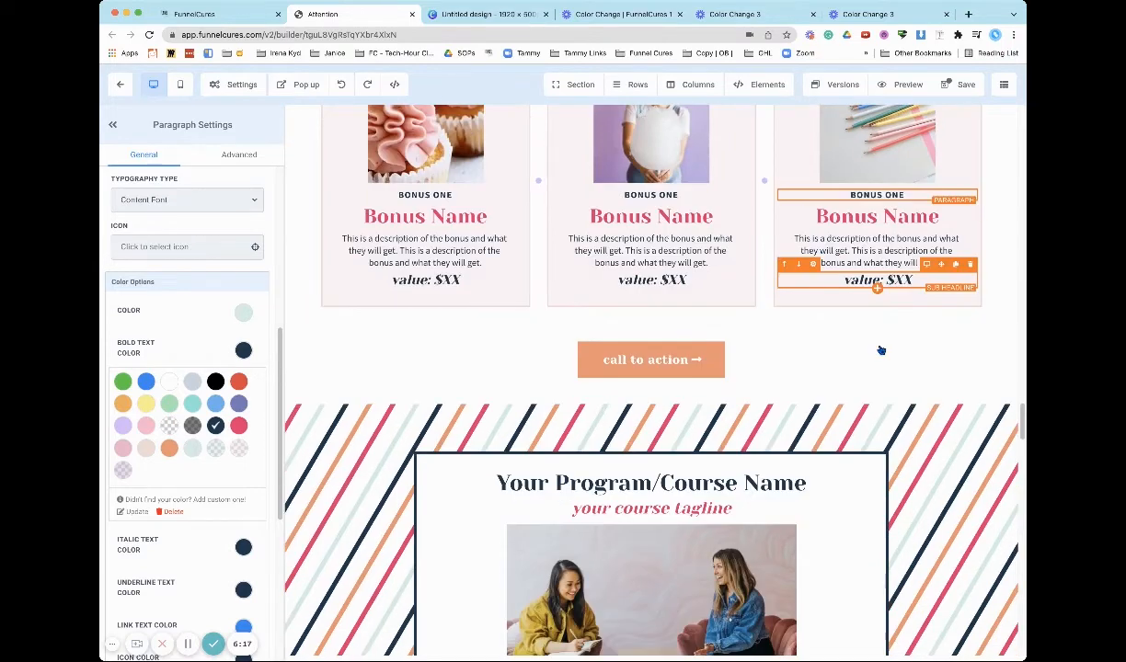
{"action": "scroll", "coordinate": [879, 350], "scroll_direction": "down", "scroll_amount": 15}
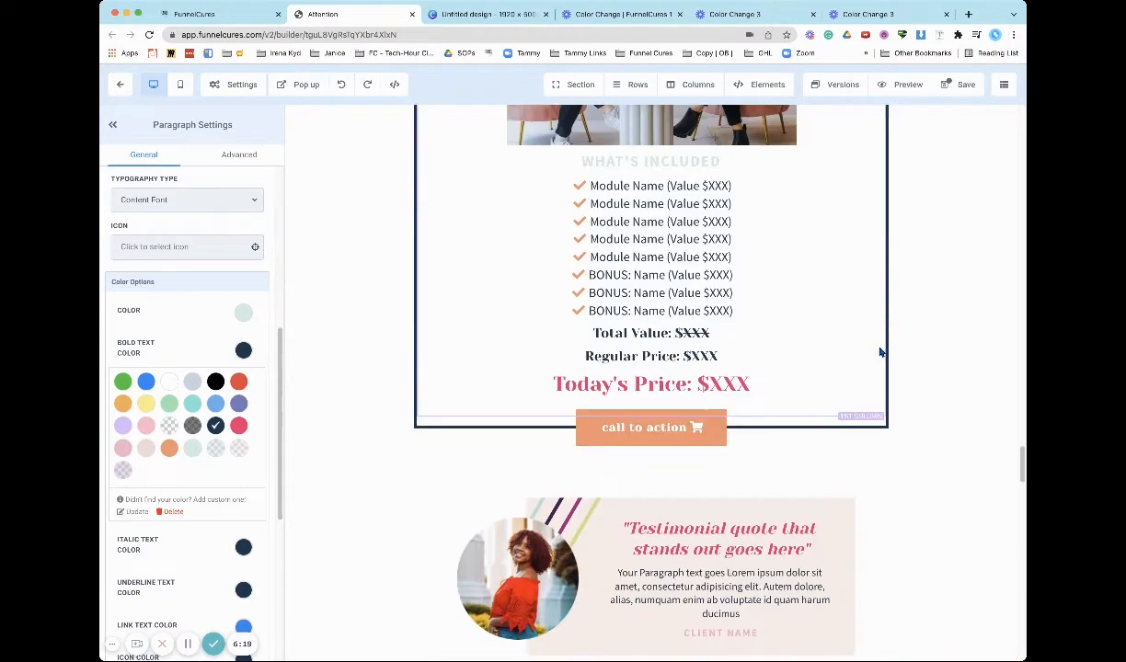
{"action": "scroll", "coordinate": [879, 352], "scroll_direction": "down", "scroll_amount": 14}
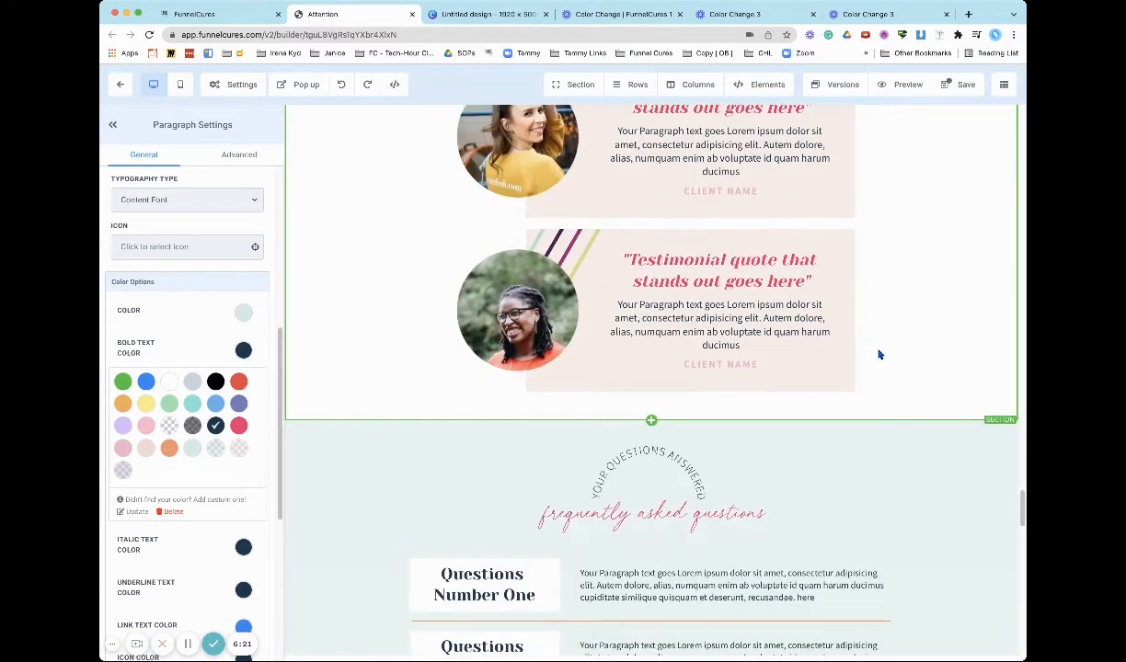
{"action": "scroll", "coordinate": [878, 353], "scroll_direction": "down", "scroll_amount": 15}
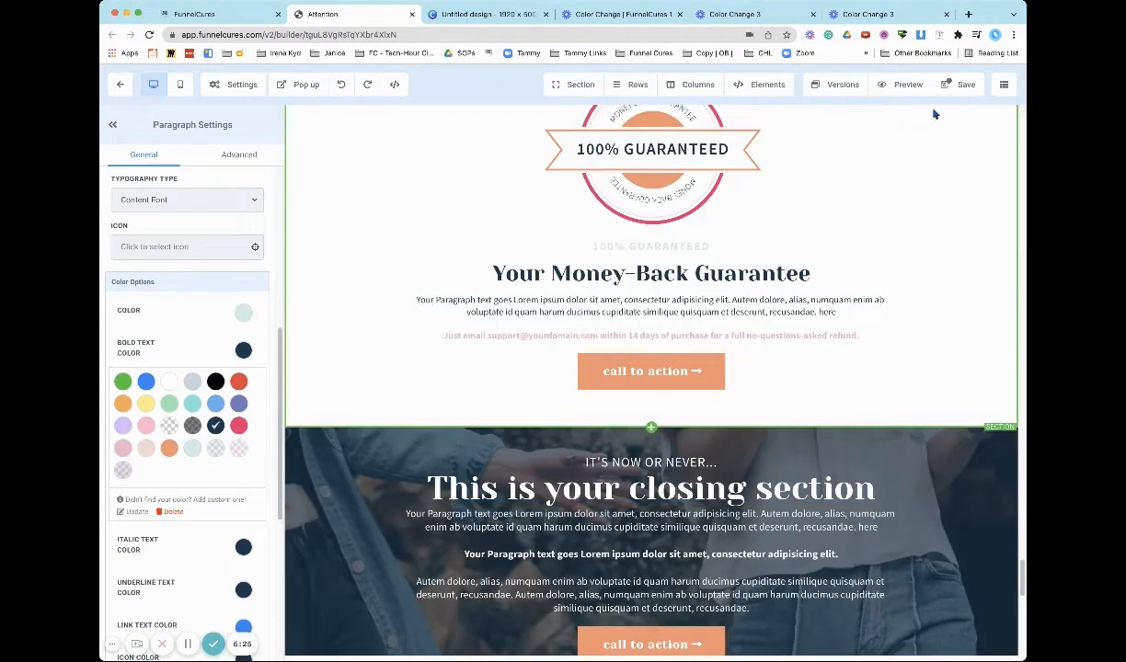
{"action": "left_click", "coordinate": [956, 84]}
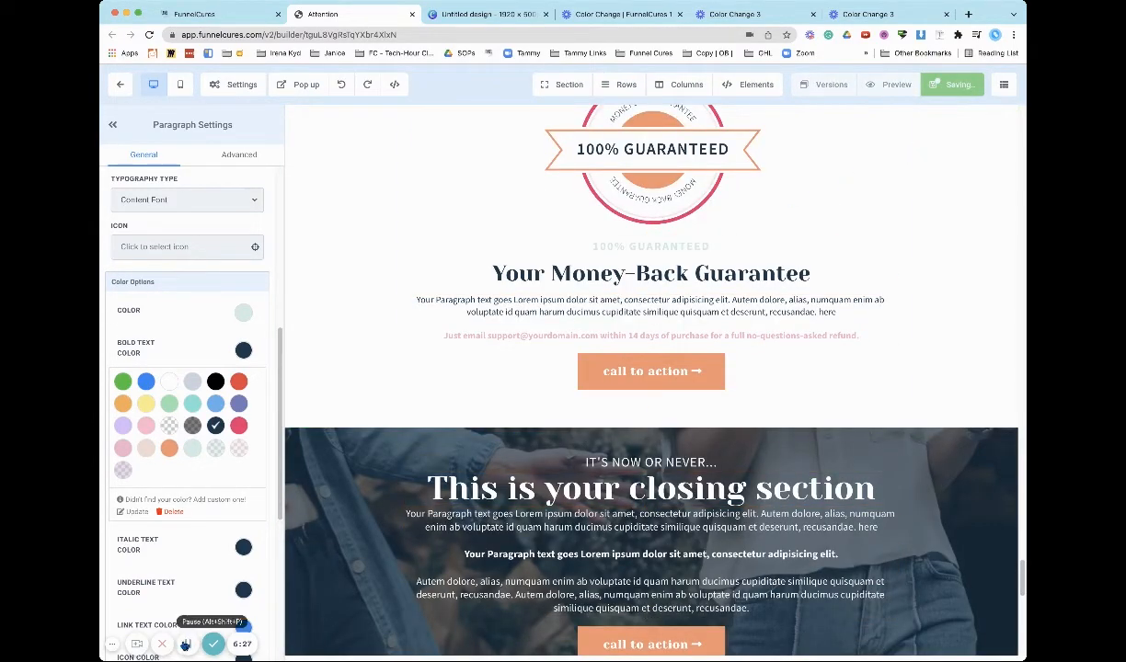
{"action": "left_click", "coordinate": [186, 644]}
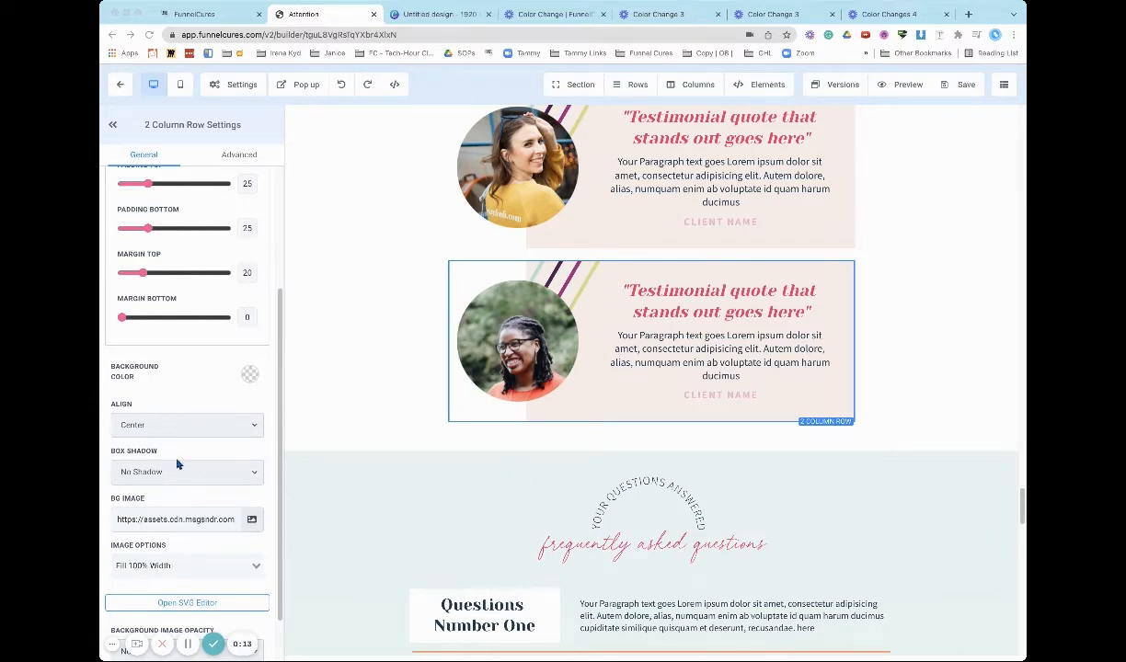
Examine the testimonial row's background image settings and its device visibility control on the desktop layout.
{"action": "scroll", "coordinate": [172, 446], "scroll_direction": "down", "scroll_amount": 2}
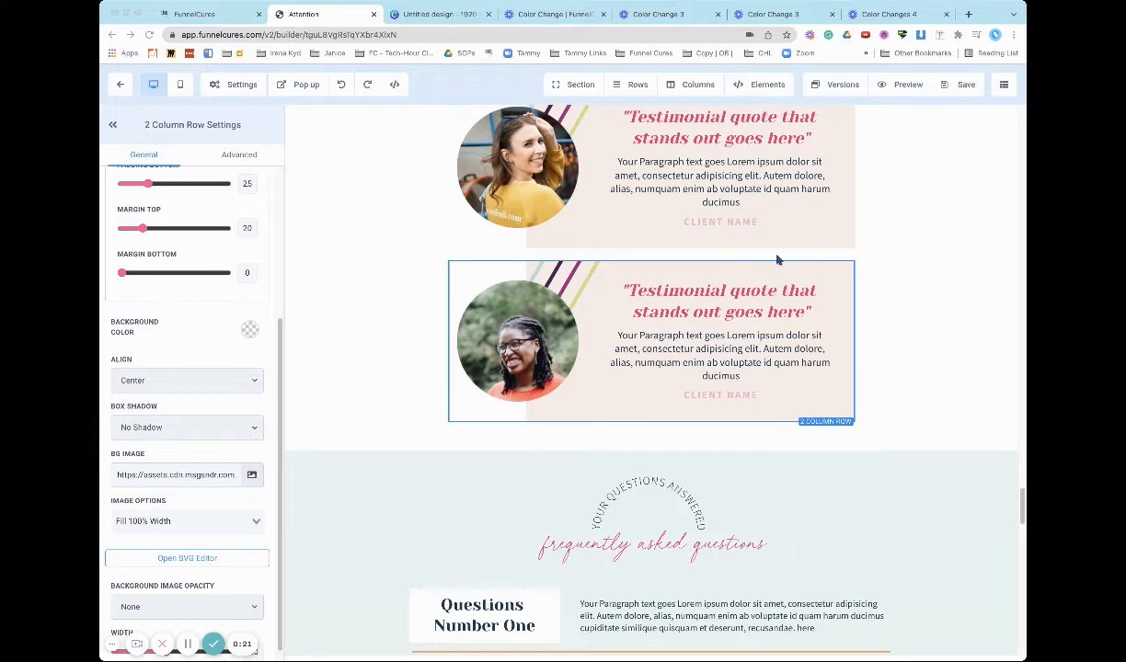
{"action": "mouse_move", "coordinate": [803, 257]}
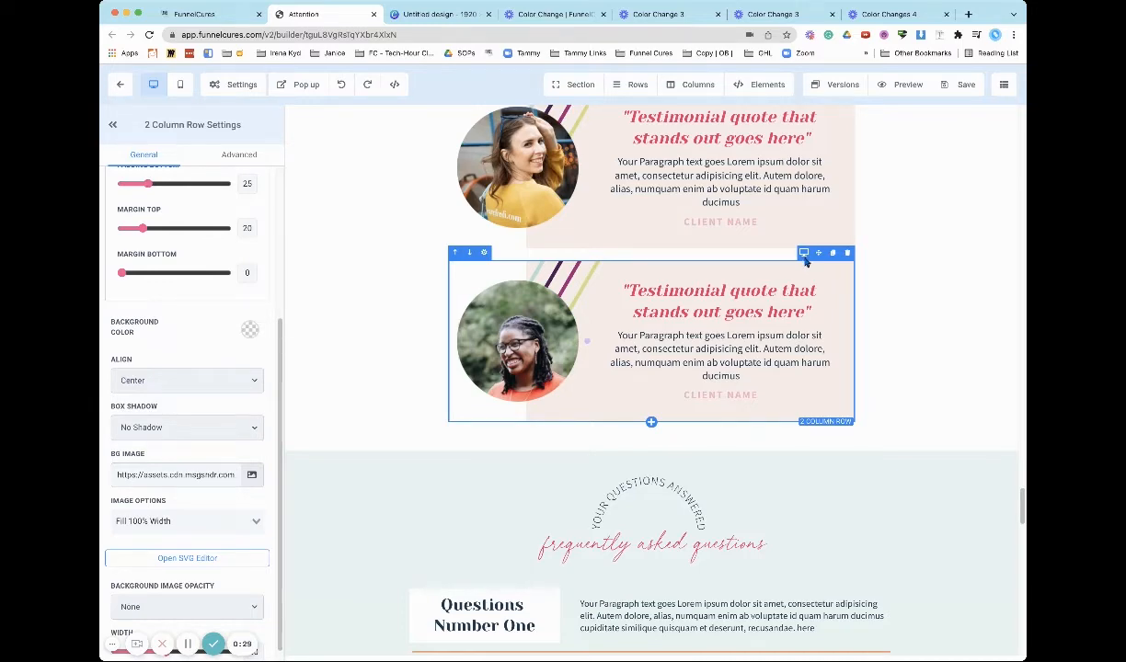
{"action": "key", "text": "super+plus"}
{"action": "key", "text": "super+plus"}
{"action": "key", "text": "super+plus"}
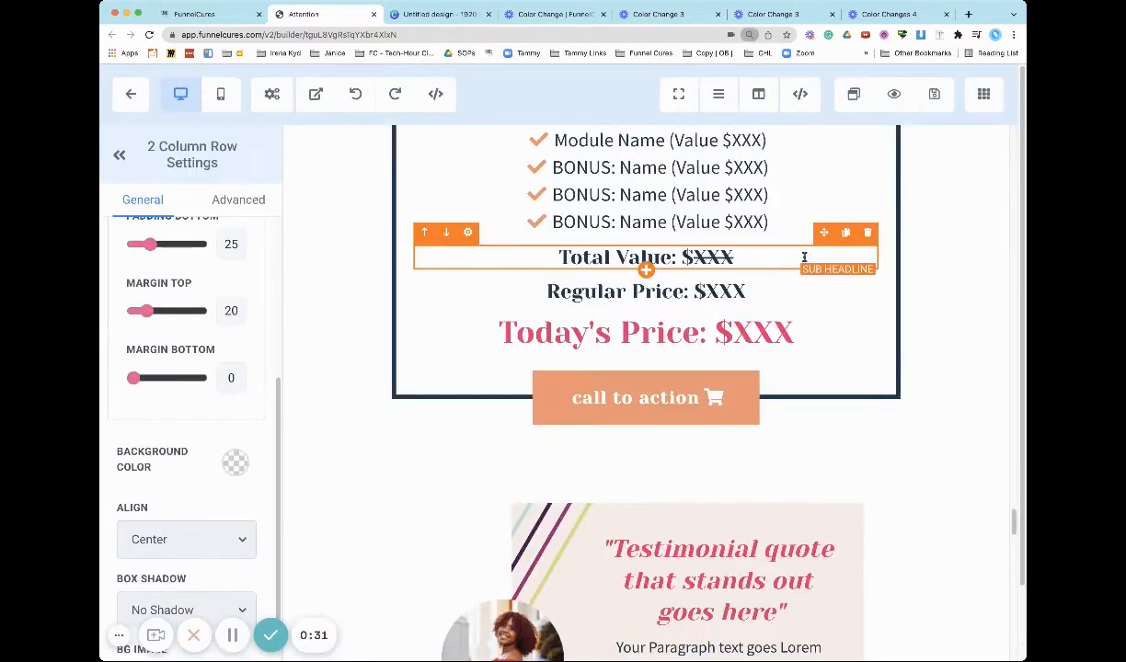
{"action": "scroll", "coordinate": [803, 256], "scroll_direction": "down", "scroll_amount": 1}
{"action": "scroll", "coordinate": [785, 451], "scroll_direction": "down", "scroll_amount": 1}
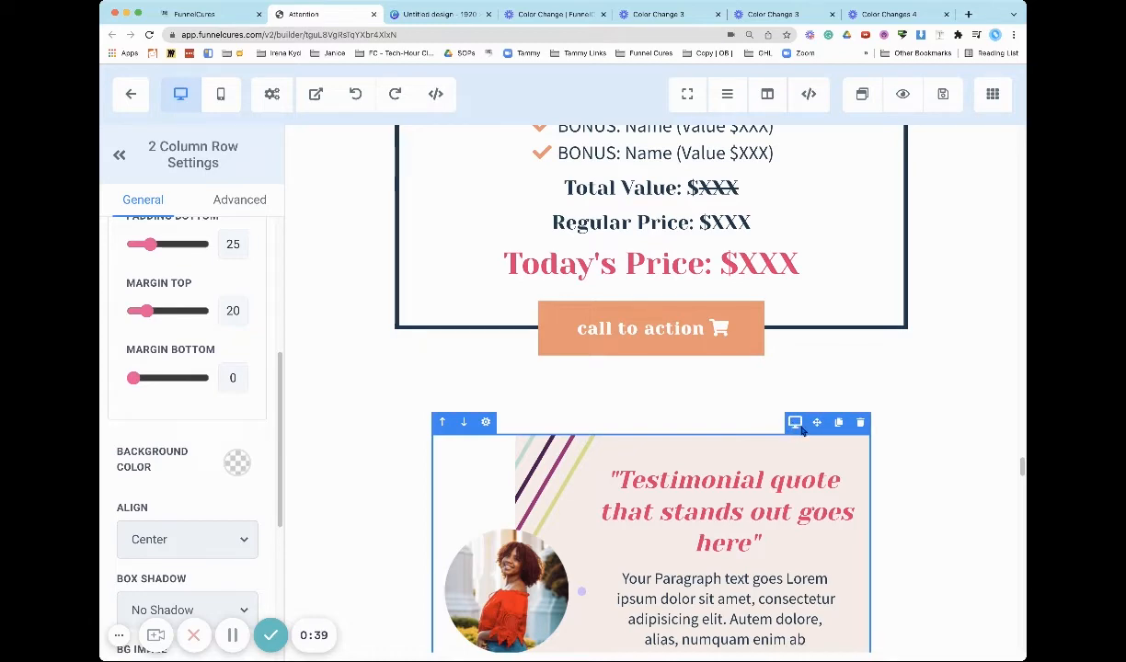
{"action": "key", "text": "super+minus"}
{"action": "key", "text": "super+minus"}
{"action": "key", "text": "super+minus"}
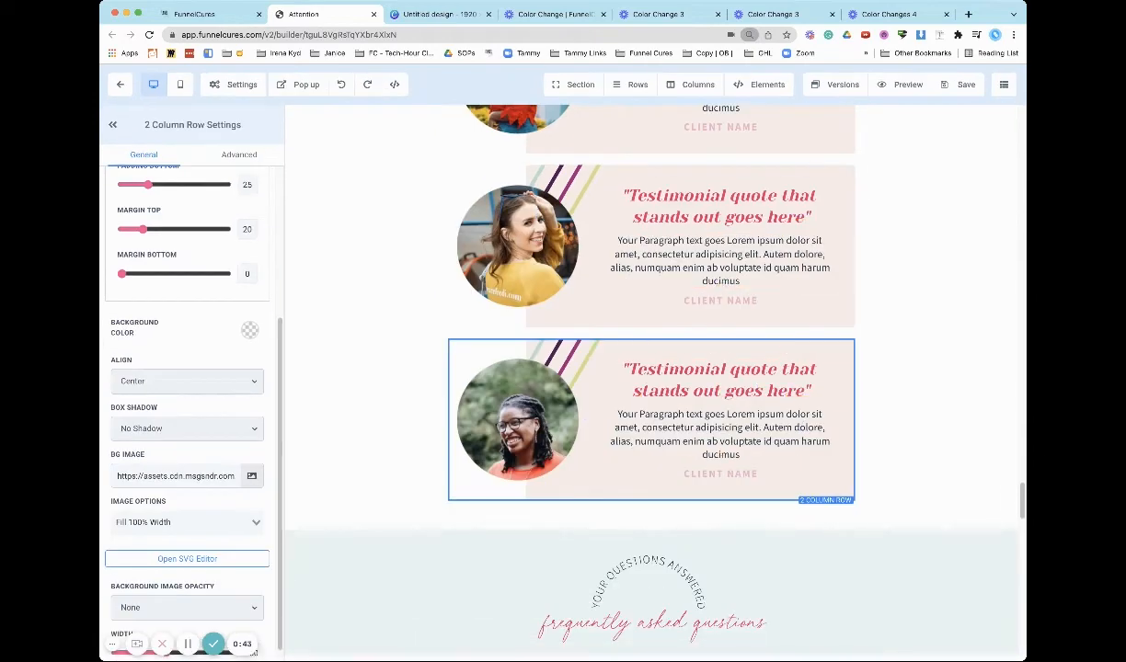
Switch to the mobile layout and examine how the testimonial rows and their stripe backgrounds differ from the desktop version.
{"action": "left_click", "coordinate": [181, 84]}
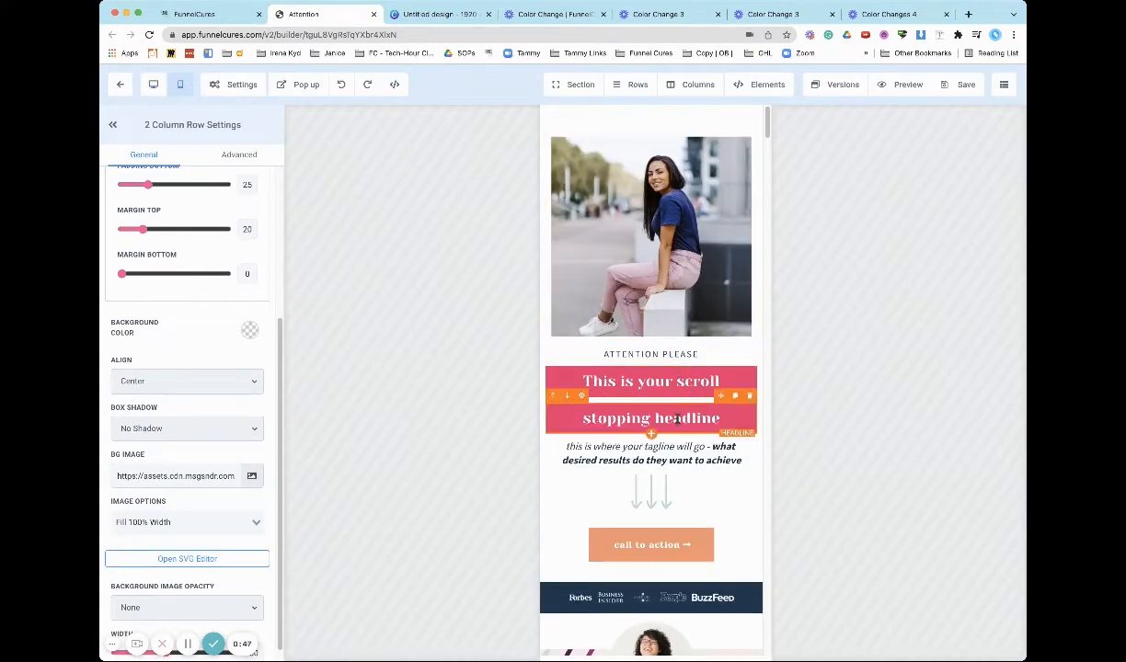
{"action": "scroll", "coordinate": [679, 419], "scroll_direction": "down", "scroll_amount": 5}
{"action": "scroll", "coordinate": [679, 419], "scroll_direction": "down", "scroll_amount": 10}
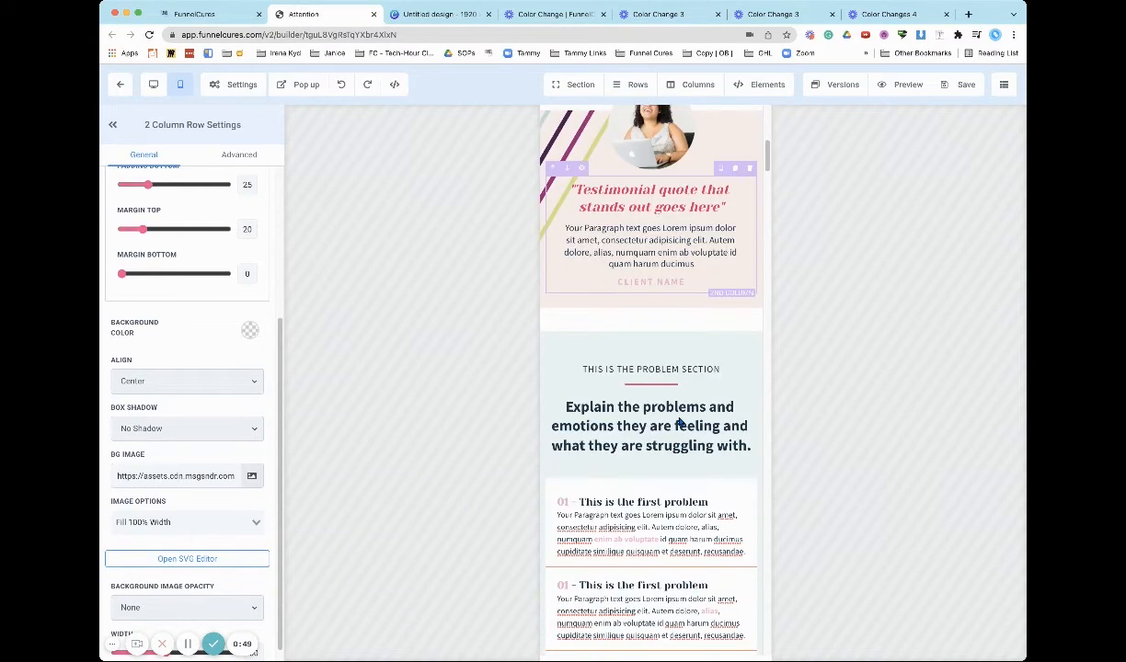
{"action": "scroll", "coordinate": [679, 421], "scroll_direction": "down", "scroll_amount": 10}
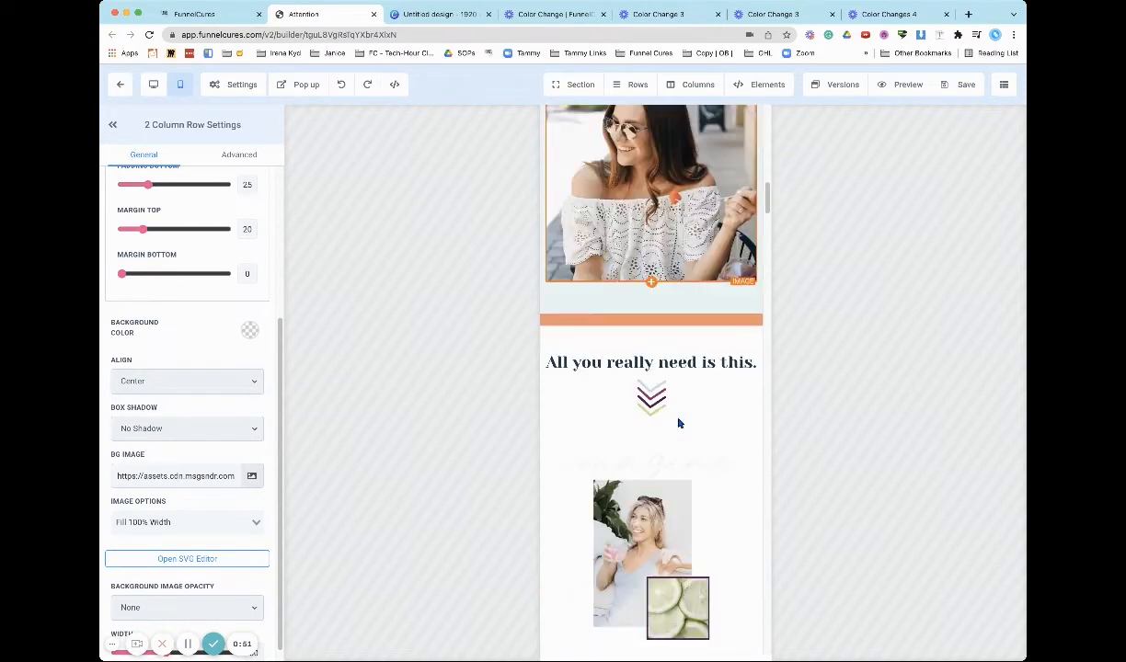
{"action": "scroll", "coordinate": [678, 418], "scroll_direction": "down", "scroll_amount": 10}
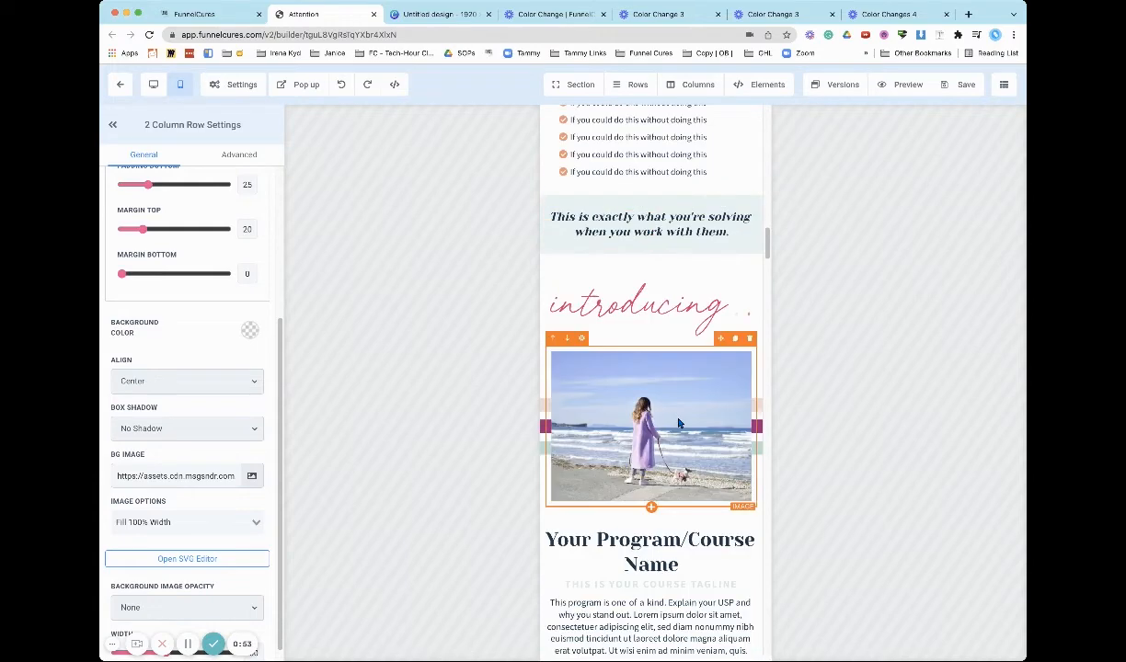
{"action": "scroll", "coordinate": [678, 418], "scroll_direction": "down", "scroll_amount": 5}
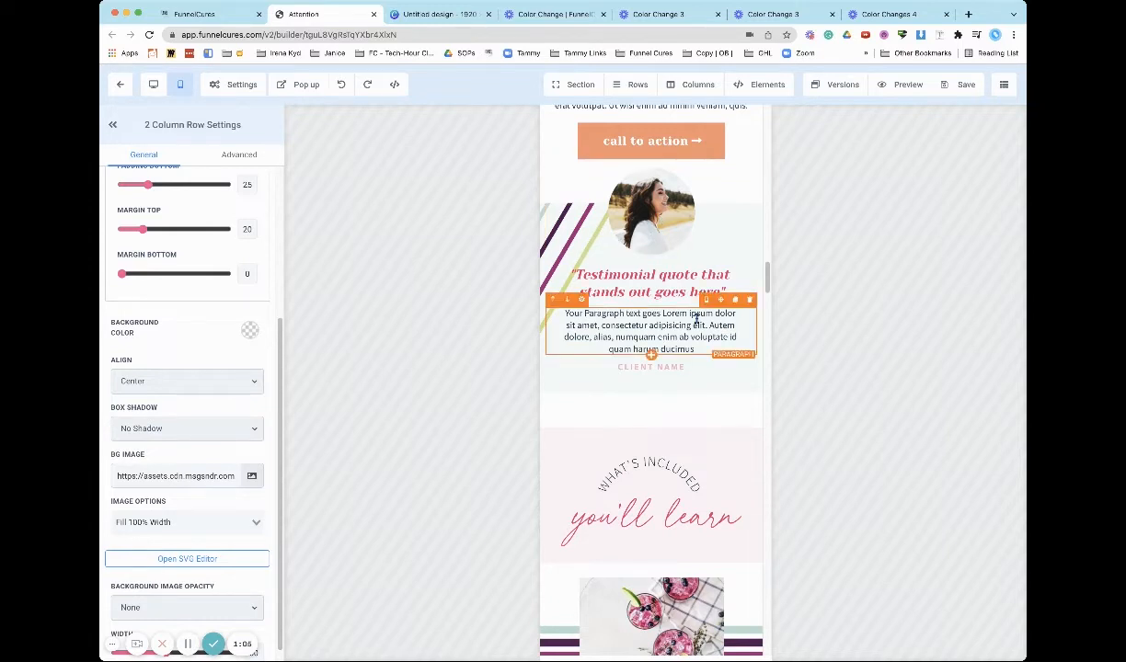
{"action": "scroll", "coordinate": [689, 472], "scroll_direction": "down", "scroll_amount": 5}
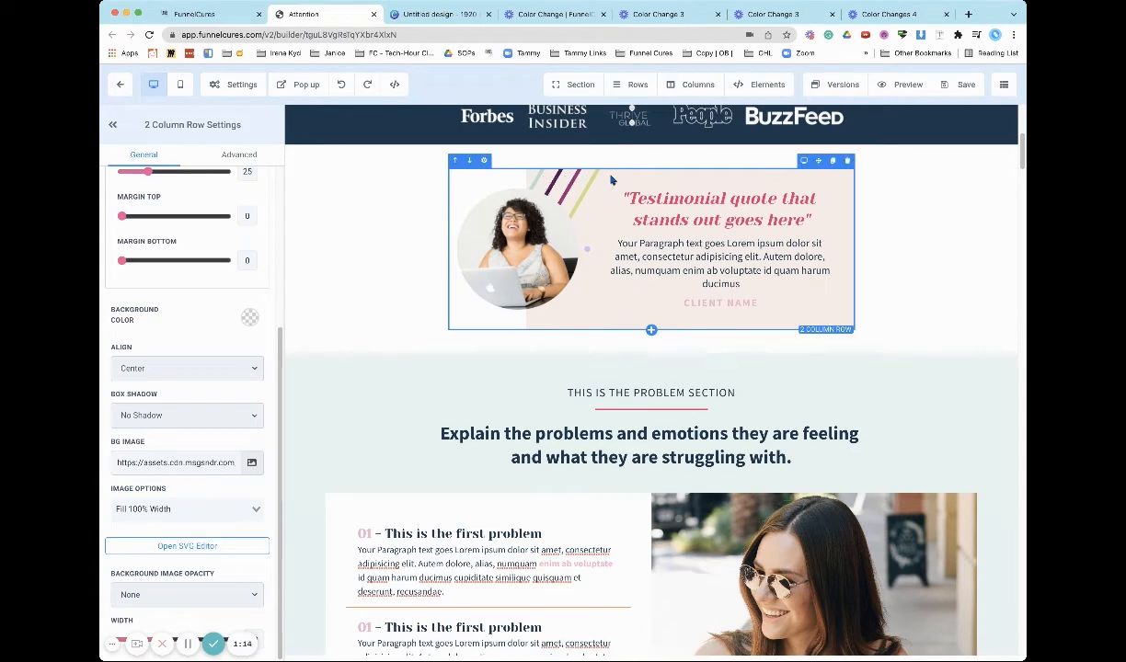
Set the cls-2 fill to #F9e6EE in the first testimonial row's background SVG, apply the change and save the page.
{"action": "left_click", "coordinate": [203, 548]}
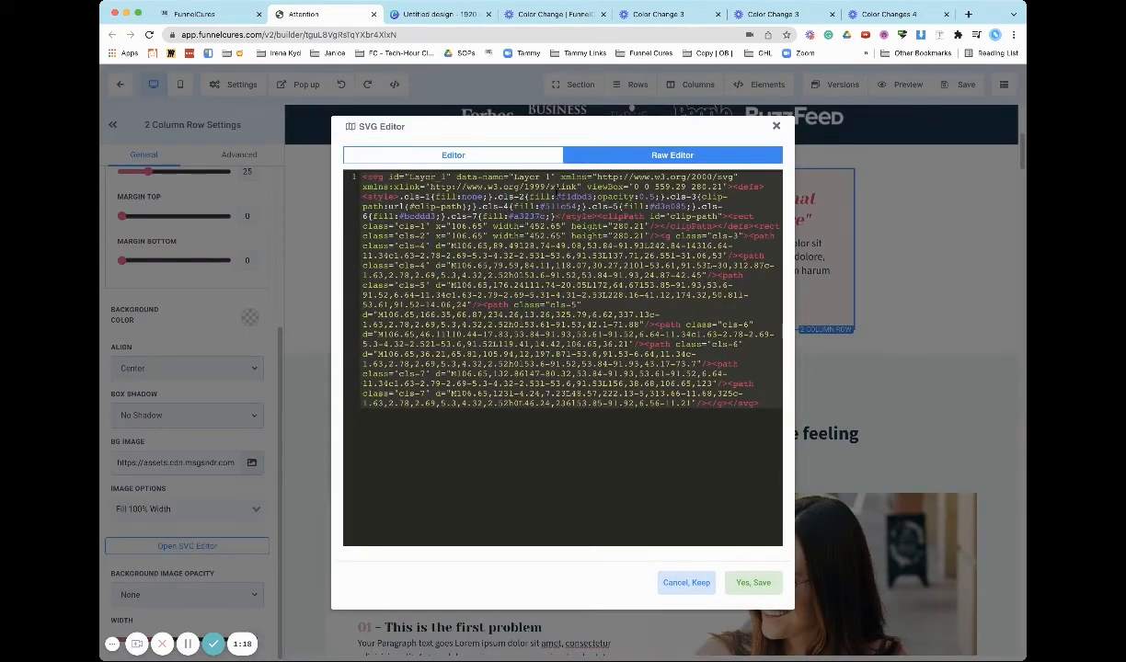
{"action": "left_click_drag", "start_coordinate": [555, 197], "coordinate": [589, 197]}
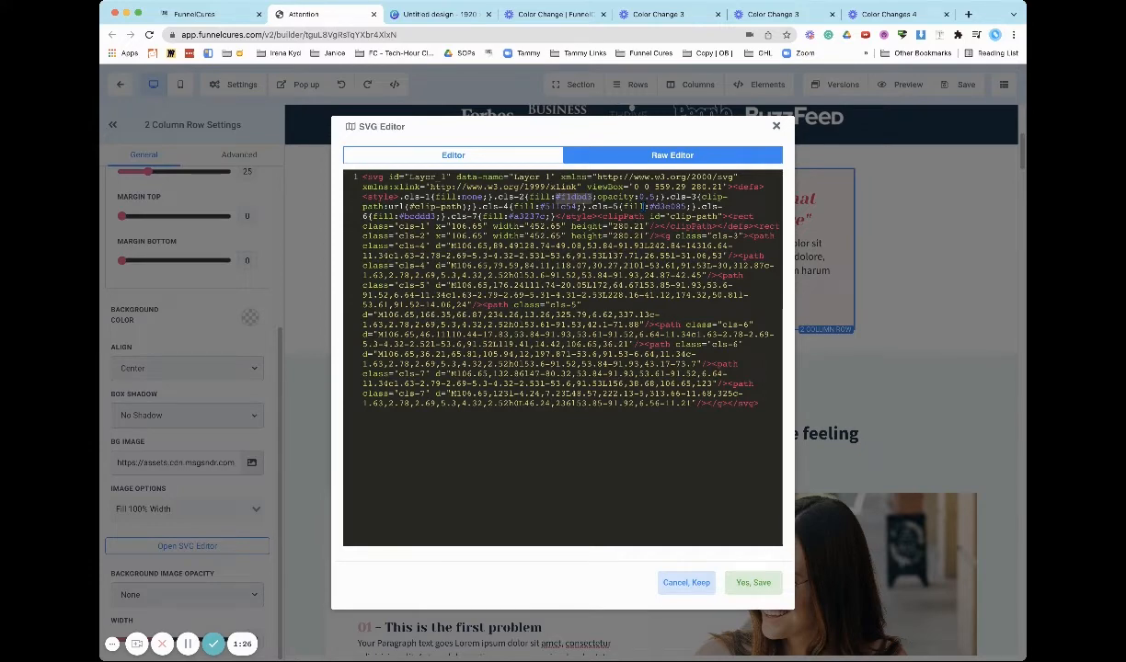
{"action": "type", "text": "#"}
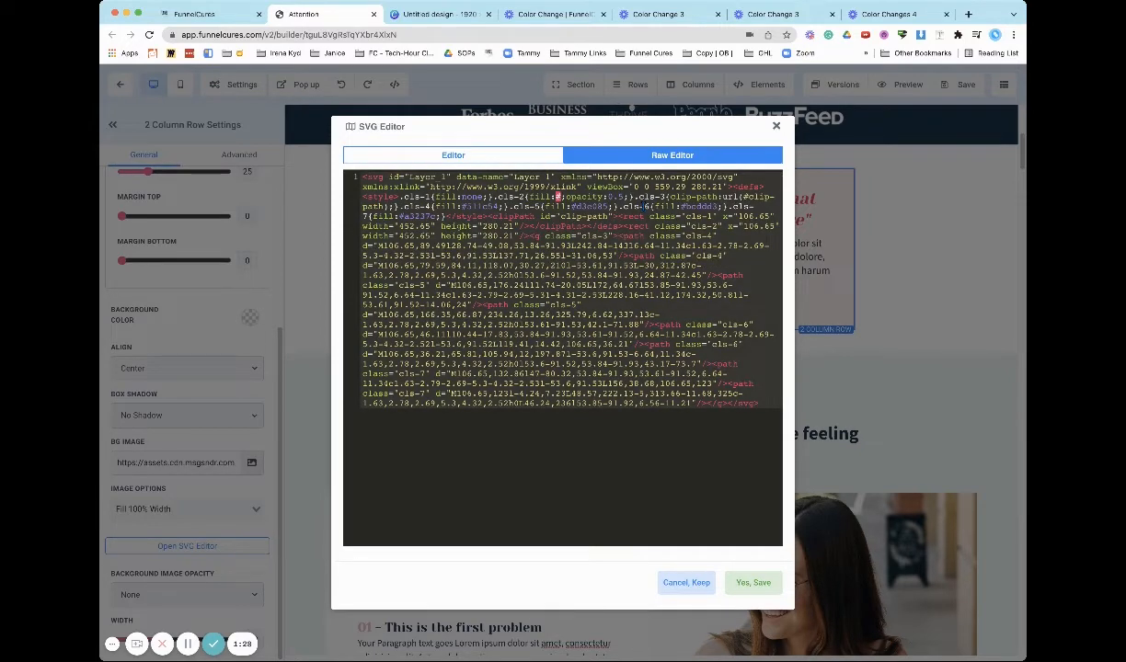
{"action": "type", "text": "f9"}
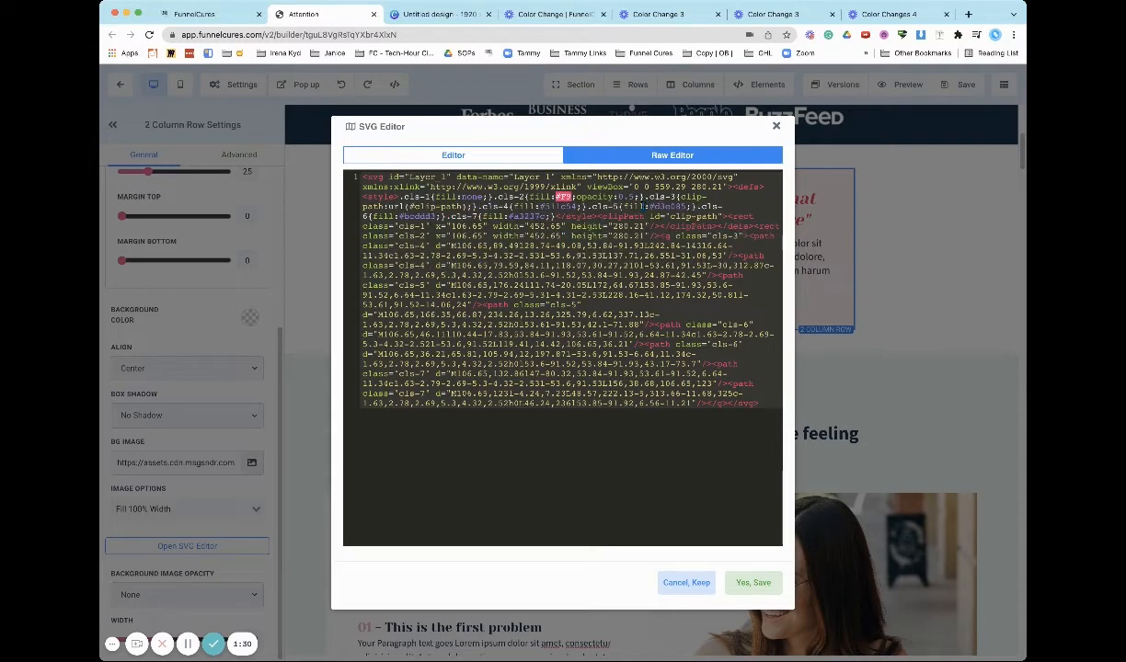
{"action": "type", "text": "e"}
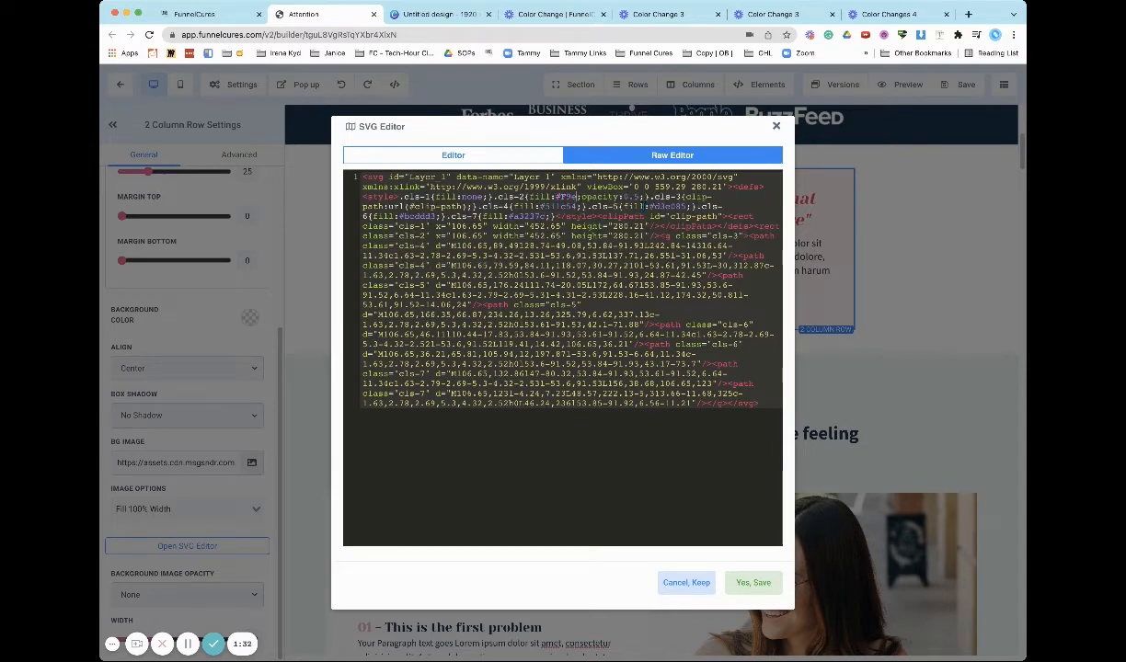
{"action": "type", "text": "b"}
{"action": "type", "text": "EB"}
{"action": "left_click", "coordinate": [749, 583]}
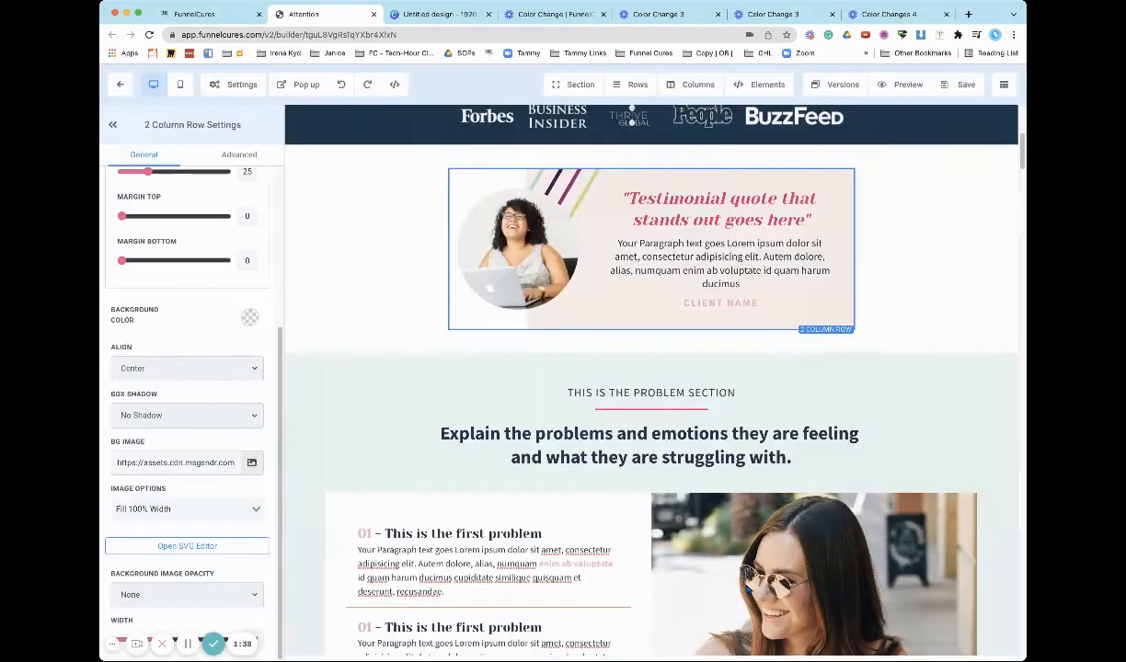
{"action": "left_click", "coordinate": [977, 86]}
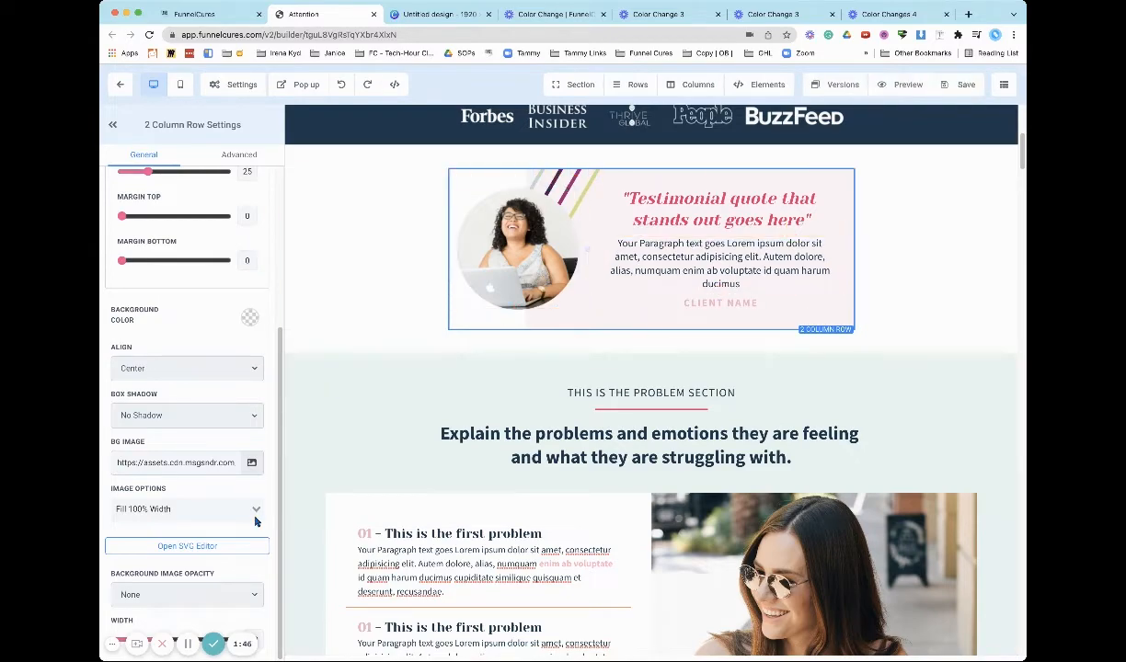
Reopen the first testimonial row's background SVG code and set the cls-6 fill to #D3ECE6.
{"action": "left_click", "coordinate": [187, 546]}
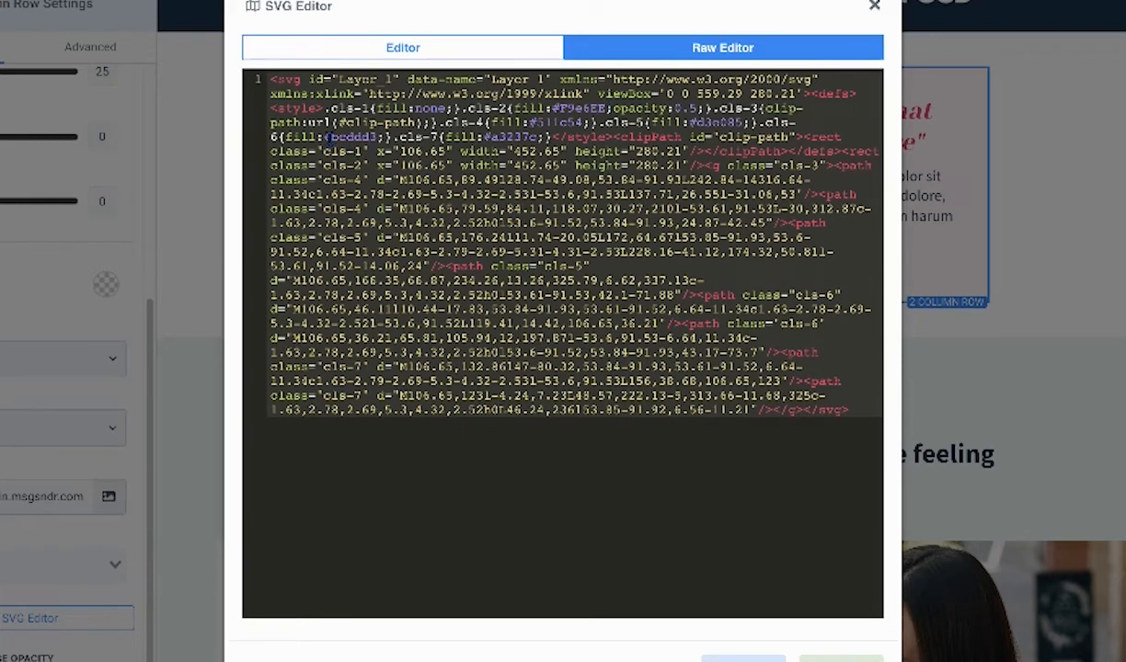
{"action": "left_click_drag", "start_coordinate": [329, 137], "coordinate": [379, 133]}
{"action": "key", "text": "ctrl+a"}
{"action": "key", "text": "shift+Left"}
{"action": "key", "text": "shift+Left"}
{"action": "key", "text": "shift+Left"}
{"action": "key", "text": "shift+Left"}
{"action": "key", "text": "shift+Left"}
{"action": "key", "text": "shift+Left"}
{"action": "key", "text": "shift+Left"}
{"action": "key", "text": "shift+Left"}
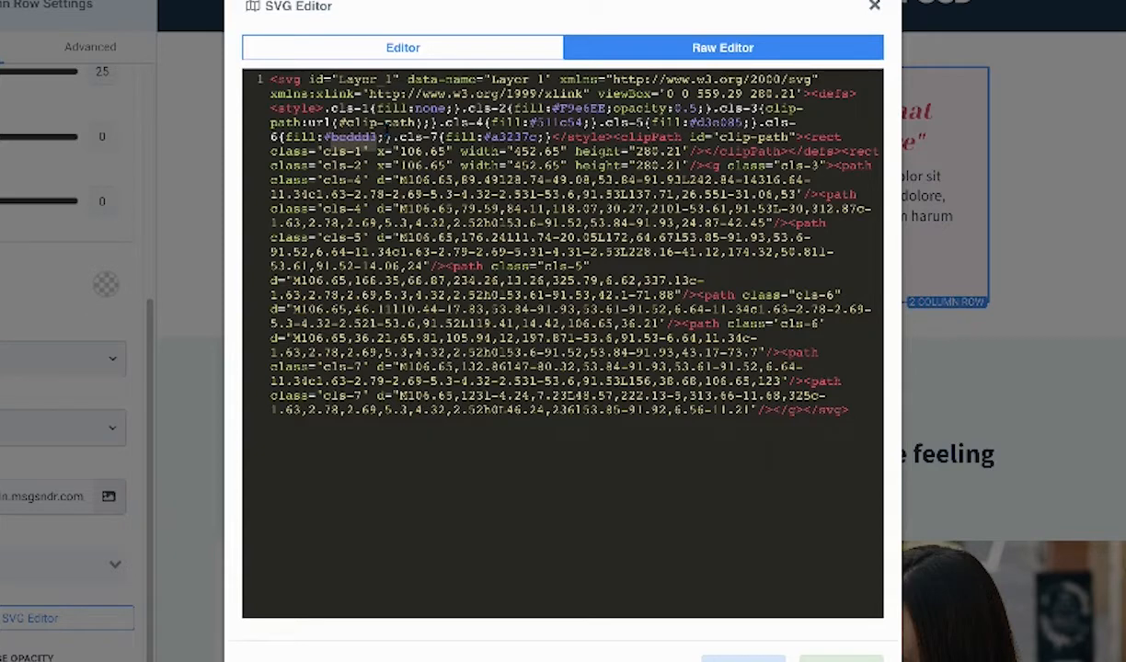
{"action": "type", "text": "#c3E"}
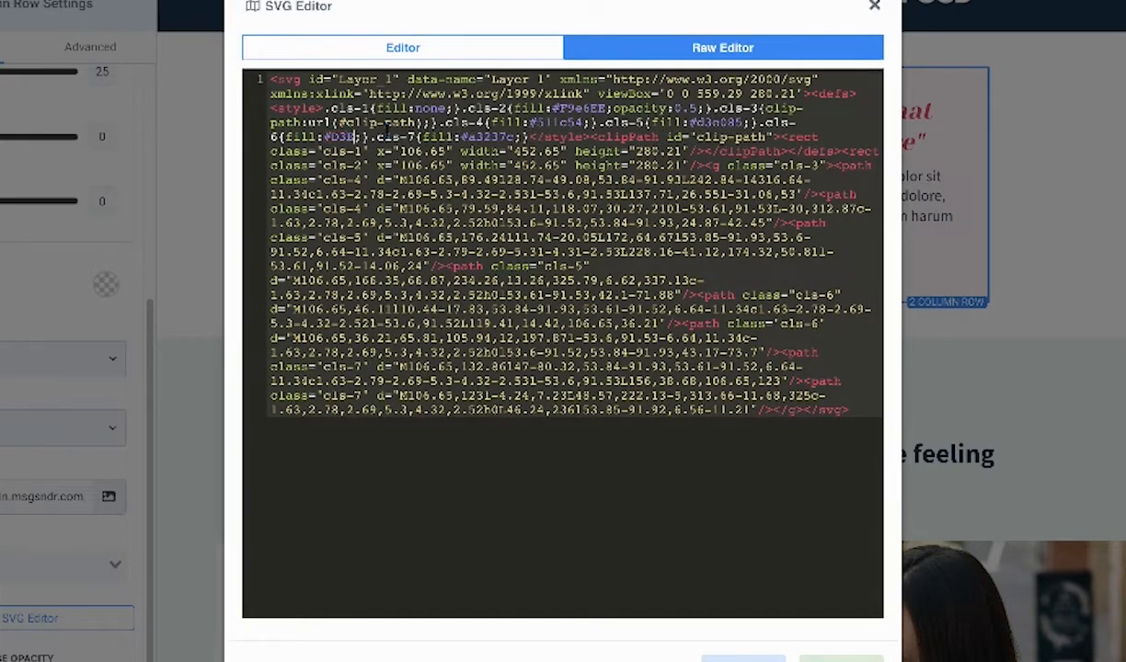
{"action": "type", "text": "C"}
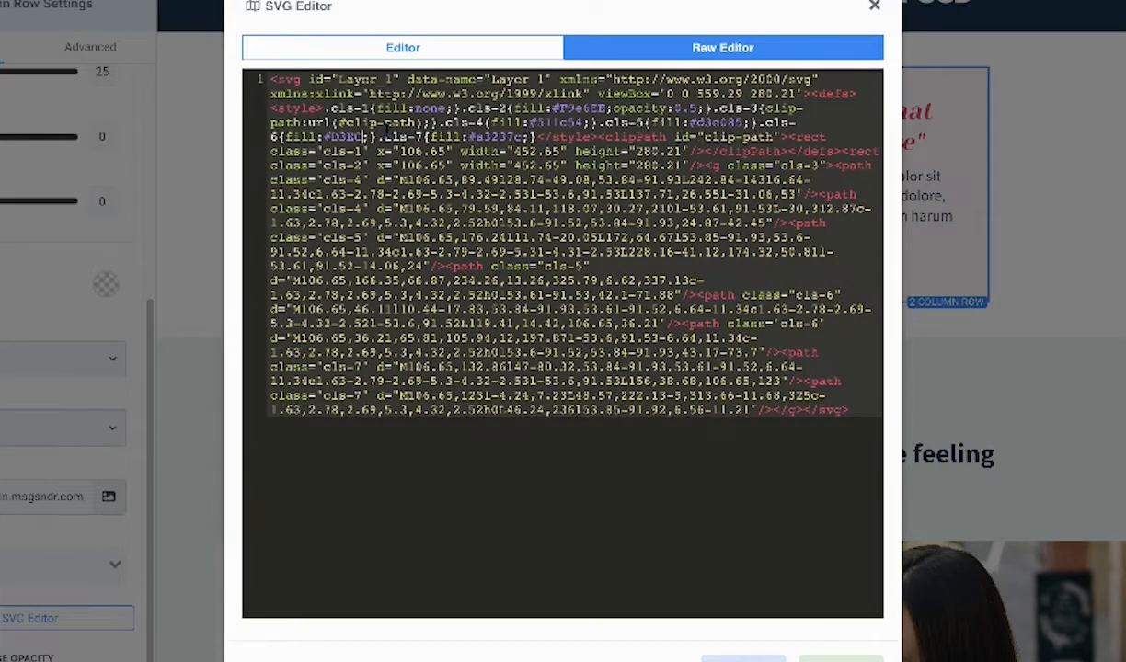
{"action": "type", "text": "B"}
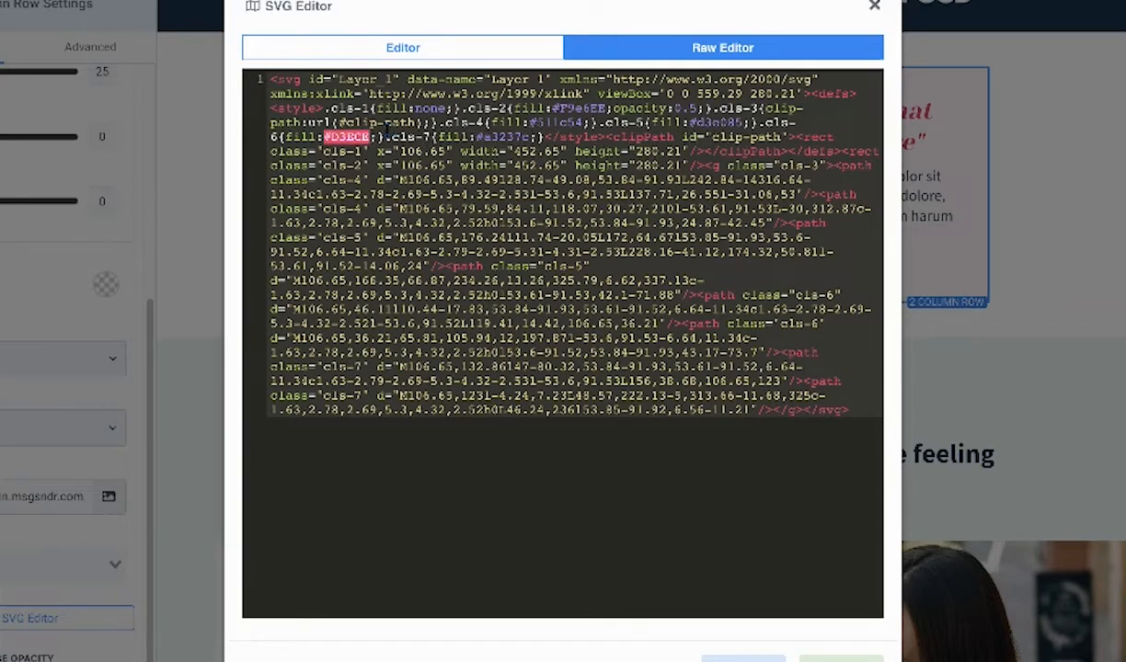
{"action": "type", "text": "6"}
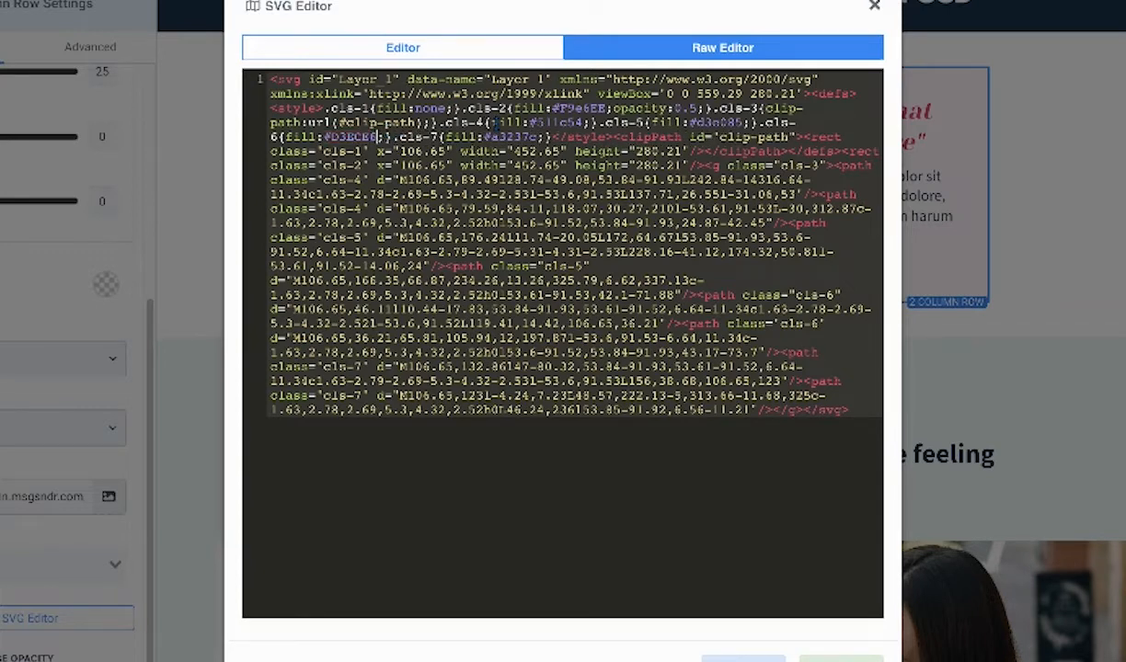
Set the cls-7 fill in the first testimonial row's background SVG to #EE2A6E.
{"action": "left_click", "coordinate": [493, 136]}
{"action": "key", "text": "shift+Right"}
{"action": "key", "text": "shift+Right"}
{"action": "key", "text": "shift+Right"}
{"action": "key", "text": "shift+Right"}
{"action": "key", "text": "shift+Right"}
{"action": "key", "text": "shift+Right"}
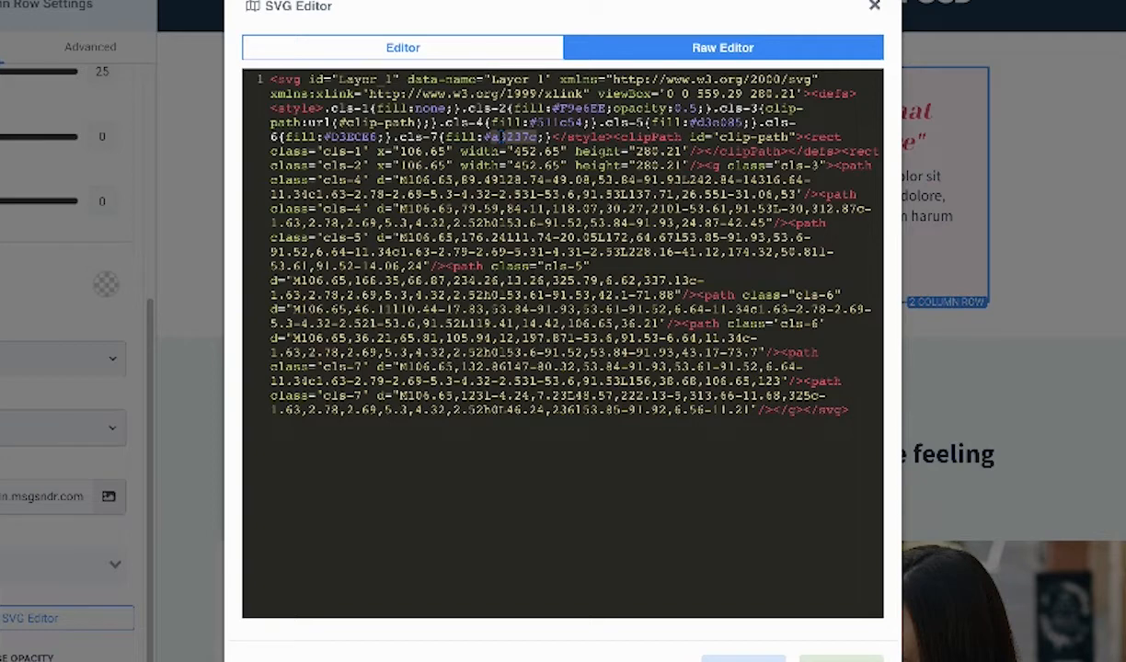
{"action": "type", "text": "E12"}
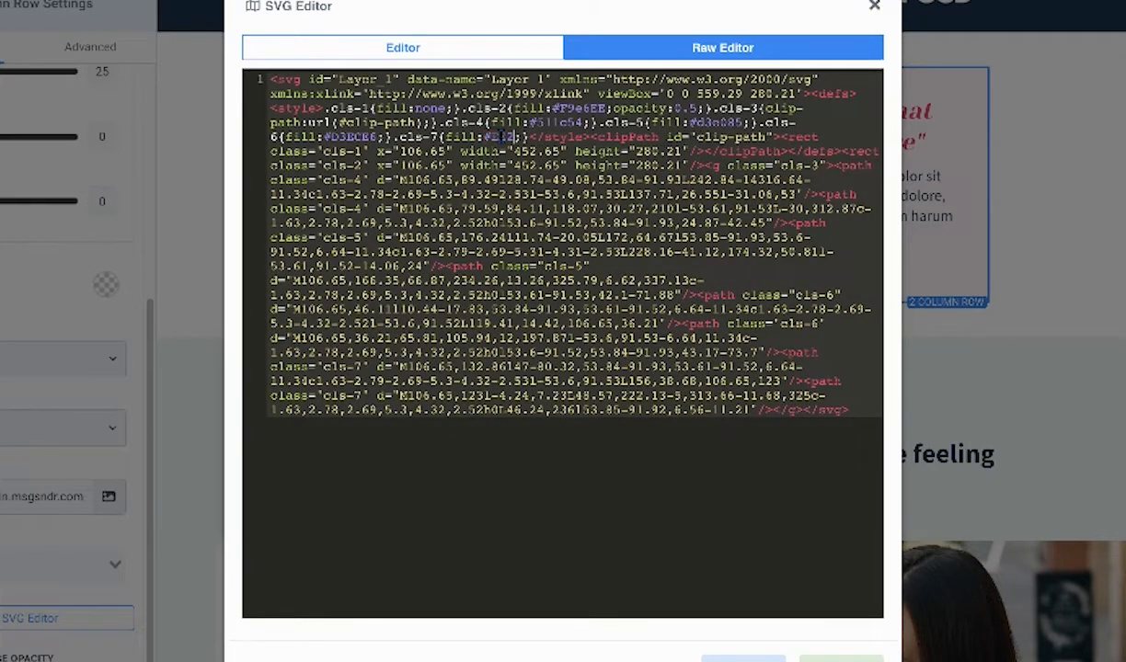
{"action": "type", "text": "4"}
{"action": "type", "text": "6"}
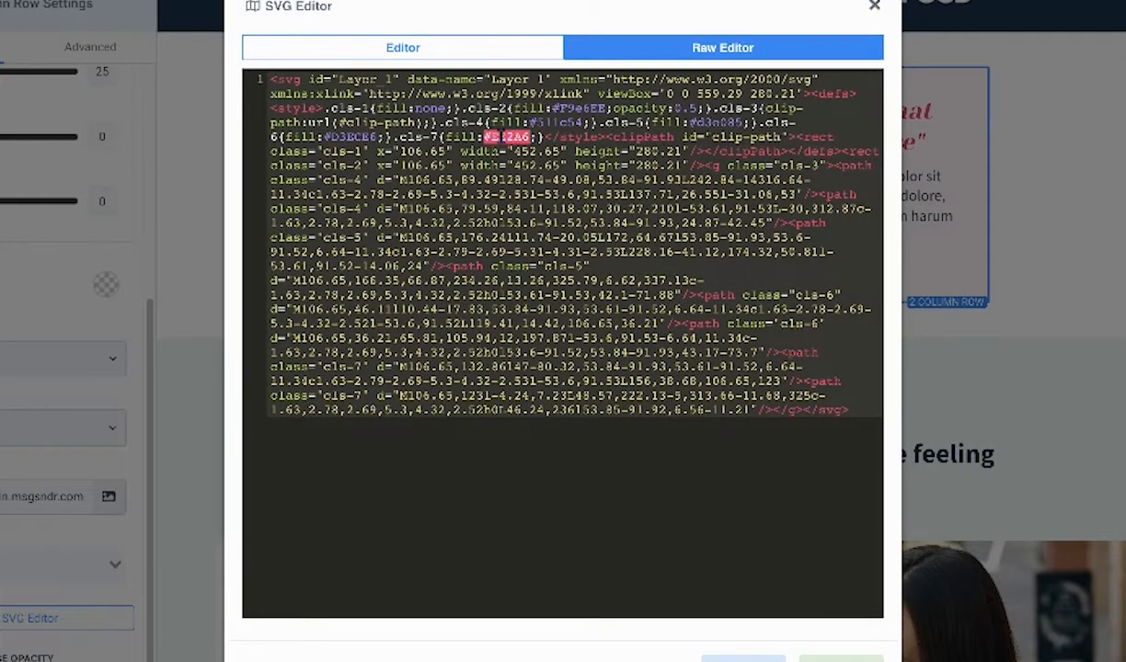
{"action": "type", "text": "B"}
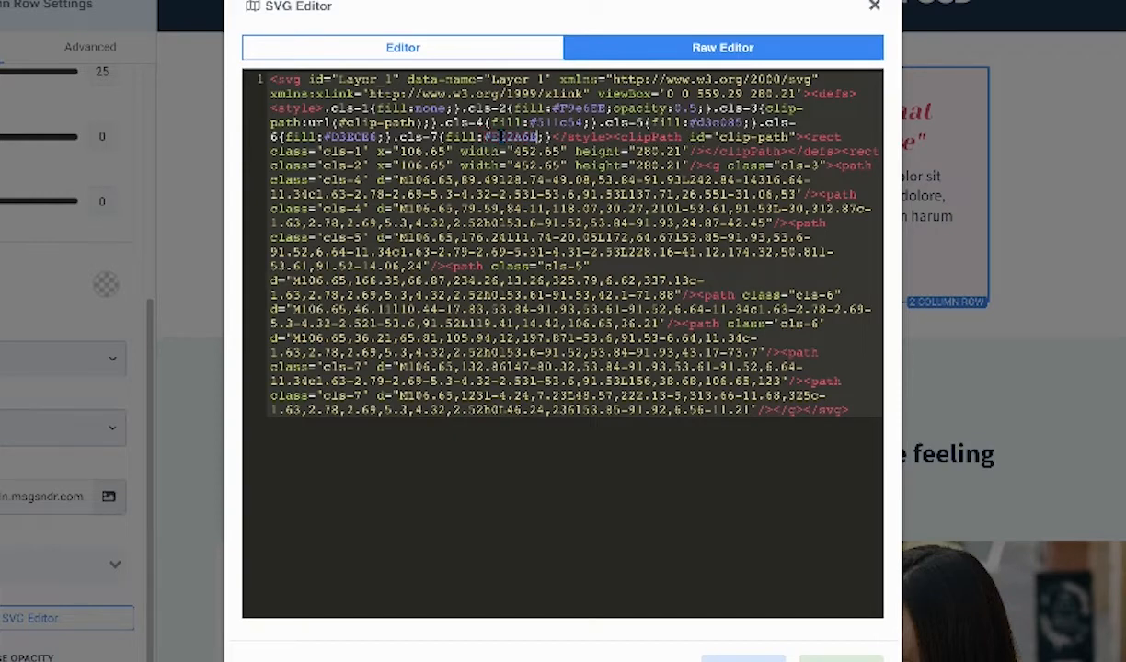
{"action": "type", "text": "E"}
Set the cls-5 fill in the first testimonial row's background SVG to #F39470 and apply the change.
{"action": "left_click_drag", "start_coordinate": [688, 122], "coordinate": [743, 122]}
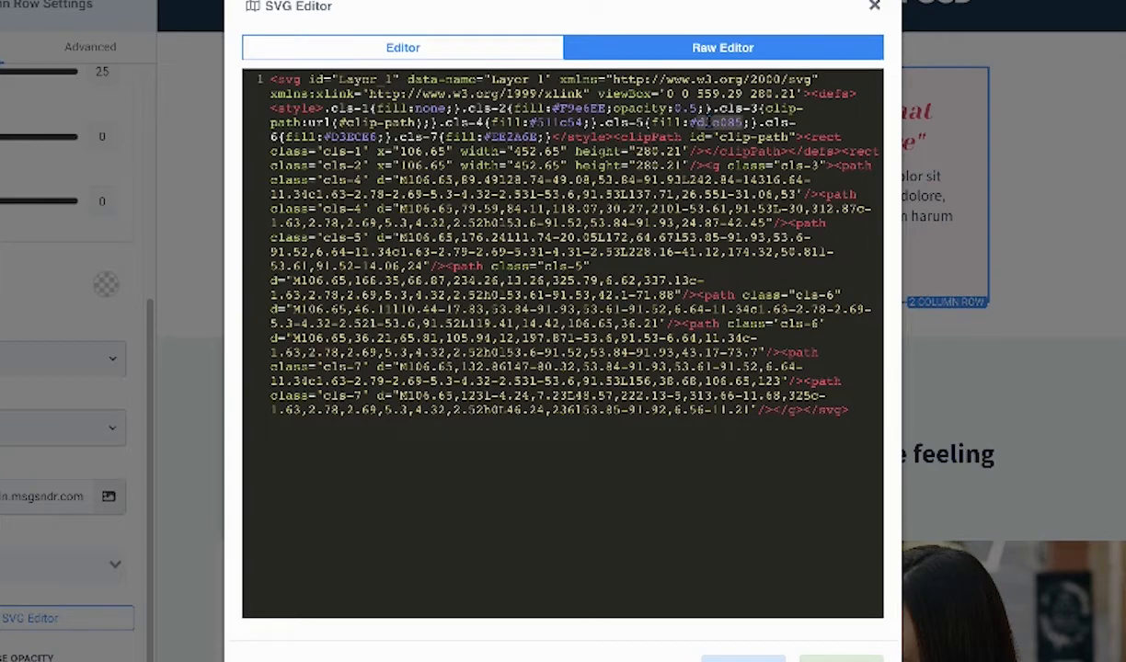
{"action": "type", "text": "#F"}
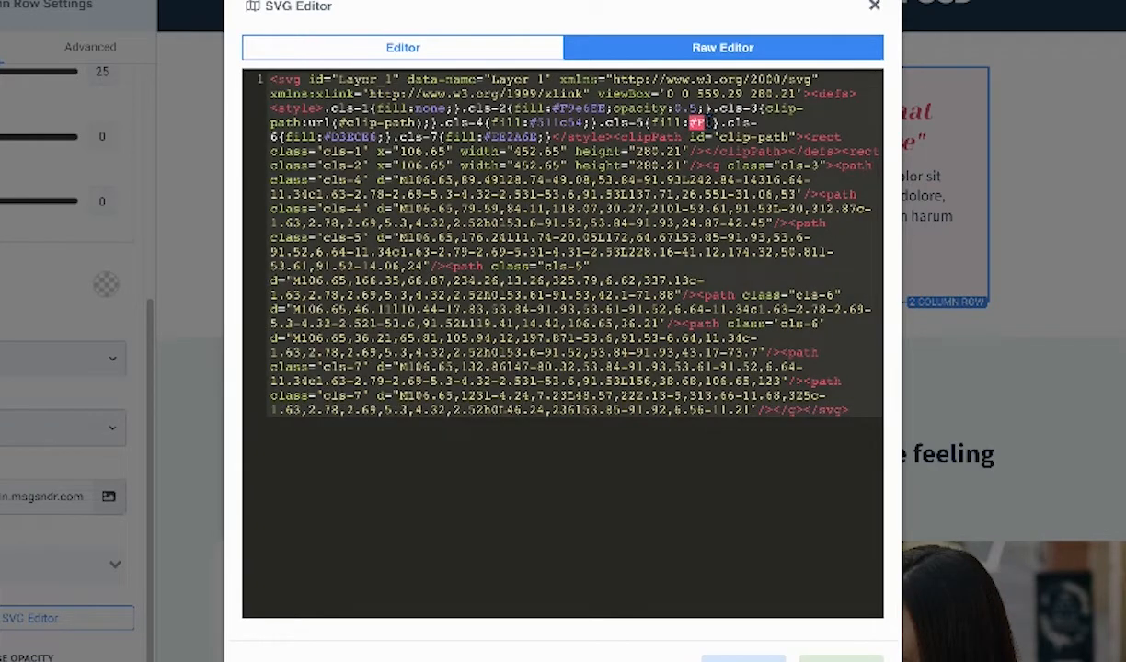
{"action": "type", "text": "F9"}
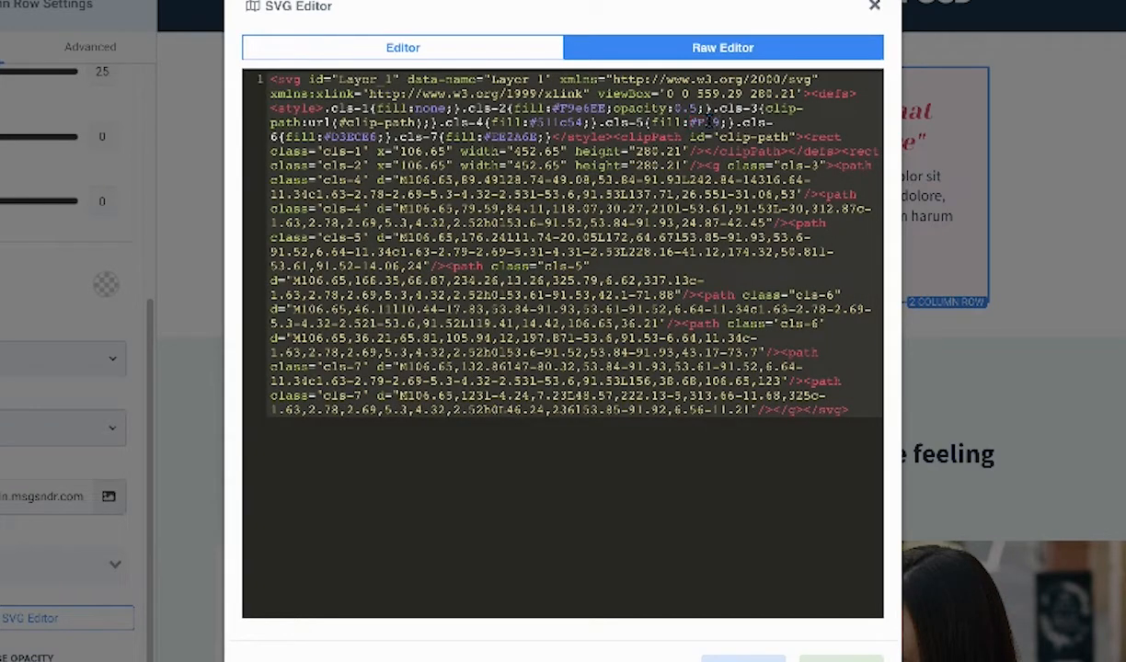
{"action": "type", "text": "47"}
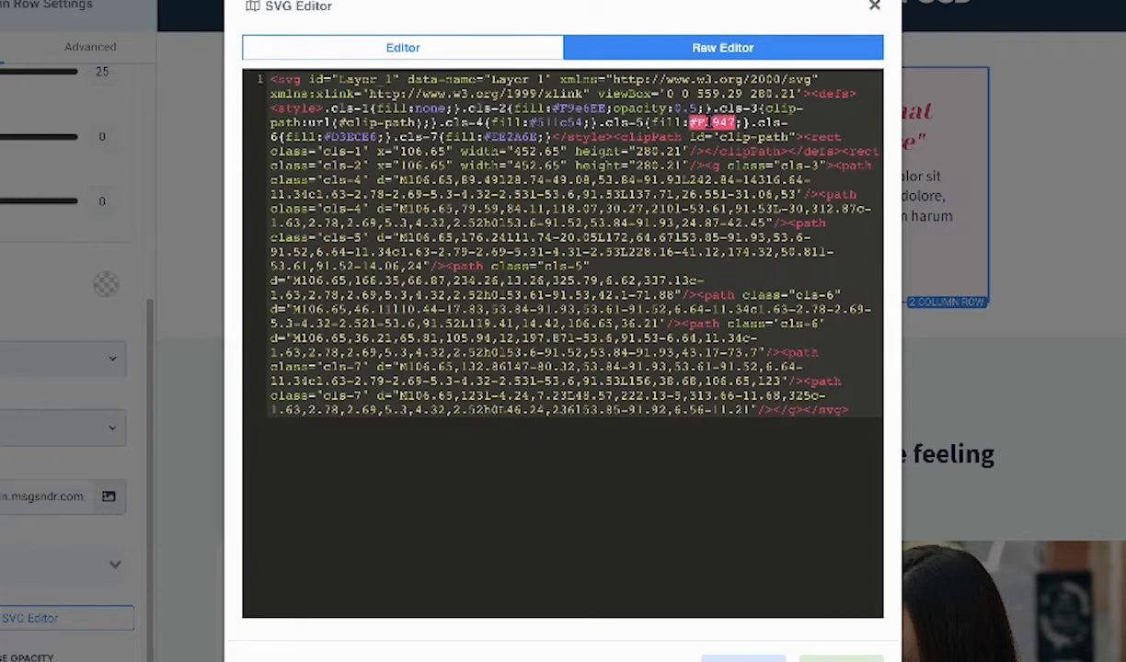
{"action": "type", "text": "0"}
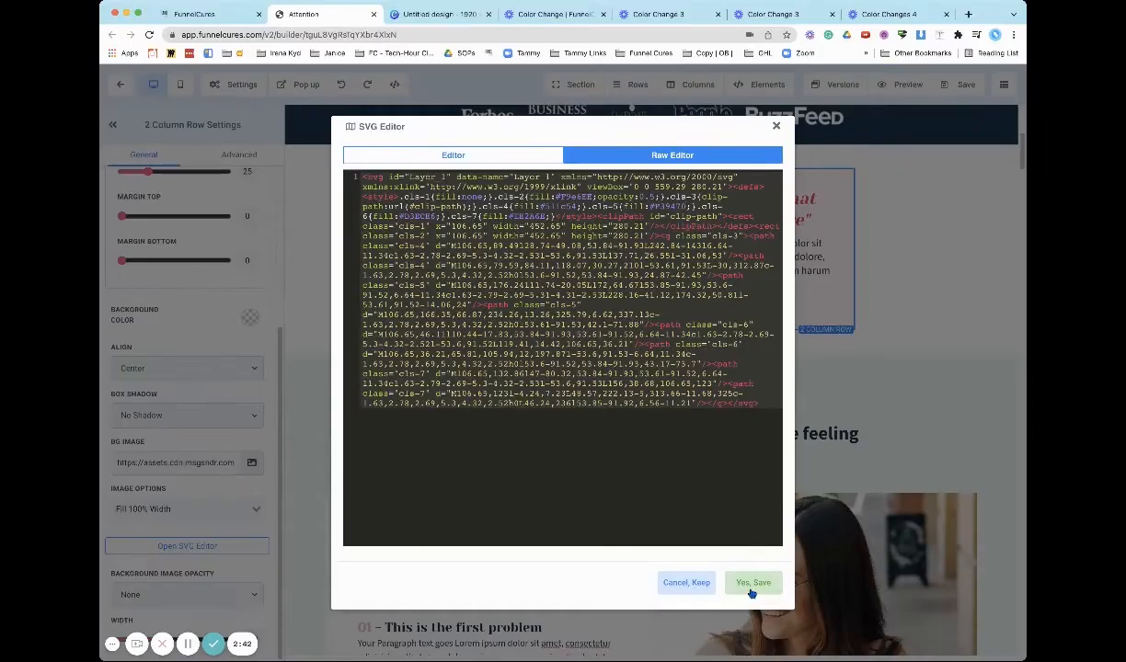
{"action": "left_click", "coordinate": [841, 659]}
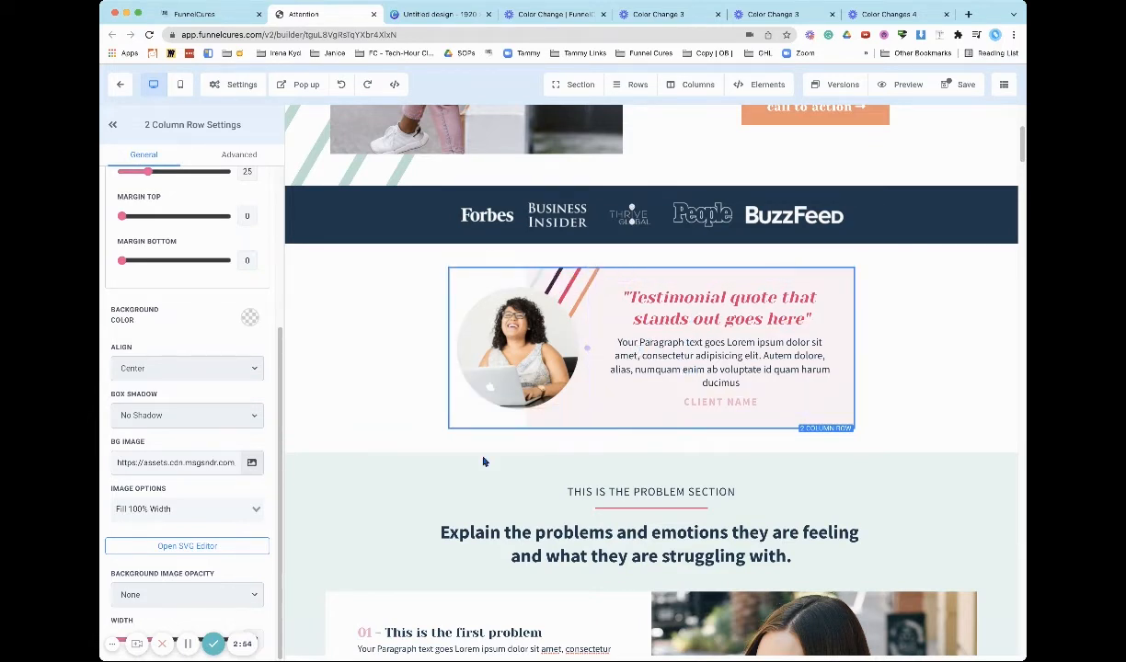
Reopen the first testimonial row's background SVG code, copy its style rules from cls-1 through cls-7, and close it without edits.
{"action": "left_click", "coordinate": [190, 646]}
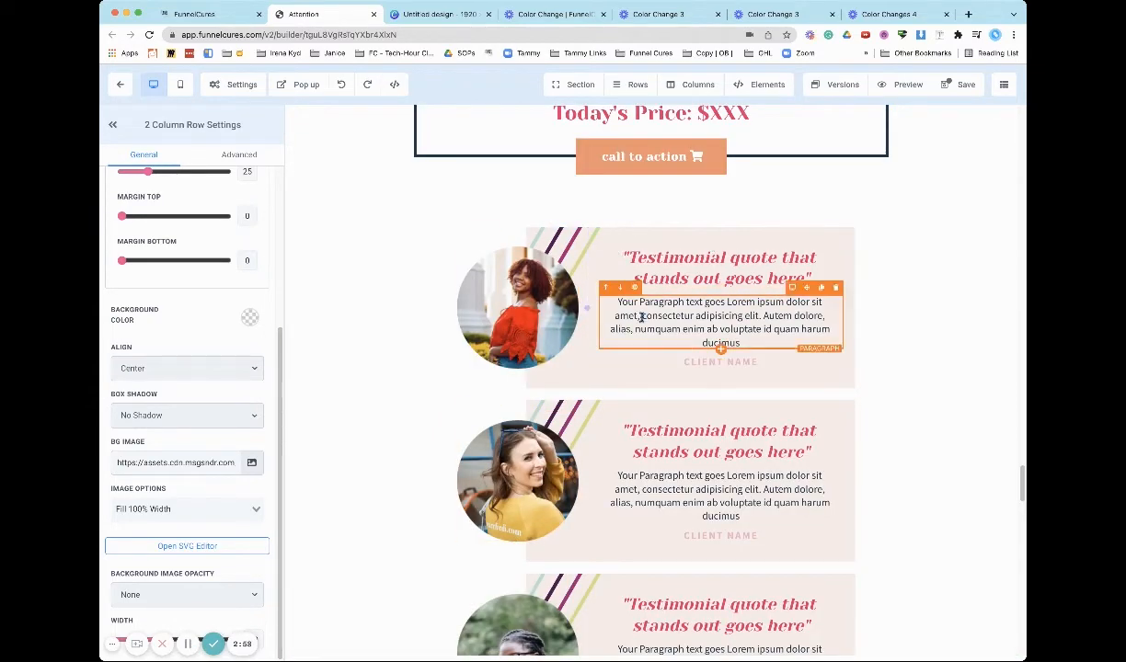
{"action": "scroll", "coordinate": [681, 387], "scroll_direction": "down", "scroll_amount": 2}
{"action": "scroll", "coordinate": [694, 397], "scroll_direction": "down", "scroll_amount": 3}
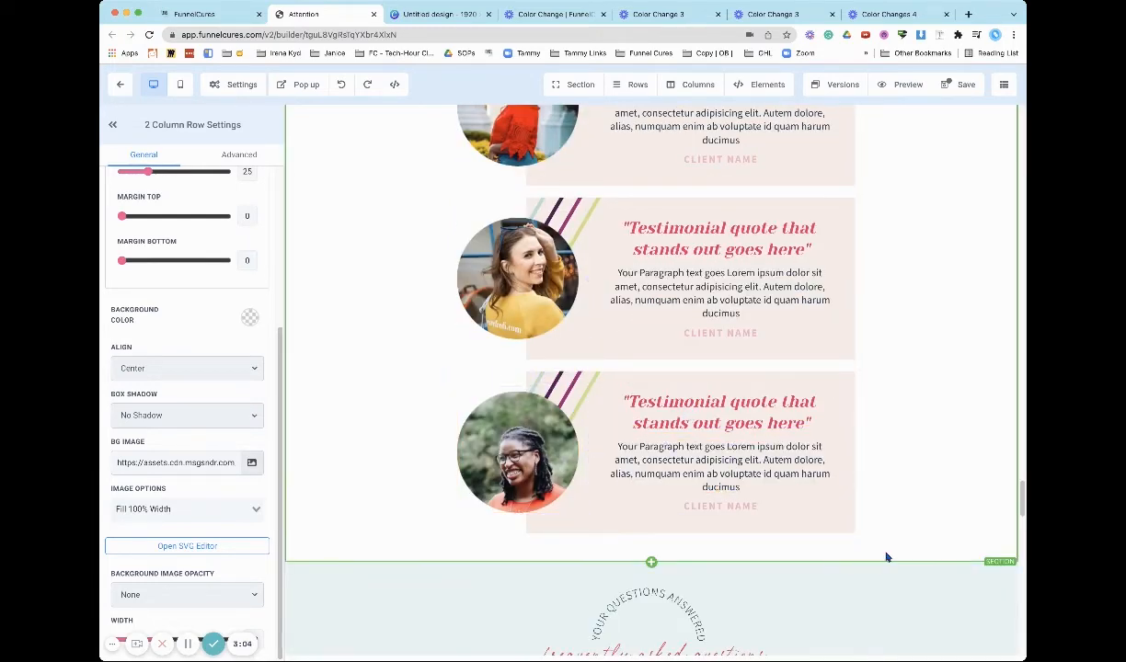
{"action": "left_click_drag", "start_coordinate": [1020, 515], "coordinate": [1021, 149]}
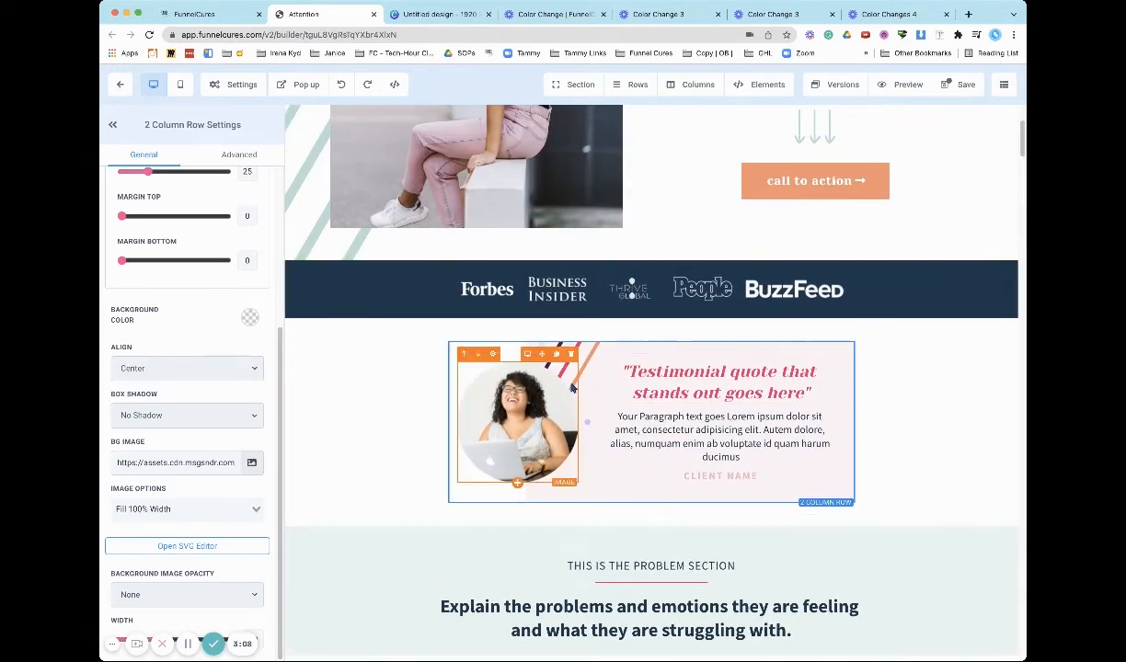
{"action": "left_click", "coordinate": [142, 547]}
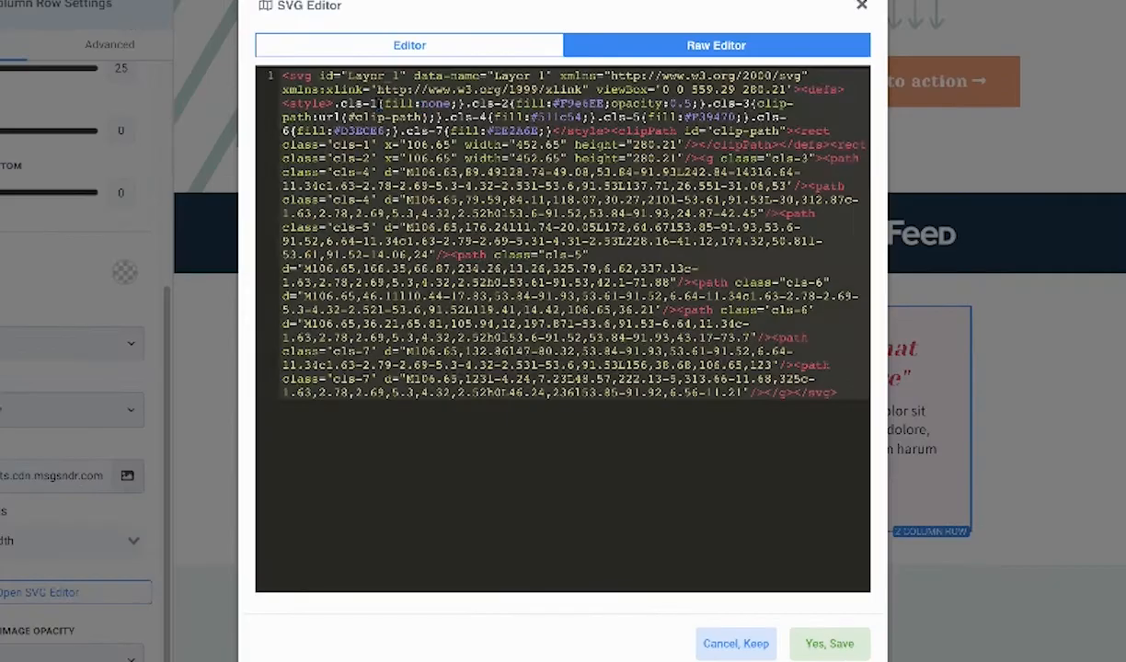
{"action": "left_click_drag", "start_coordinate": [432, 196], "coordinate": [552, 206]}
{"action": "left_click_drag", "start_coordinate": [555, 131], "coordinate": [548, 132]}
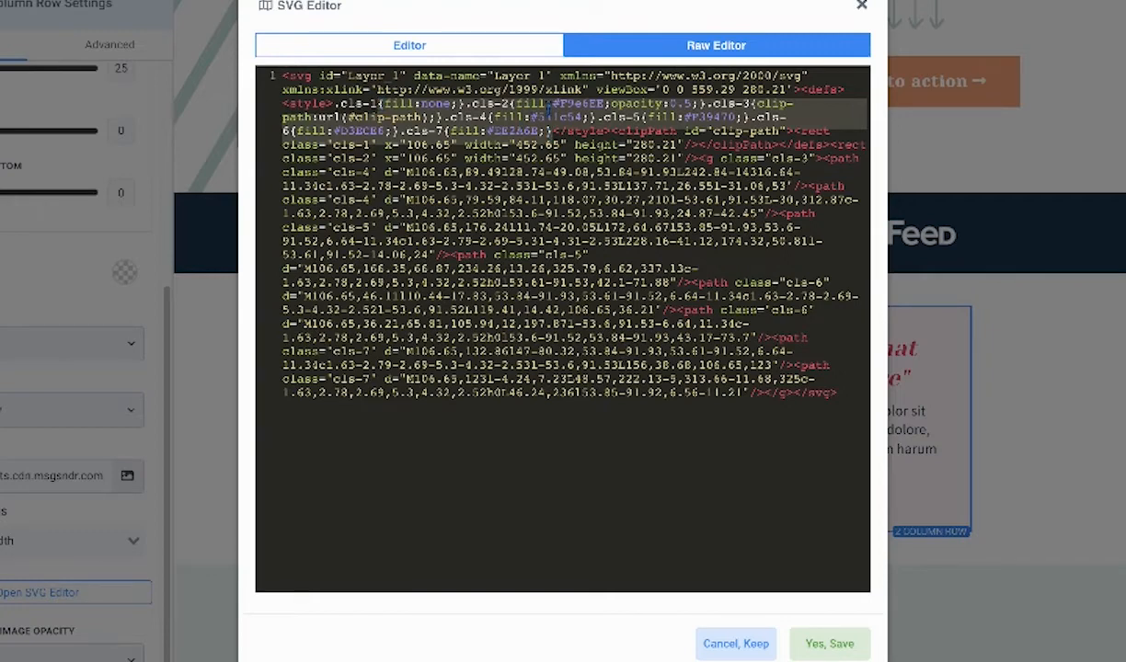
{"action": "left_click", "coordinate": [754, 646]}
Replace the cls-1 to cls-7 rules in the background SVG of the first testimonial below the pricing box with the copied rules and apply.
{"action": "scroll", "coordinate": [838, 392], "scroll_direction": "down", "scroll_amount": 10}
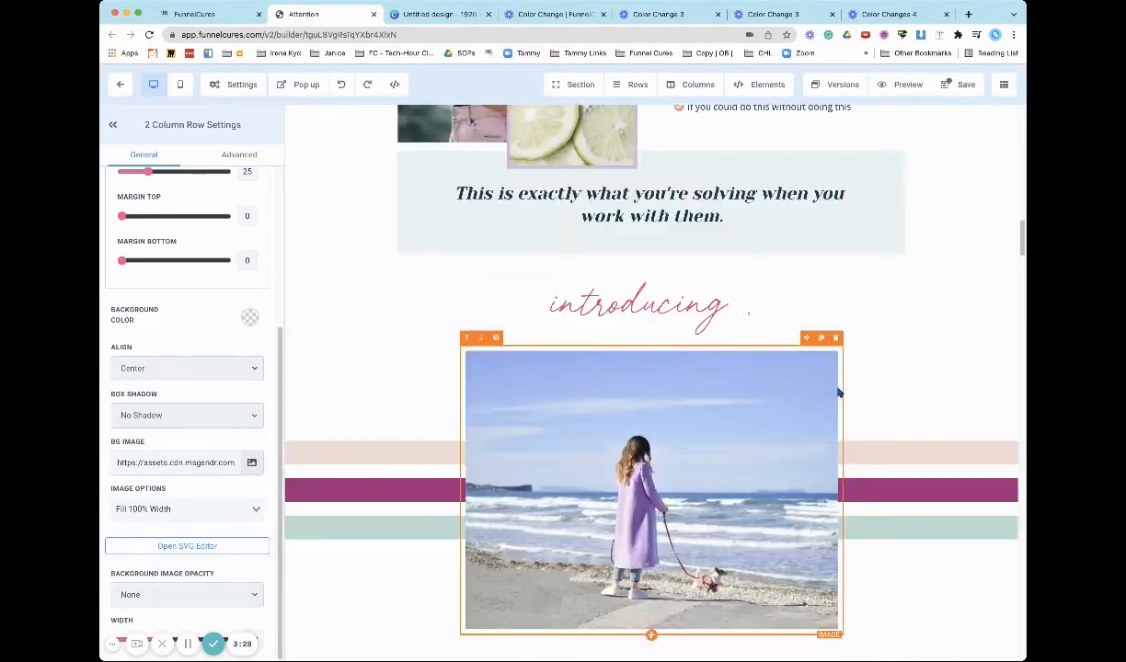
{"action": "scroll", "coordinate": [838, 393], "scroll_direction": "down", "scroll_amount": 20}
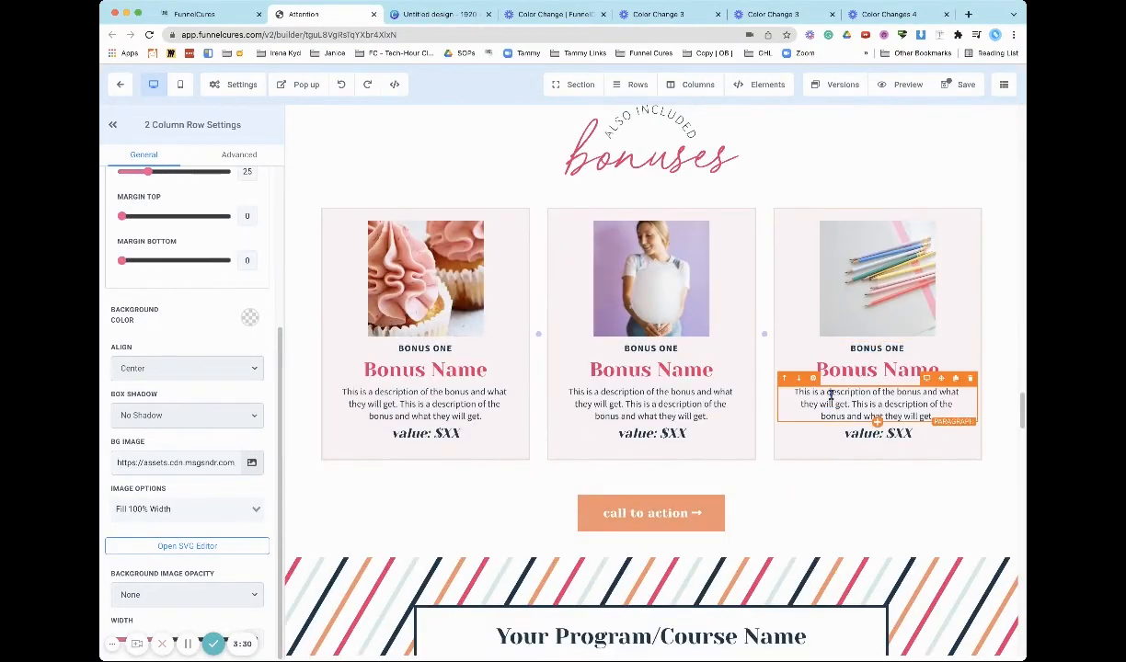
{"action": "scroll", "coordinate": [830, 395], "scroll_direction": "down", "scroll_amount": 4}
{"action": "scroll", "coordinate": [831, 404], "scroll_direction": "down", "scroll_amount": 10}
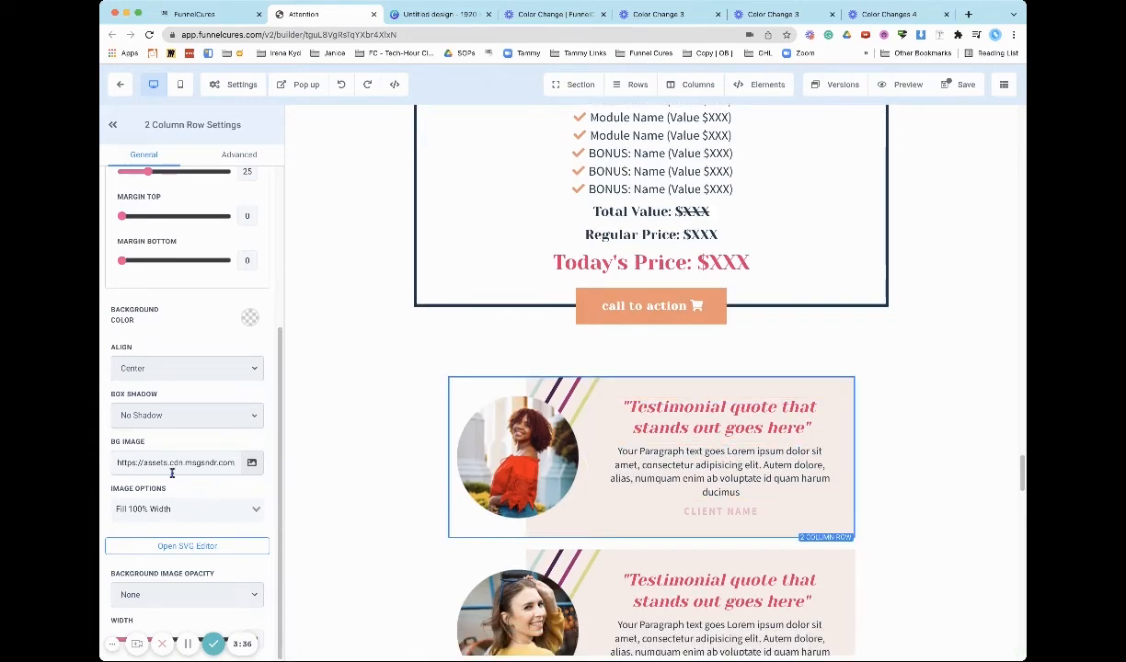
{"action": "left_click", "coordinate": [164, 545]}
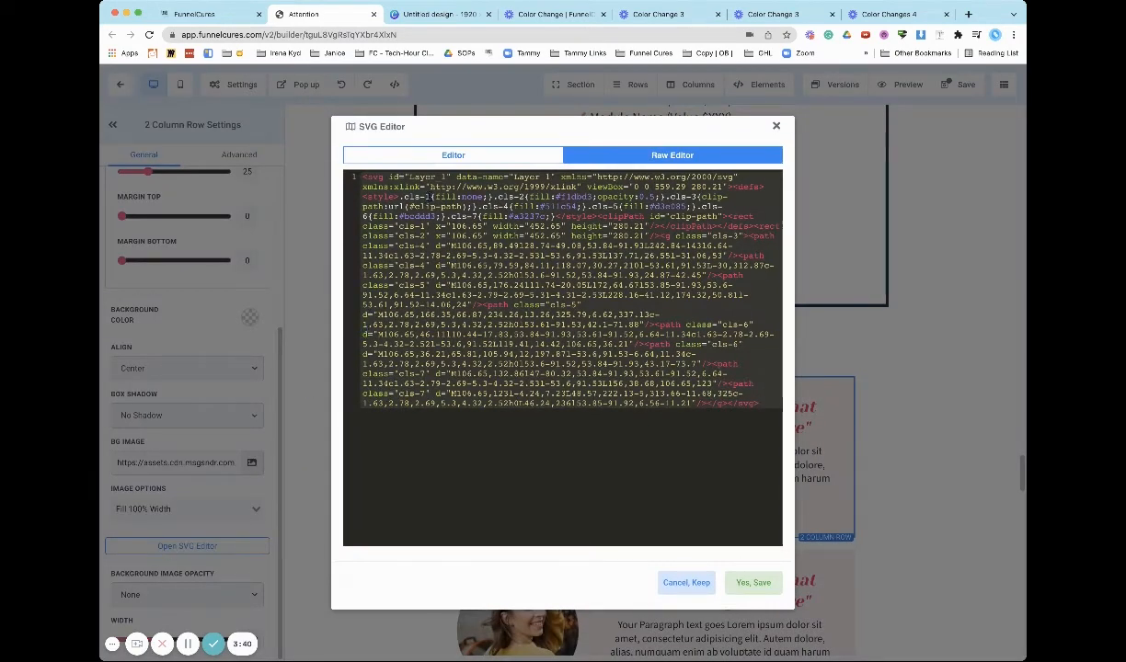
{"action": "left_click_drag", "start_coordinate": [431, 197], "coordinate": [582, 216]}
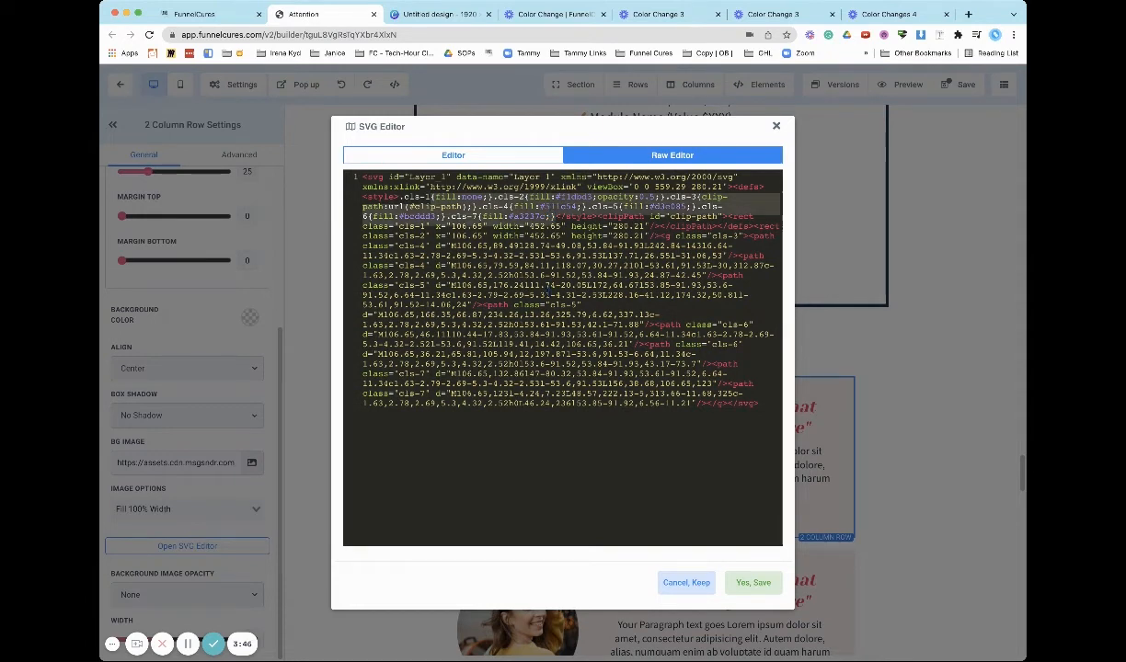
{"action": "type", "text": "{fill:none;}.cls-2{fill:#F9e6EE;opacity:0.5;}.cls-3{clip-path:url(#clip-path);}.cls-4{fill:#ffc54;}.cls-5{fill:#F9470;}.cls-6{fill:#D3ECE6;}.cls-7{fill:#EE7A6E;}"}
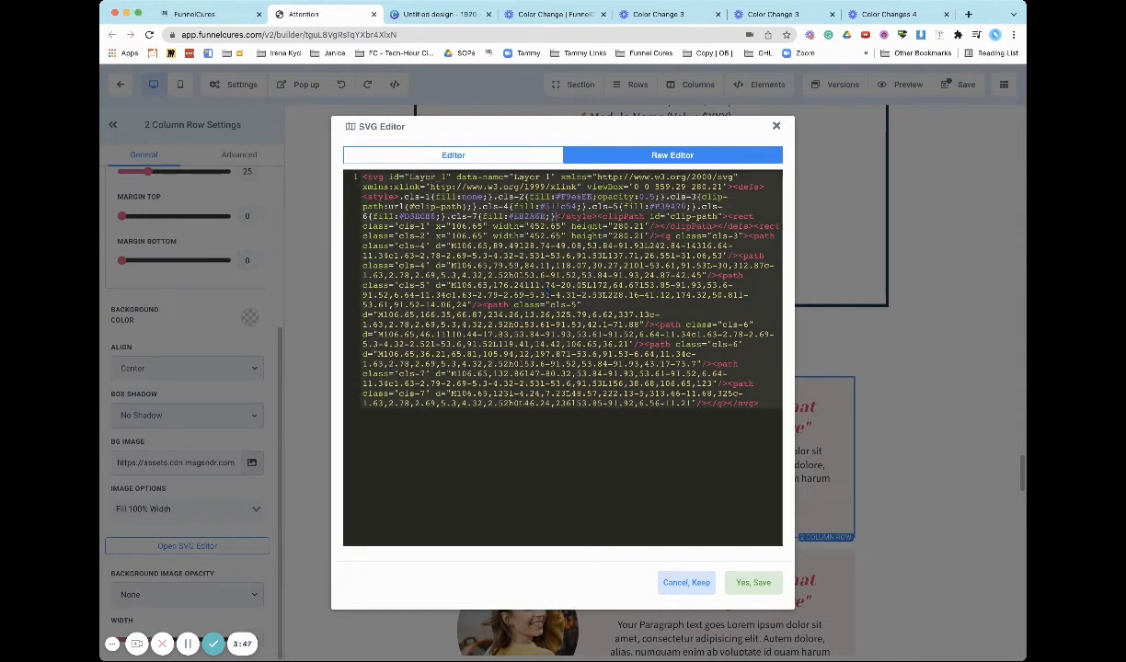
{"action": "left_click", "coordinate": [752, 583]}
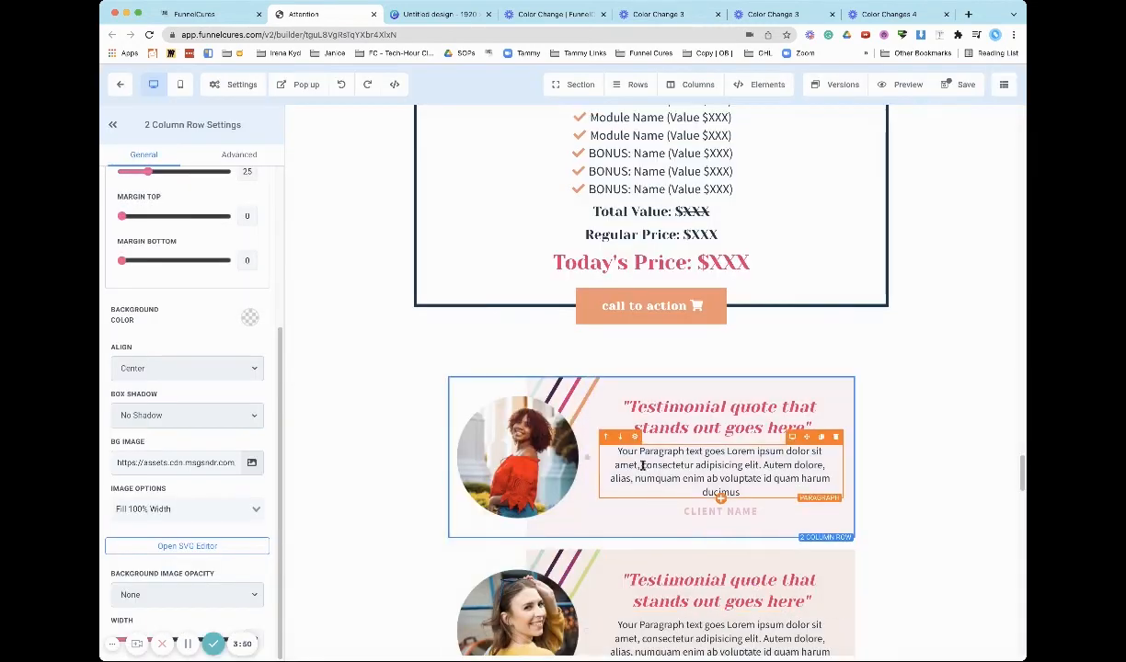
Paste the copied style rules over those in the background SVG of the second testimonial below the pricing box and apply.
{"action": "scroll", "coordinate": [639, 457], "scroll_direction": "down", "scroll_amount": 3}
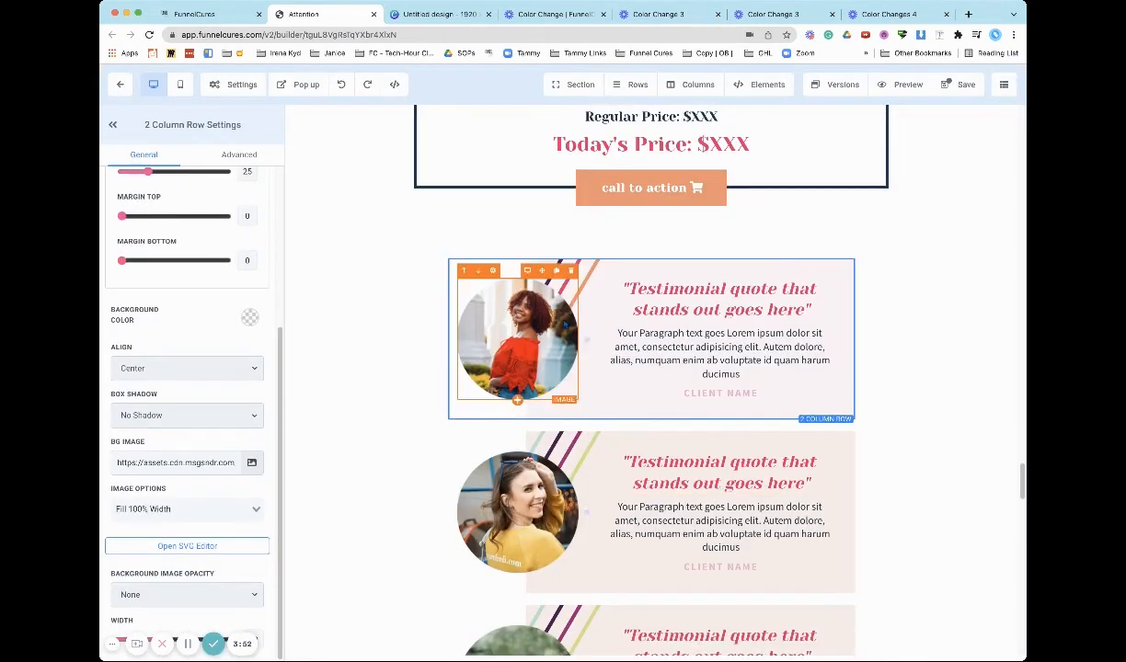
{"action": "left_click", "coordinate": [496, 586]}
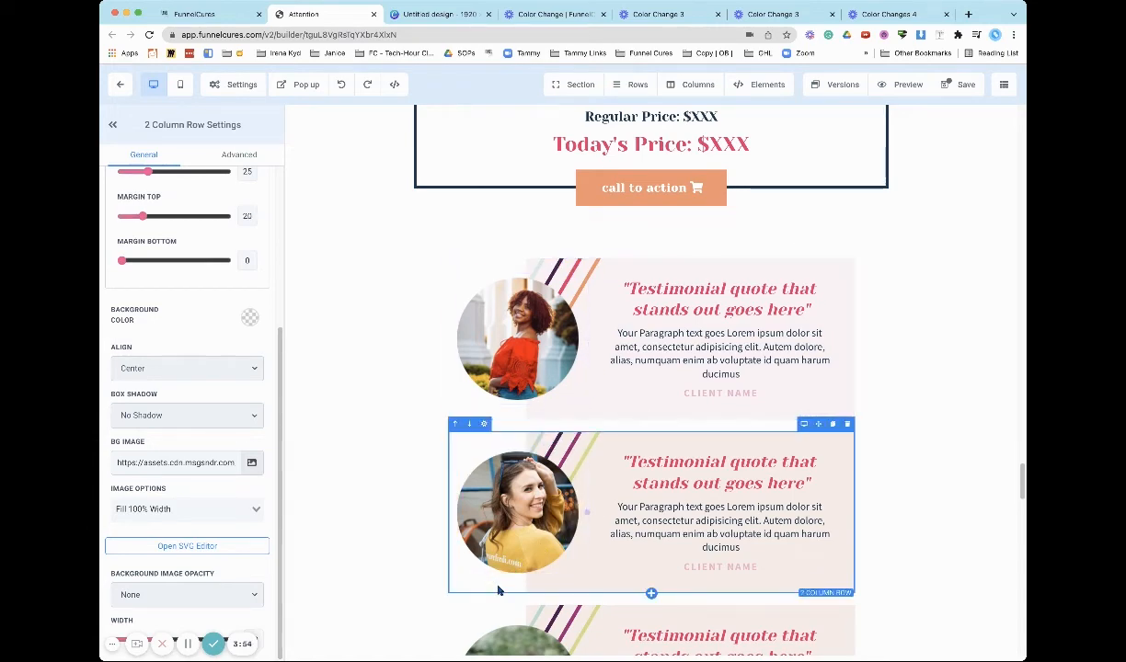
{"action": "left_click", "coordinate": [193, 548]}
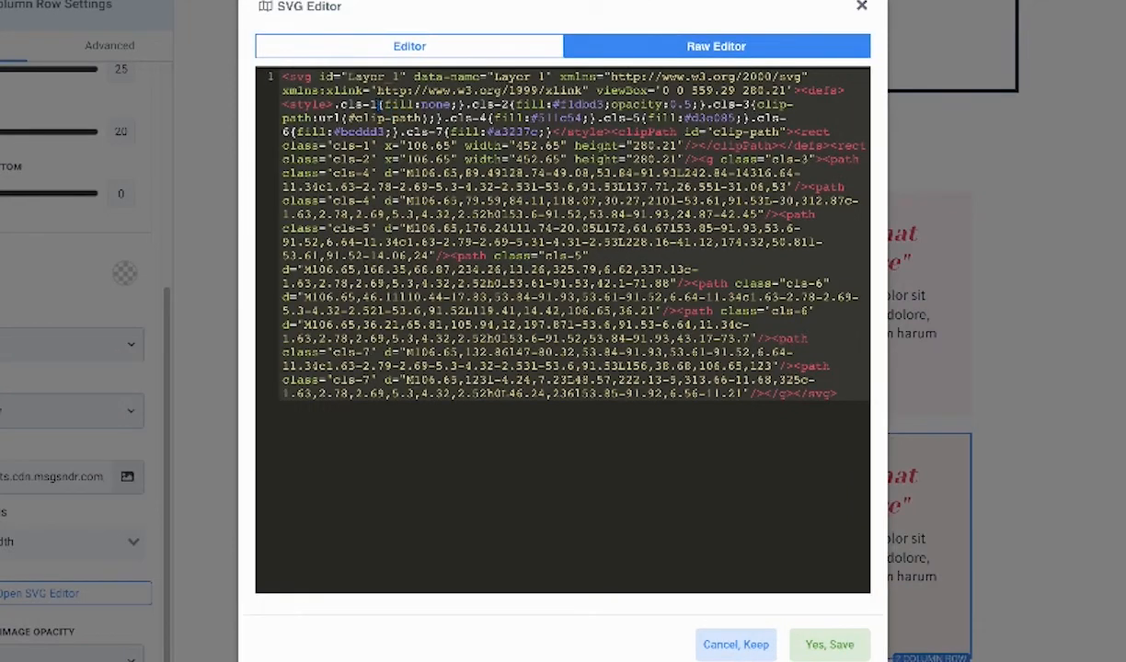
{"action": "left_click_drag", "start_coordinate": [380, 105], "coordinate": [551, 133]}
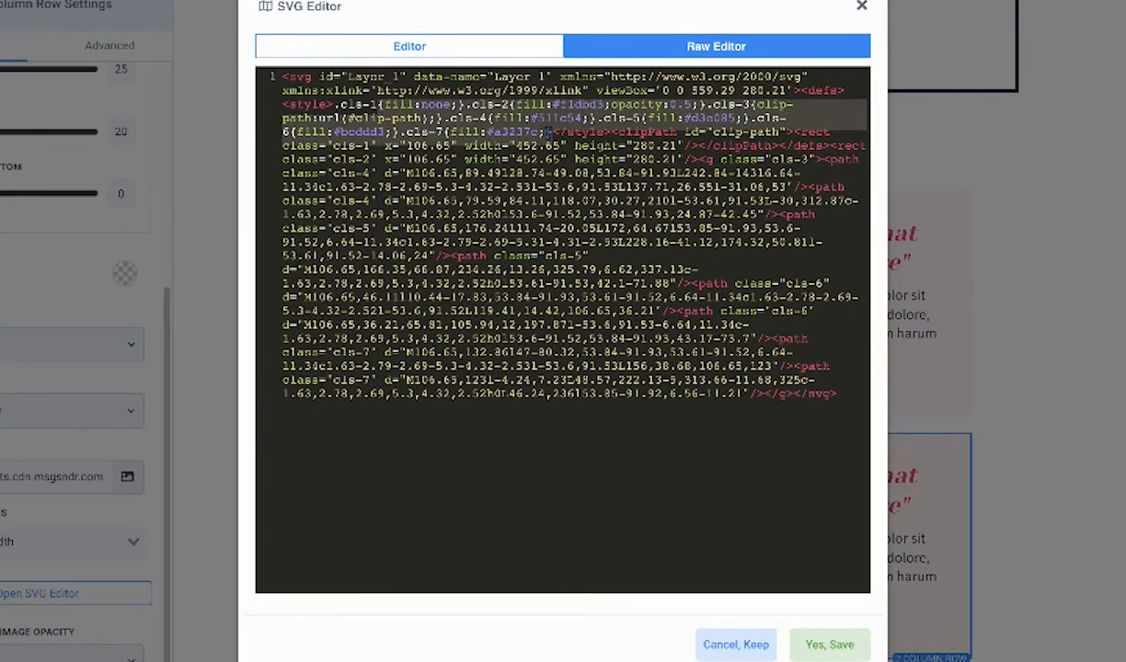
{"action": "type", "text": "{fill:none;}.cls-2{fill:#F9e6EE;opacity:0.5;}.cls-3{clip-path:url(#clip-path);}.cls-4{fill:#511c54;}.cls-5{fill:#F39470;}.cls-6{fill:#D3BCB6;}.cls-7{fill:#EB2A6B;}"}
{"action": "left_click", "coordinate": [830, 643]}
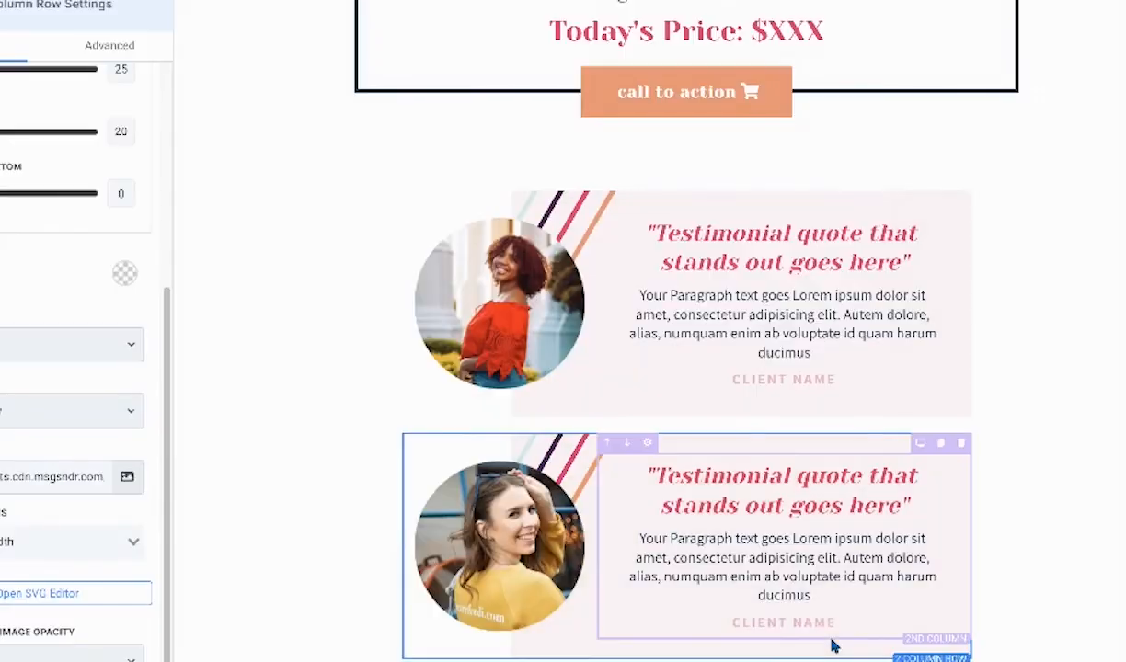
Paste the copied style rules over those in the last testimonial row's background SVG, apply the change and save the page.
{"action": "scroll", "coordinate": [699, 501], "scroll_direction": "down", "scroll_amount": 3}
{"action": "scroll", "coordinate": [689, 491], "scroll_direction": "down", "scroll_amount": 1}
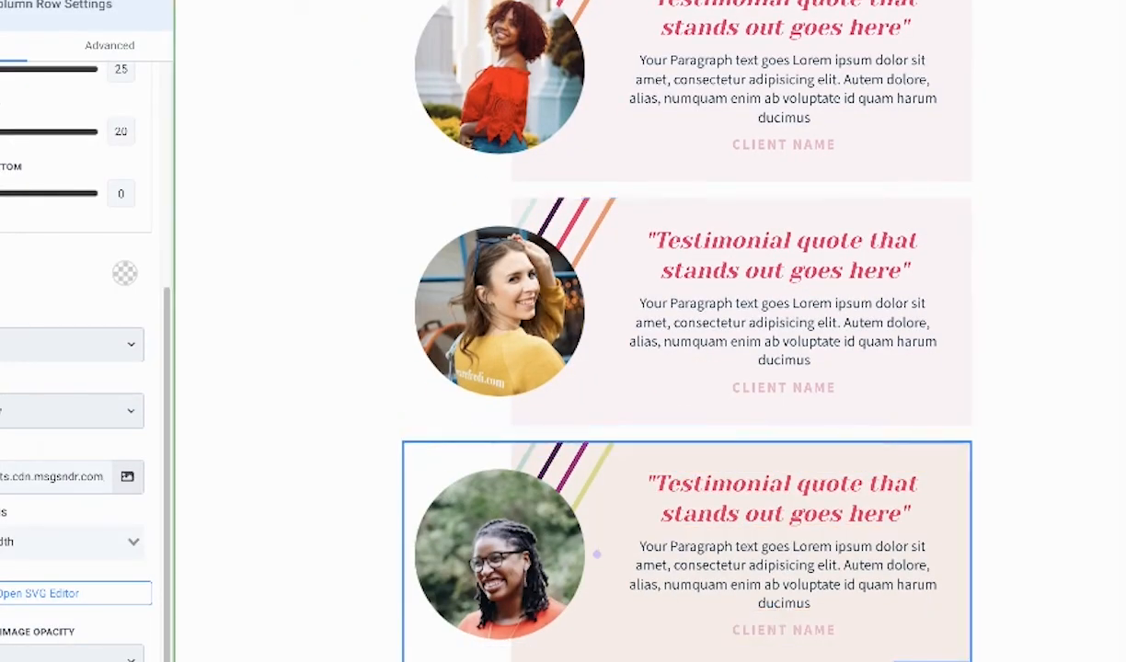
{"action": "left_click", "coordinate": [11, 596]}
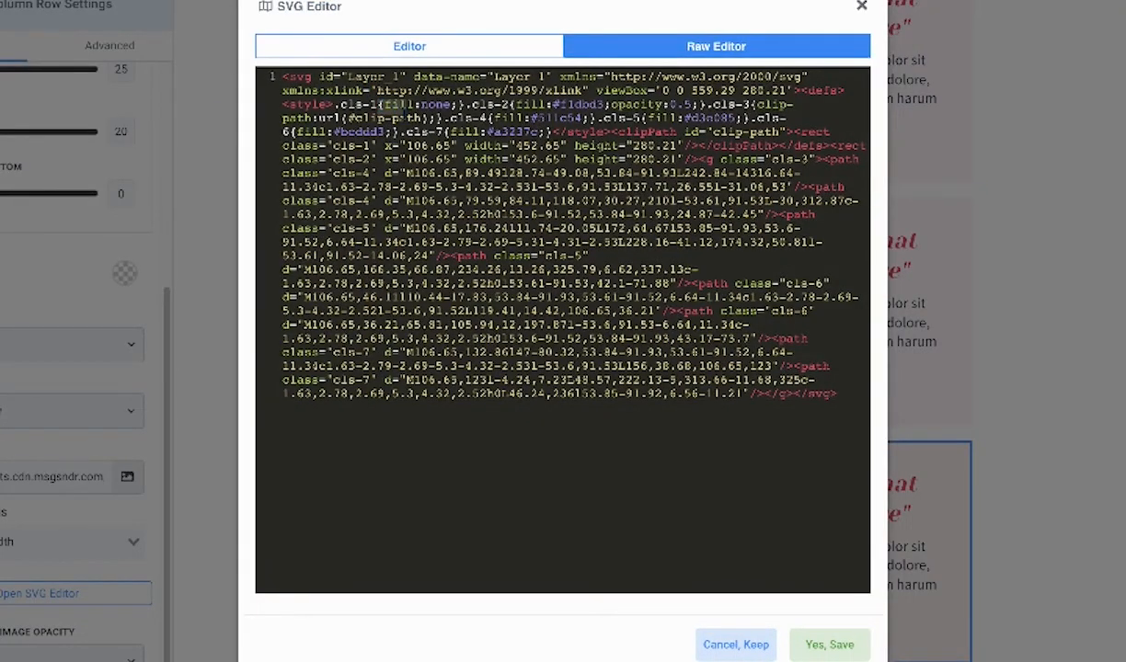
{"action": "left_click_drag", "start_coordinate": [377, 105], "coordinate": [551, 132]}
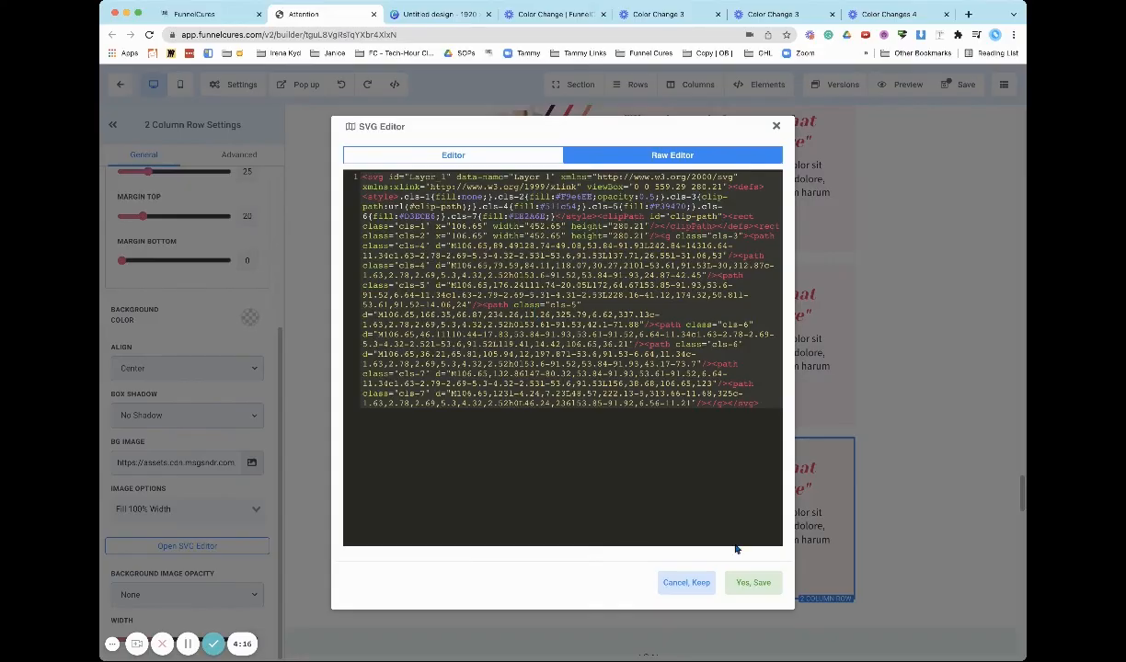
{"action": "left_click", "coordinate": [829, 644]}
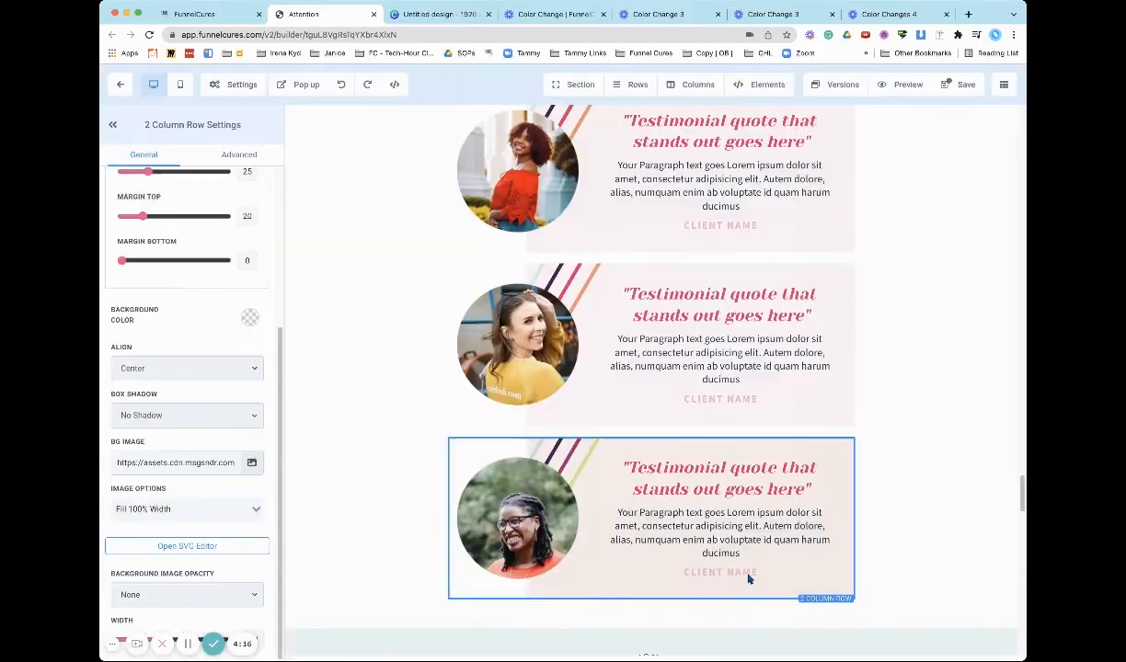
{"action": "left_click", "coordinate": [962, 84]}
Open the background SVG code of the striped section behind the beach photo and set the cls-1 fill to #EE2A6E.
{"action": "scroll", "coordinate": [833, 280], "scroll_direction": "down", "scroll_amount": 2}
{"action": "scroll", "coordinate": [833, 280], "scroll_direction": "down", "scroll_amount": 9}
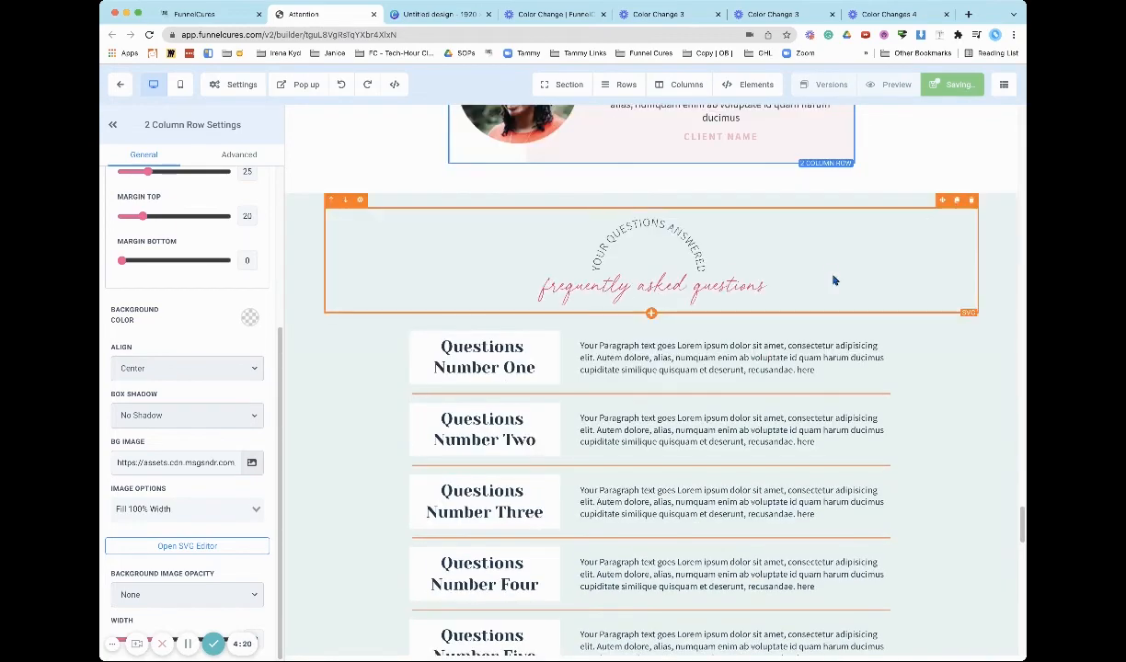
{"action": "scroll", "coordinate": [833, 281], "scroll_direction": "down", "scroll_amount": 10}
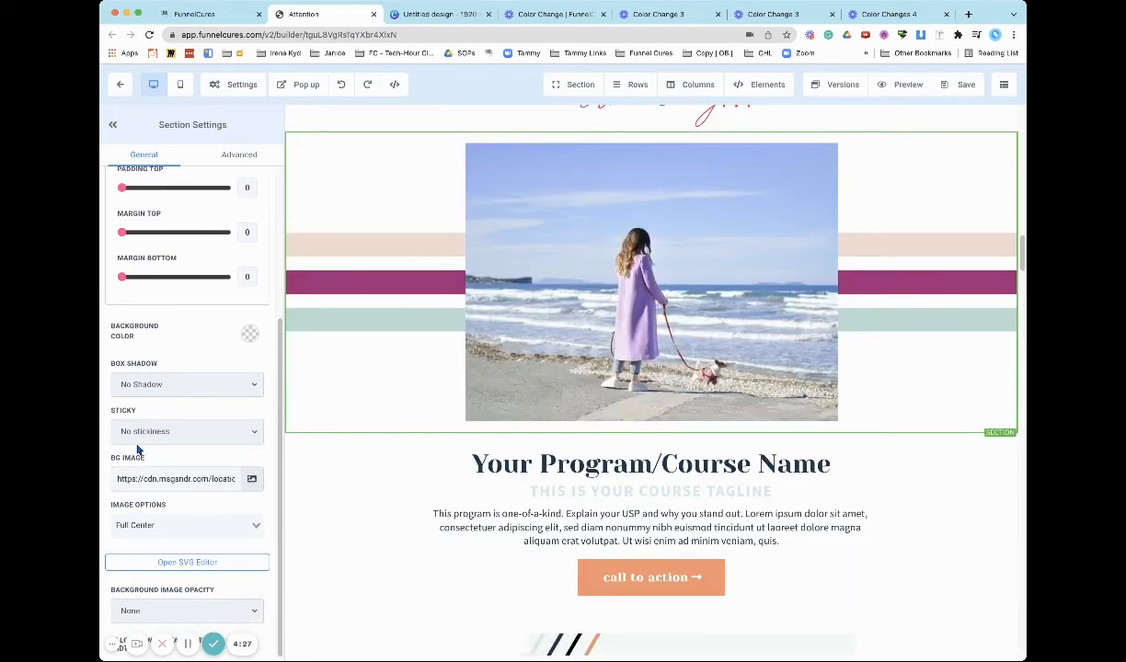
{"action": "left_click", "coordinate": [193, 563]}
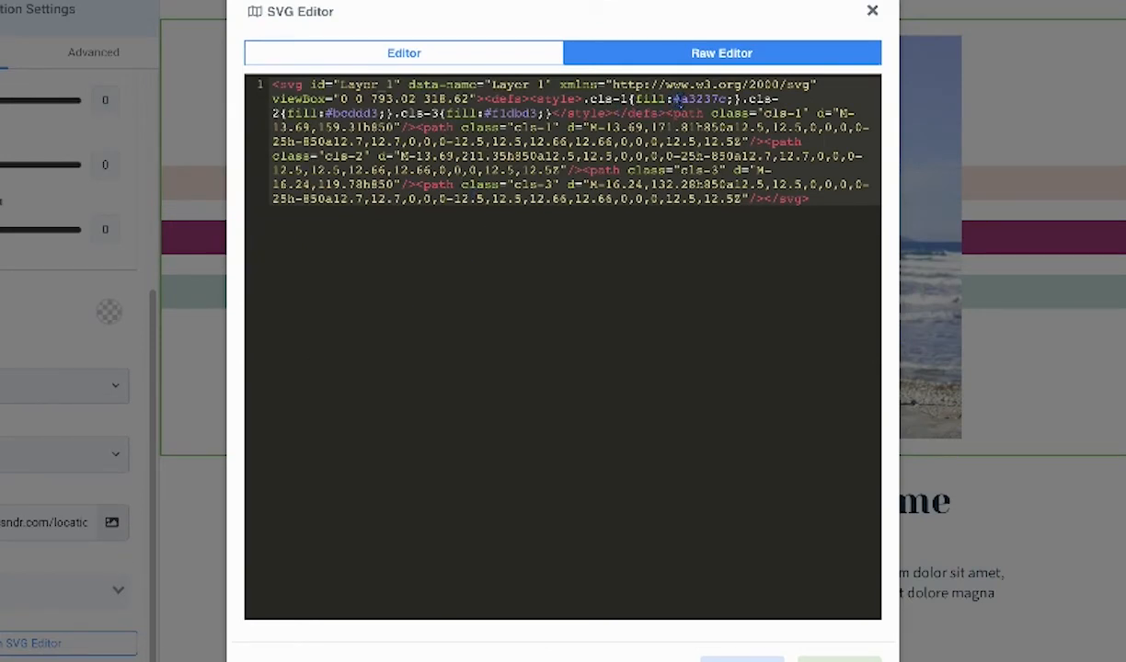
{"action": "left_click_drag", "start_coordinate": [680, 99], "coordinate": [726, 99]}
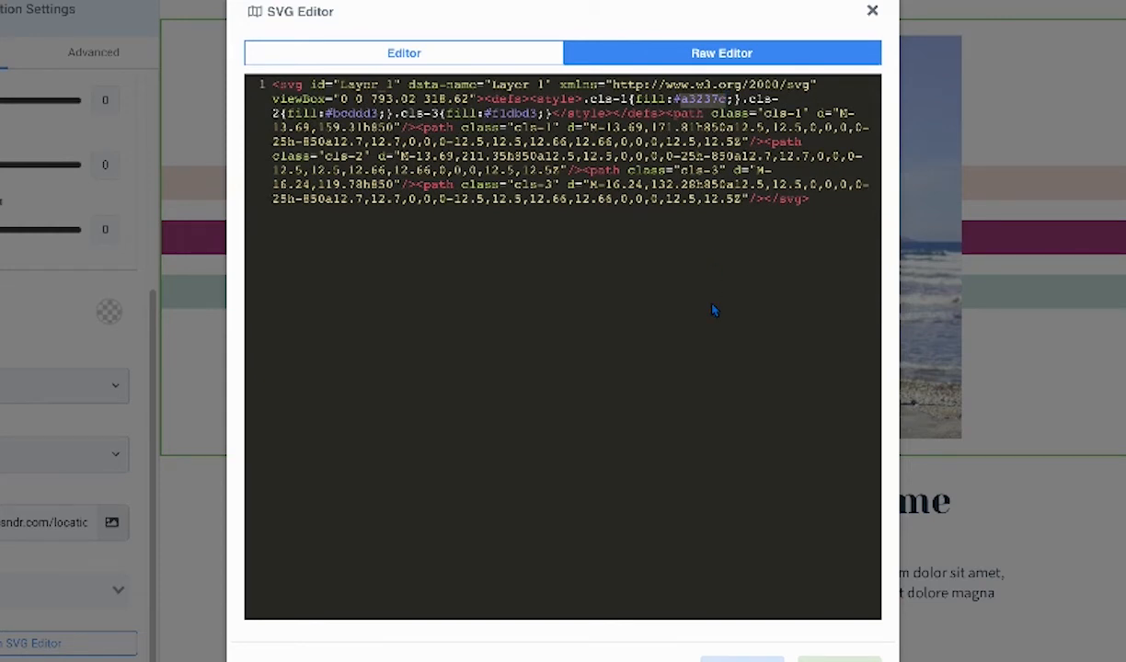
{"action": "type", "text": "EE2A"}
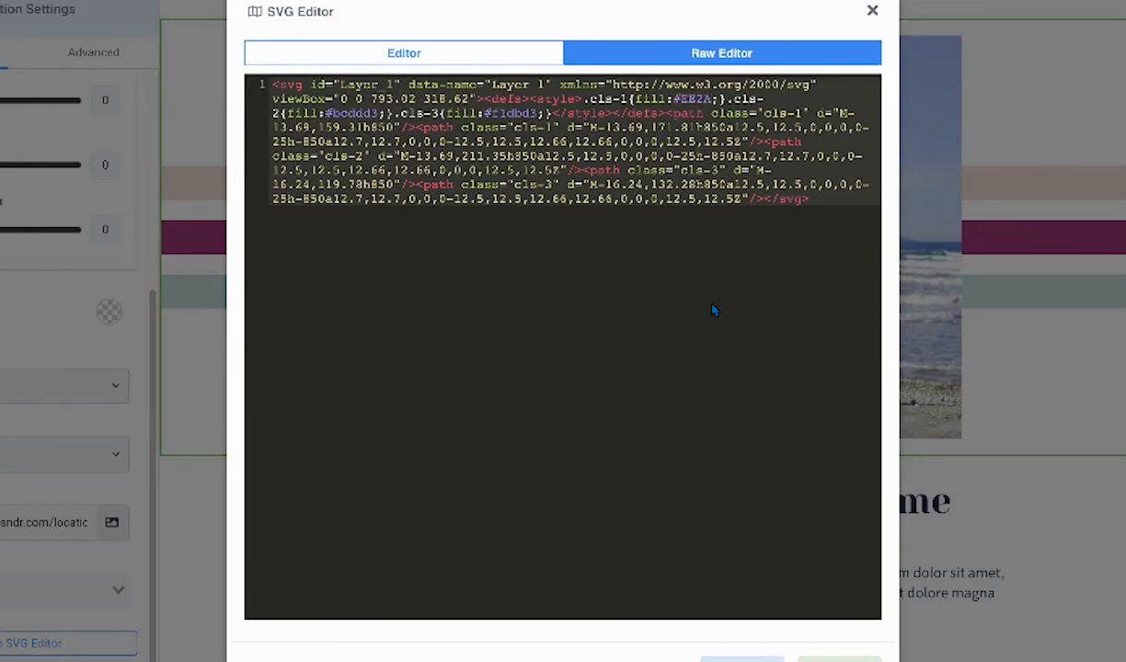
{"action": "type", "text": "6E"}
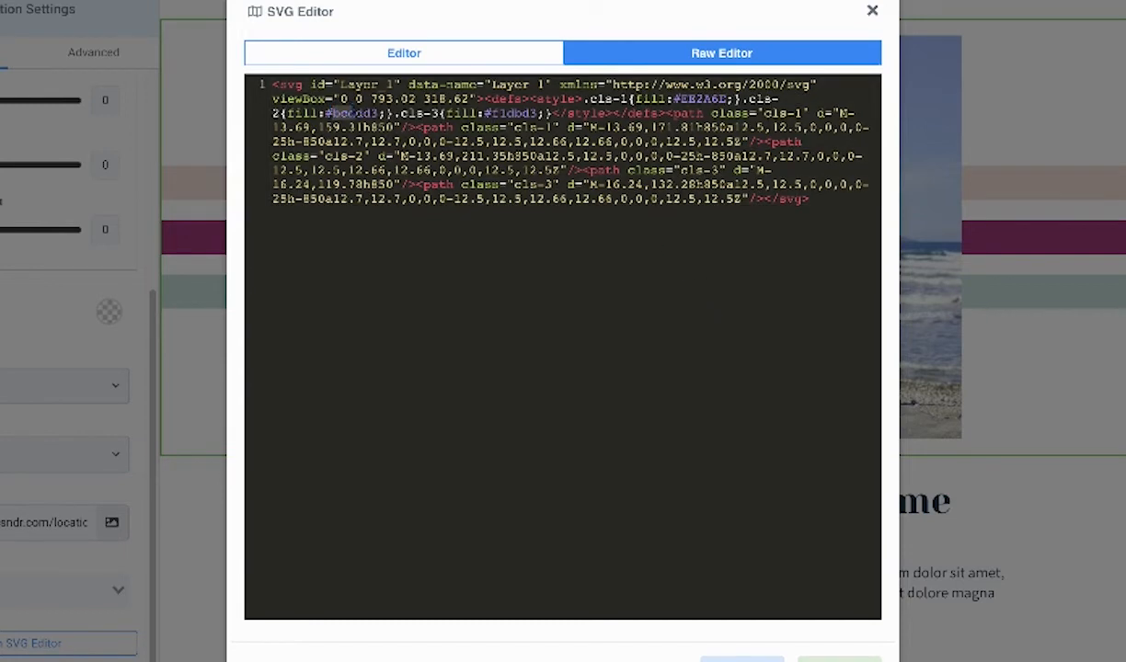
Set the cls-2 fill to #D3ECE6 and the cls-3 fill to #F93633 in the striped section's background SVG and apply.
{"action": "left_click_drag", "start_coordinate": [327, 112], "coordinate": [379, 113]}
{"action": "type", "text": "D"}
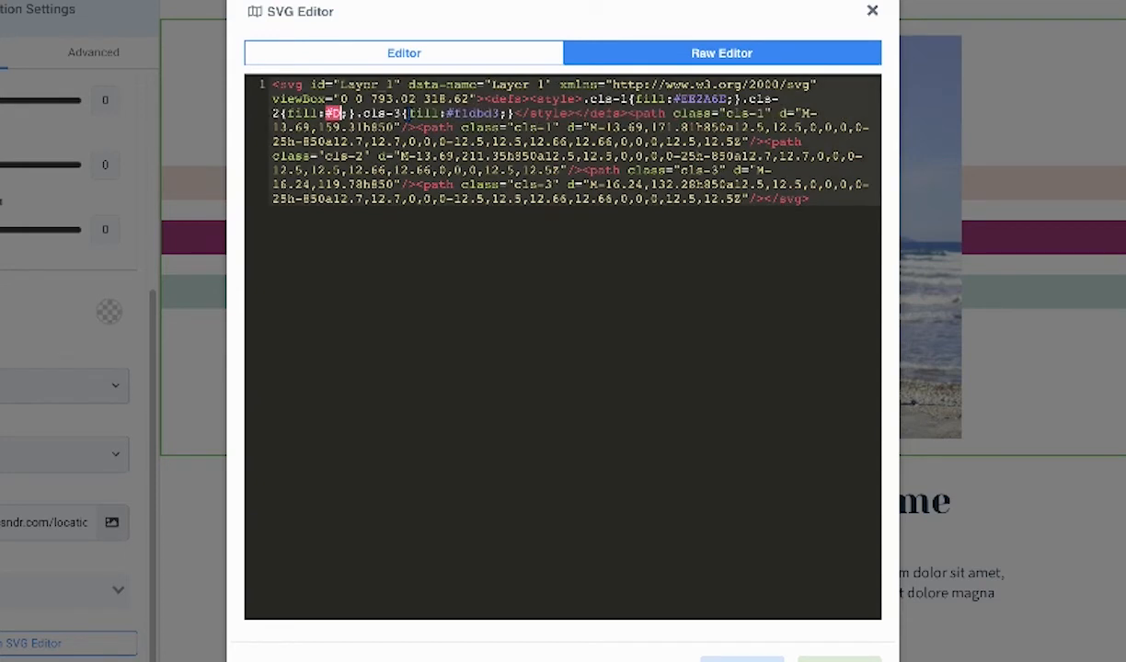
{"action": "type", "text": "3E"}
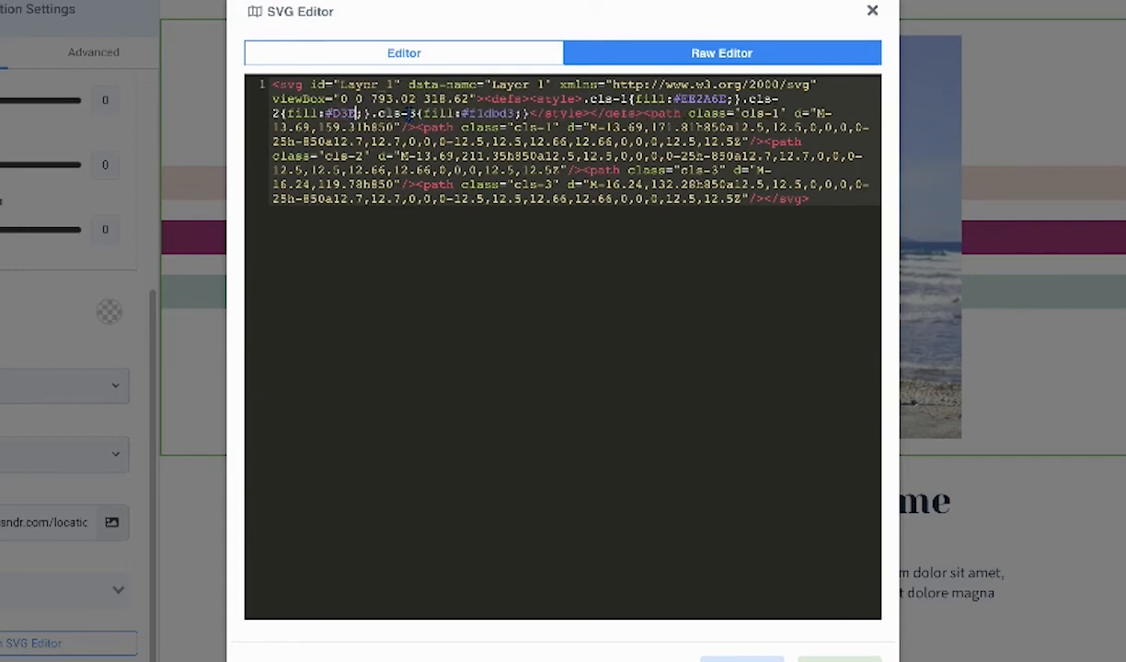
{"action": "type", "text": "CE6"}
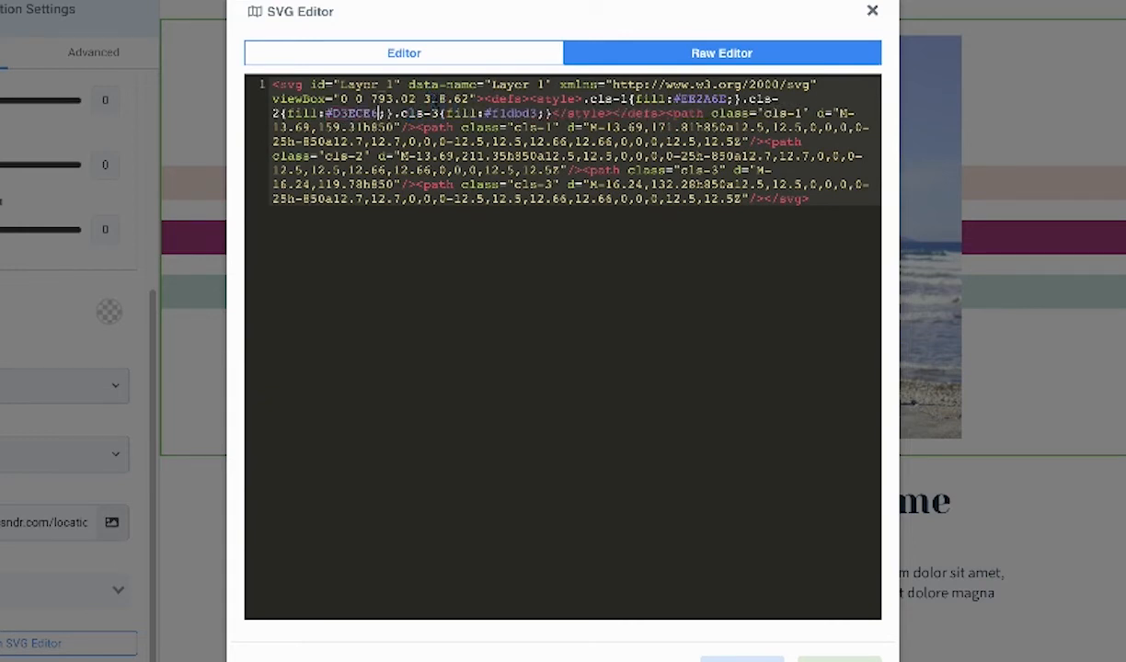
{"action": "left_click_drag", "start_coordinate": [484, 113], "coordinate": [533, 112]}
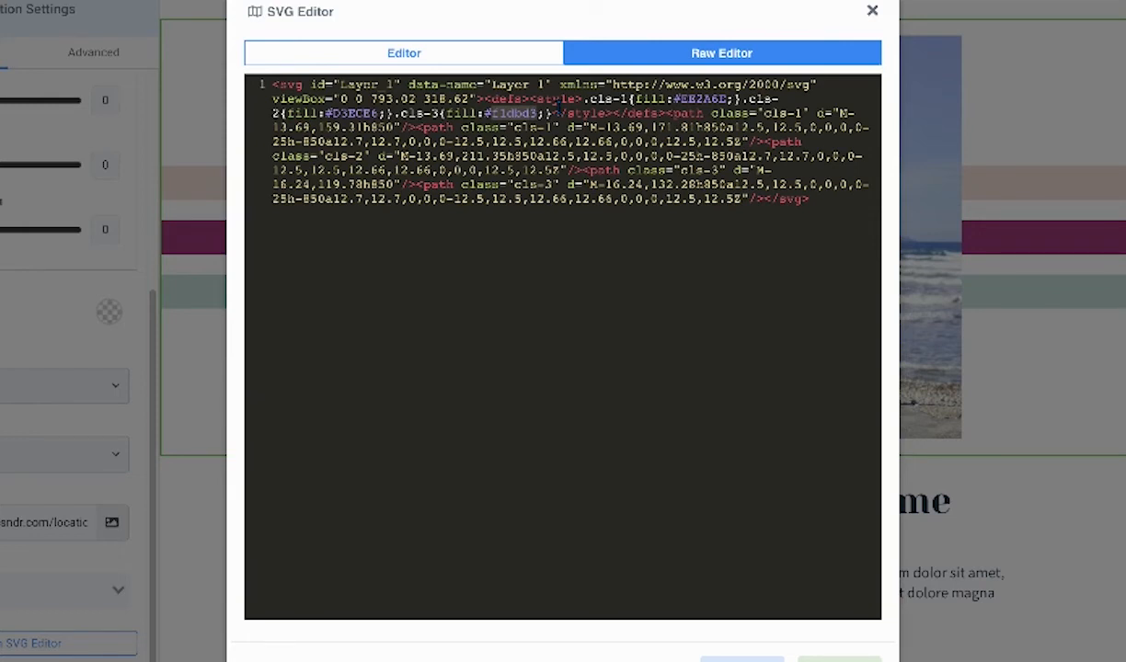
{"action": "type", "text": "#f93"}
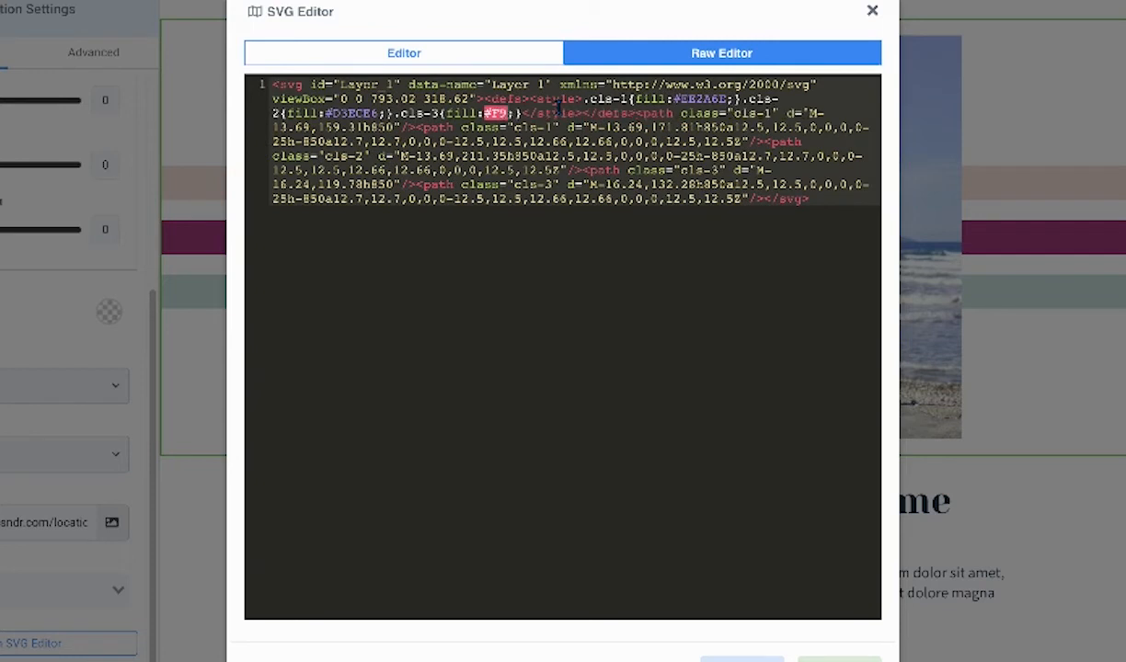
{"action": "type", "text": "633"}
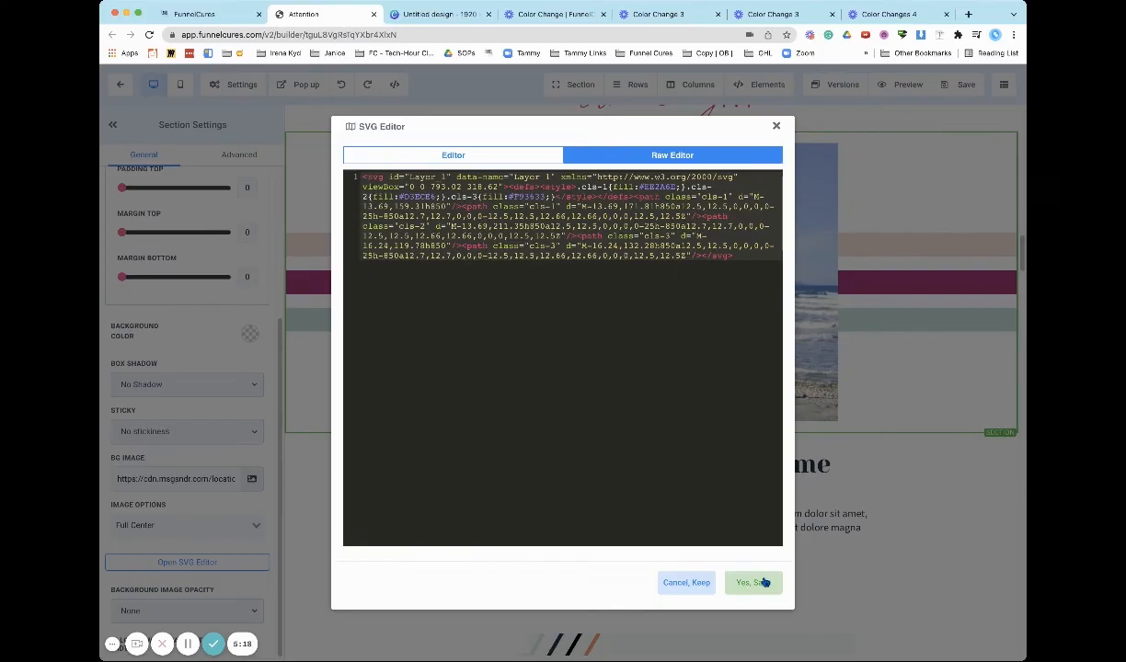
{"action": "left_click", "coordinate": [753, 582]}
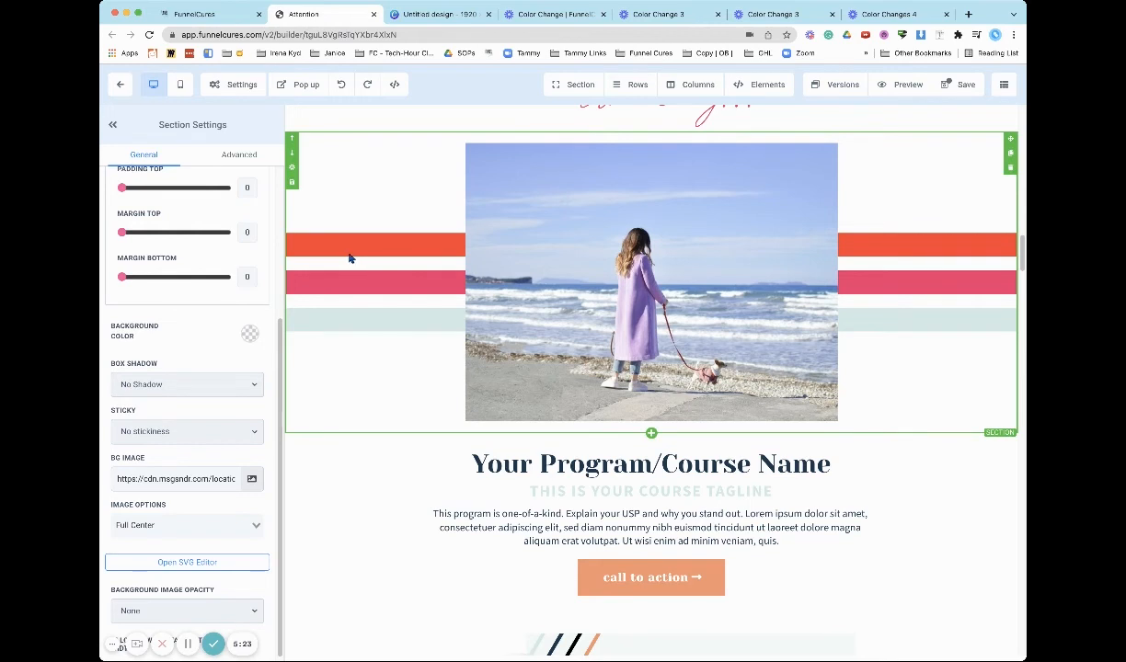
Reopen the striped section's background SVG code, set the cls-3 fill to #F9E6EE and apply the change.
{"action": "left_click", "coordinate": [227, 567]}
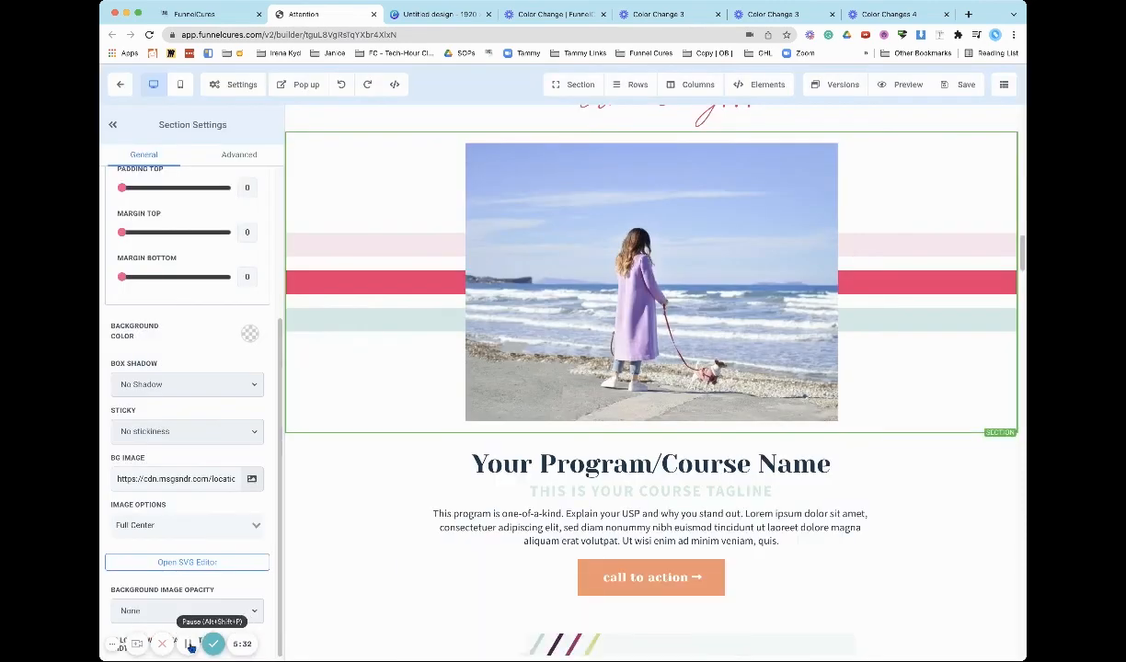
Review the cls-1 to cls-3 fill rules in the beach photo section's background SVG code without changing them.
{"action": "left_click", "coordinate": [220, 562]}
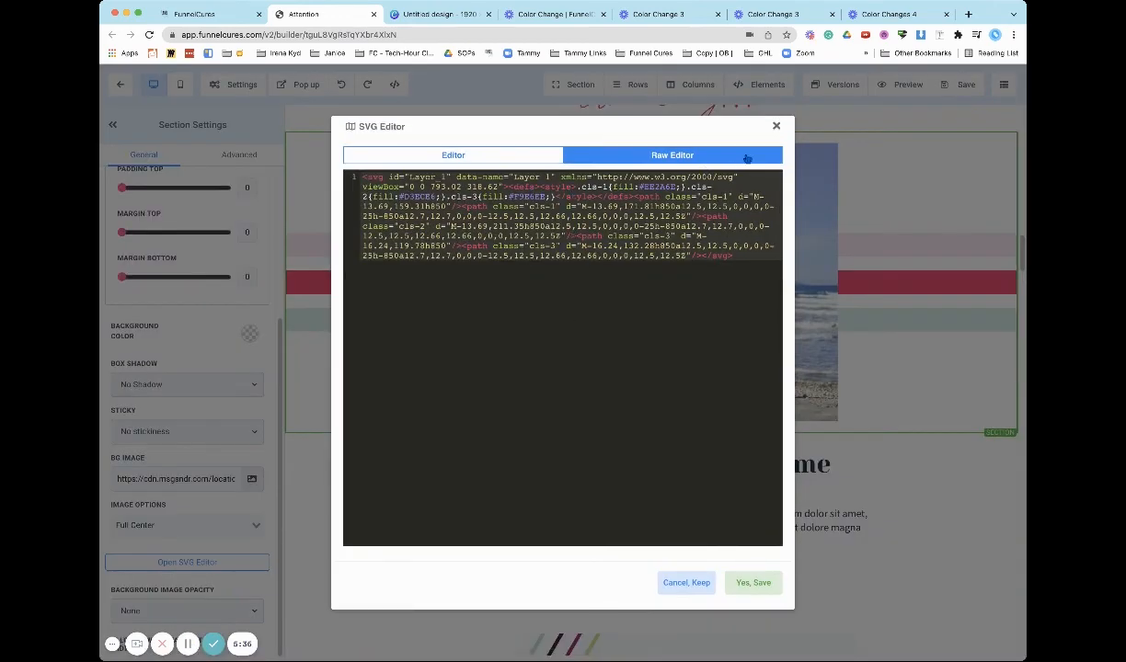
{"action": "left_click", "coordinate": [776, 126]}
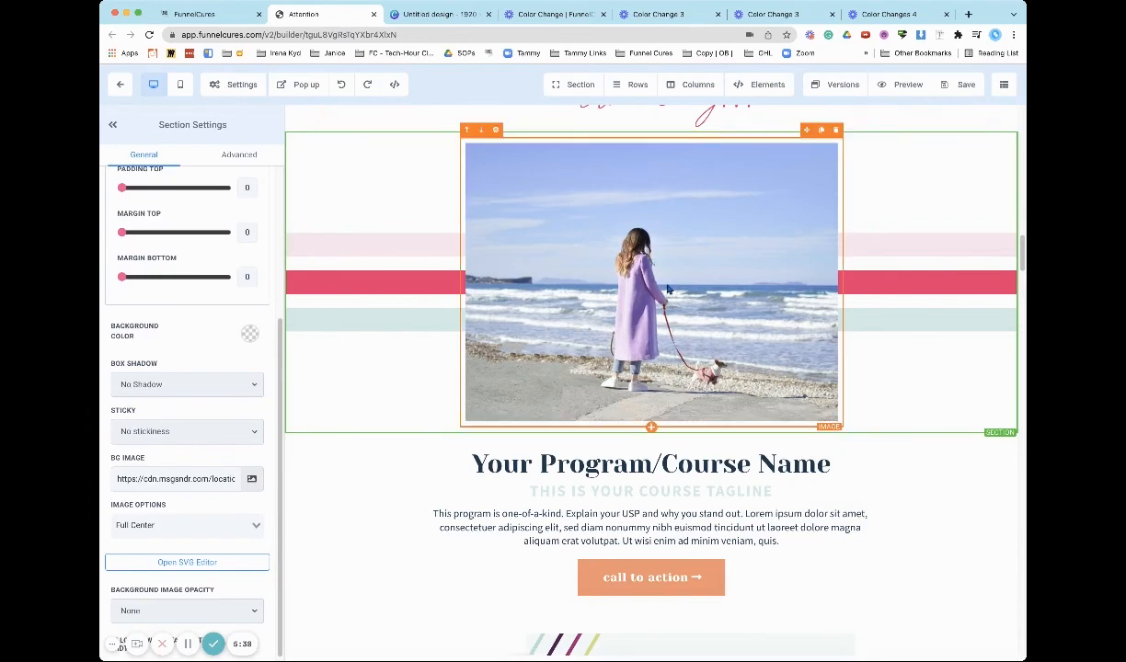
{"action": "left_click", "coordinate": [221, 562]}
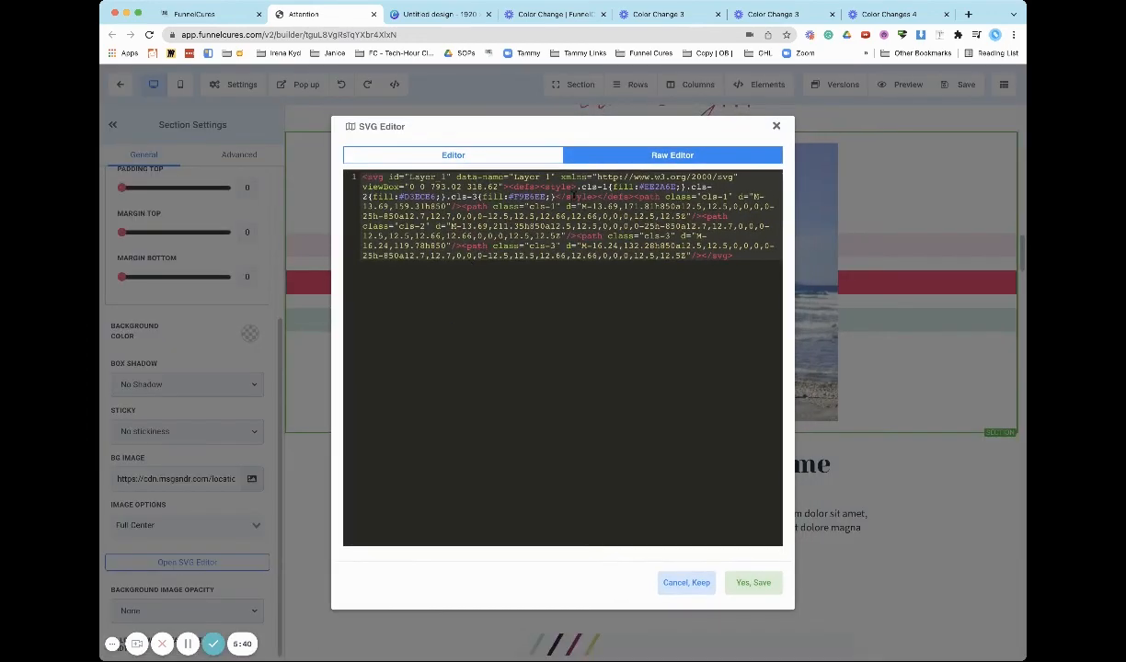
{"action": "left_click_drag", "start_coordinate": [609, 188], "coordinate": [554, 198]}
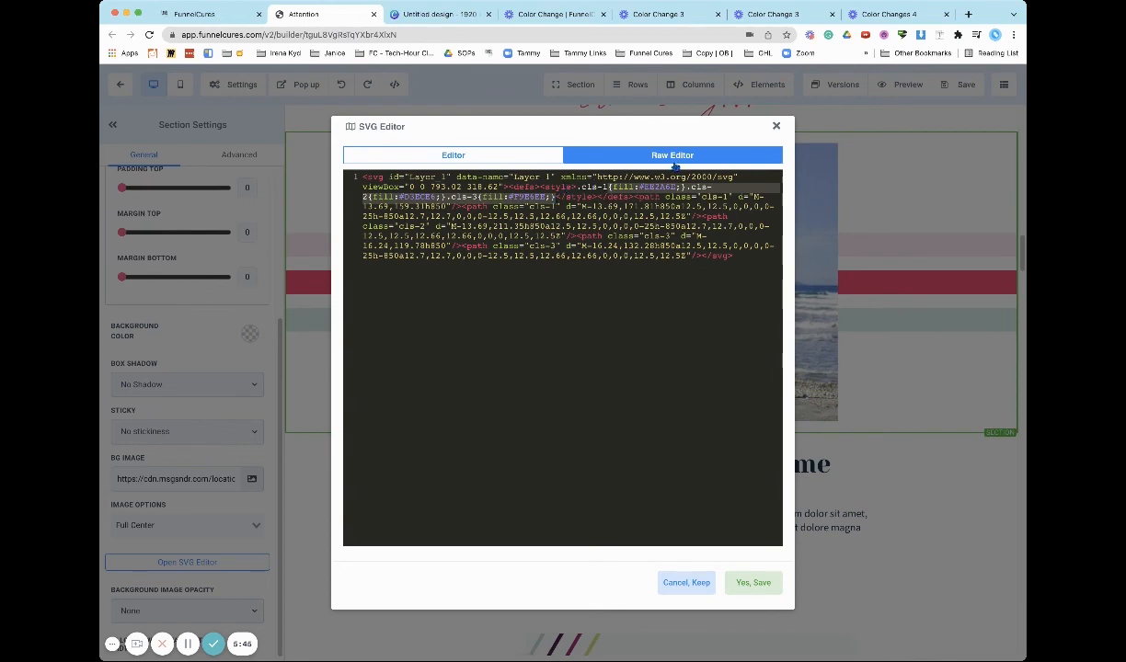
{"action": "left_click", "coordinate": [776, 126]}
Check the colors of the remaining testimonial, module, bonus and closing sections, and open the list of the funnel's other pages.
{"action": "scroll", "coordinate": [763, 289], "scroll_direction": "down", "scroll_amount": 3}
{"action": "scroll", "coordinate": [763, 292], "scroll_direction": "down", "scroll_amount": 15}
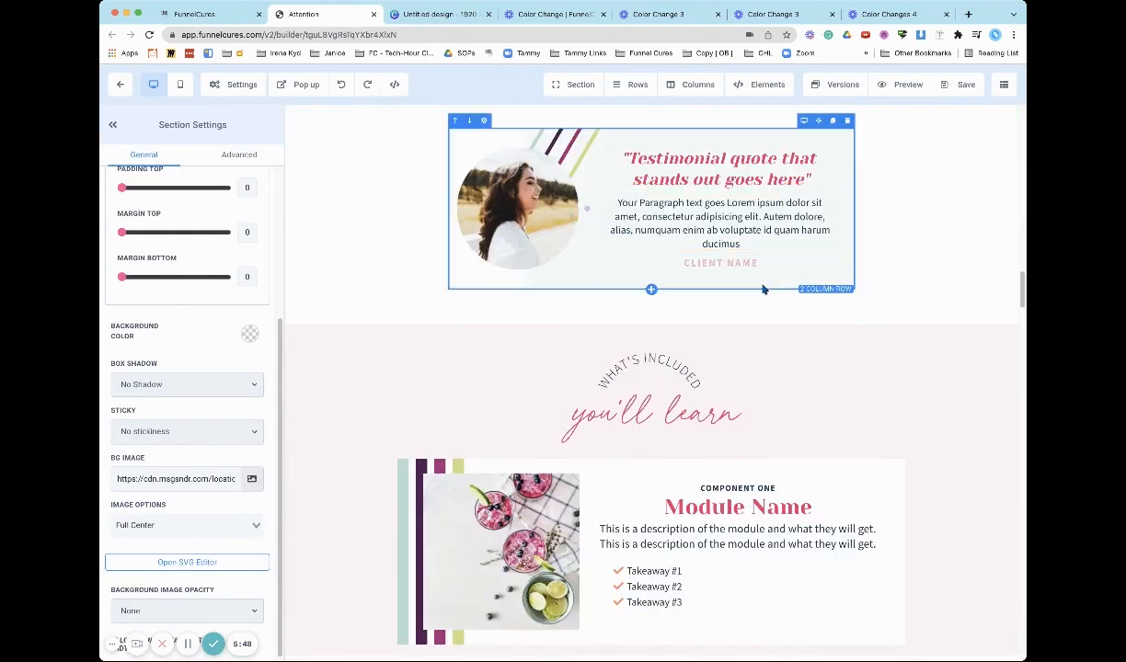
{"action": "scroll", "coordinate": [762, 297], "scroll_direction": "down", "scroll_amount": 15}
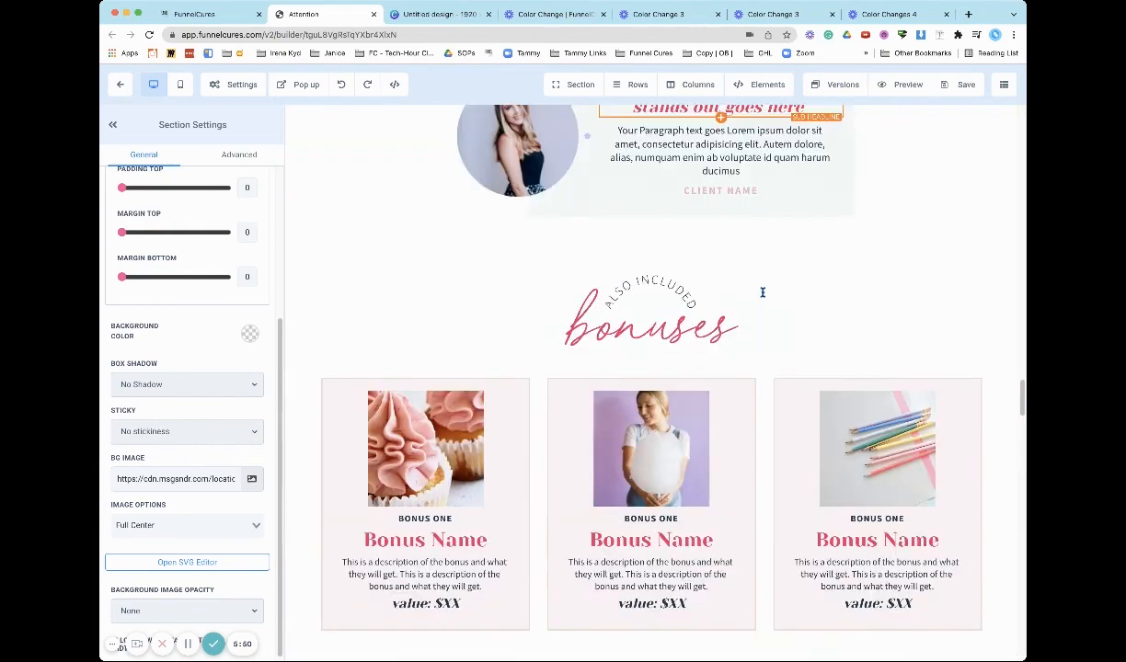
{"action": "scroll", "coordinate": [762, 297], "scroll_direction": "down", "scroll_amount": 20}
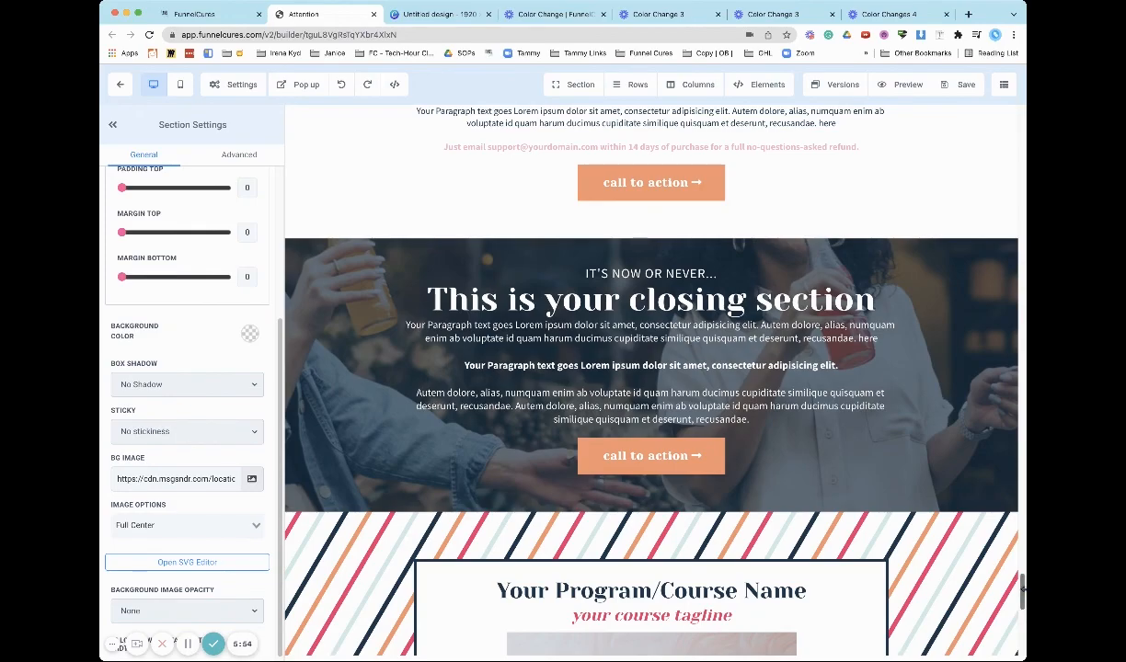
{"action": "left_click_drag", "start_coordinate": [1020, 584], "coordinate": [1020, 363]}
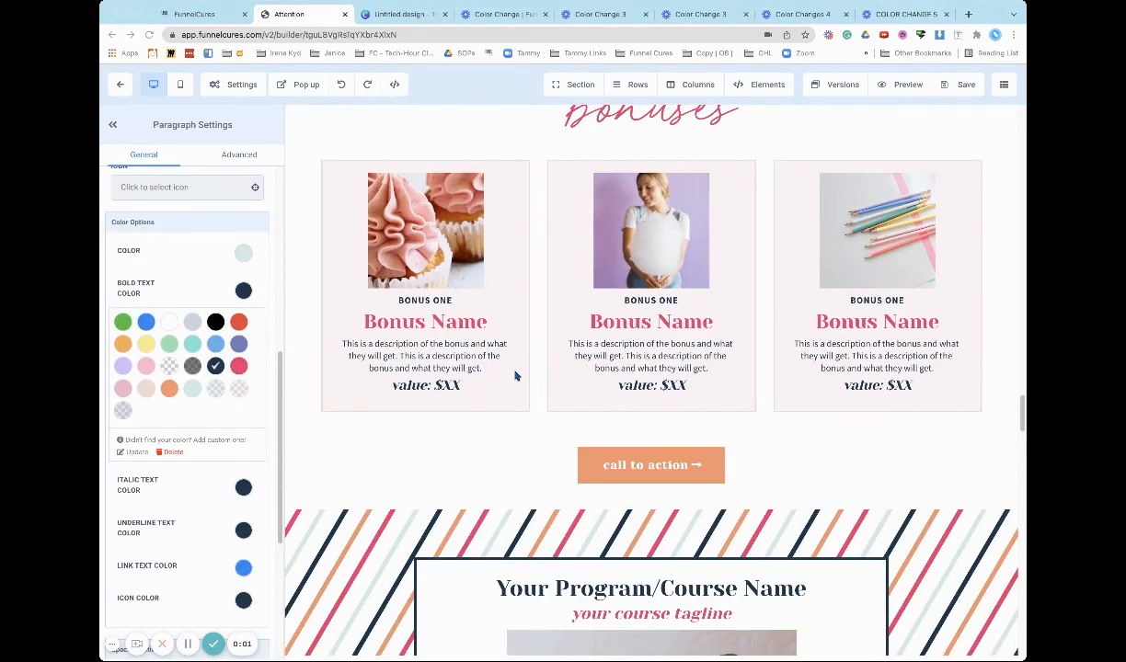
{"action": "scroll", "coordinate": [705, 394], "scroll_direction": "up", "scroll_amount": 10}
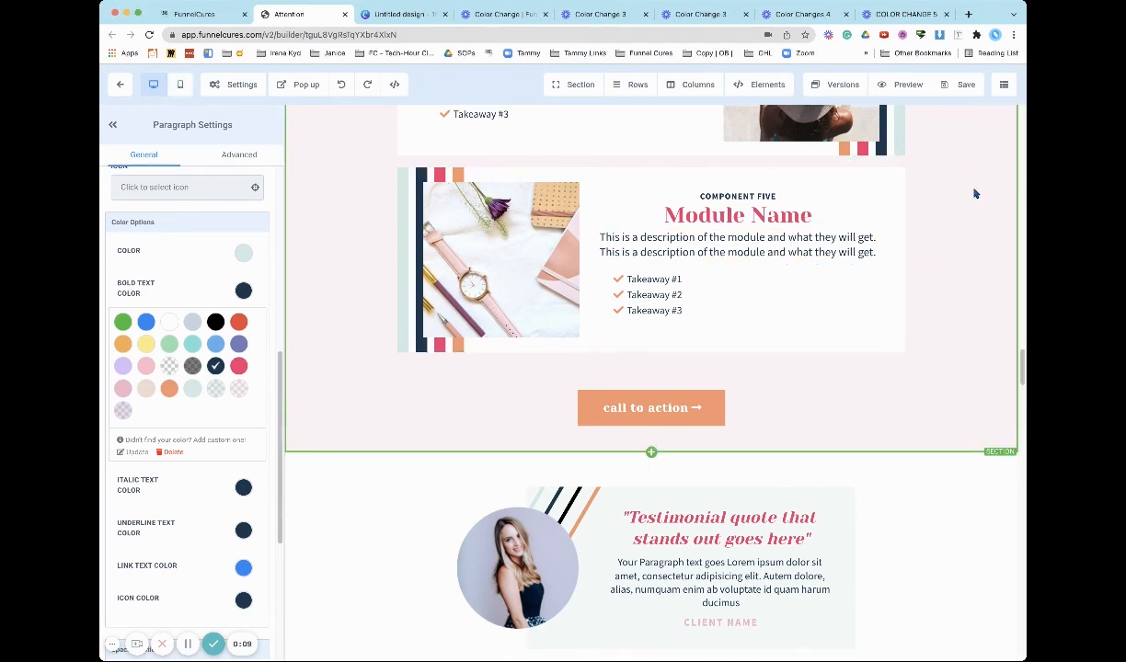
{"action": "left_click", "coordinate": [1004, 85]}
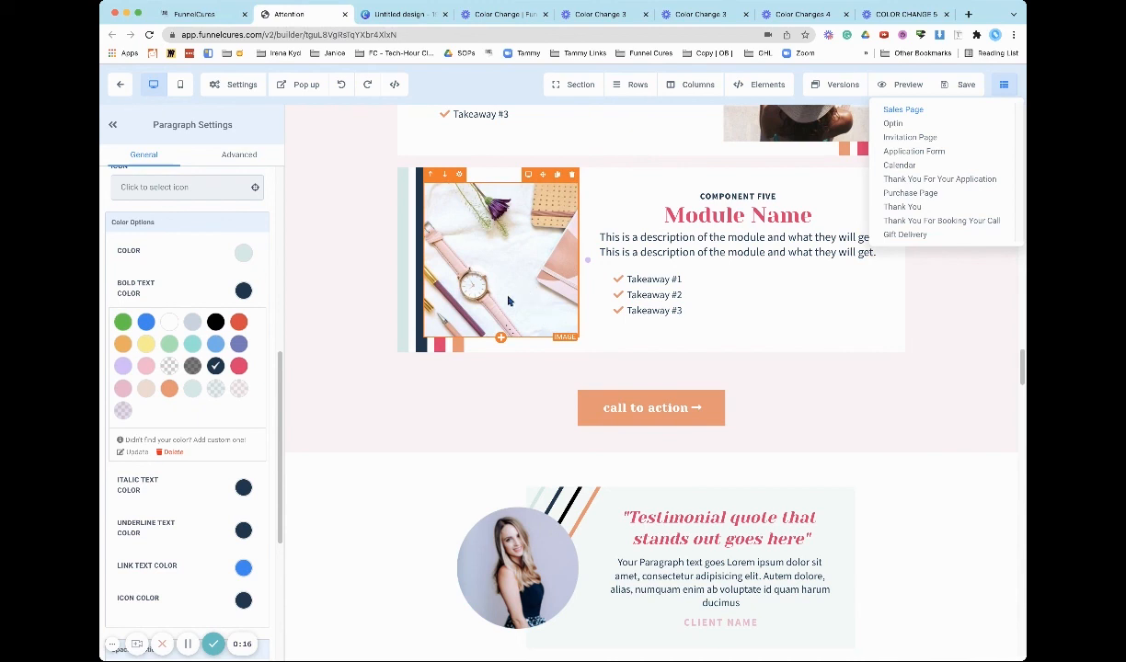
{"action": "left_click", "coordinate": [212, 643]}
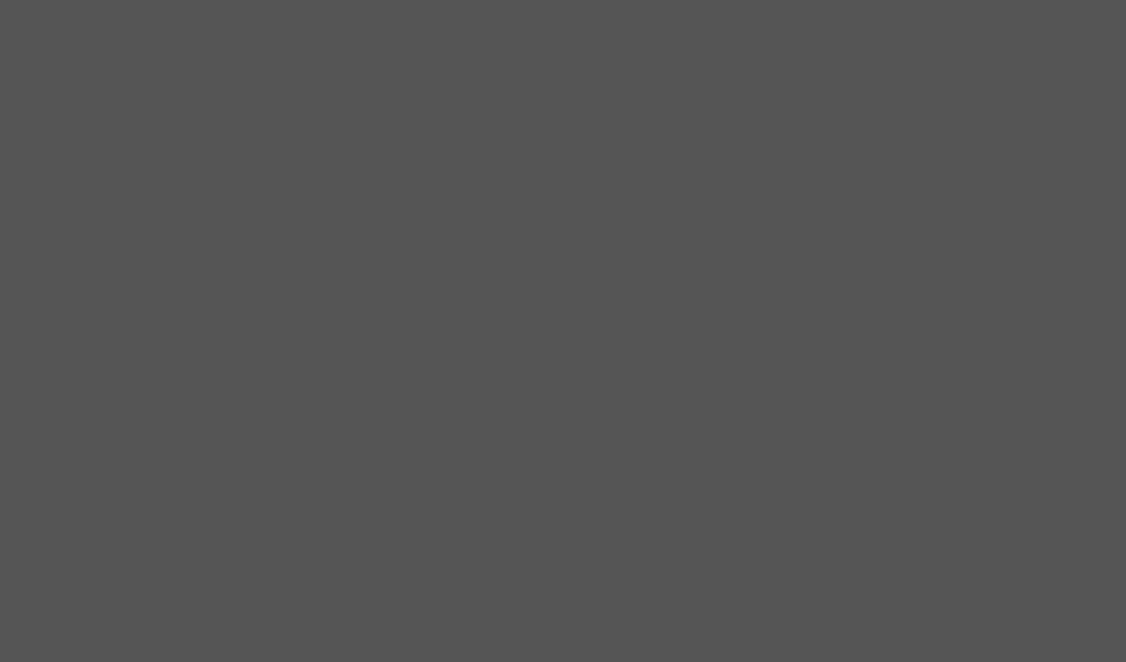